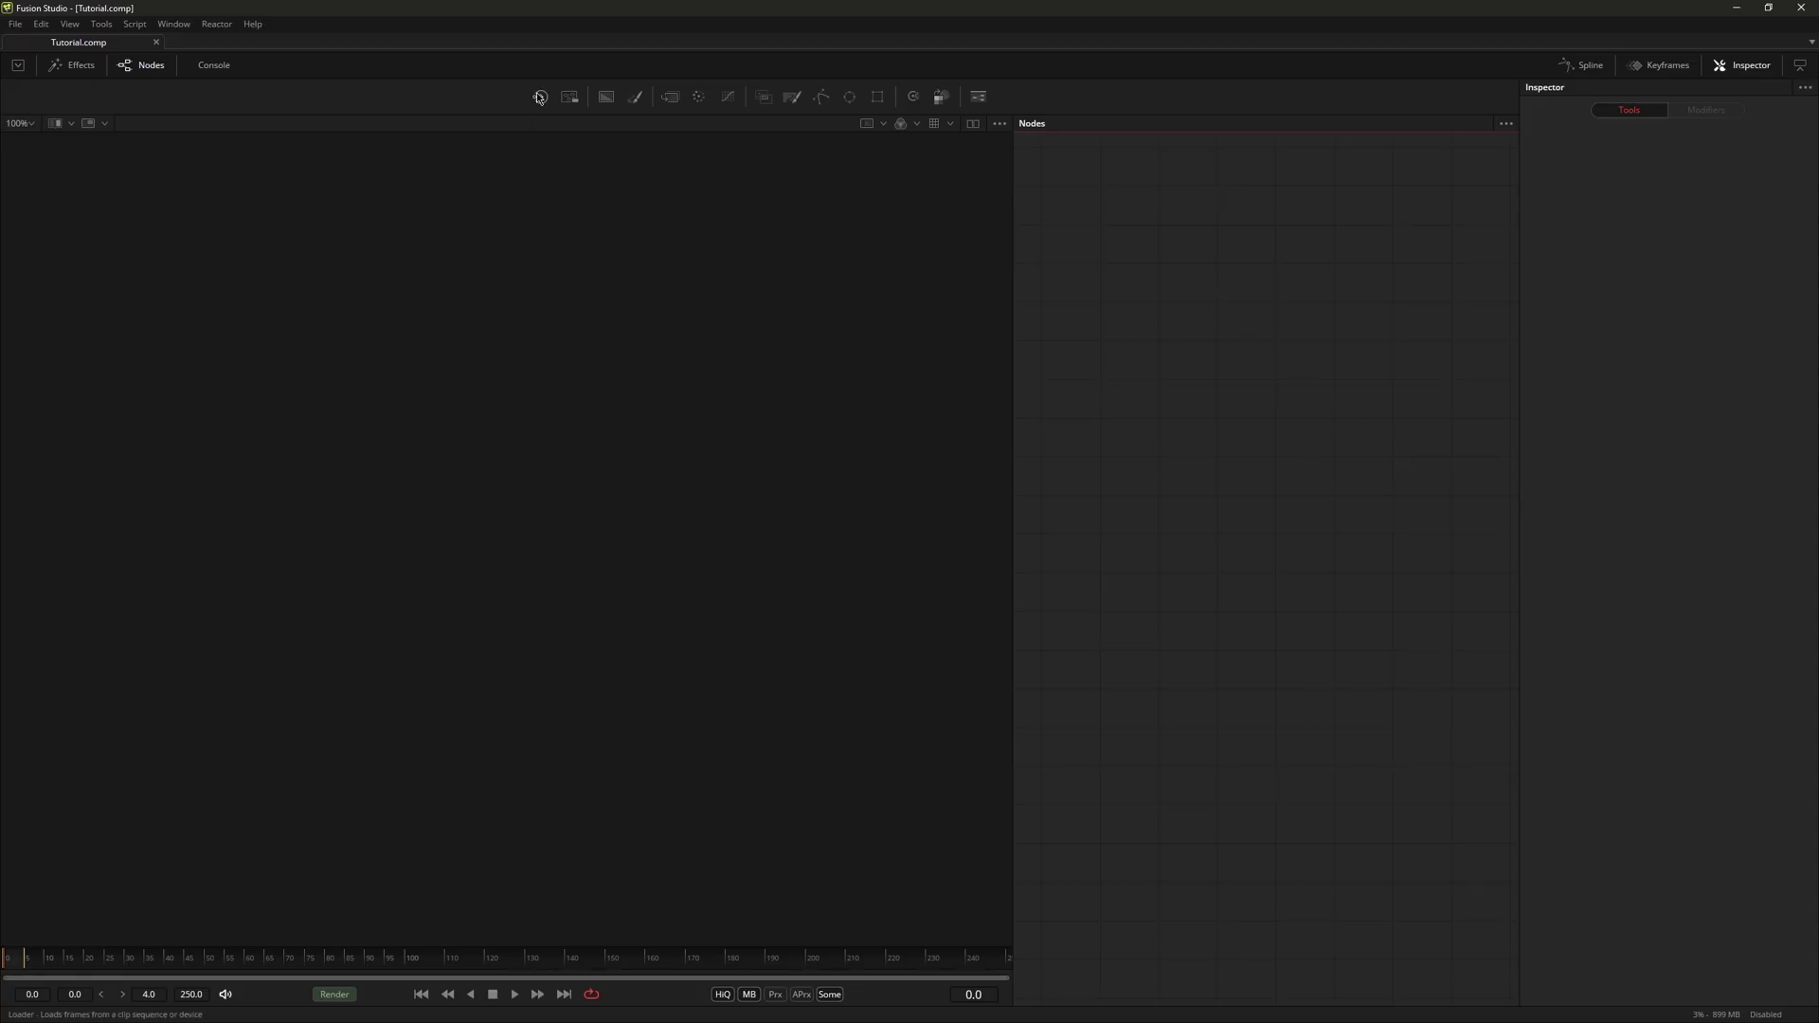
Step: Add a Loader1 node, opening its file browser on the CH_Raw_01–05.exr renders
left_click(539, 96)
Step: Load the CH_Raw EXR into Loader1, listing frames separately with a widened preview
left_click(564, 750)
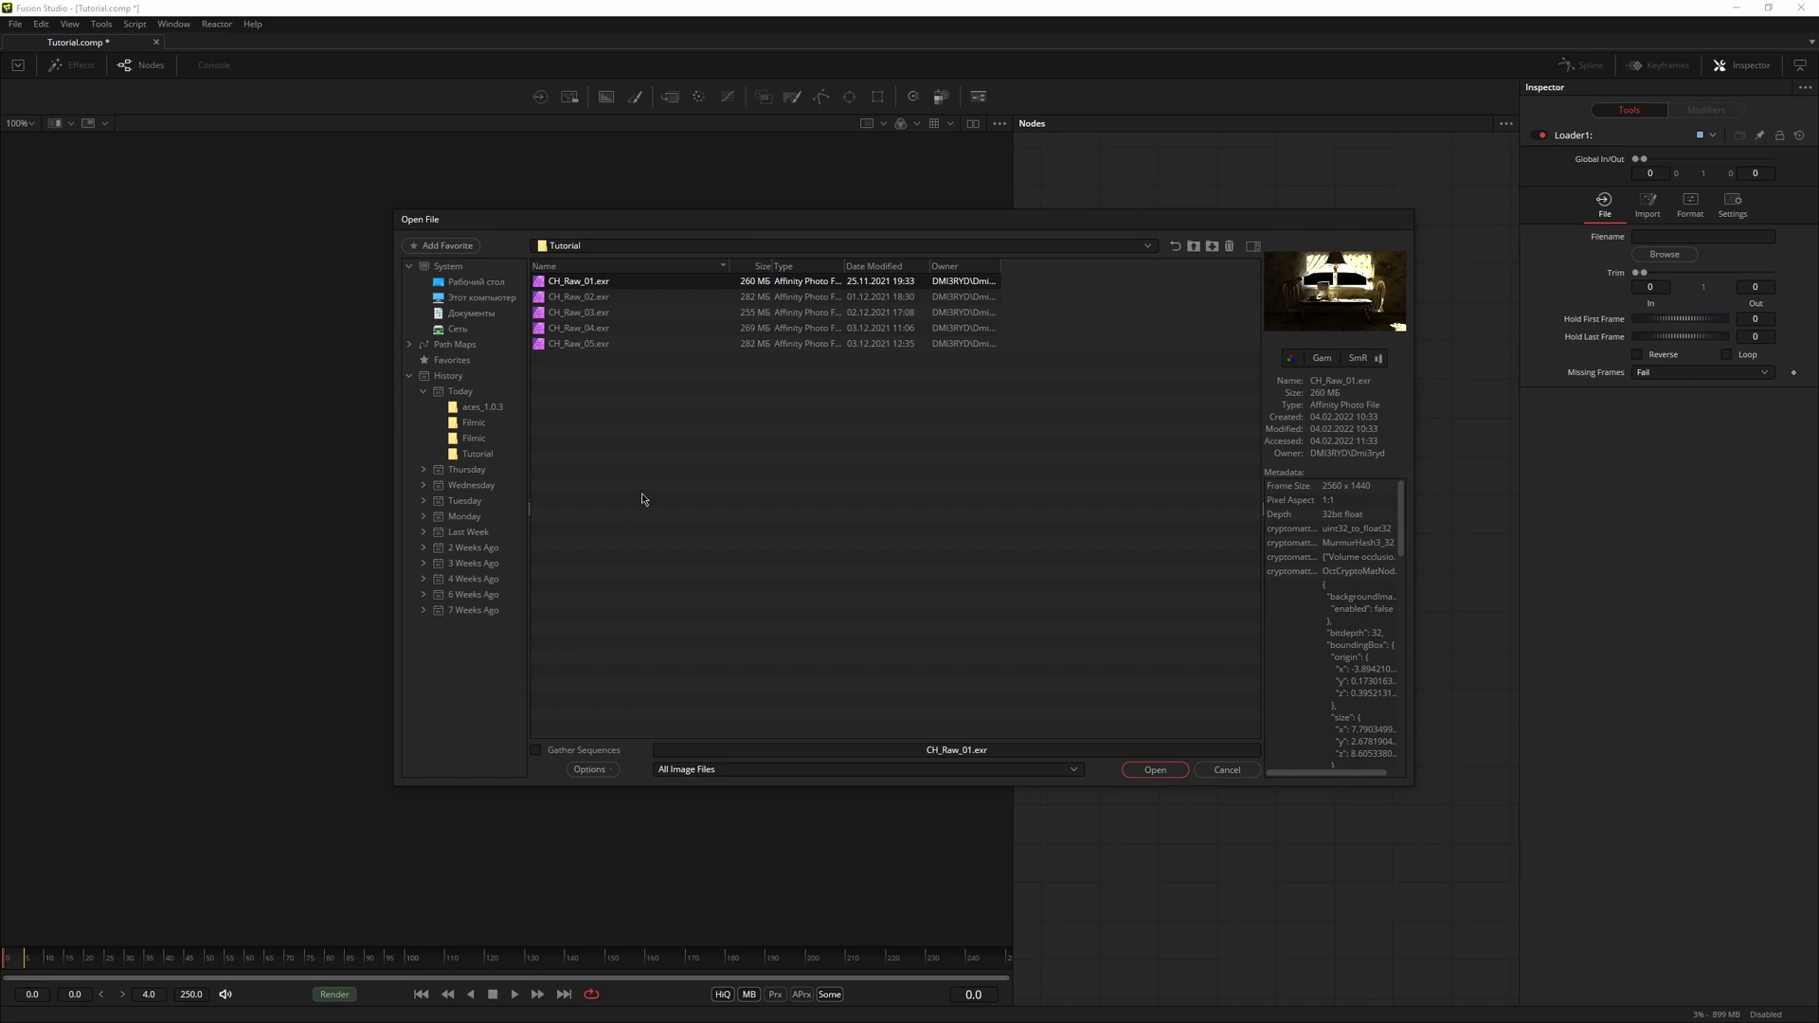
left_click_drag(1262, 511, 1154, 511)
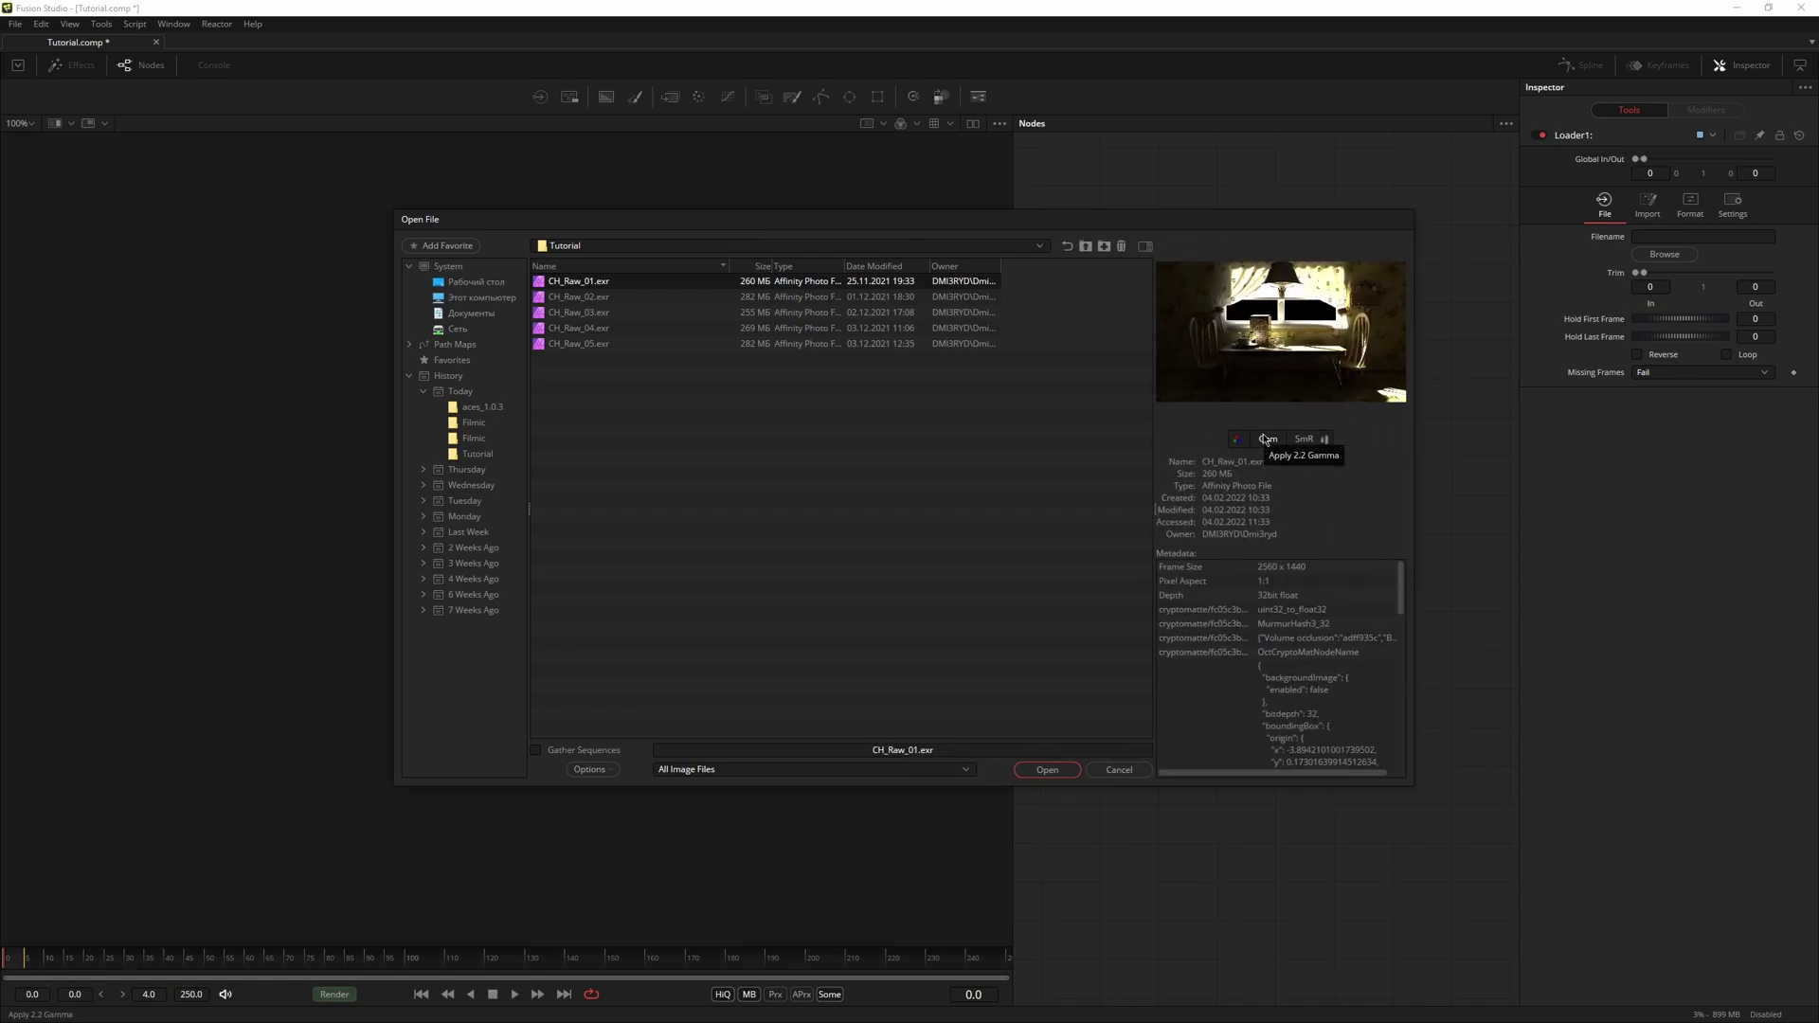
left_click(1047, 769)
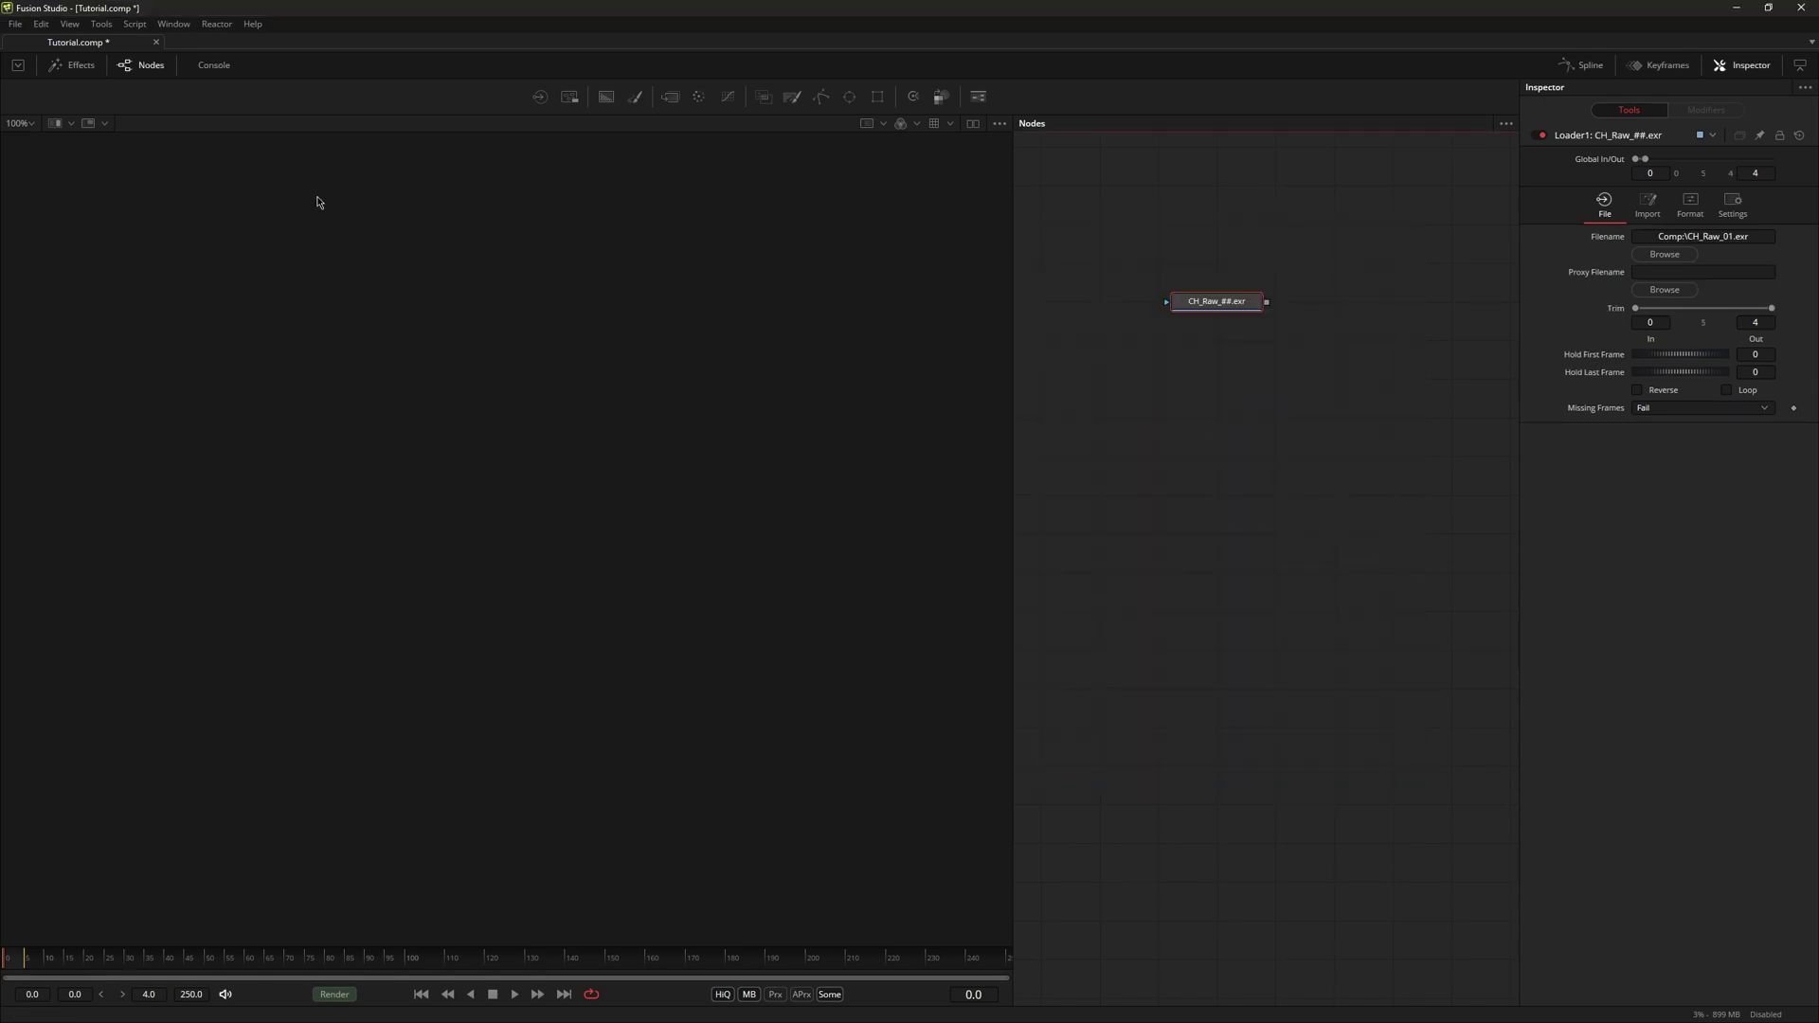
Step: Set the comp frame format to 2560×1440, copy it as a new named format, and save preferences
left_click(16, 24)
left_click(73, 267)
left_click(749, 394)
double_click(924, 385)
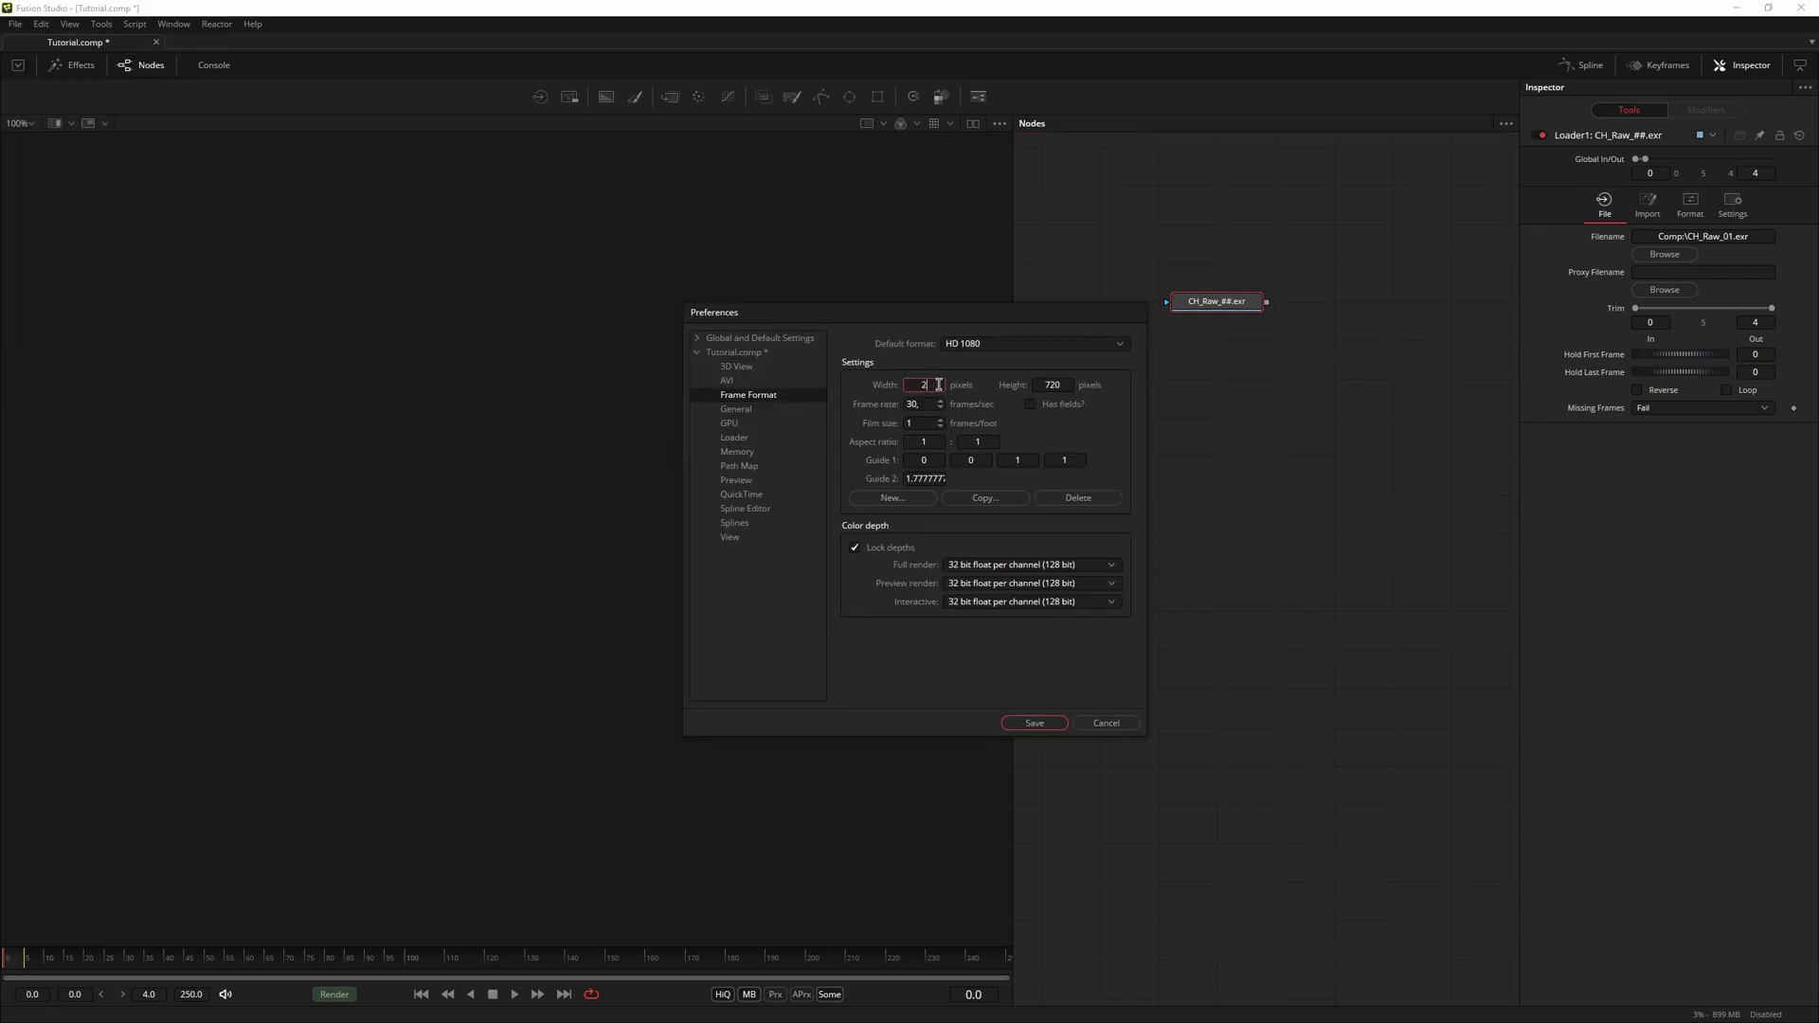
type("2560")
key("Tab")
type("1440")
left_click(985, 497)
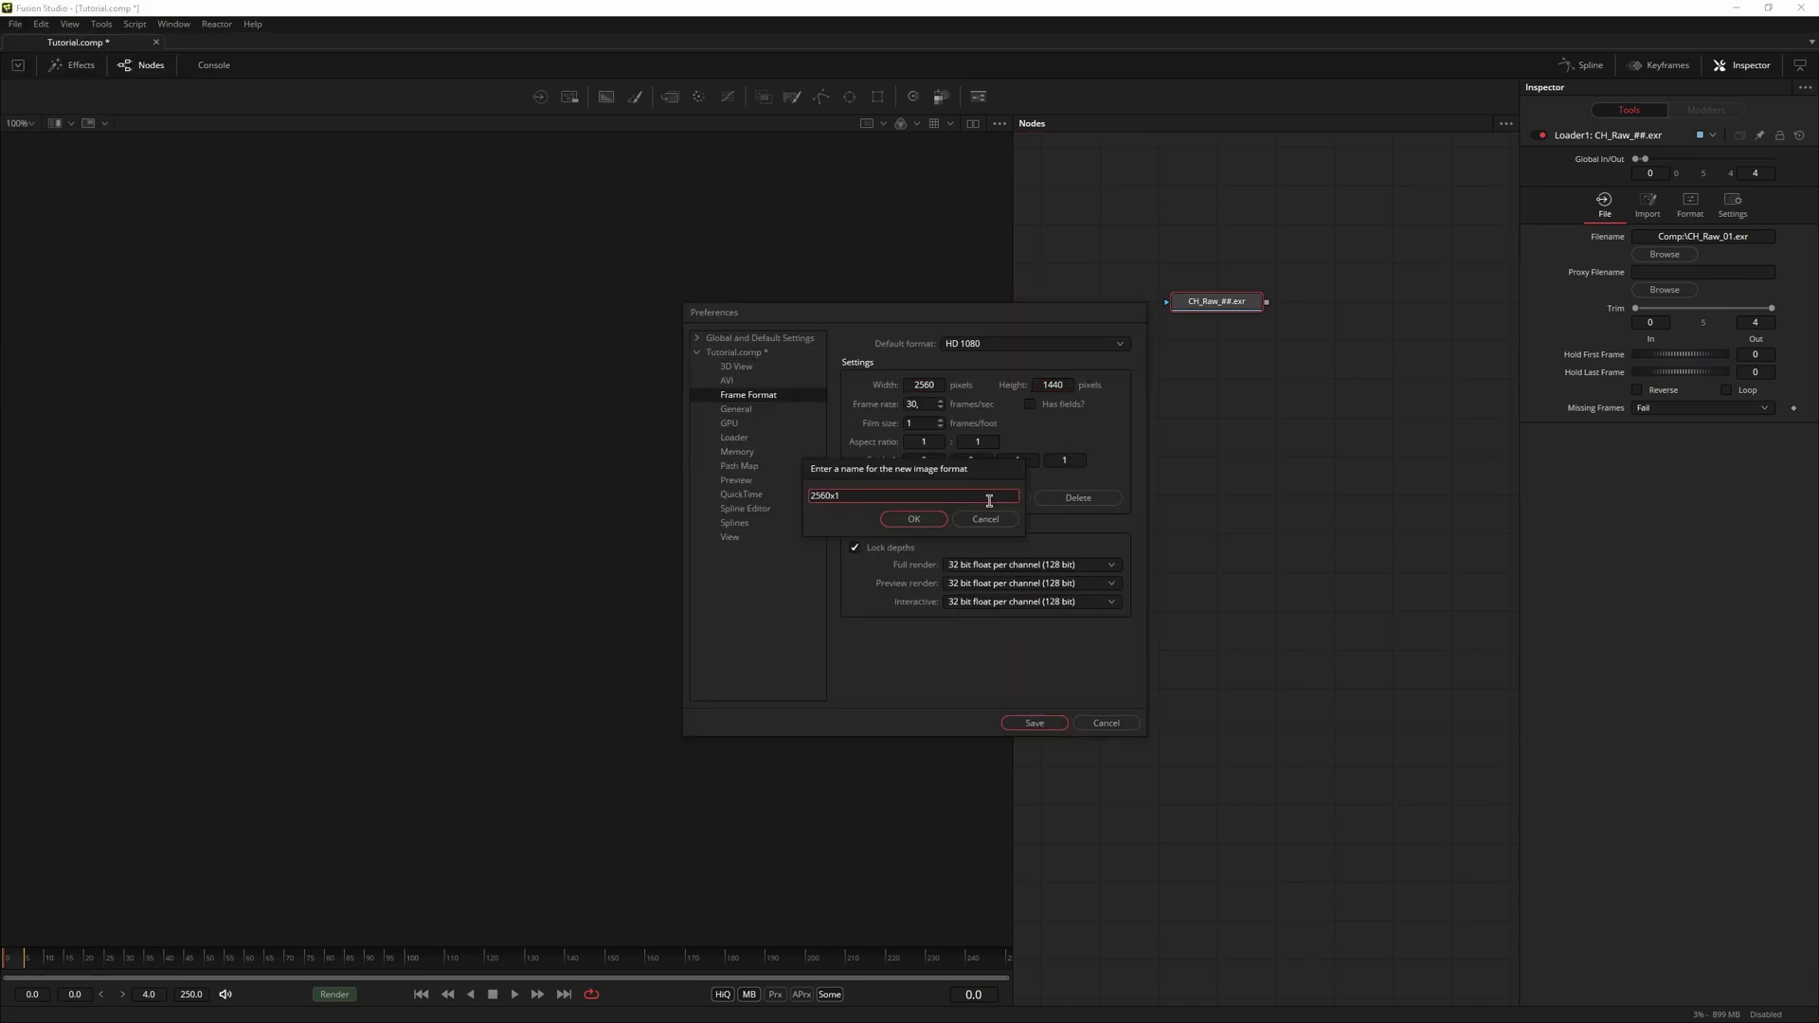
left_click(918, 519)
left_click(1043, 724)
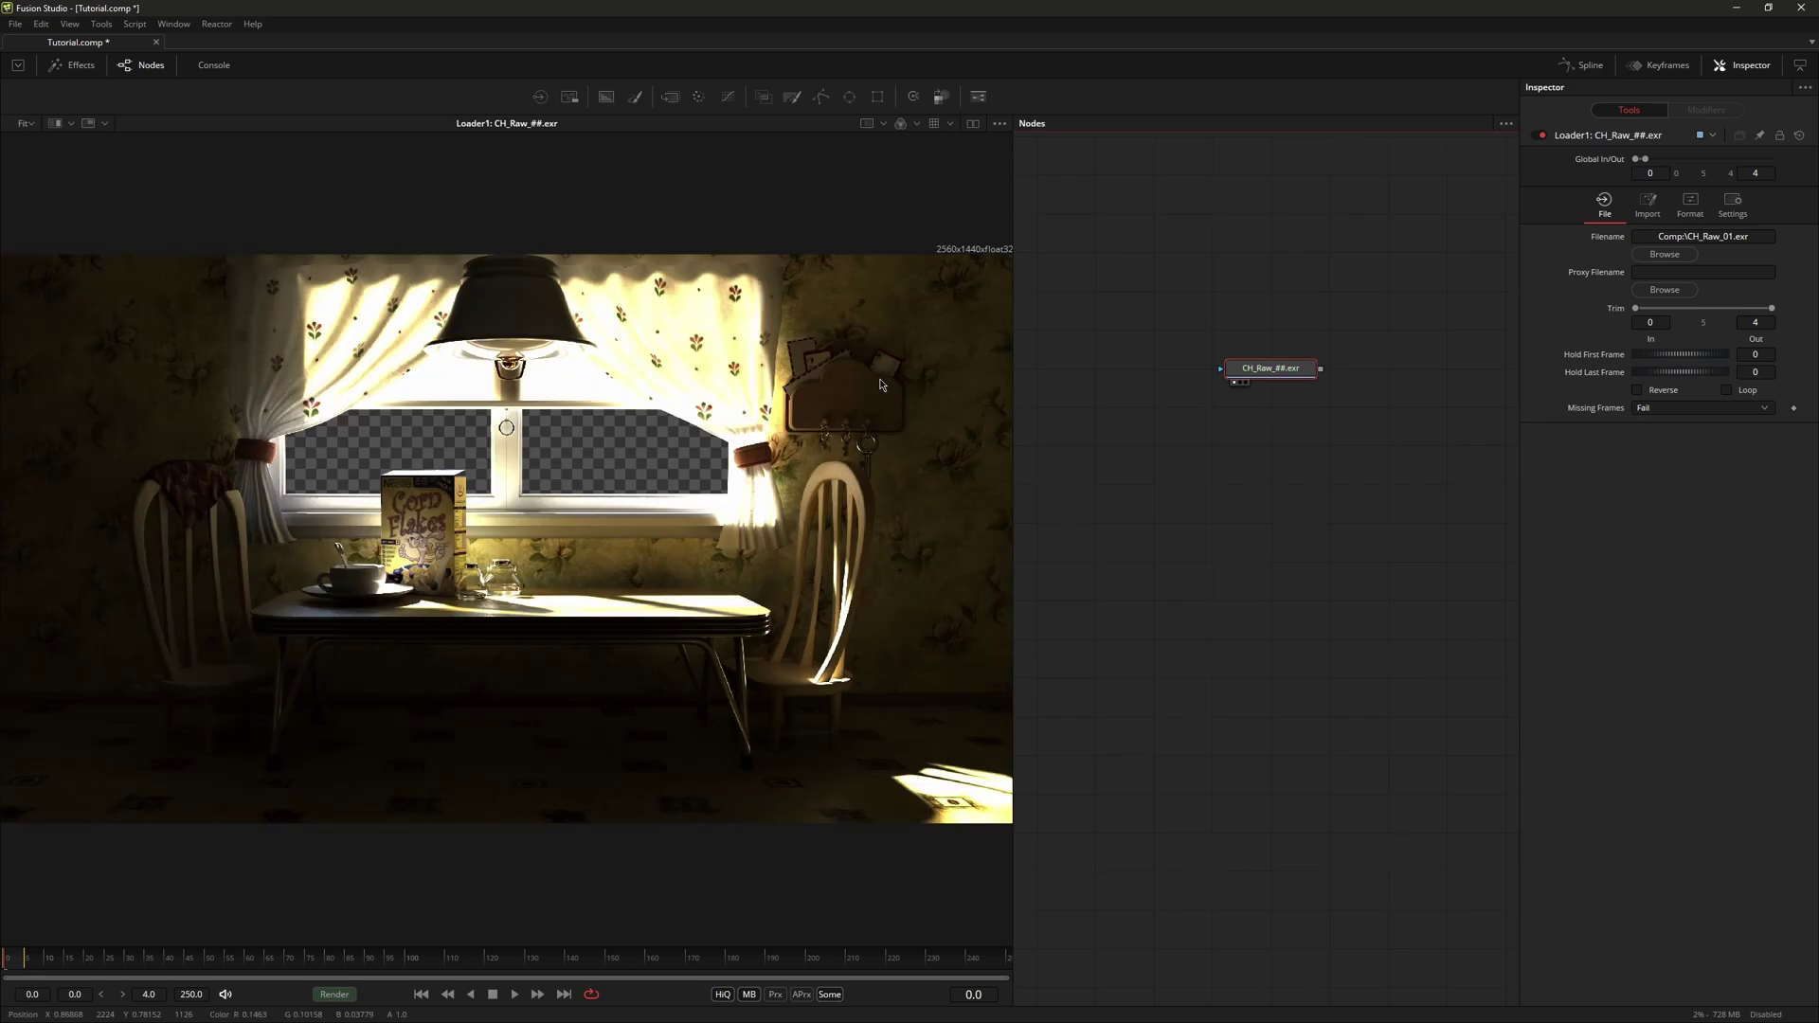
Step: Show the loader in the viewer with the OCIO ColorSpace view LUT enabled
key("1")
left_click(936, 128)
left_click(951, 124)
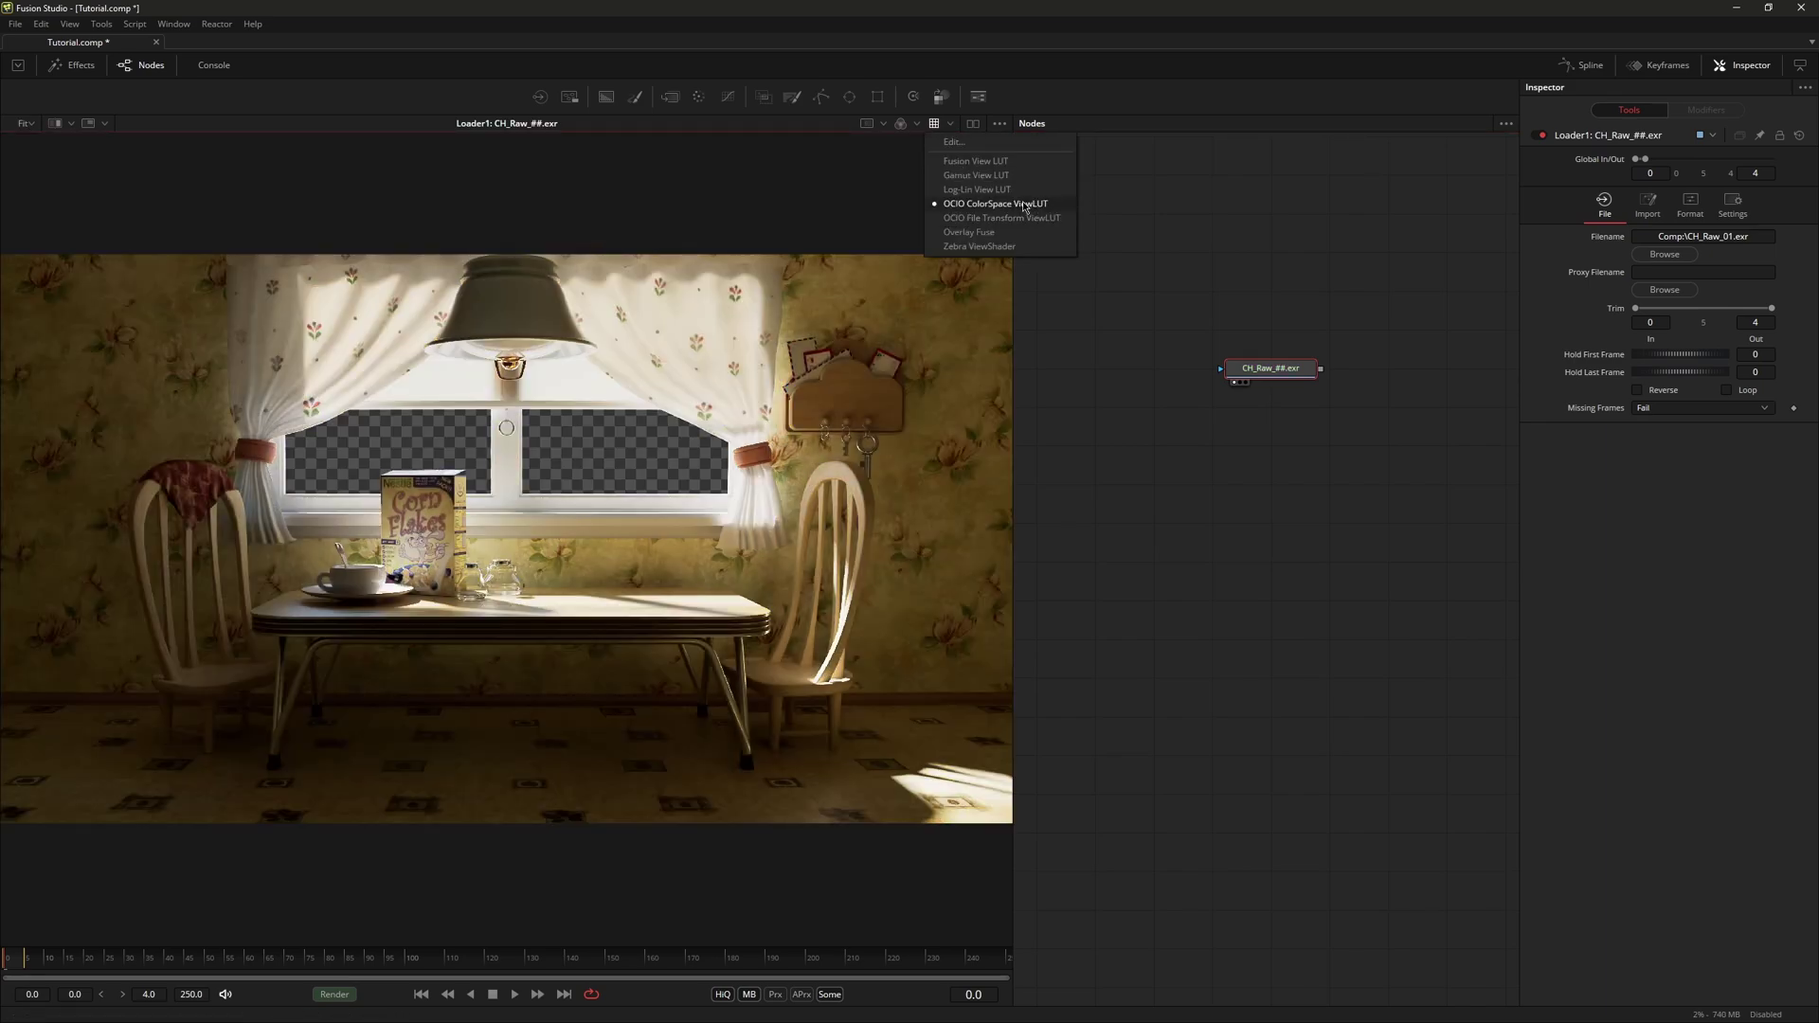
left_click(995, 207)
left_click(1050, 474)
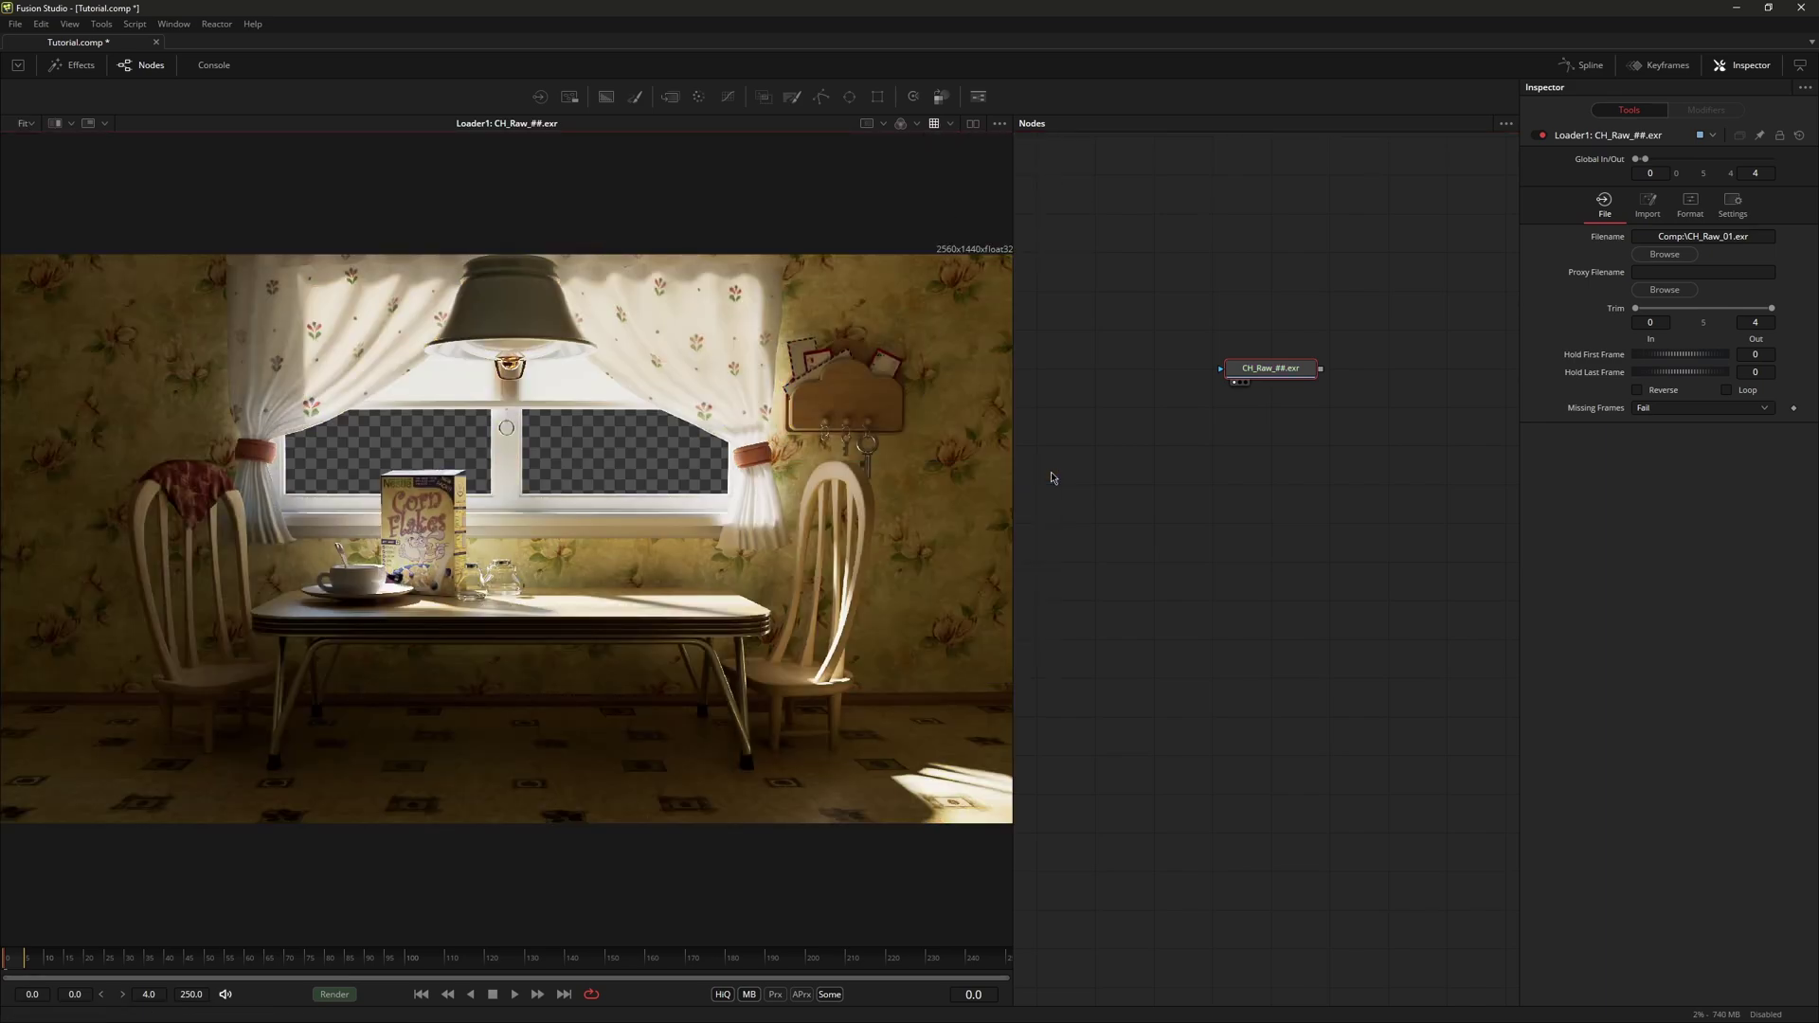
Step: Set up an A/B split-wipe comparison and tilt the split line diagonally across the curtain
left_click(54, 123)
key("1")
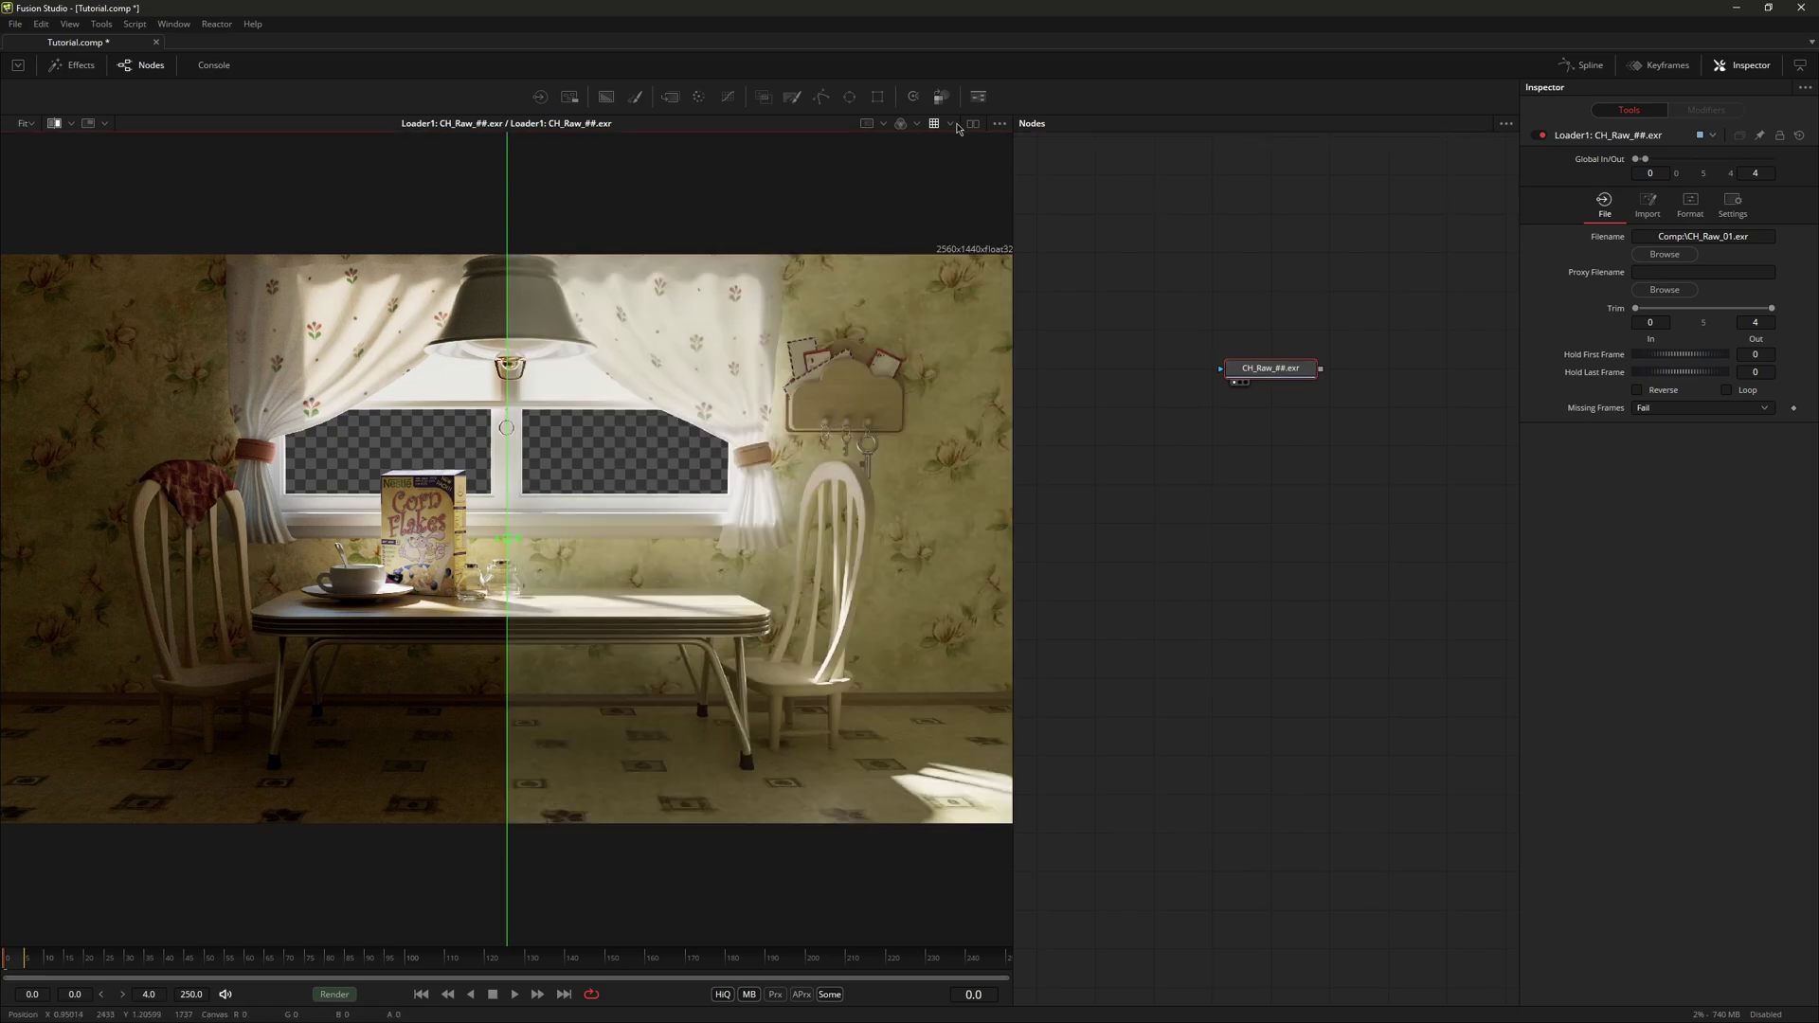
left_click(951, 124)
left_click(952, 142)
left_click(1058, 478)
left_click(950, 124)
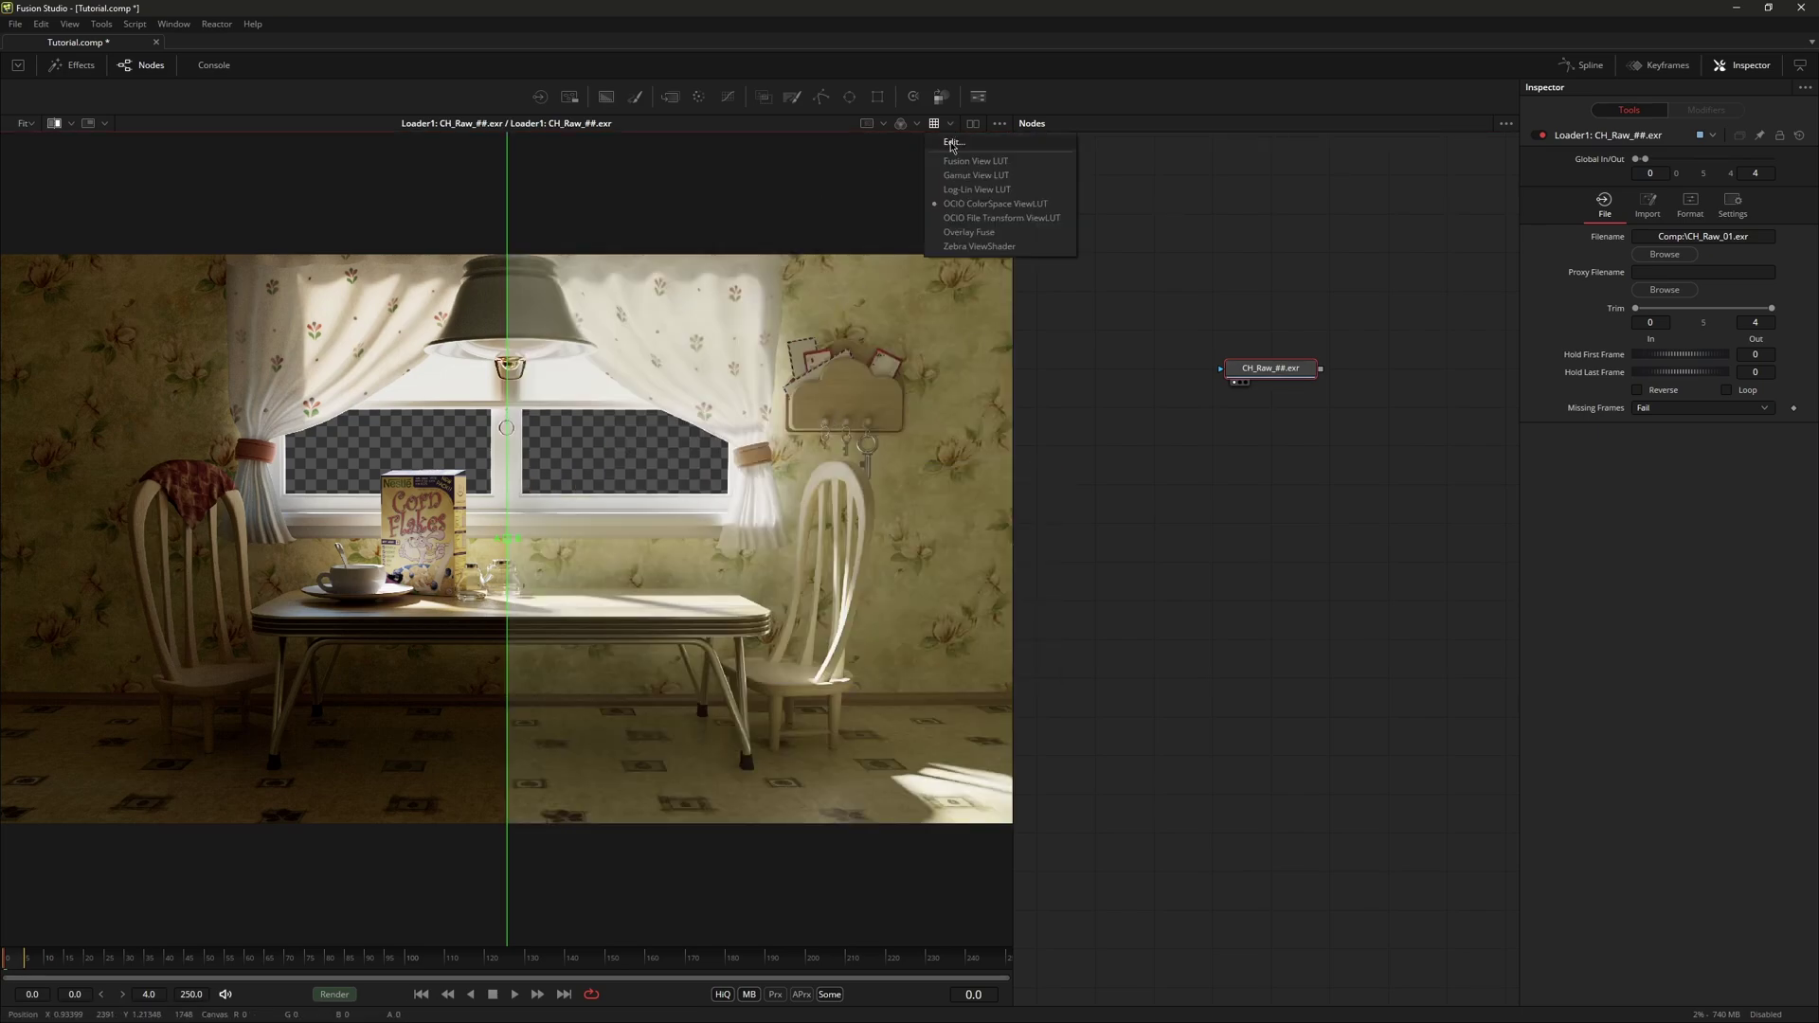
left_click(953, 142)
left_click(1054, 474)
left_click_drag(506, 663, 720, 455)
scroll(754, 466, "up", 5)
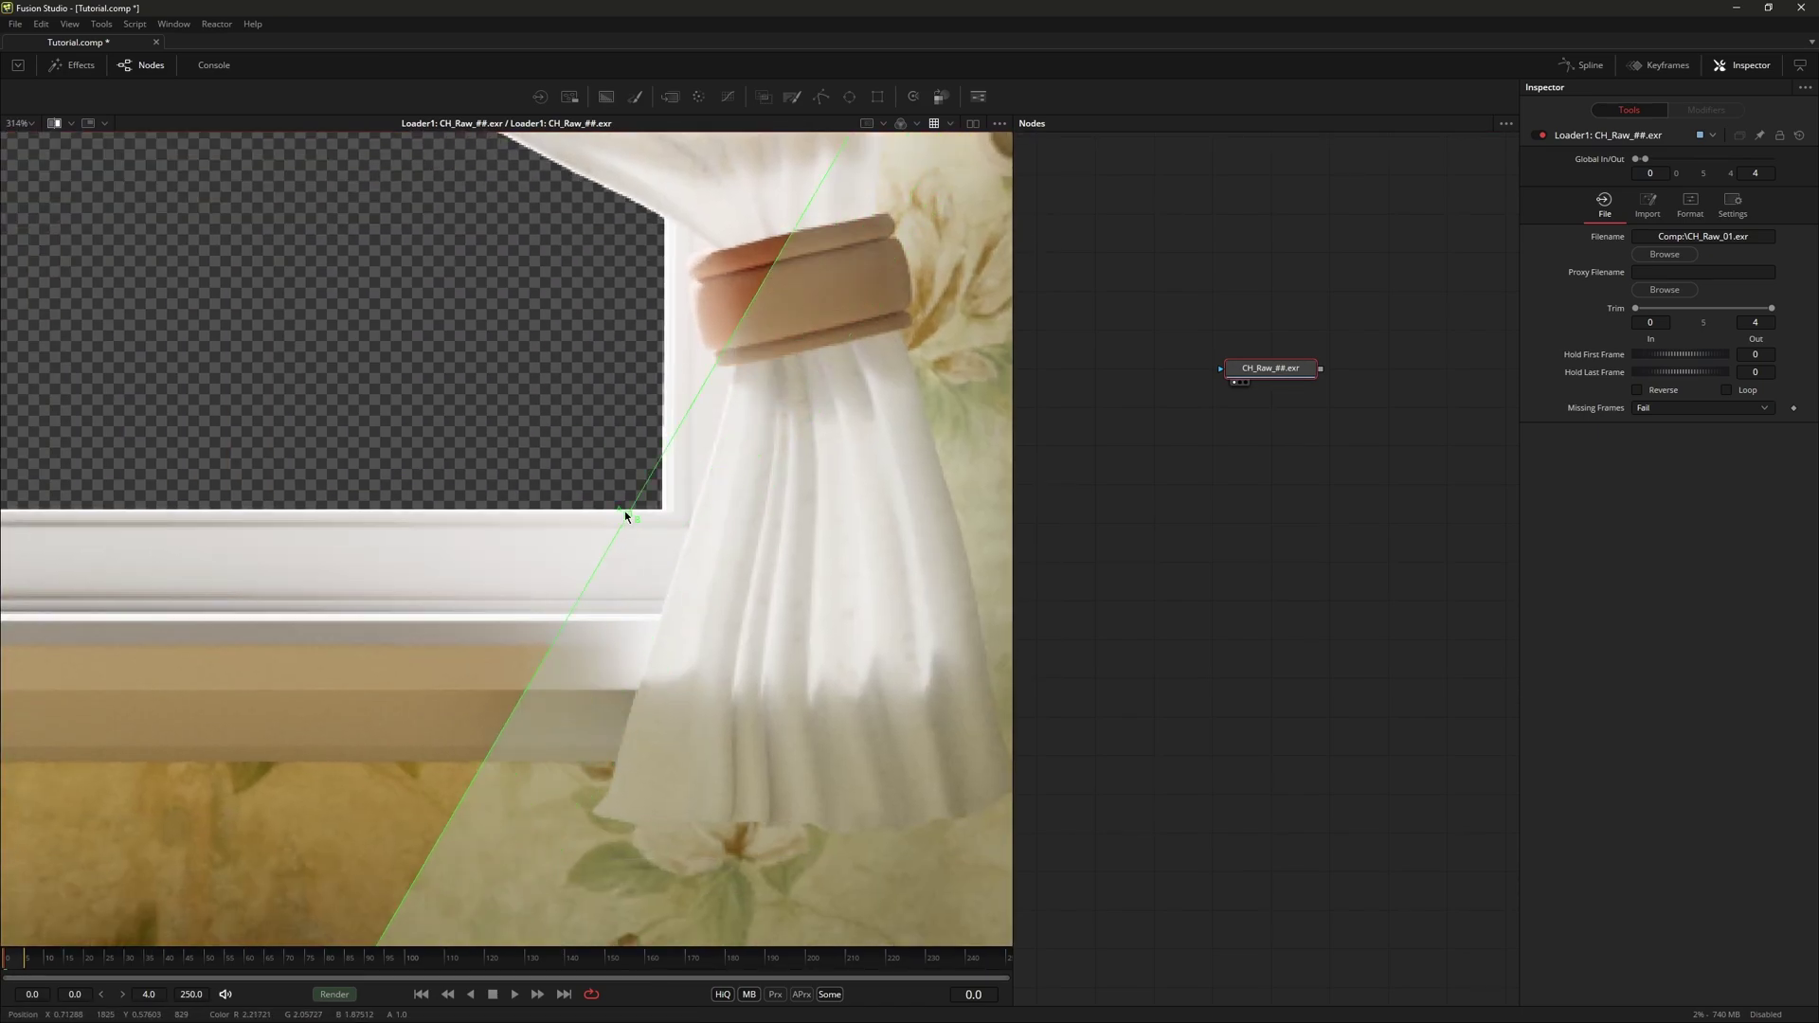
mouse_move(625, 515)
left_mouse_down()
mouse_move(703, 540)
mouse_move(825, 422)
left_mouse_up()
Step: Show the Color Inspector subview in the viewer
left_click(88, 124)
left_click(105, 123)
left_click(136, 223)
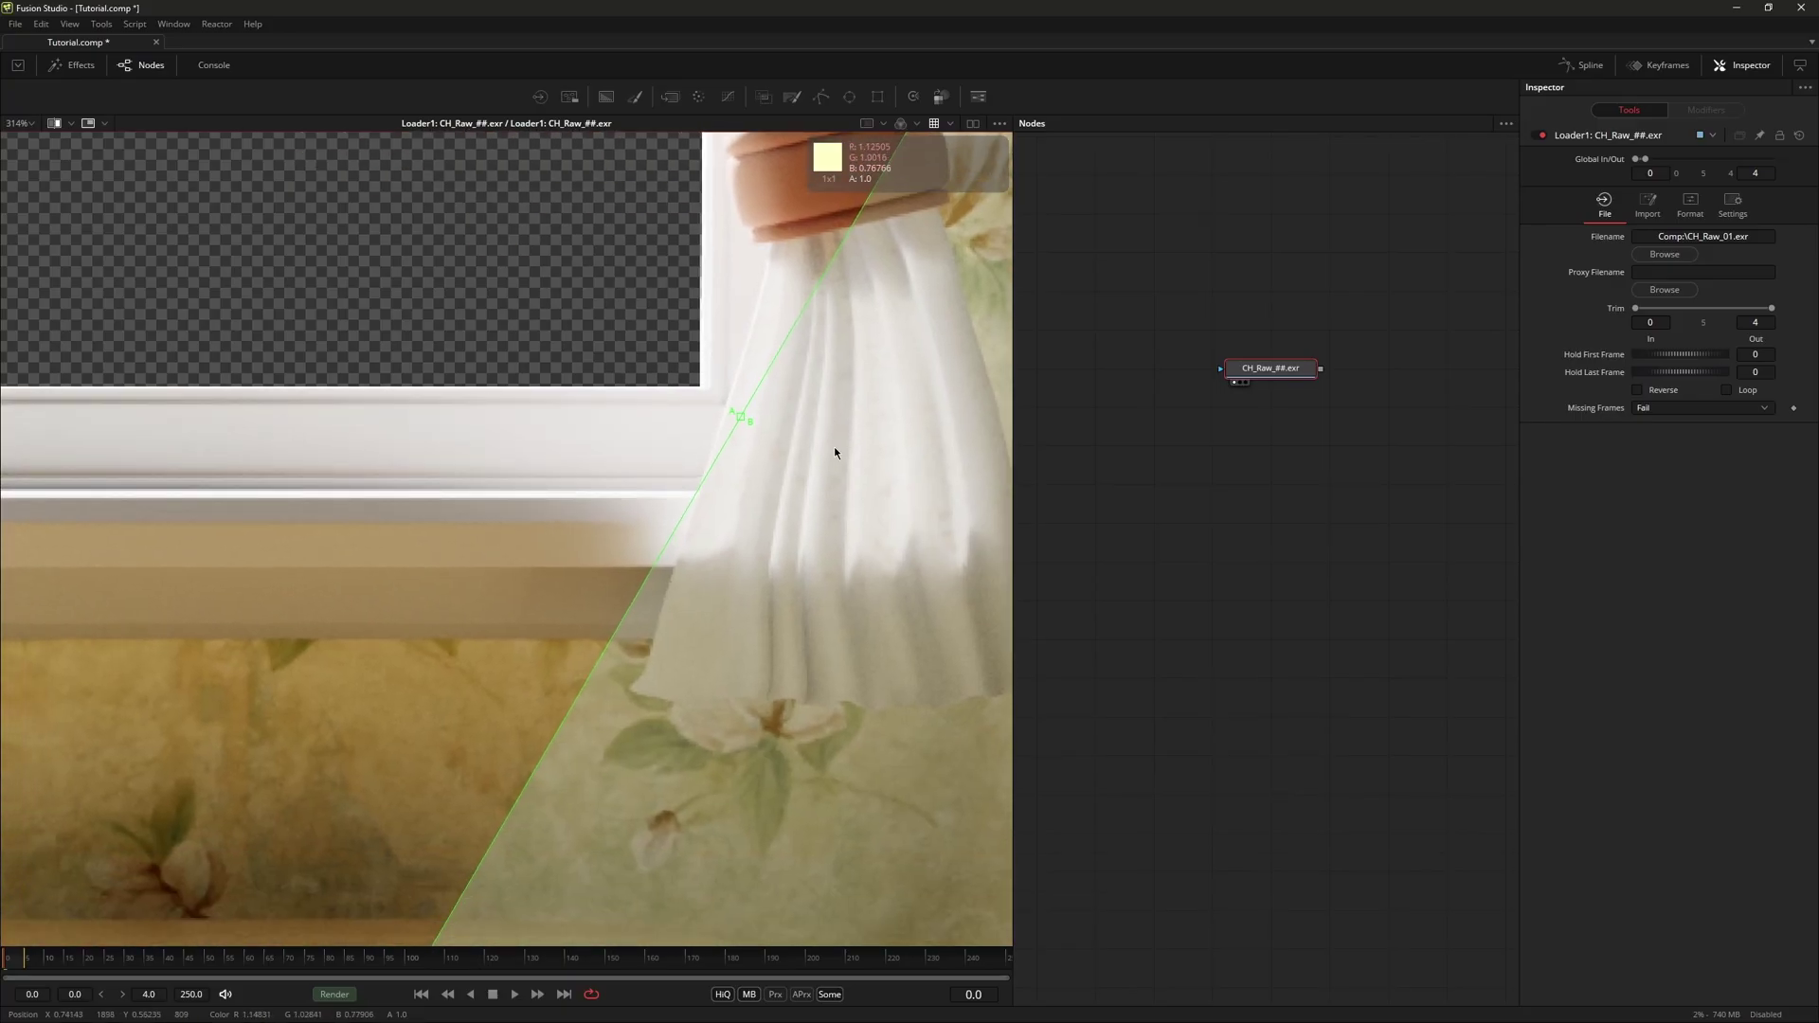
Step: Zoom in and move the split line onto the chair to inspect pixel values
key("ctrl+f")
scroll(847, 611, "up", 5)
left_click_drag(779, 517, 728, 597)
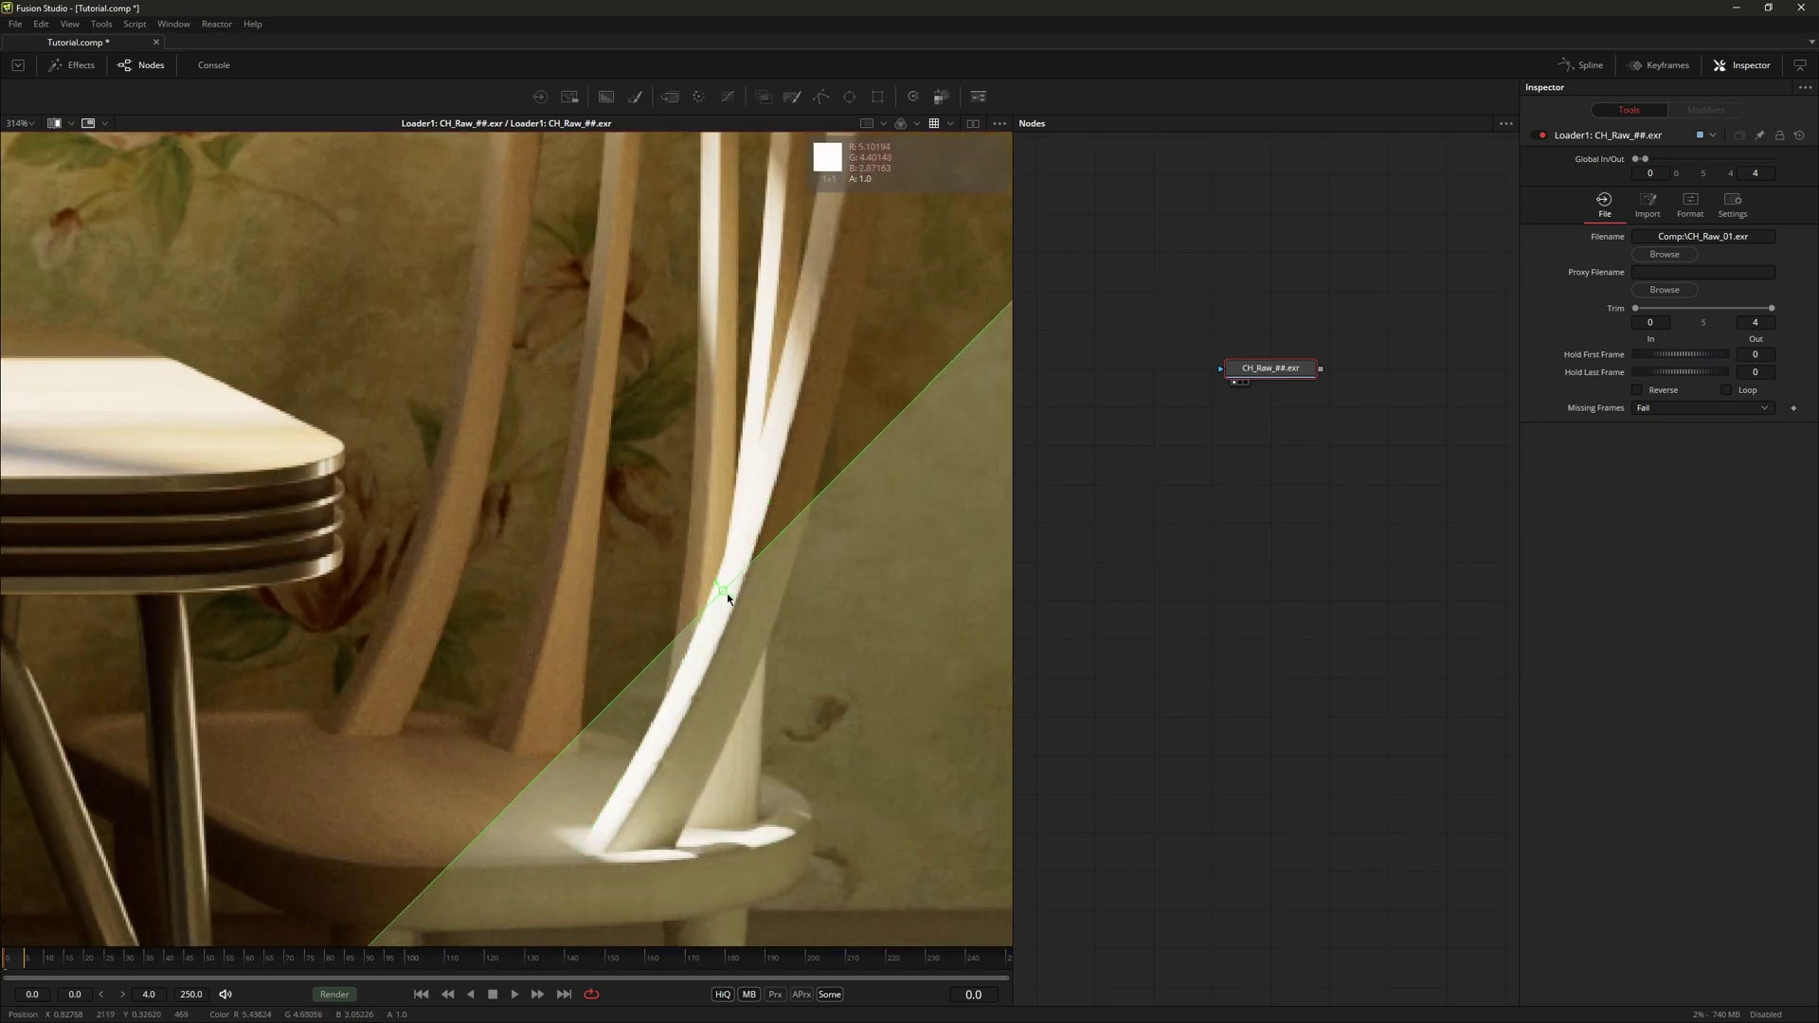
scroll(735, 616, "down", 3)
scroll(588, 669, "up", 5)
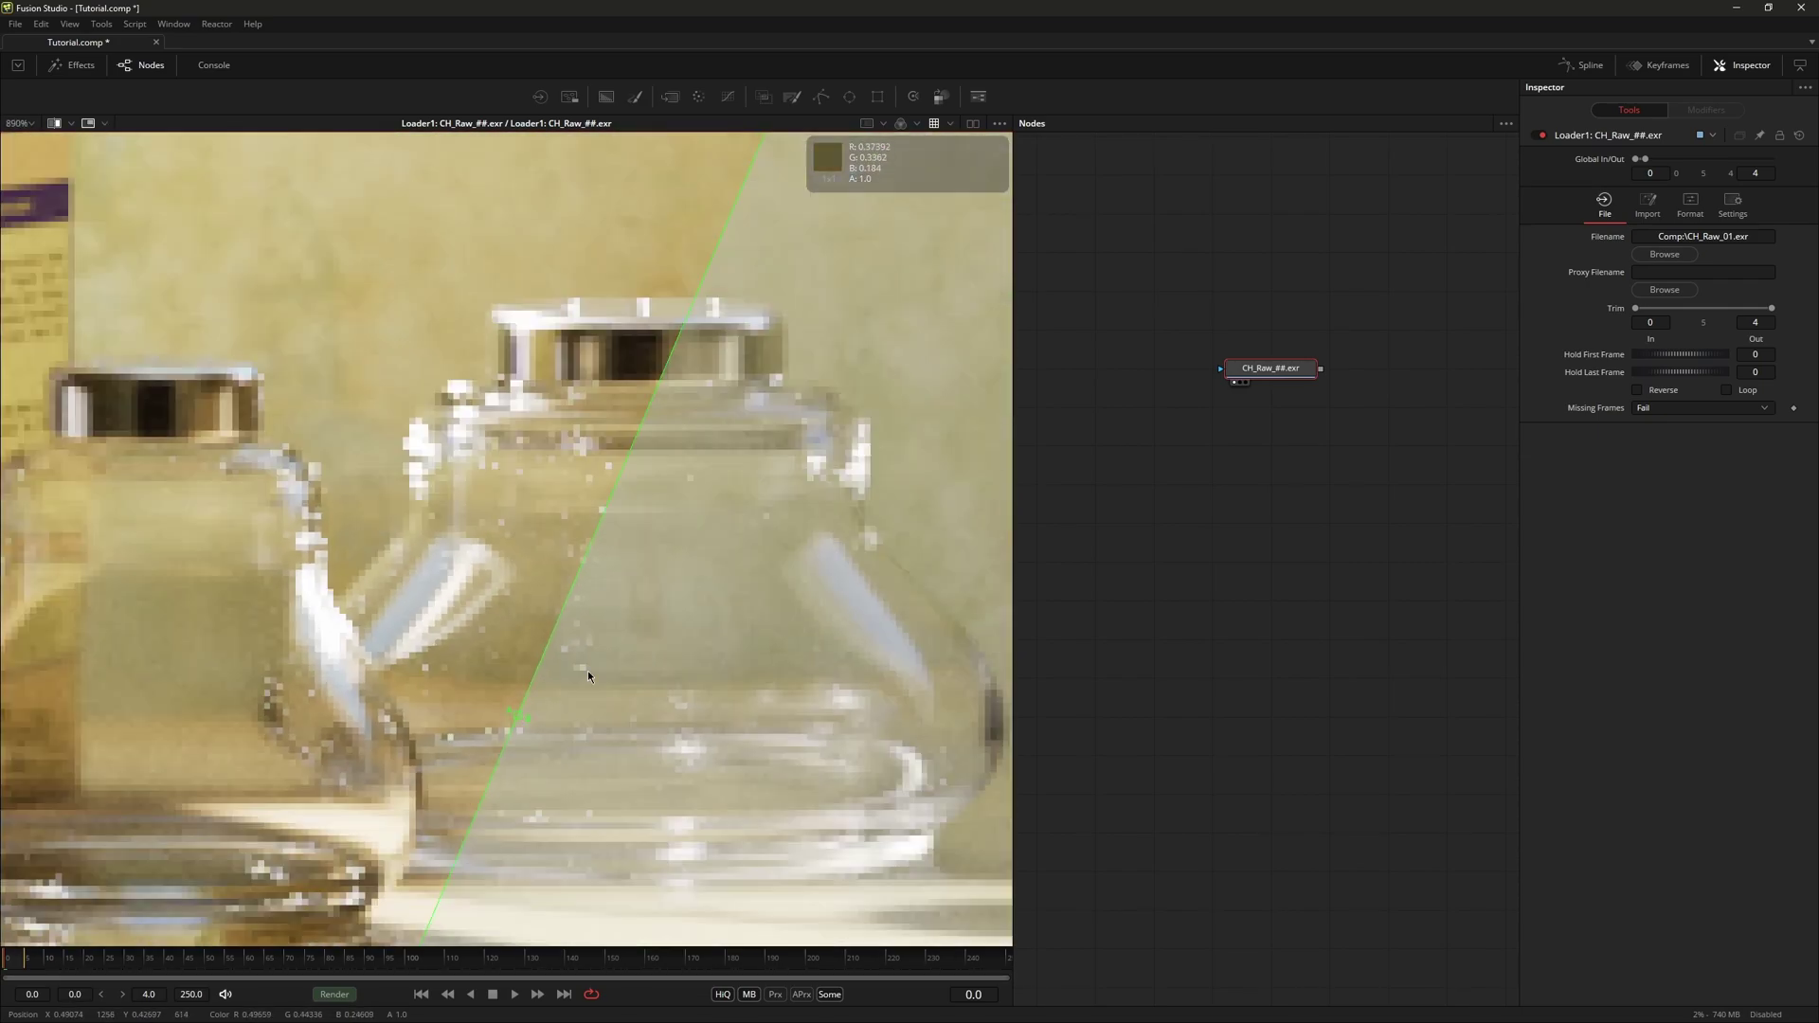
scroll(588, 674, "down", 1)
scroll(647, 555, "down", 1)
Step: Turn off the split comparison, fit the image, and begin adding an OCIOColorspace node
key("slash")
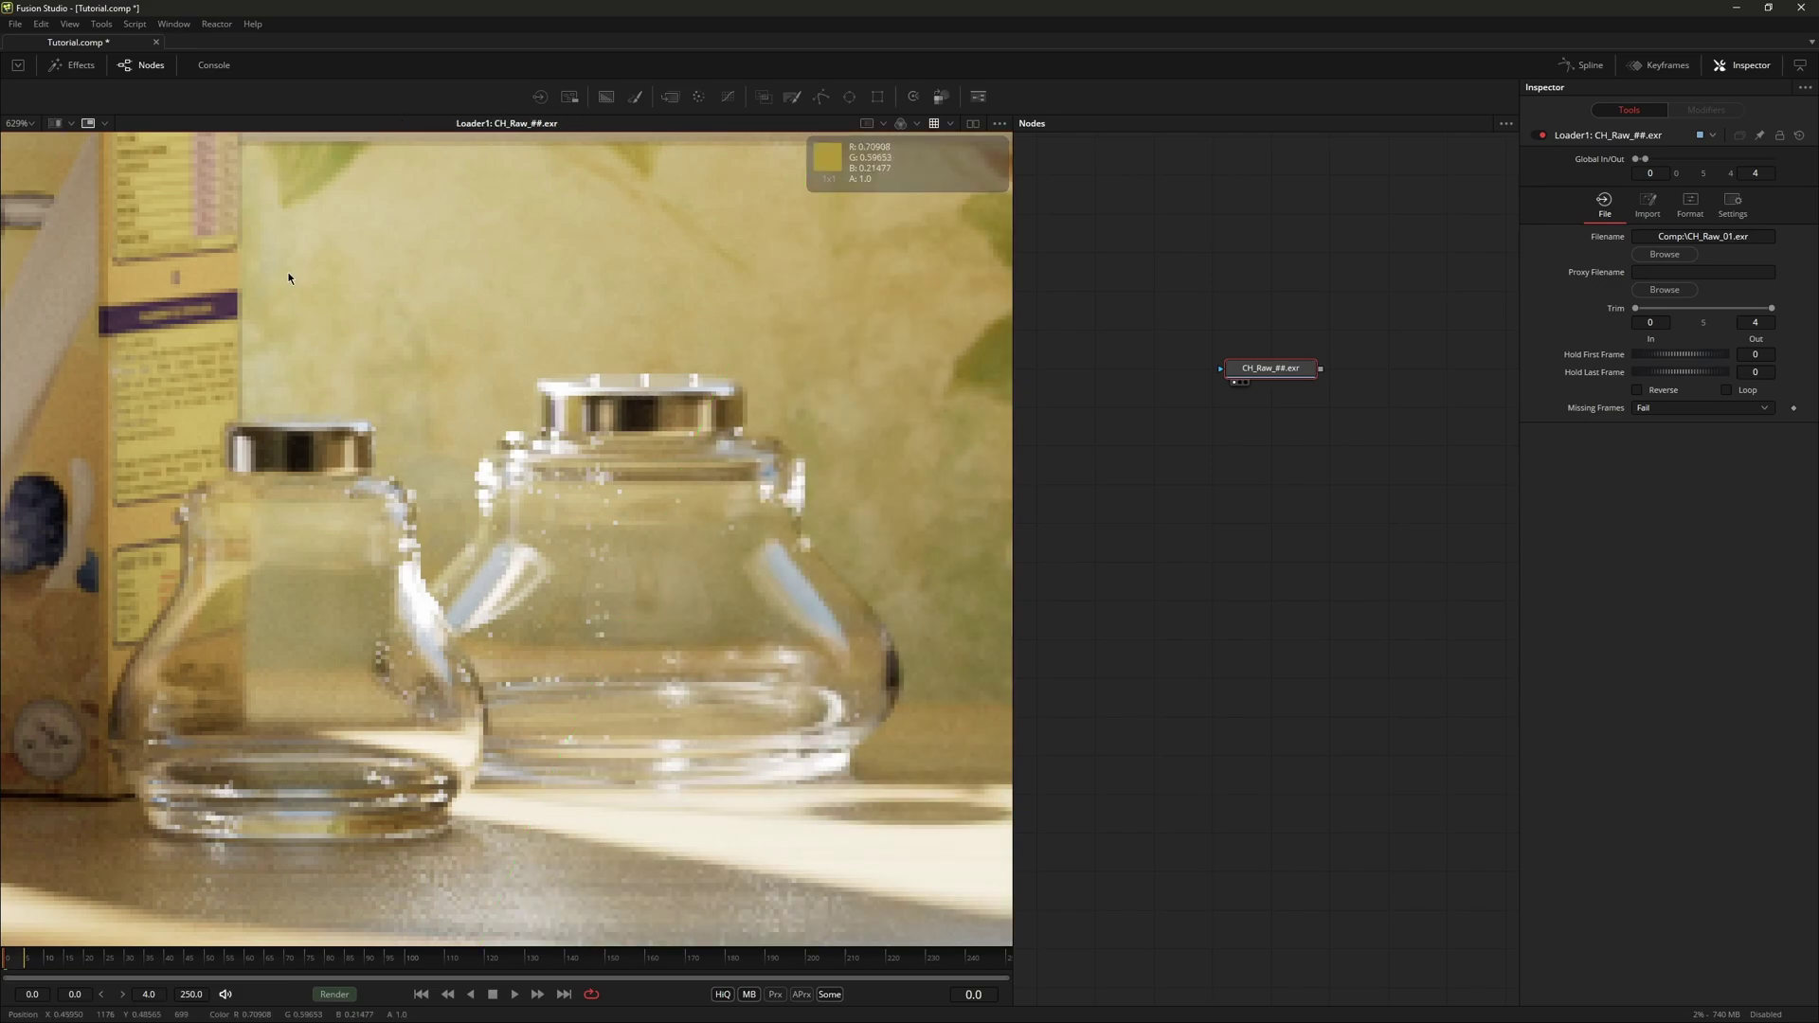
key("ctrl+f")
left_click(1182, 499)
Step: Place the OCIOColorspace node below the loader, paste node copies, and rename the copy starting 'AC'
left_click(941, 96)
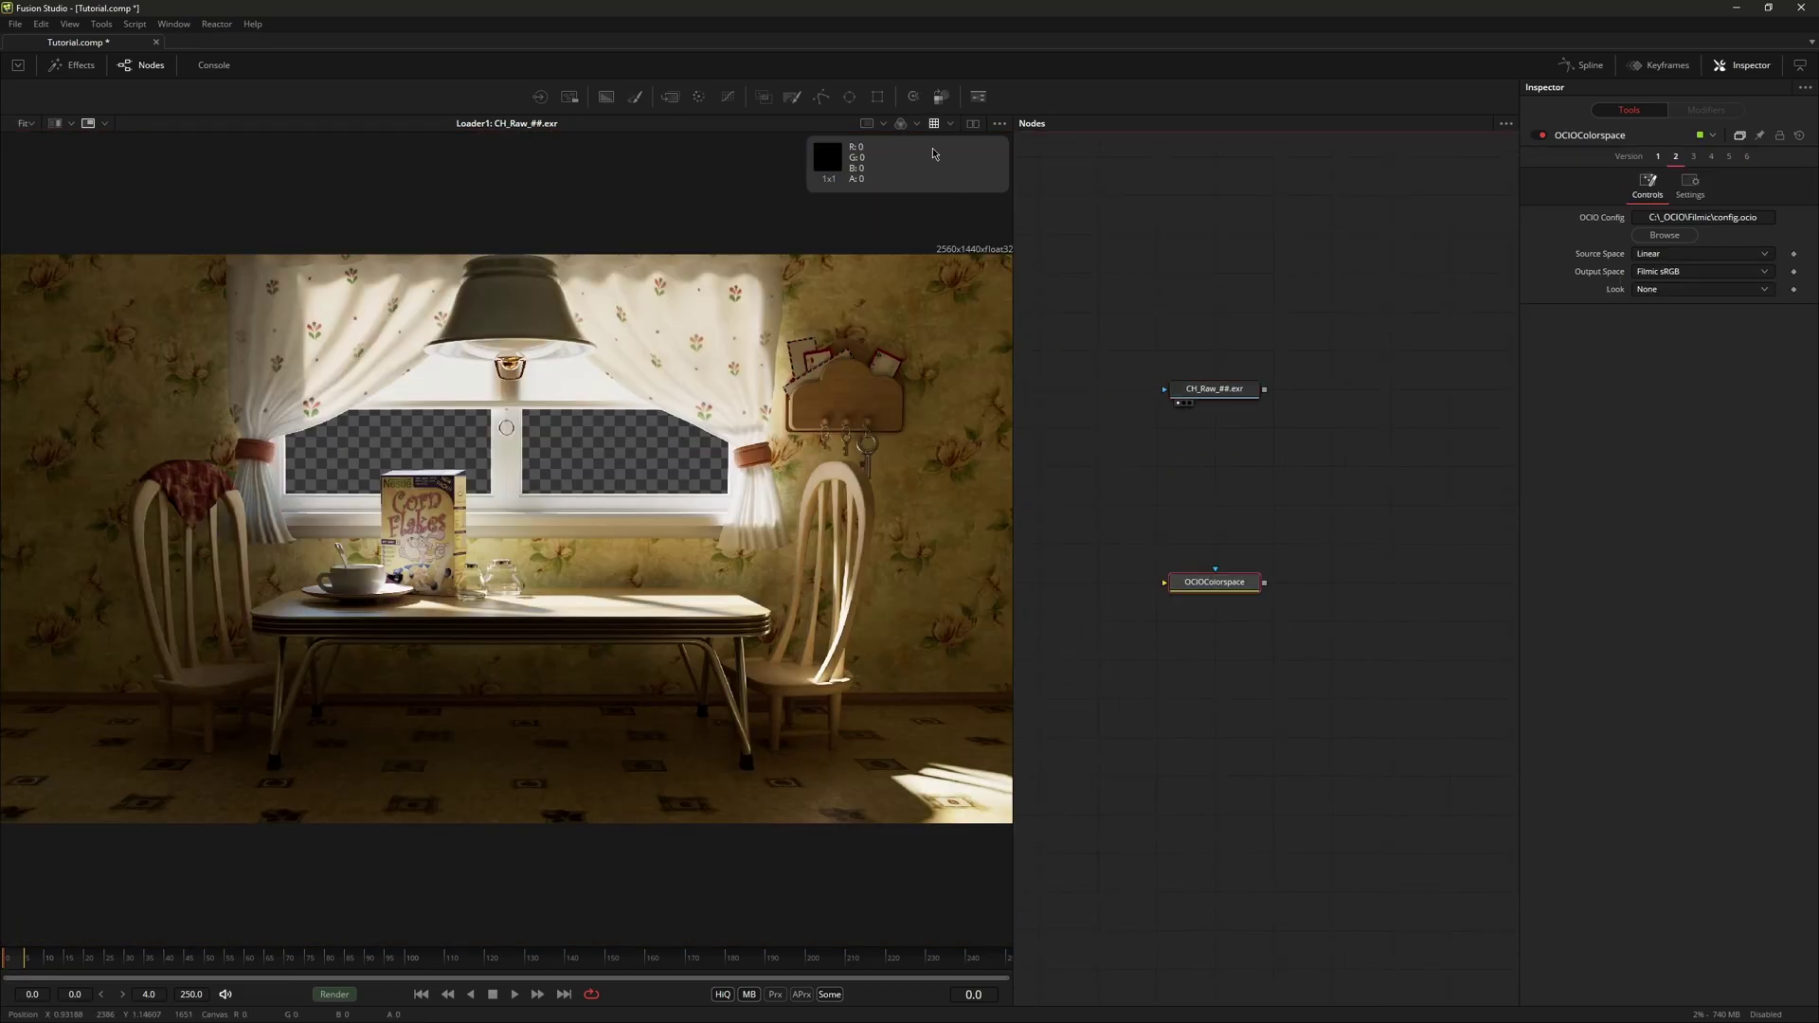
key("ctrl+v")
left_click(1215, 393)
key("ctrl+v")
left_click(1209, 589)
key("F2")
type("AC")
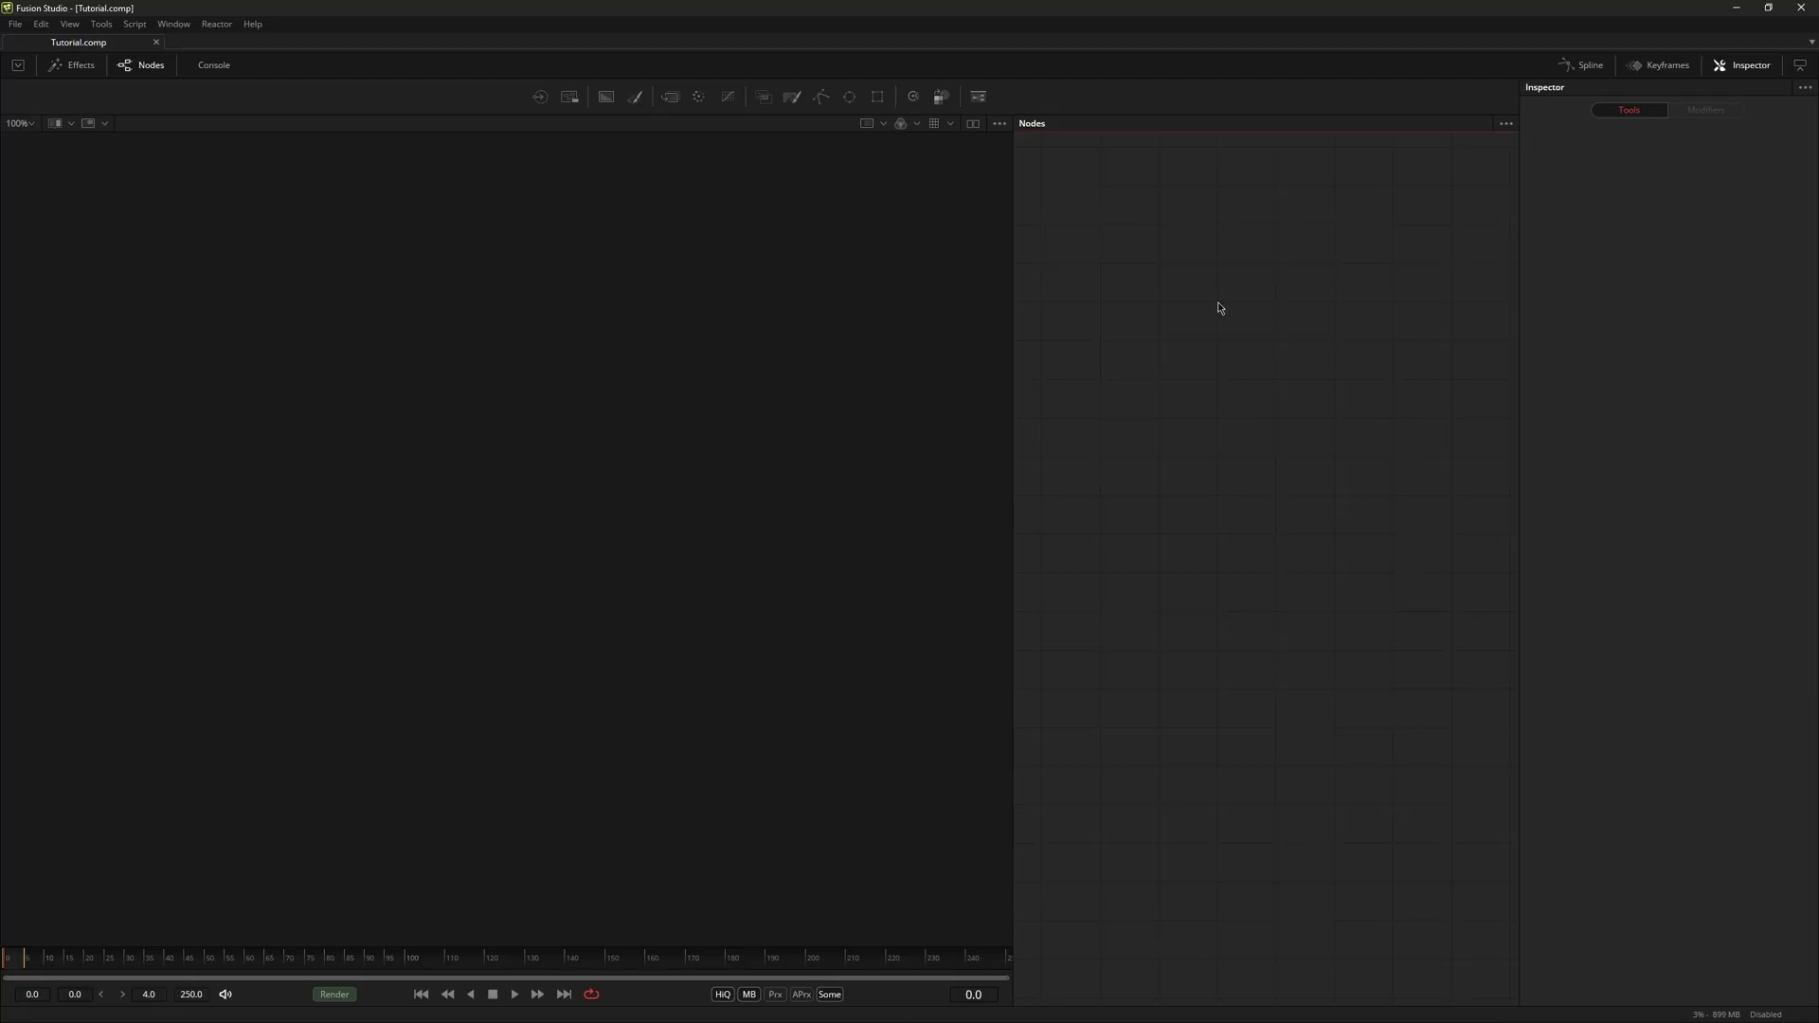
Step: Add a new Loader, browse to Tutorial, select CH_Raw_##.exr with Gather Sequences off
left_click(540, 96)
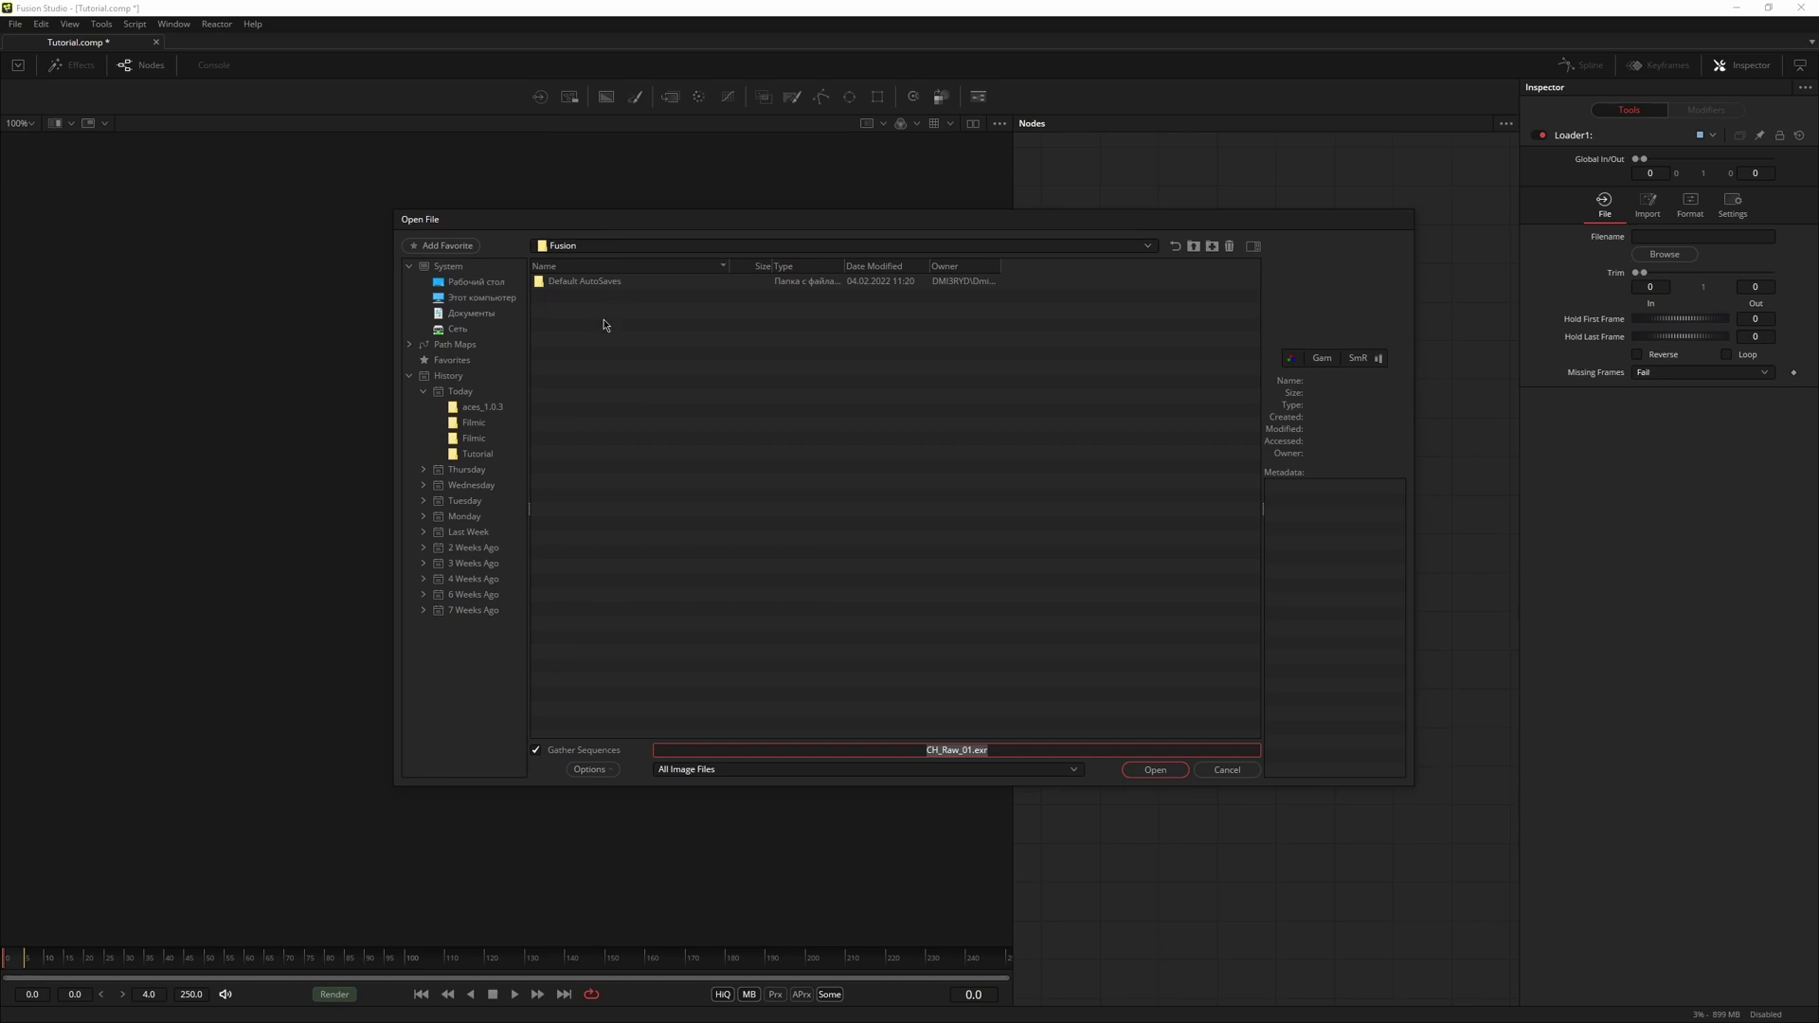
left_click(479, 455)
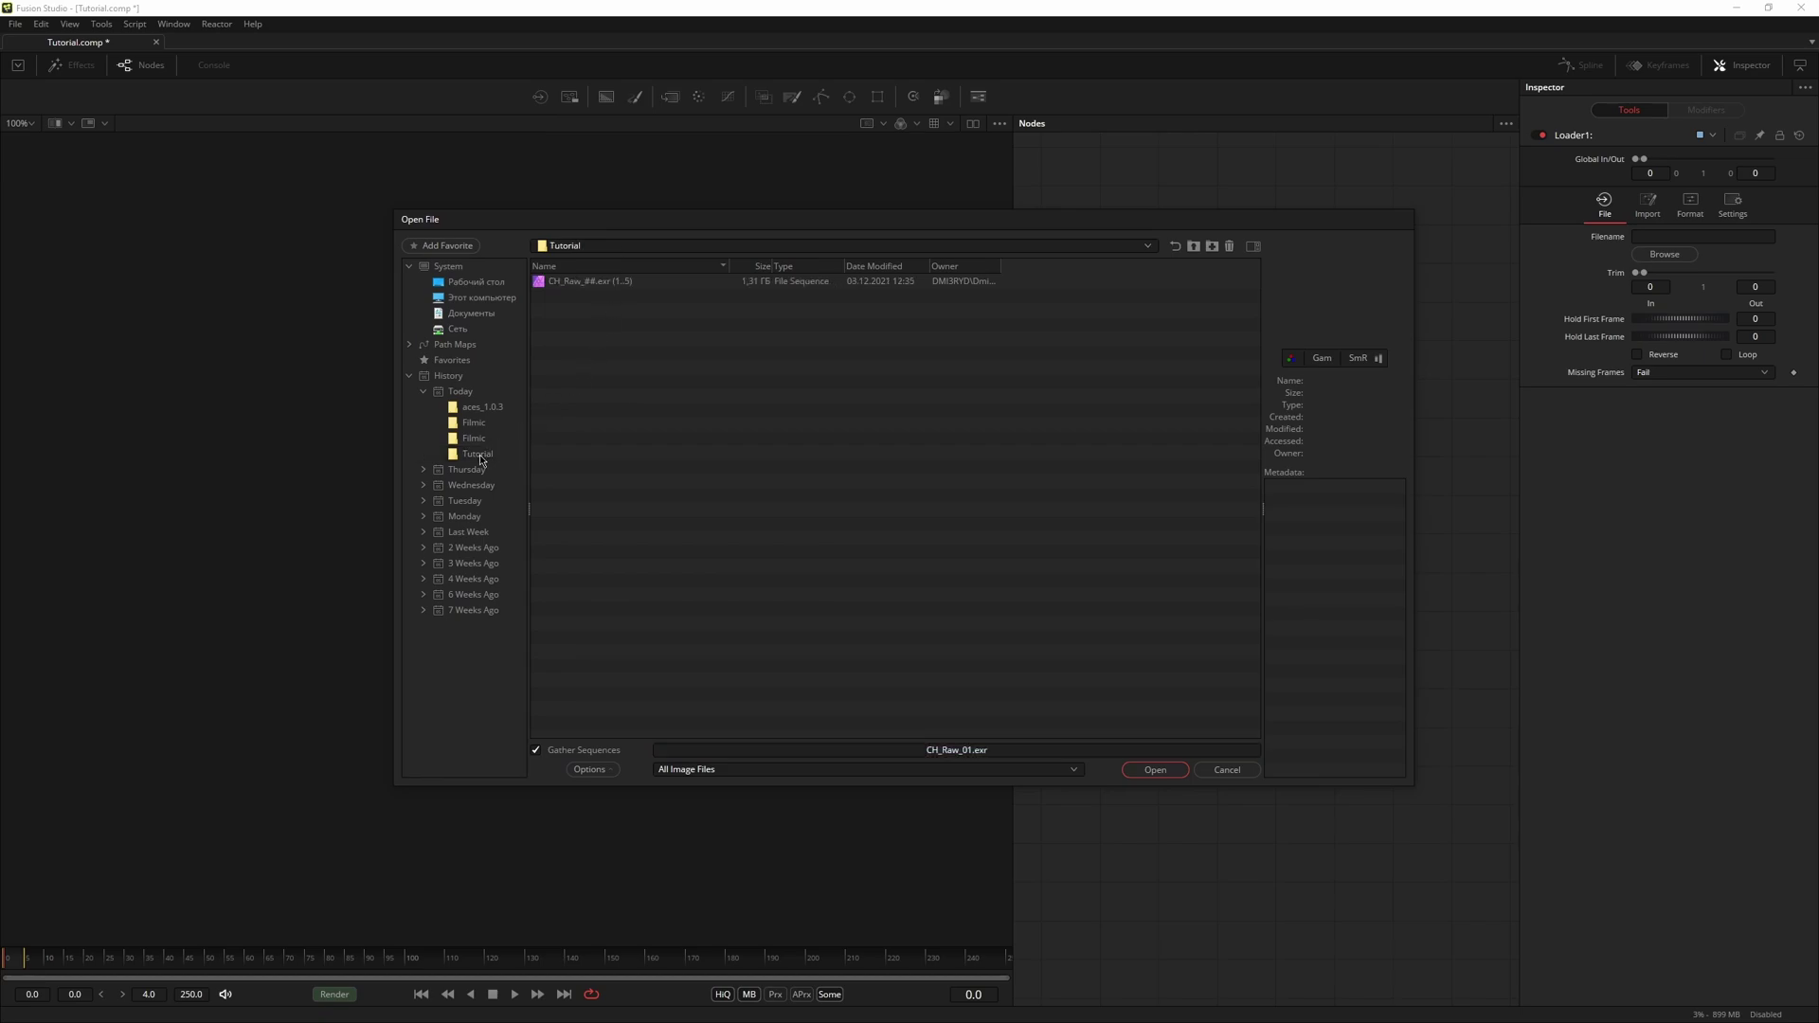
left_click(623, 284)
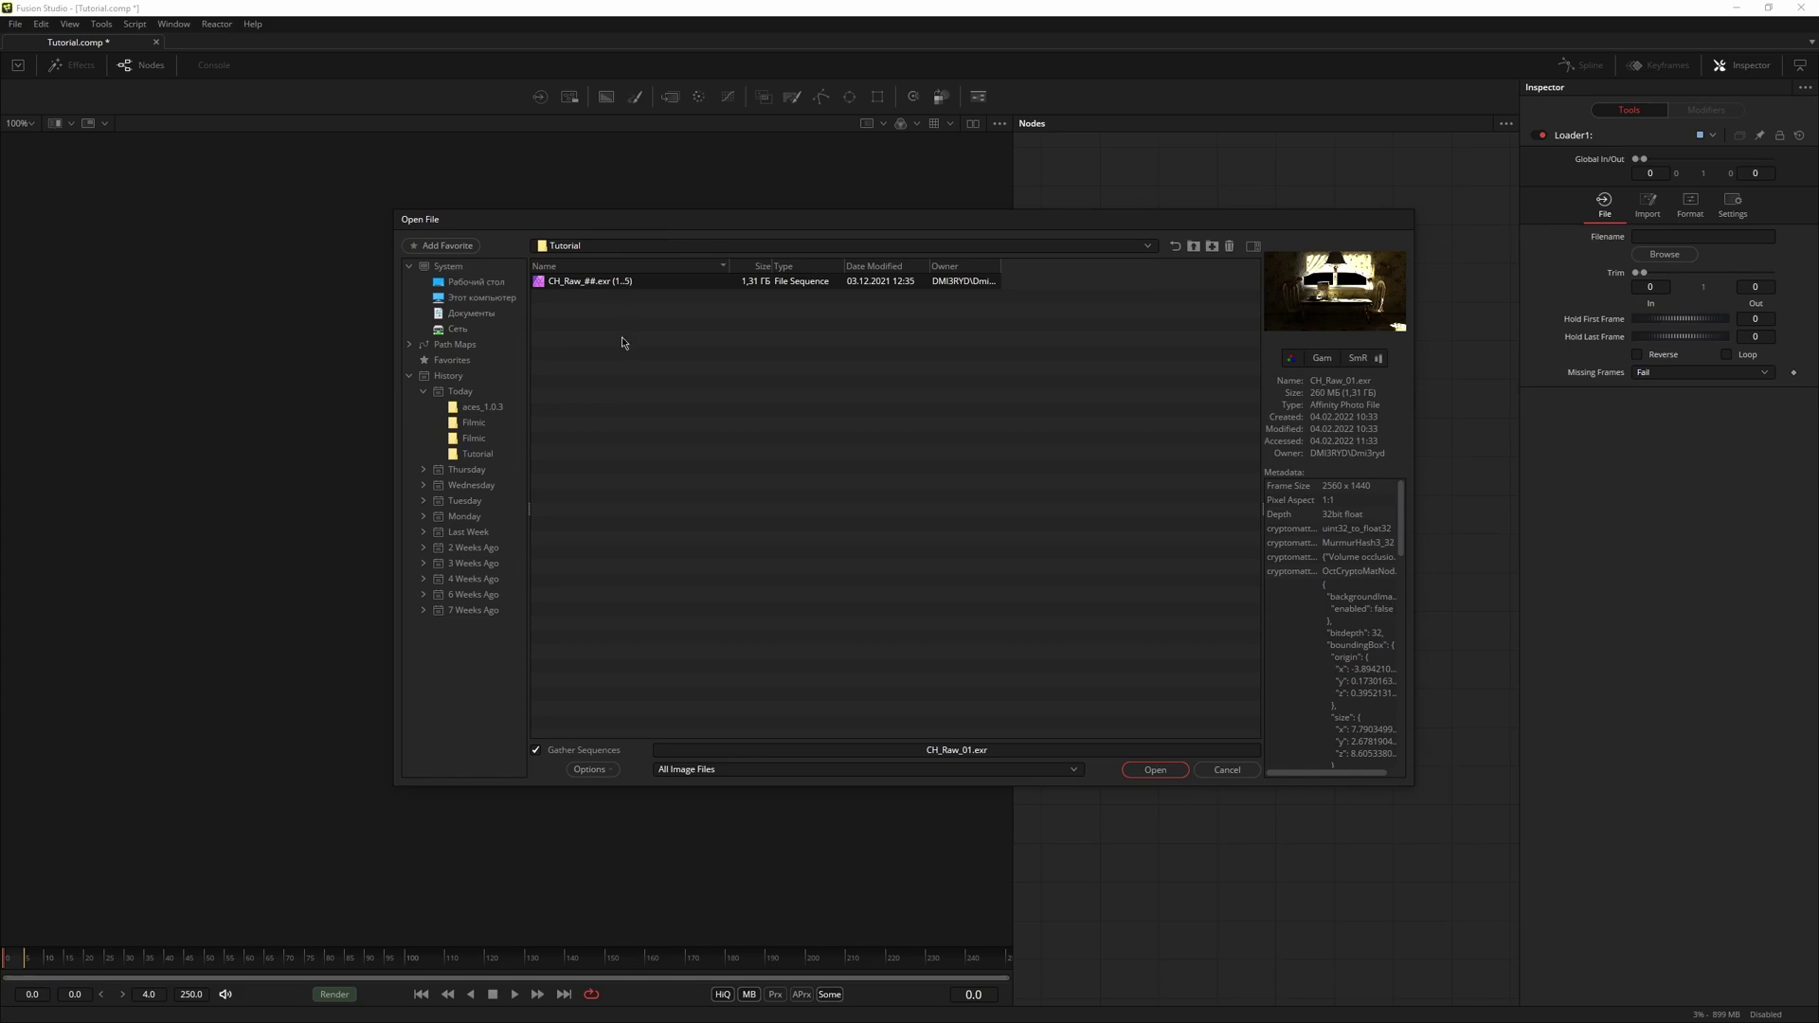
left_click(564, 752)
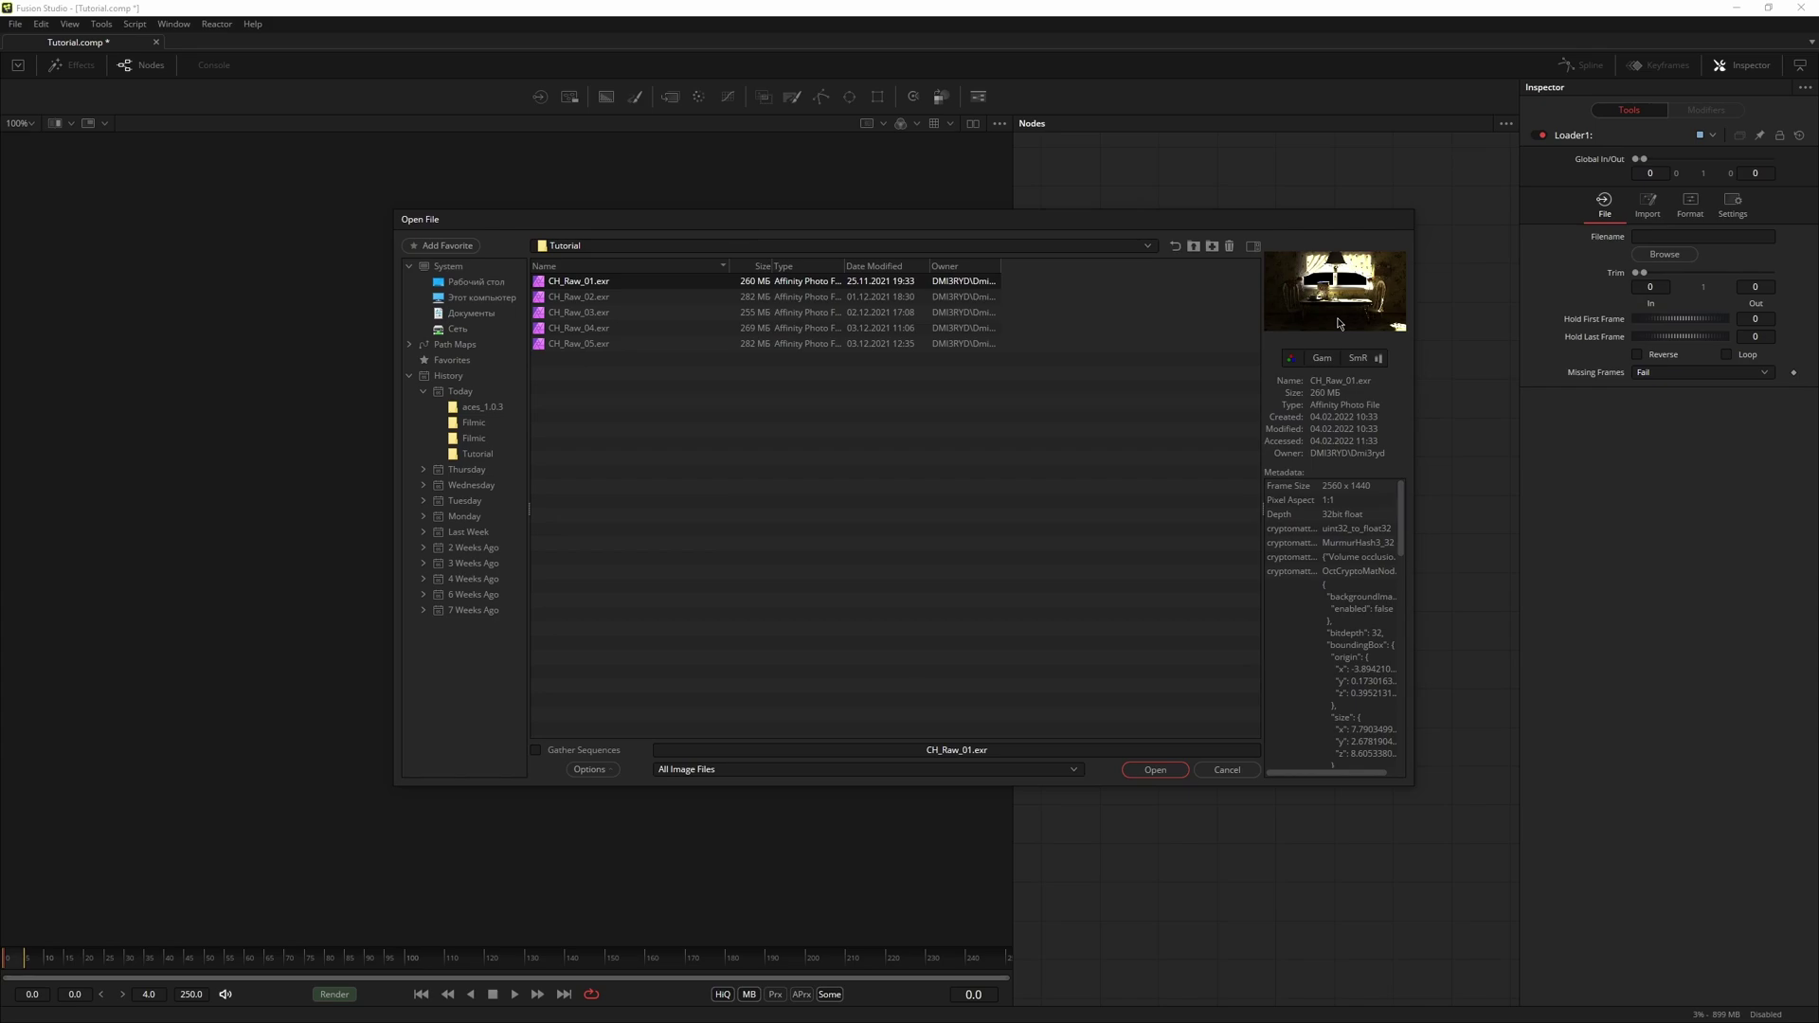
Step: Preview the CH_Raw alpha and 2.2 gamma in a widened preview panel, then load the sequence
left_click(1253, 247)
left_click(1253, 246)
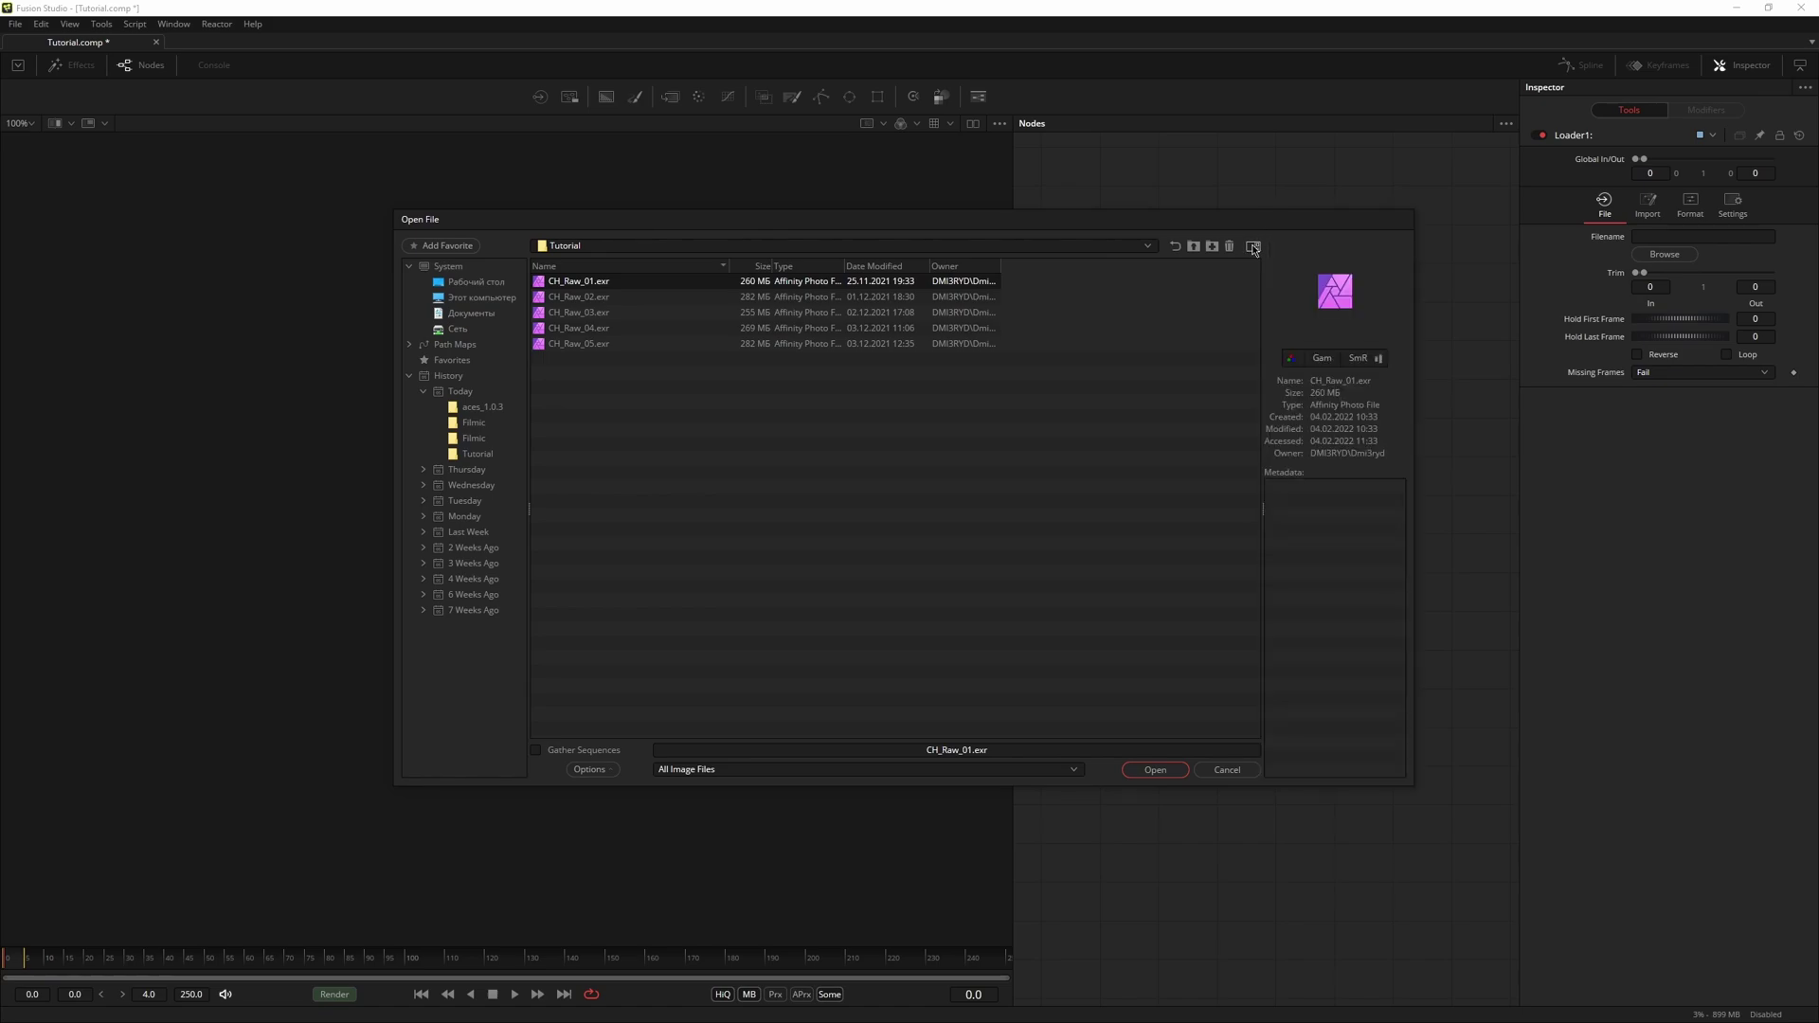
left_click_drag(1262, 512, 1153, 512)
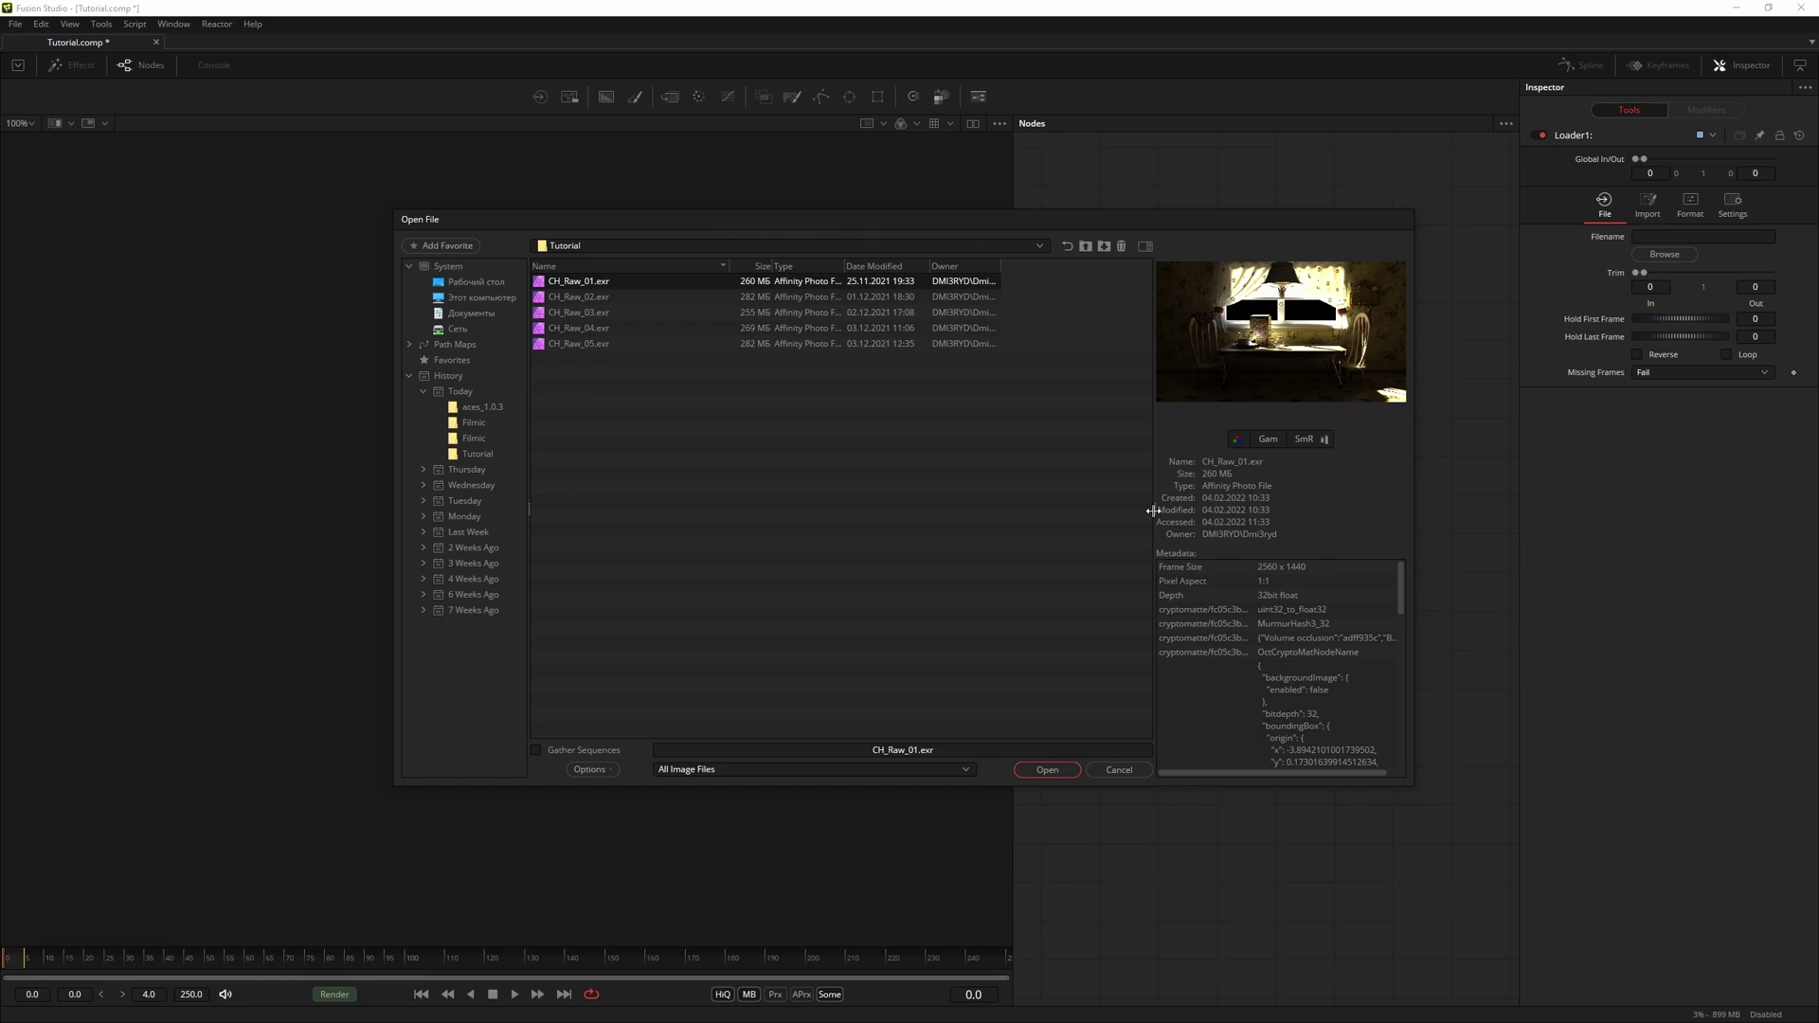
left_click(1237, 439)
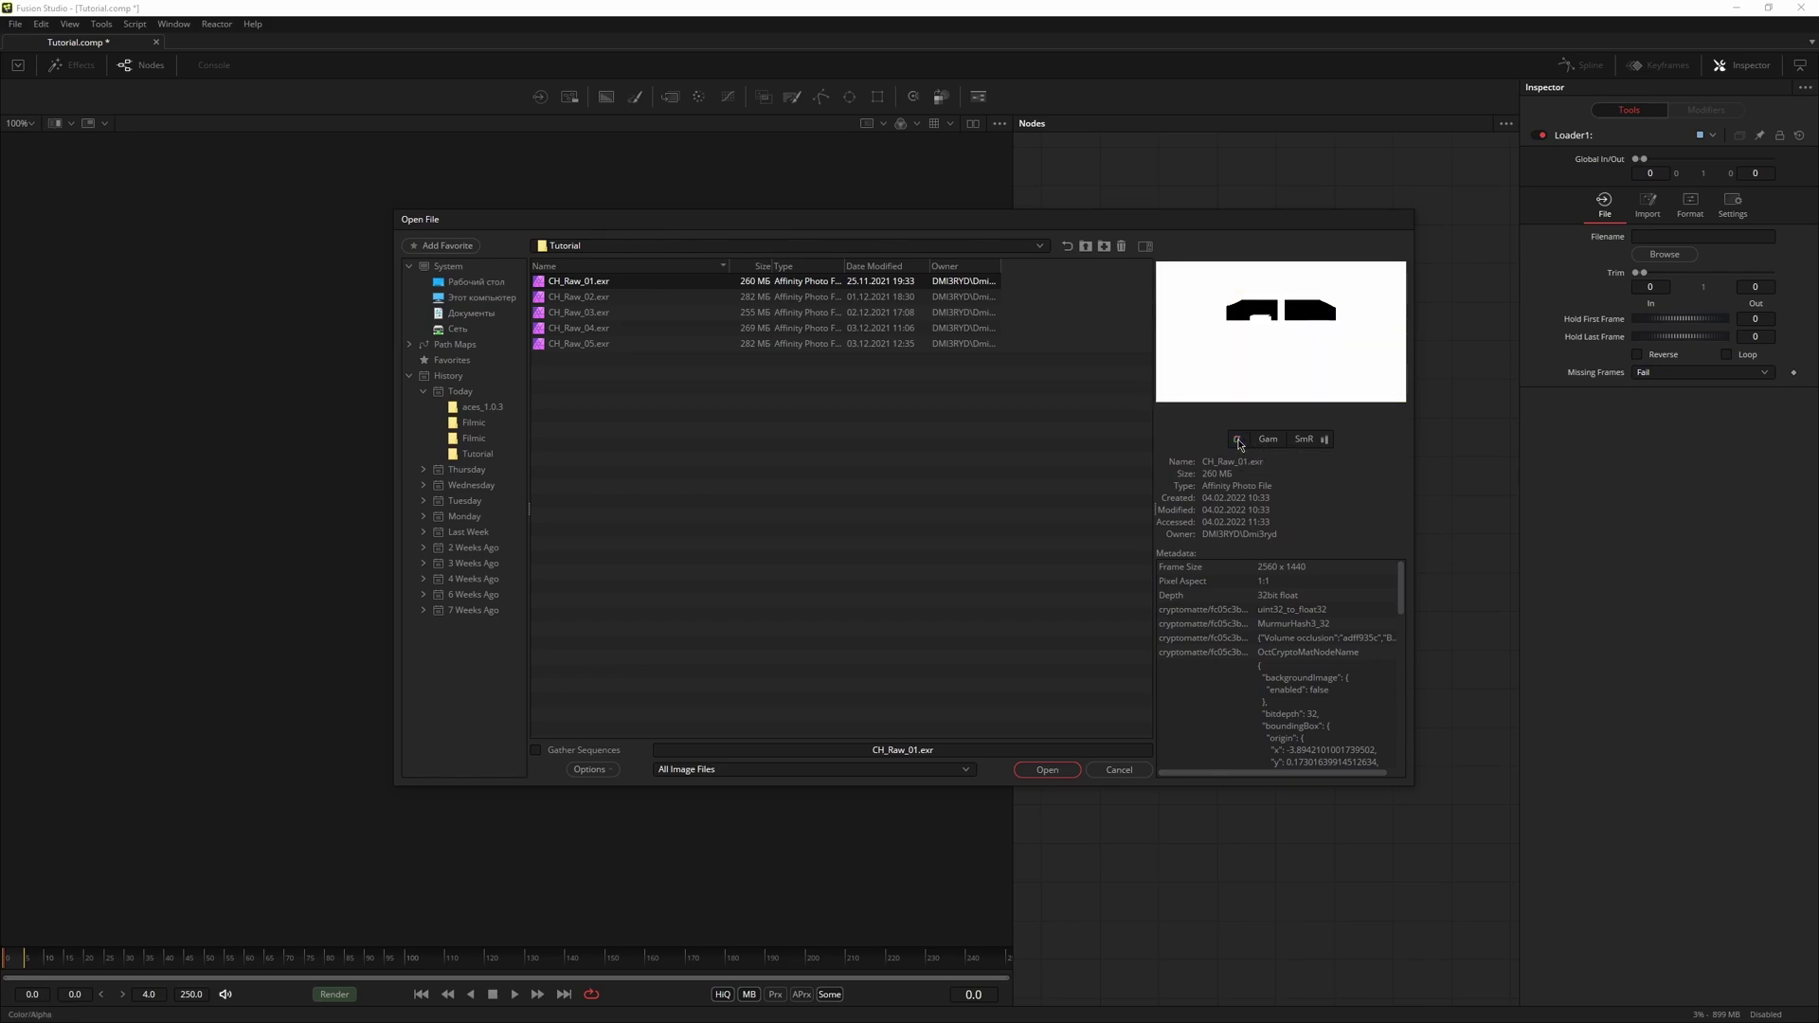
left_click(1239, 441)
left_click(1273, 440)
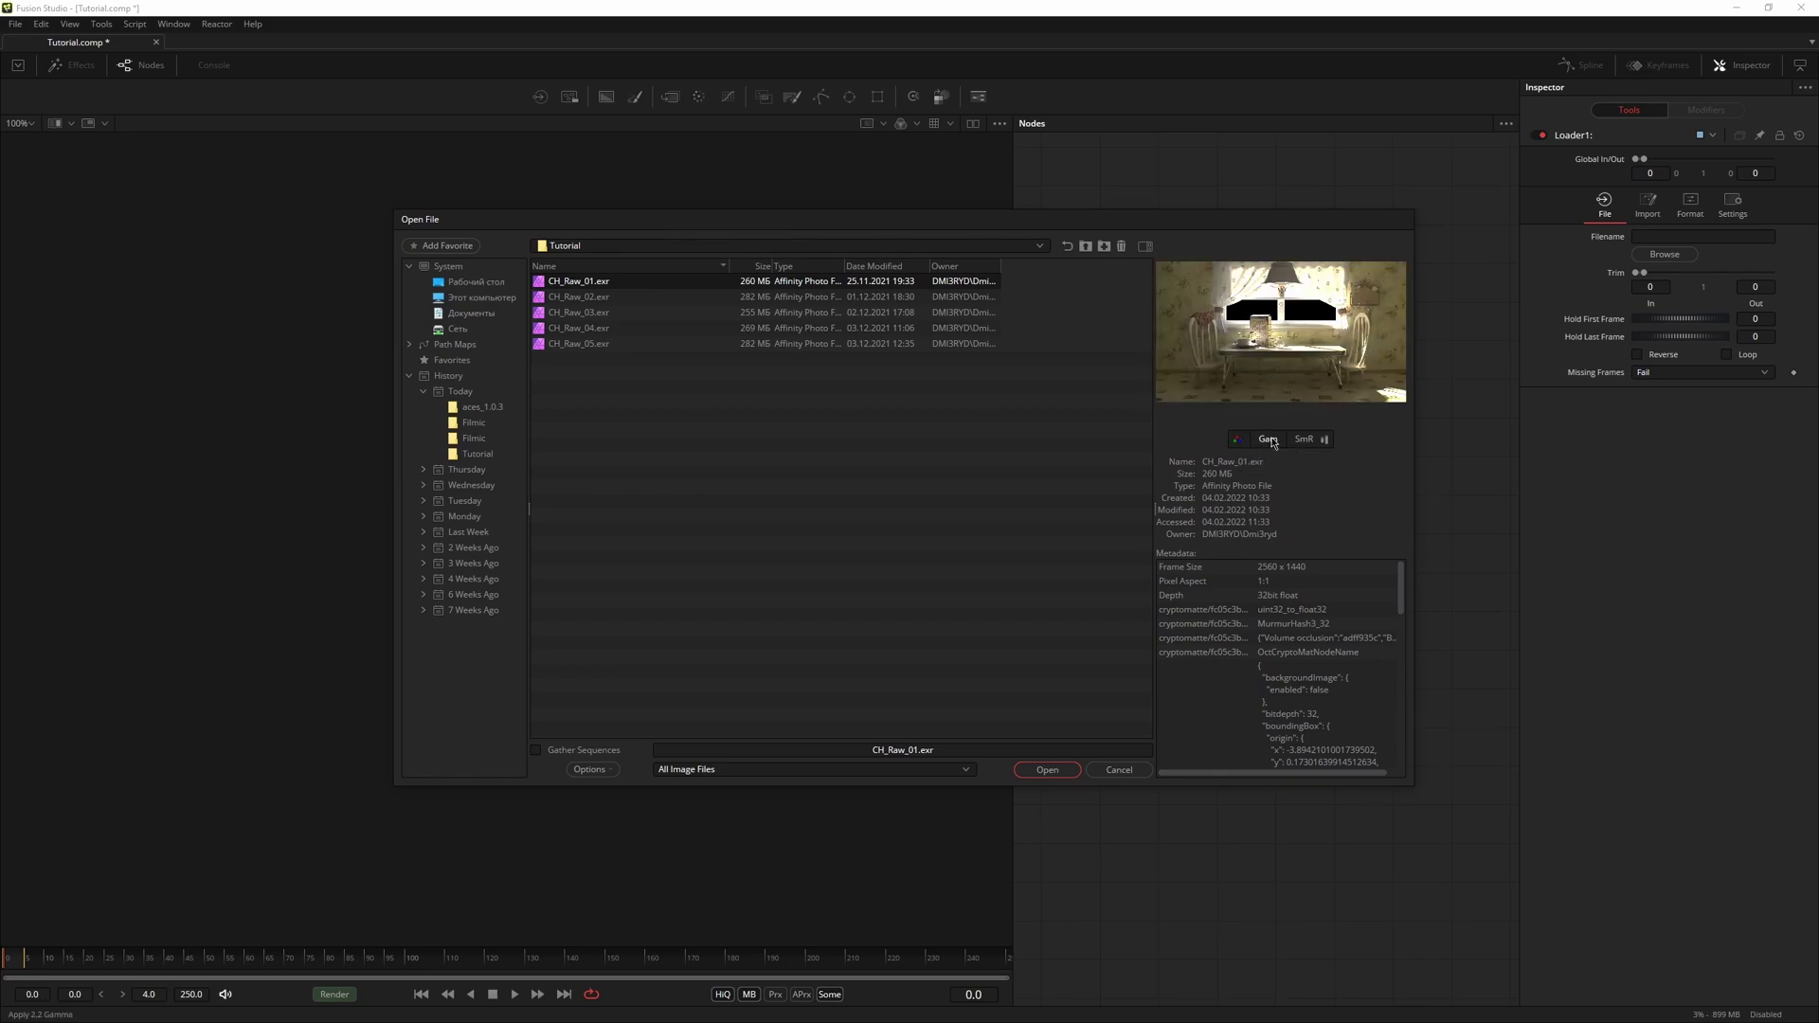
left_click(1273, 441)
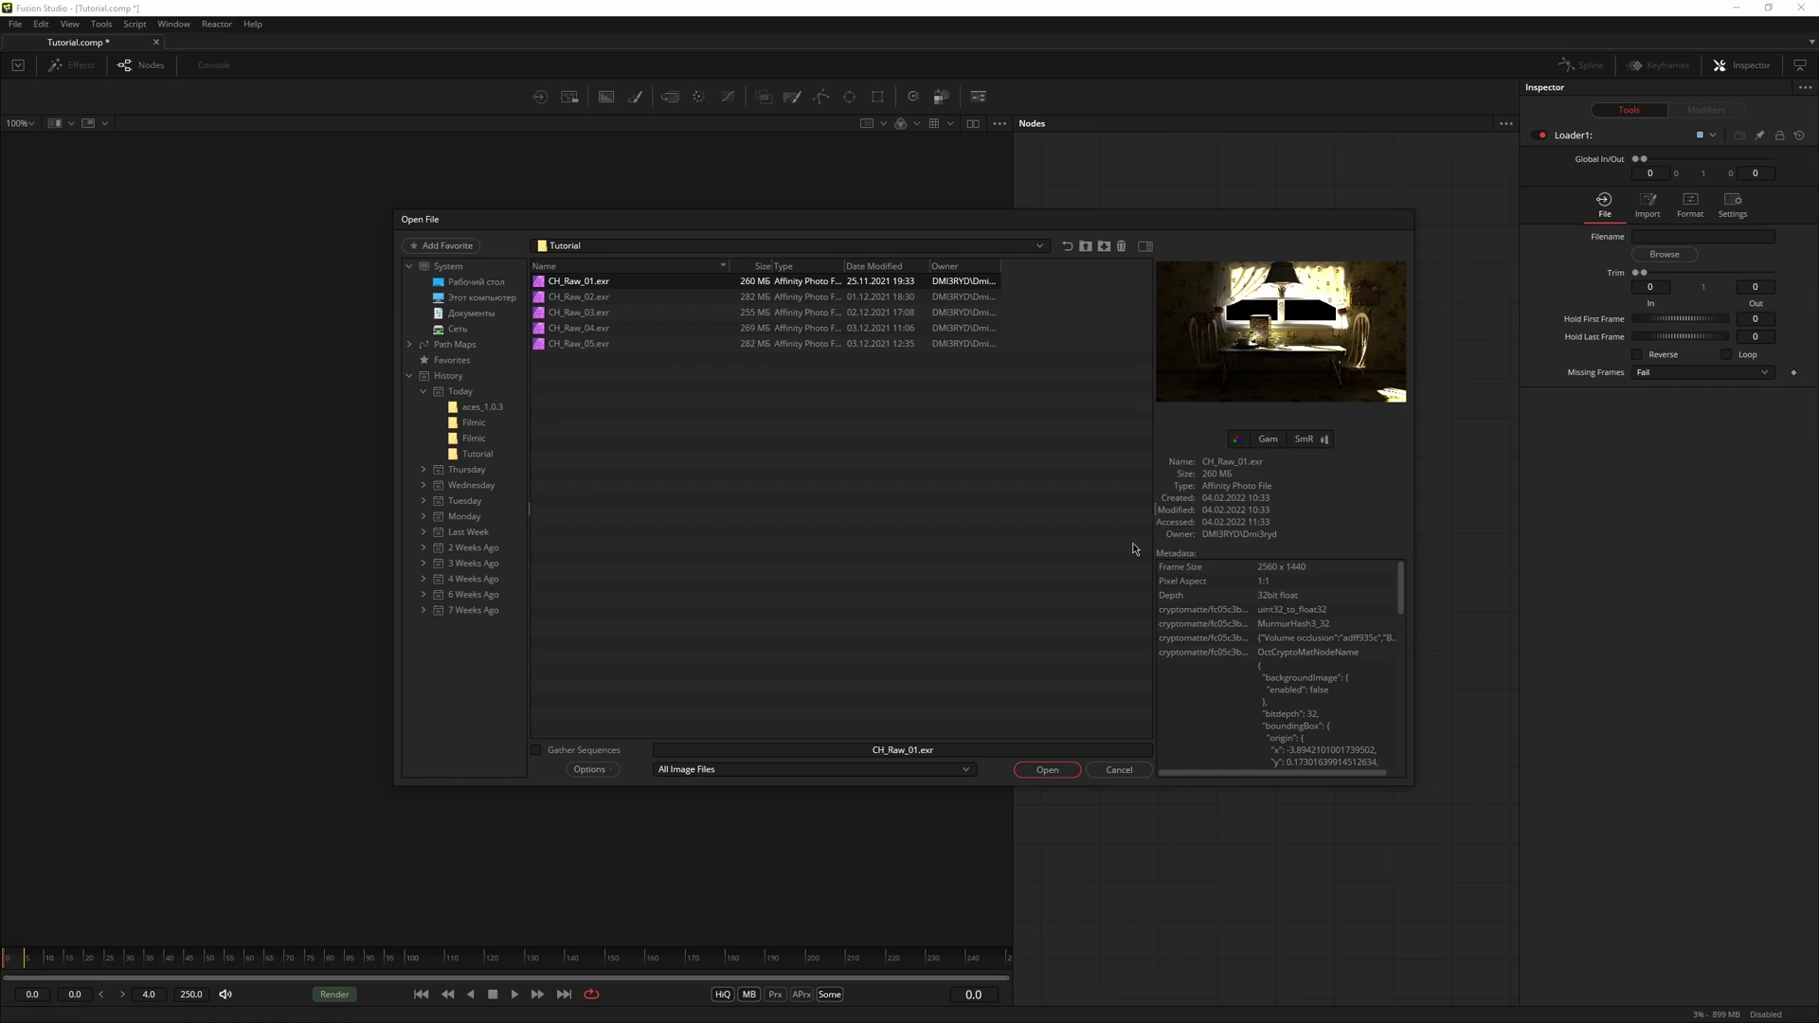
left_click(1047, 769)
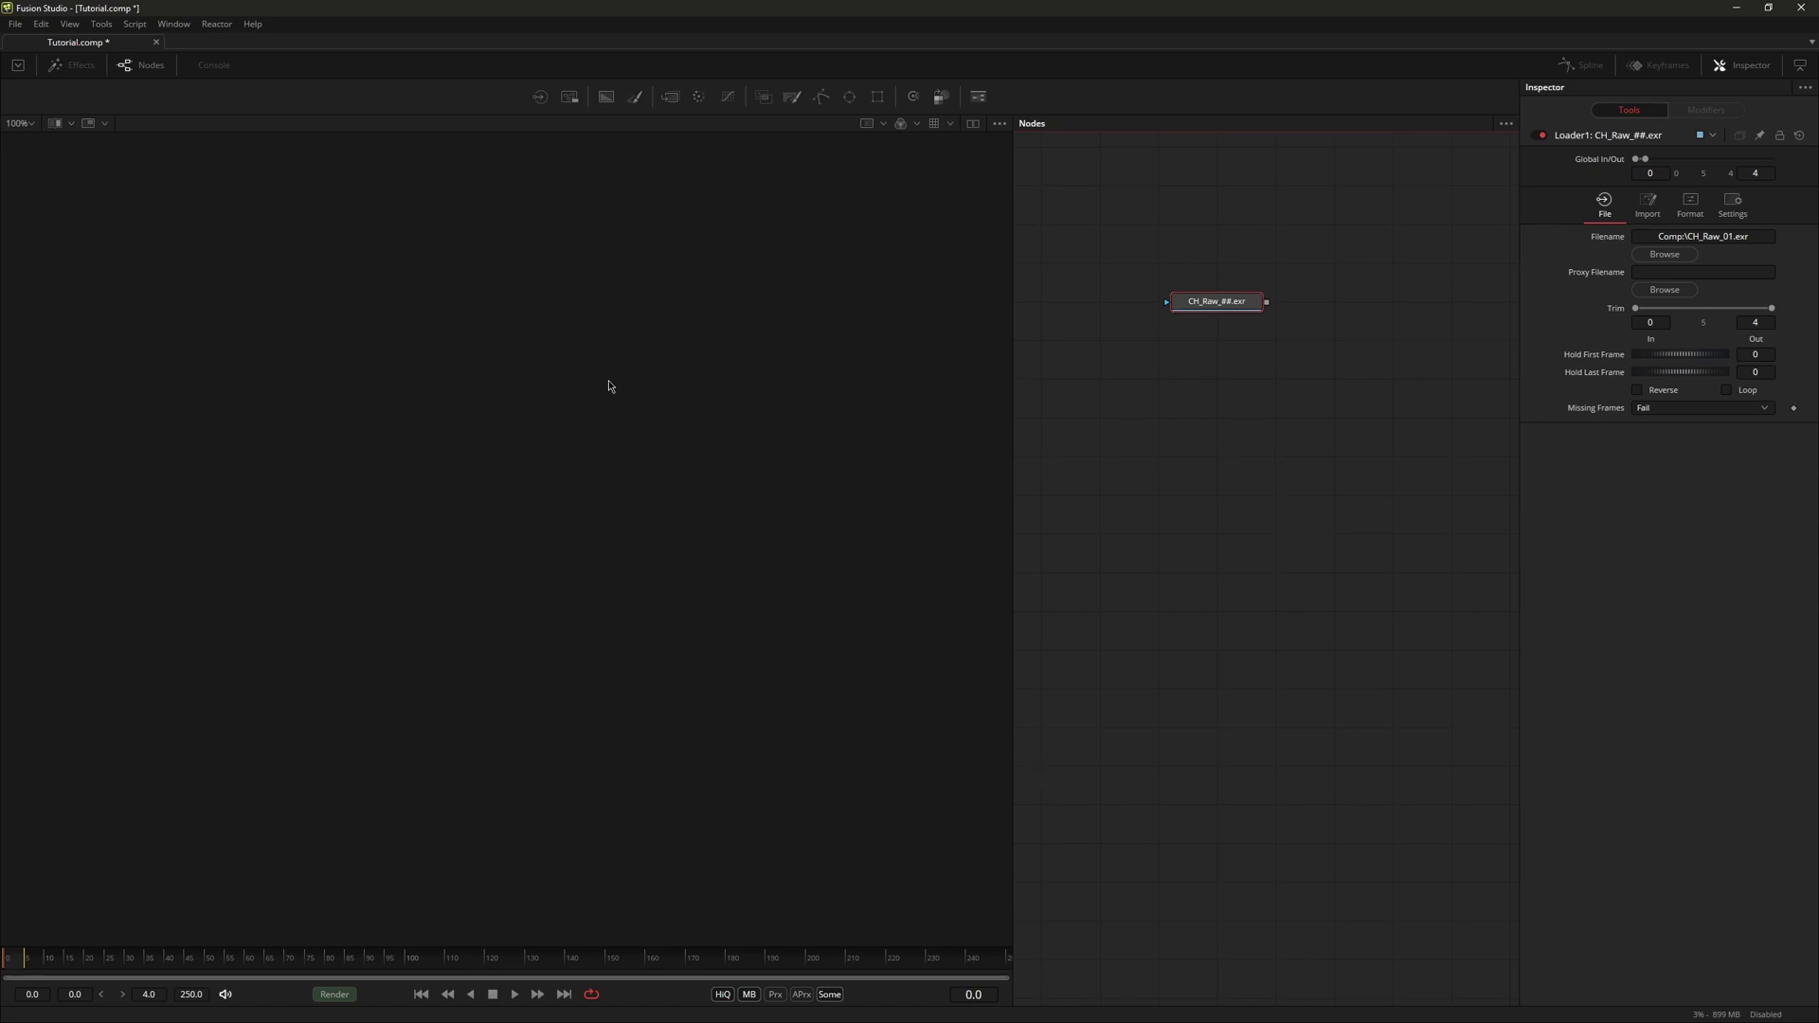
Step: Open Preferences on Tutorial.comp's Frame Format page, currently 1280×720 at 30 fps
left_click(16, 24)
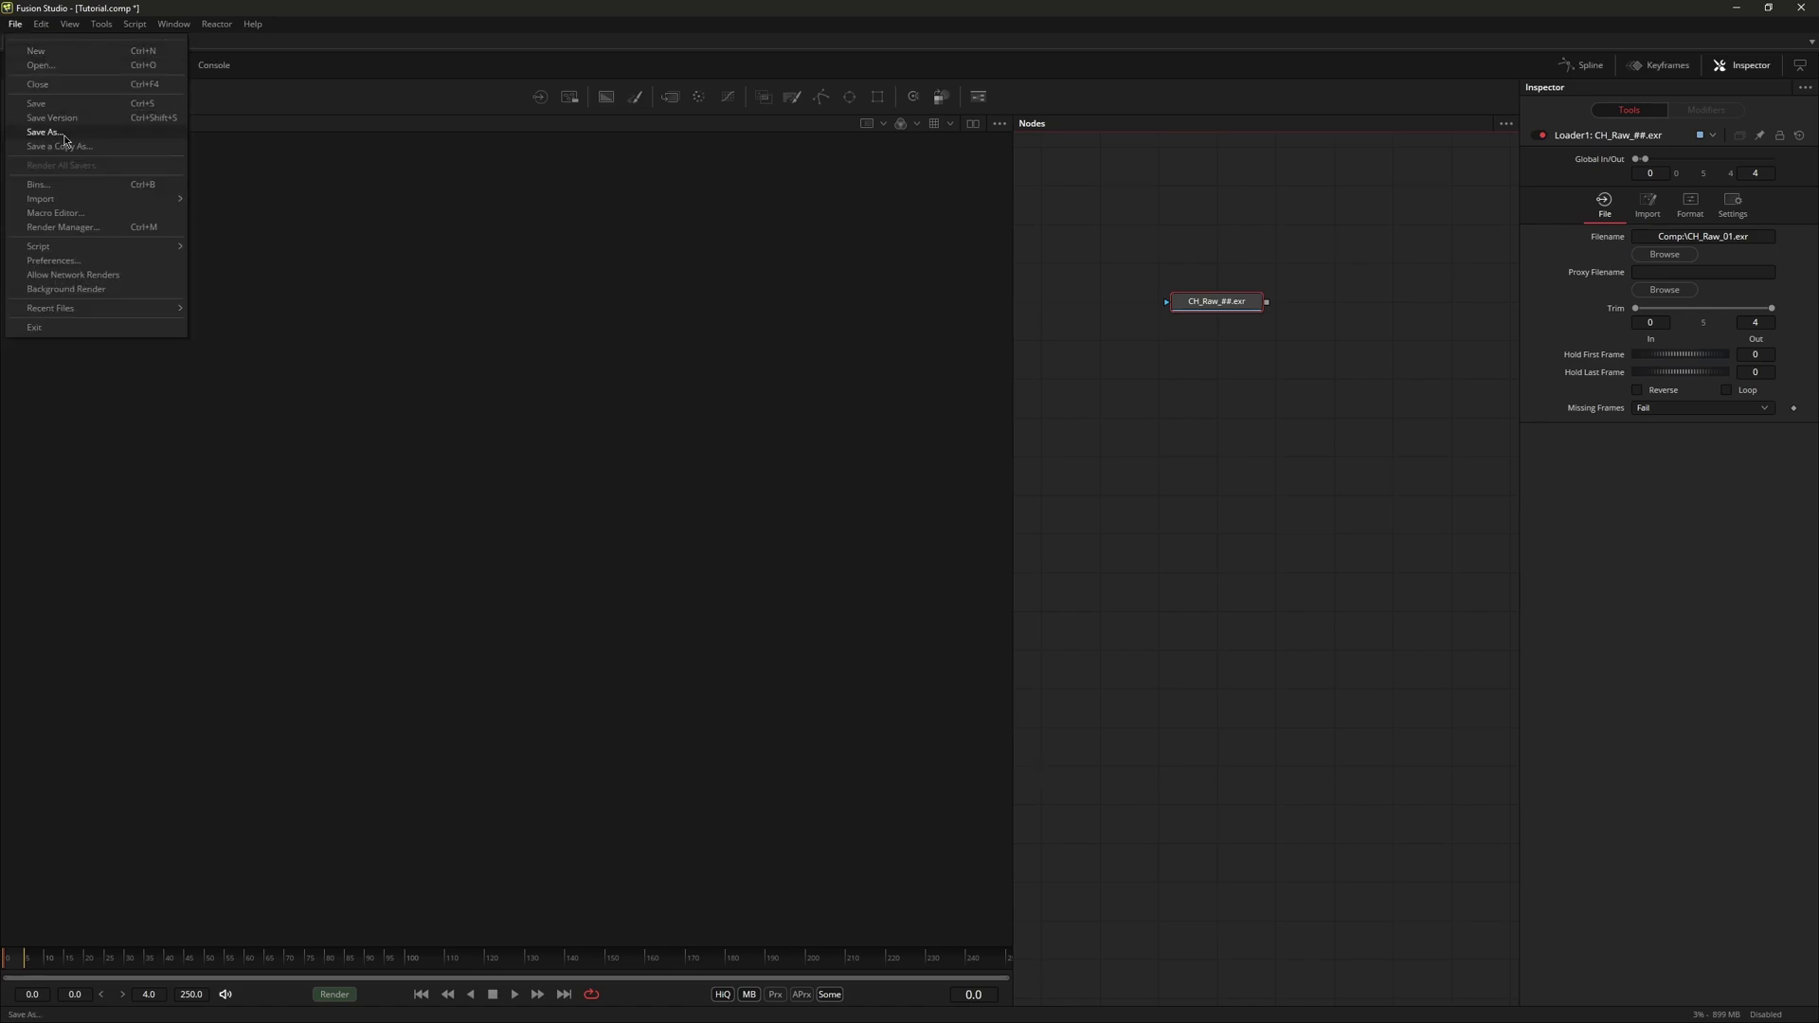
left_click(74, 263)
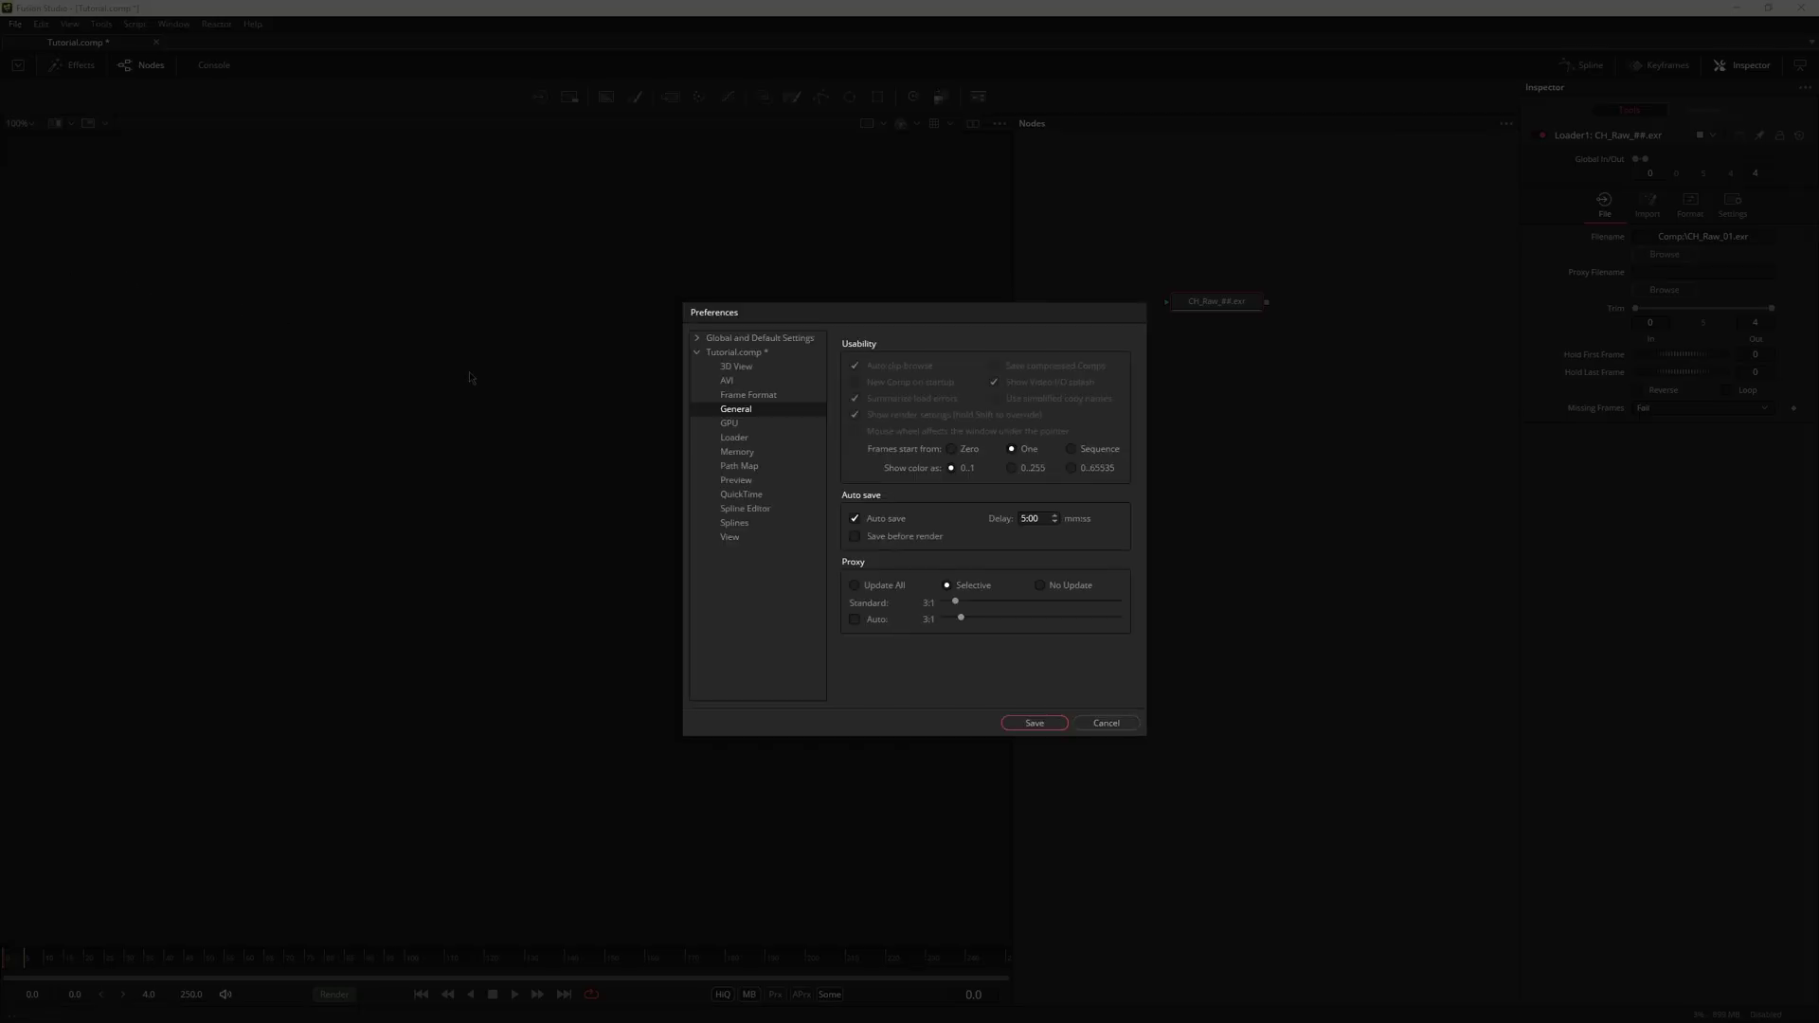
left_click(763, 398)
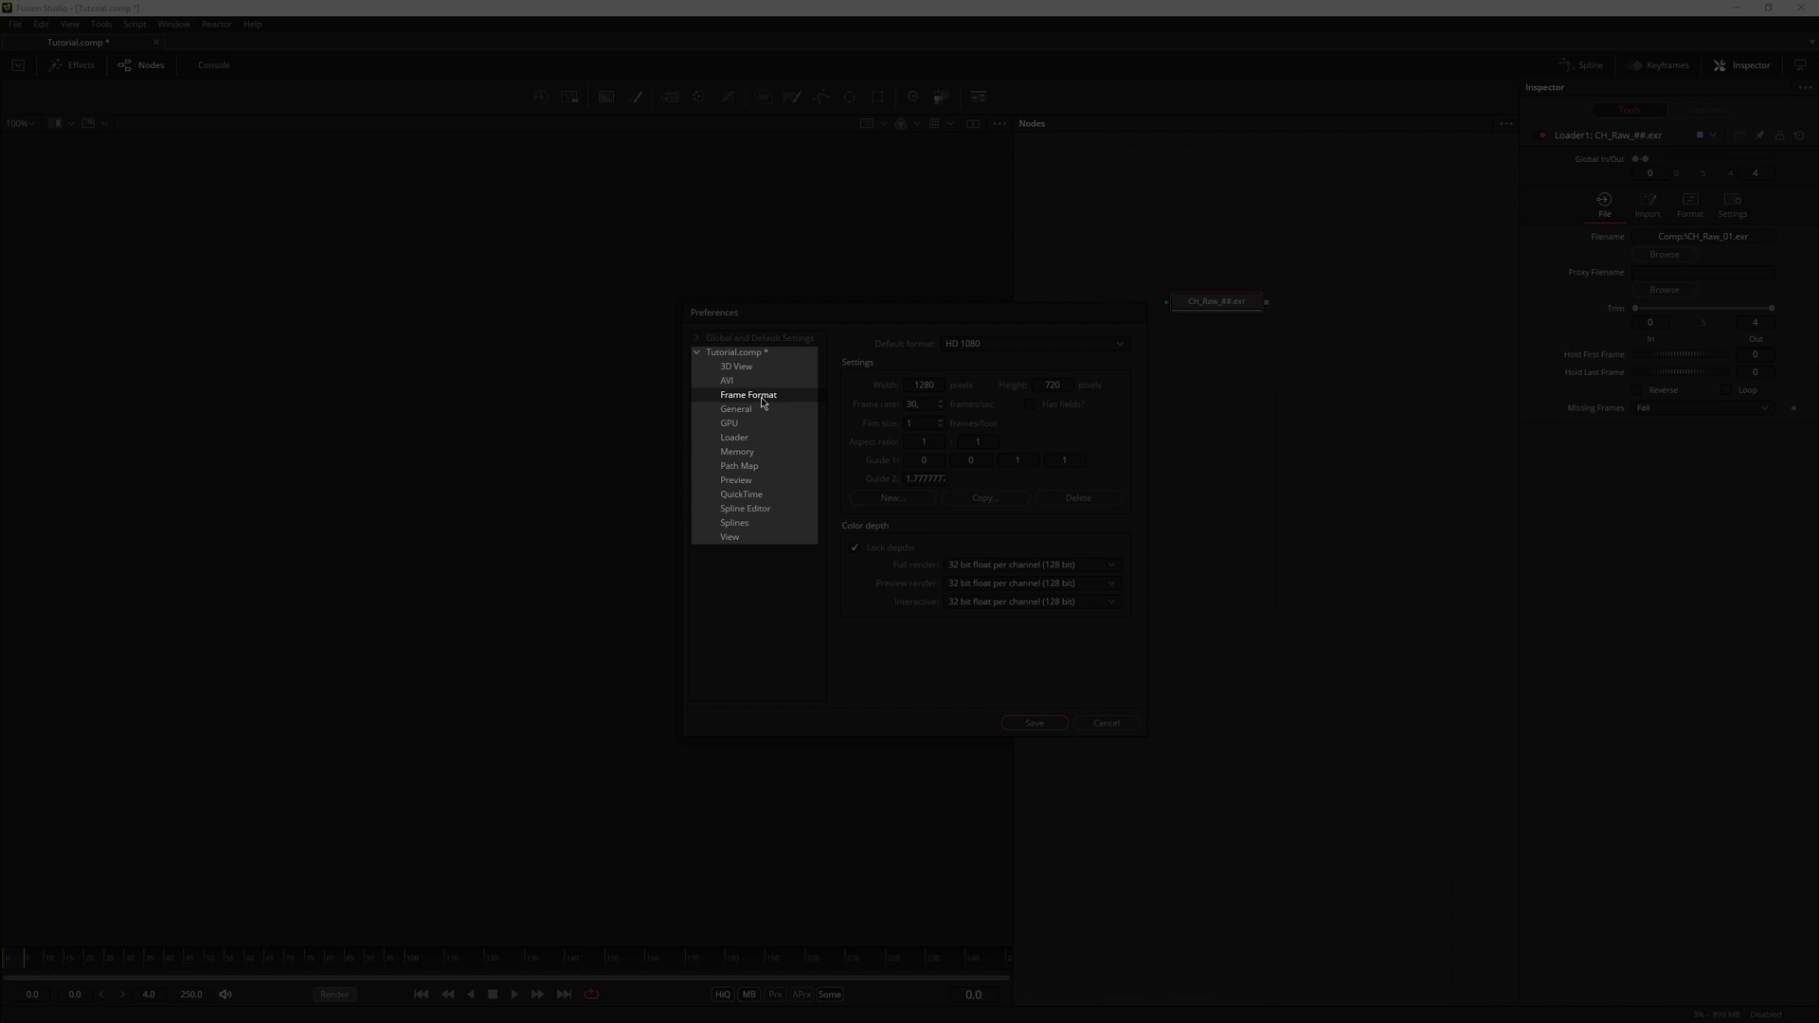
Step: Set width 2560 and height 1440, copy as format '2560x1440', and save preferences
left_click(938, 385)
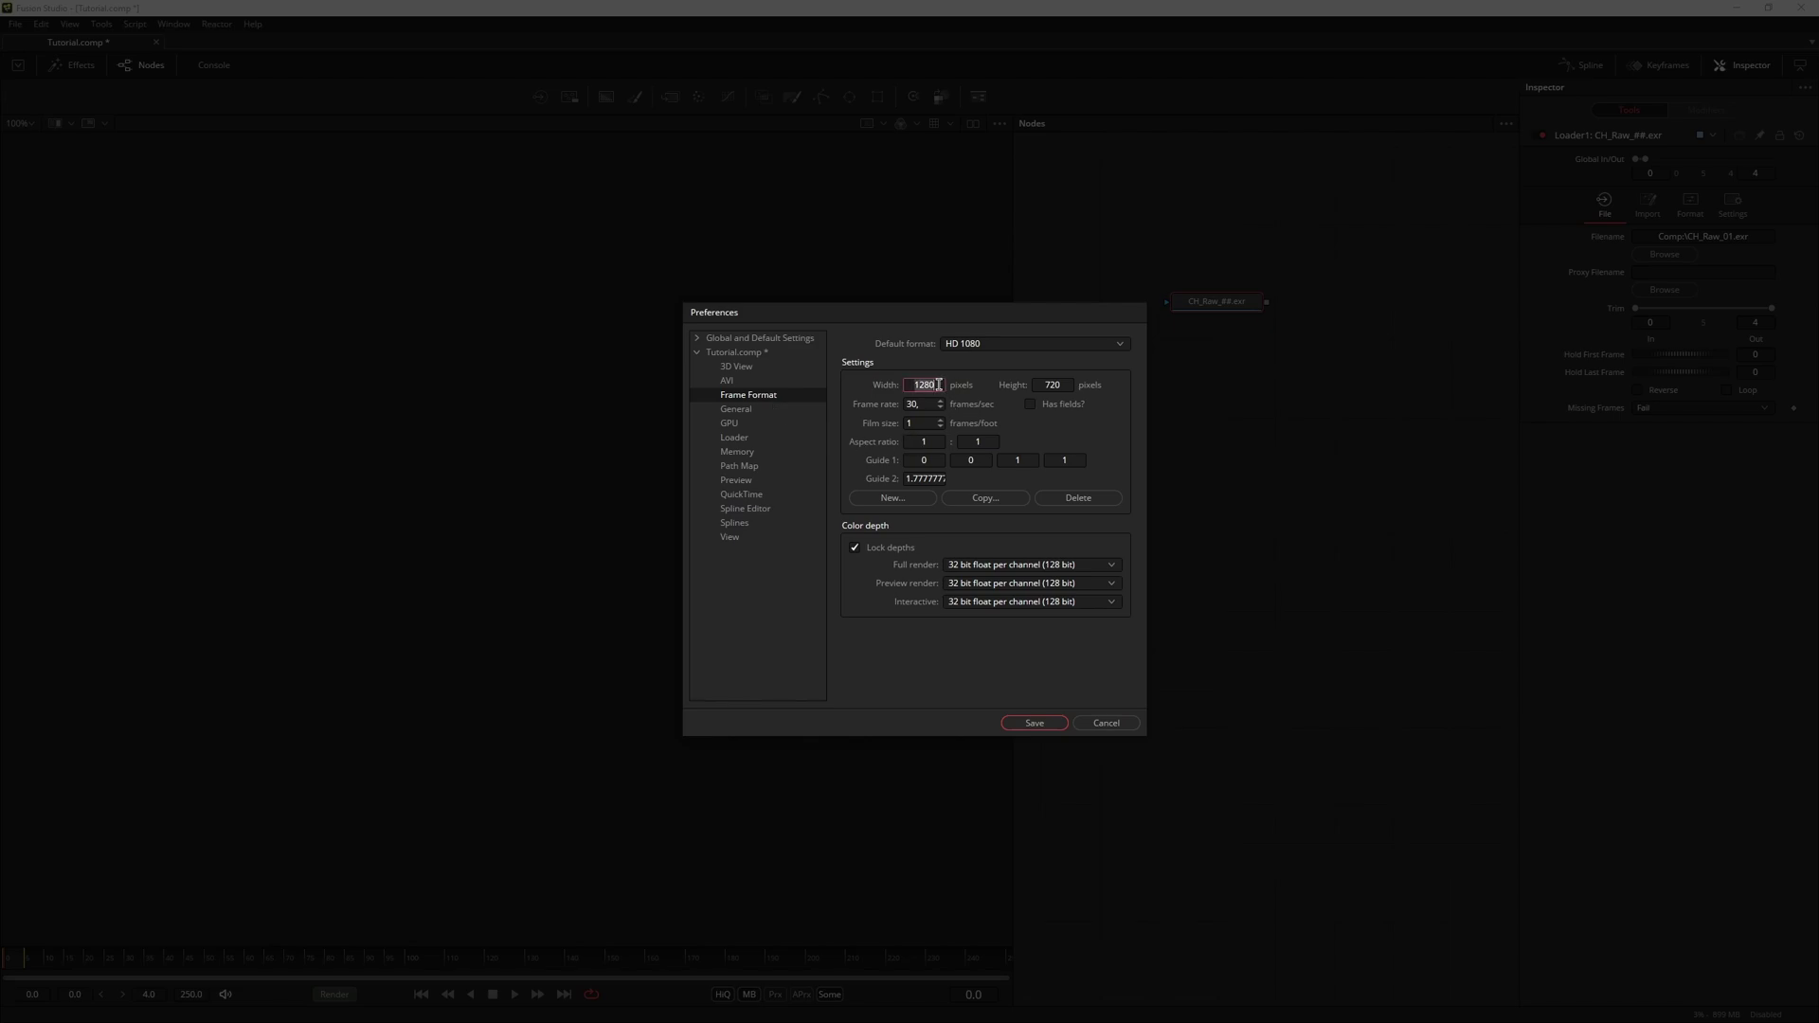
type("25")
type("60")
key("Tab")
type("1")
type("440")
left_click(991, 503)
type("256")
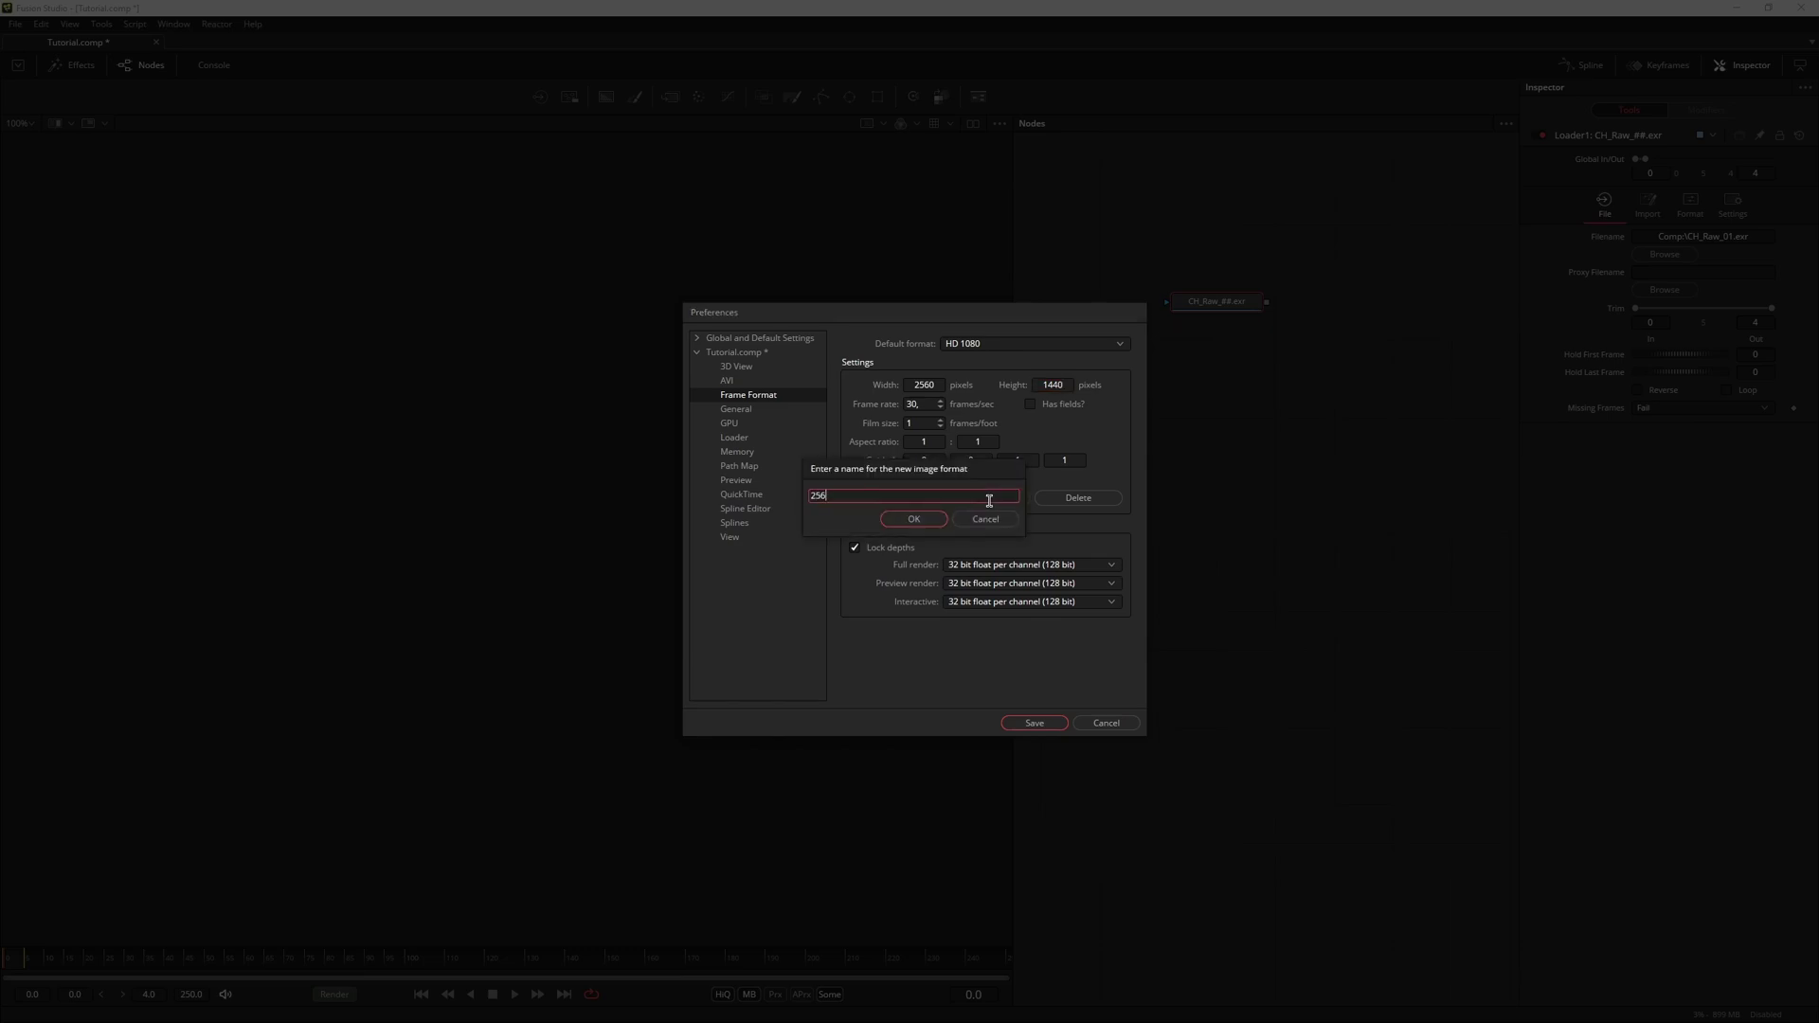
type("0x1440")
left_click(915, 520)
left_click(1043, 723)
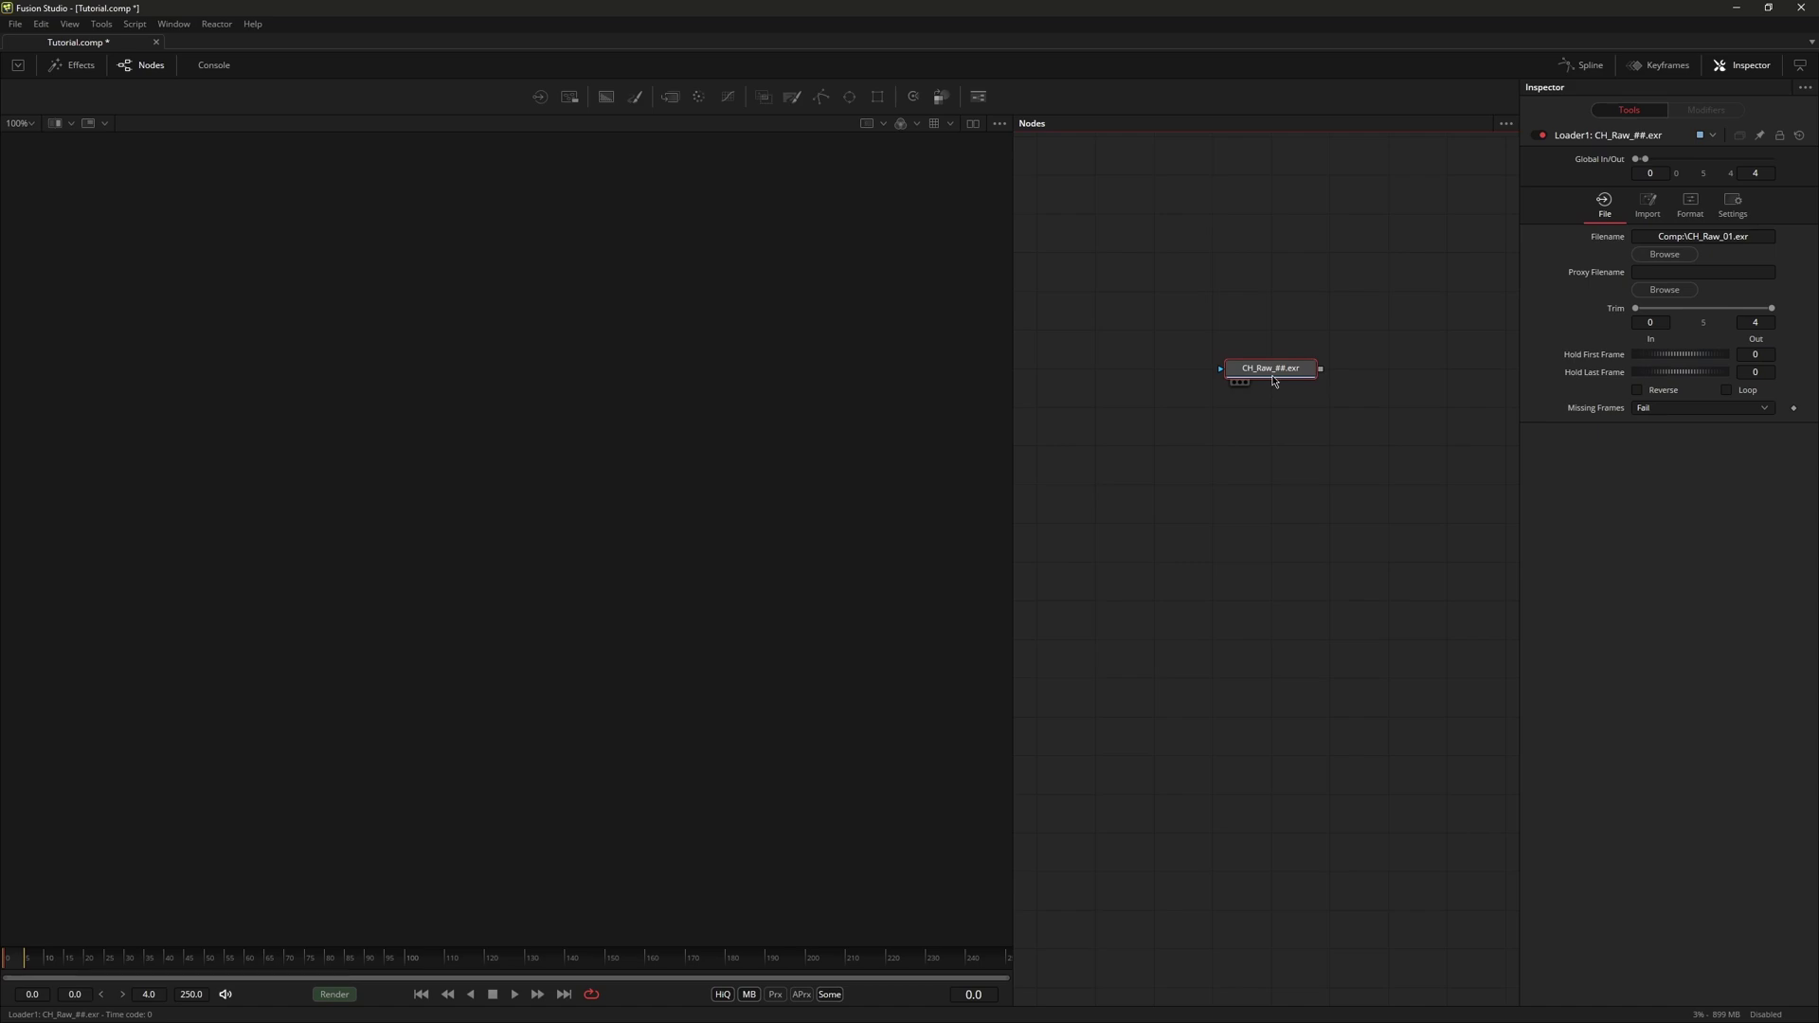
Step: Drag Loader1 into the left viewer and enable its view LUT
left_click_drag(1274, 381, 880, 382)
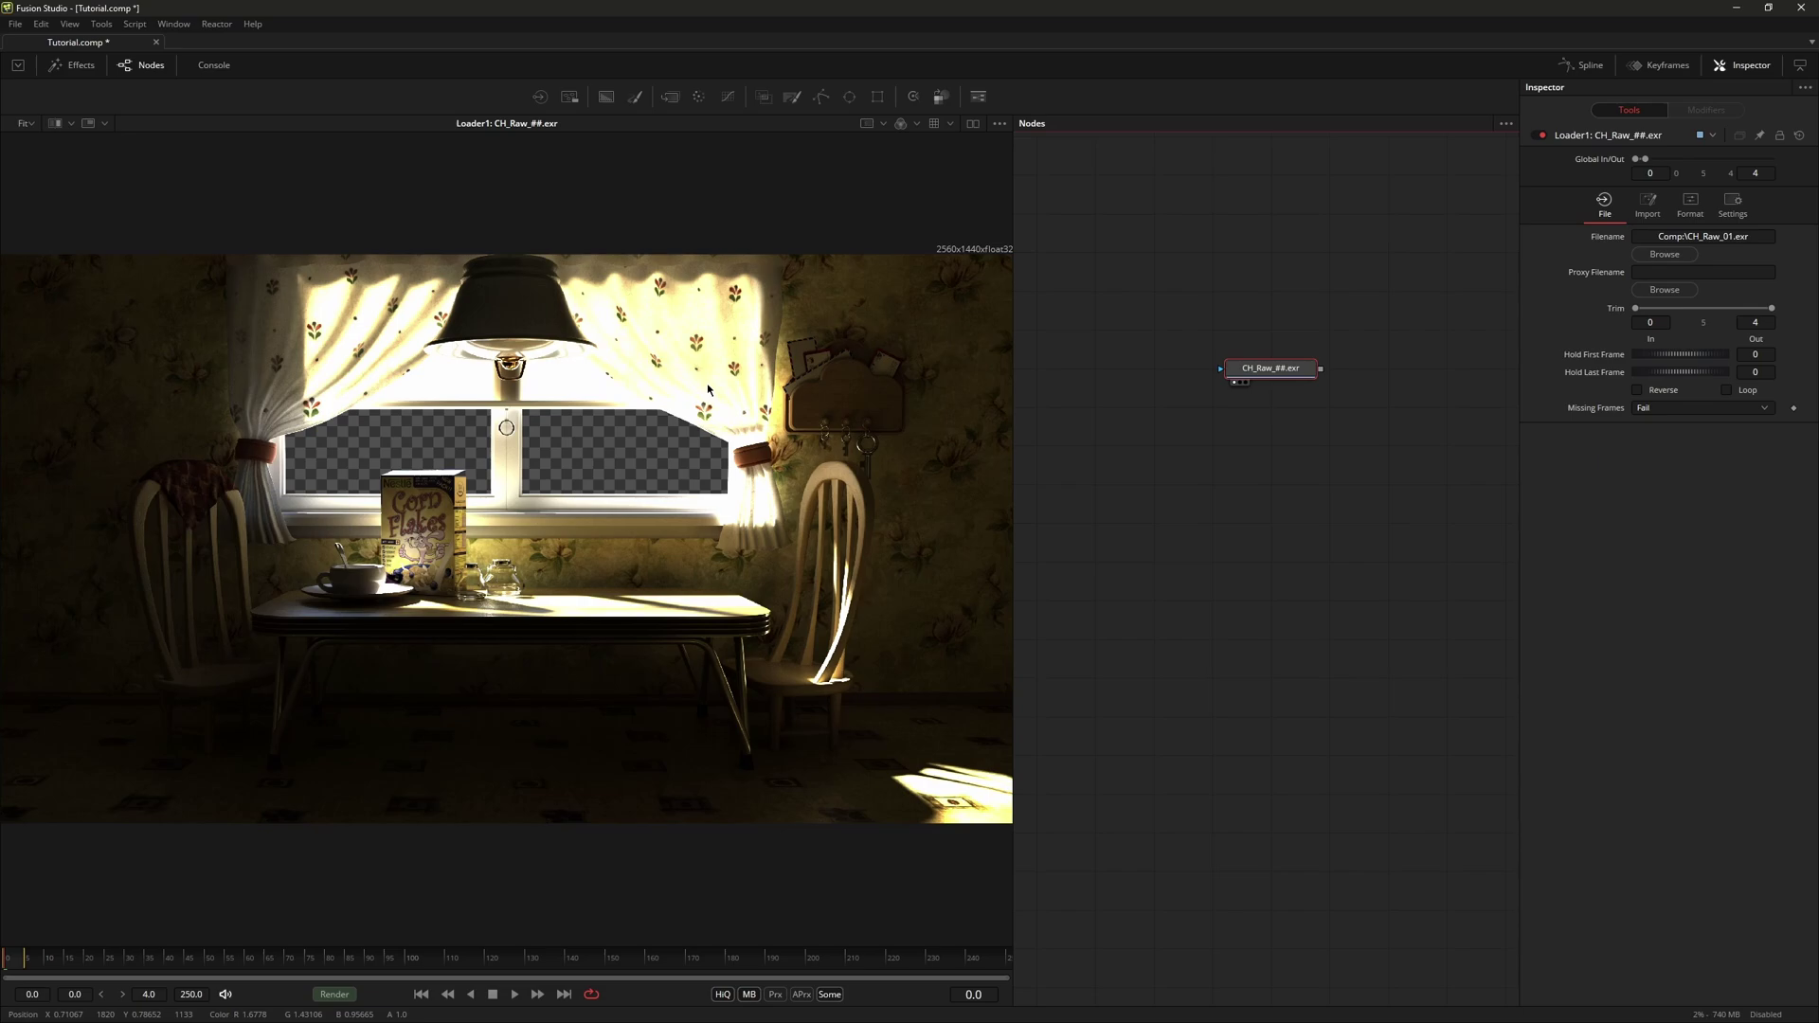
left_click(935, 124)
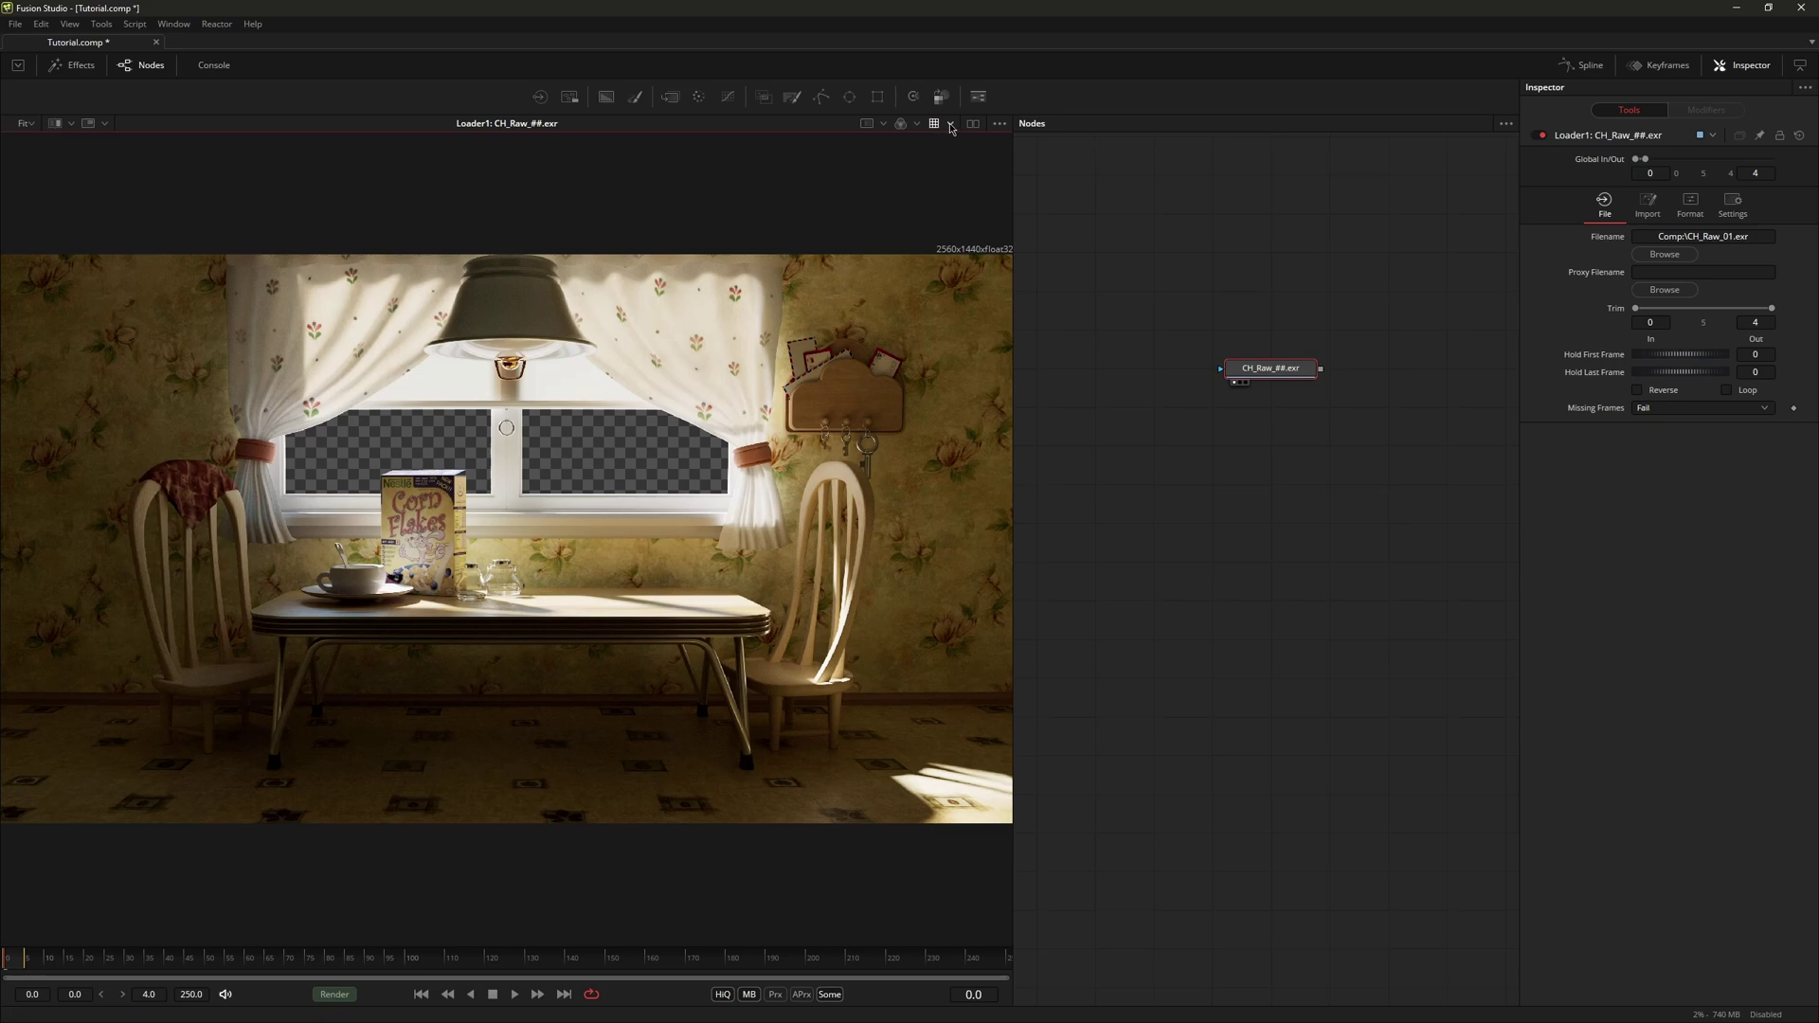
Step: Check the view LUT editor shows ACES 1.0.3 converting ACEScg to Output sRGB, then close it
left_click(951, 126)
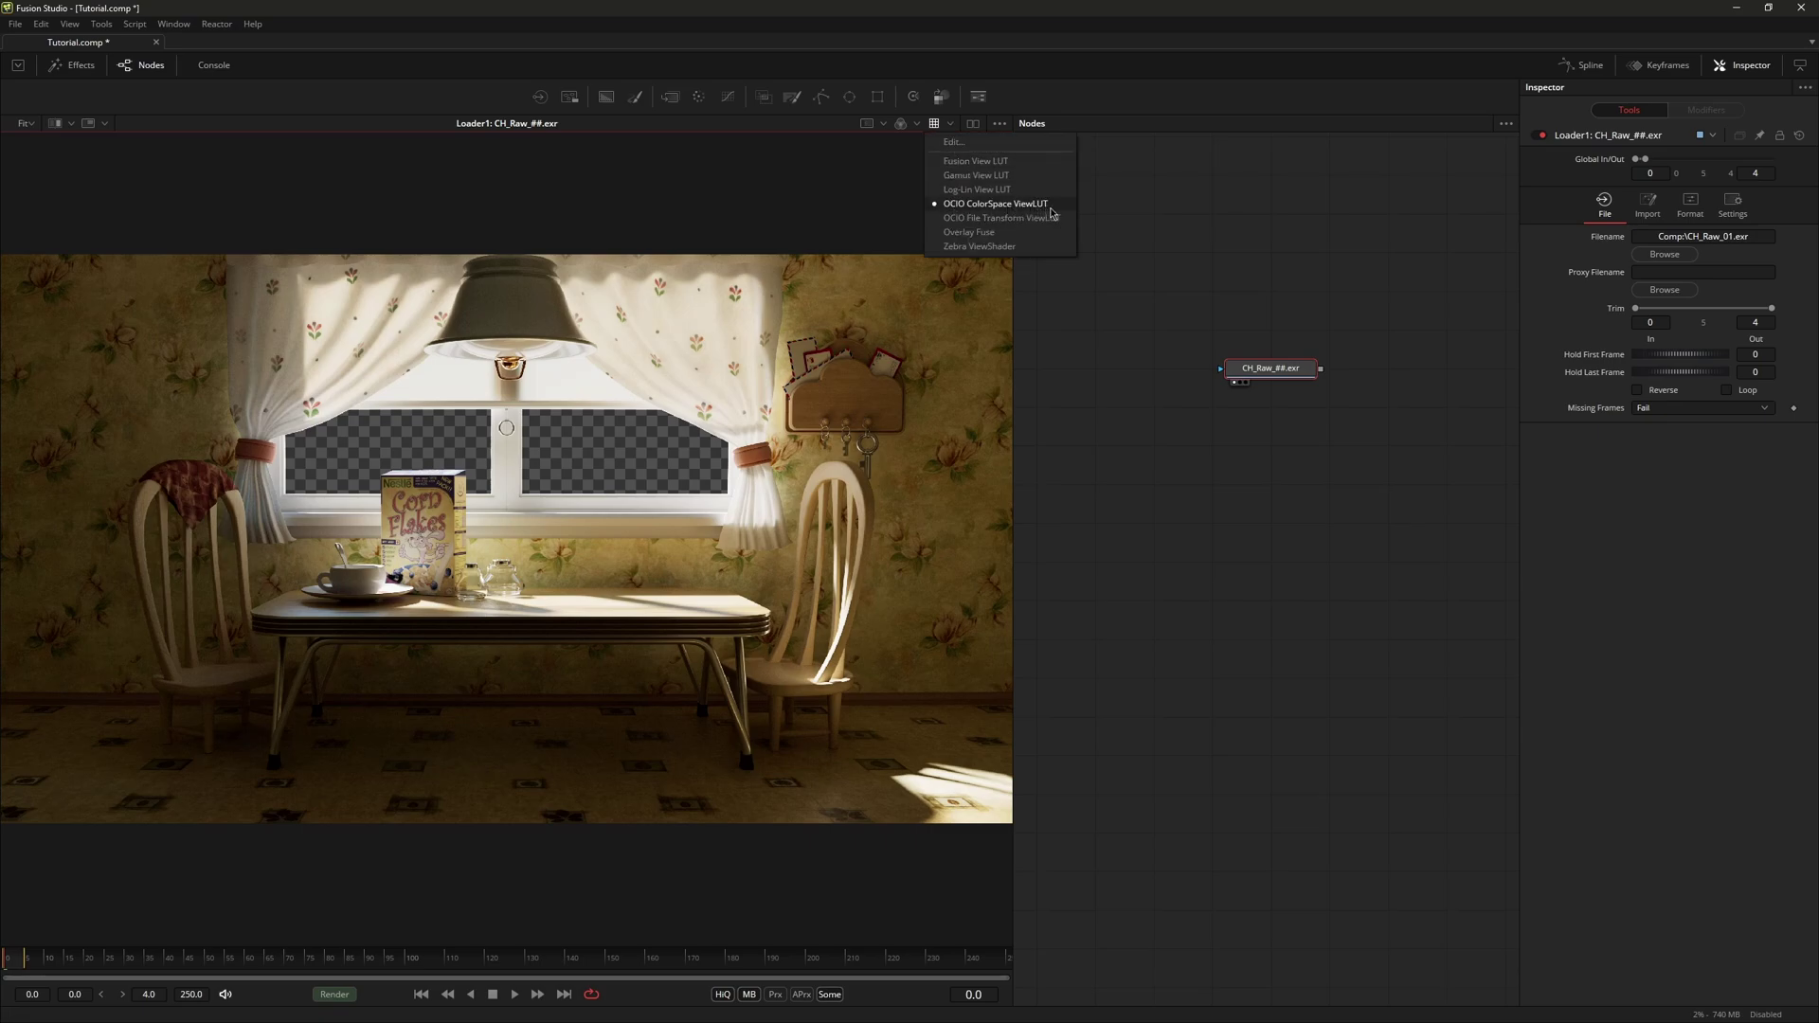
left_click(954, 142)
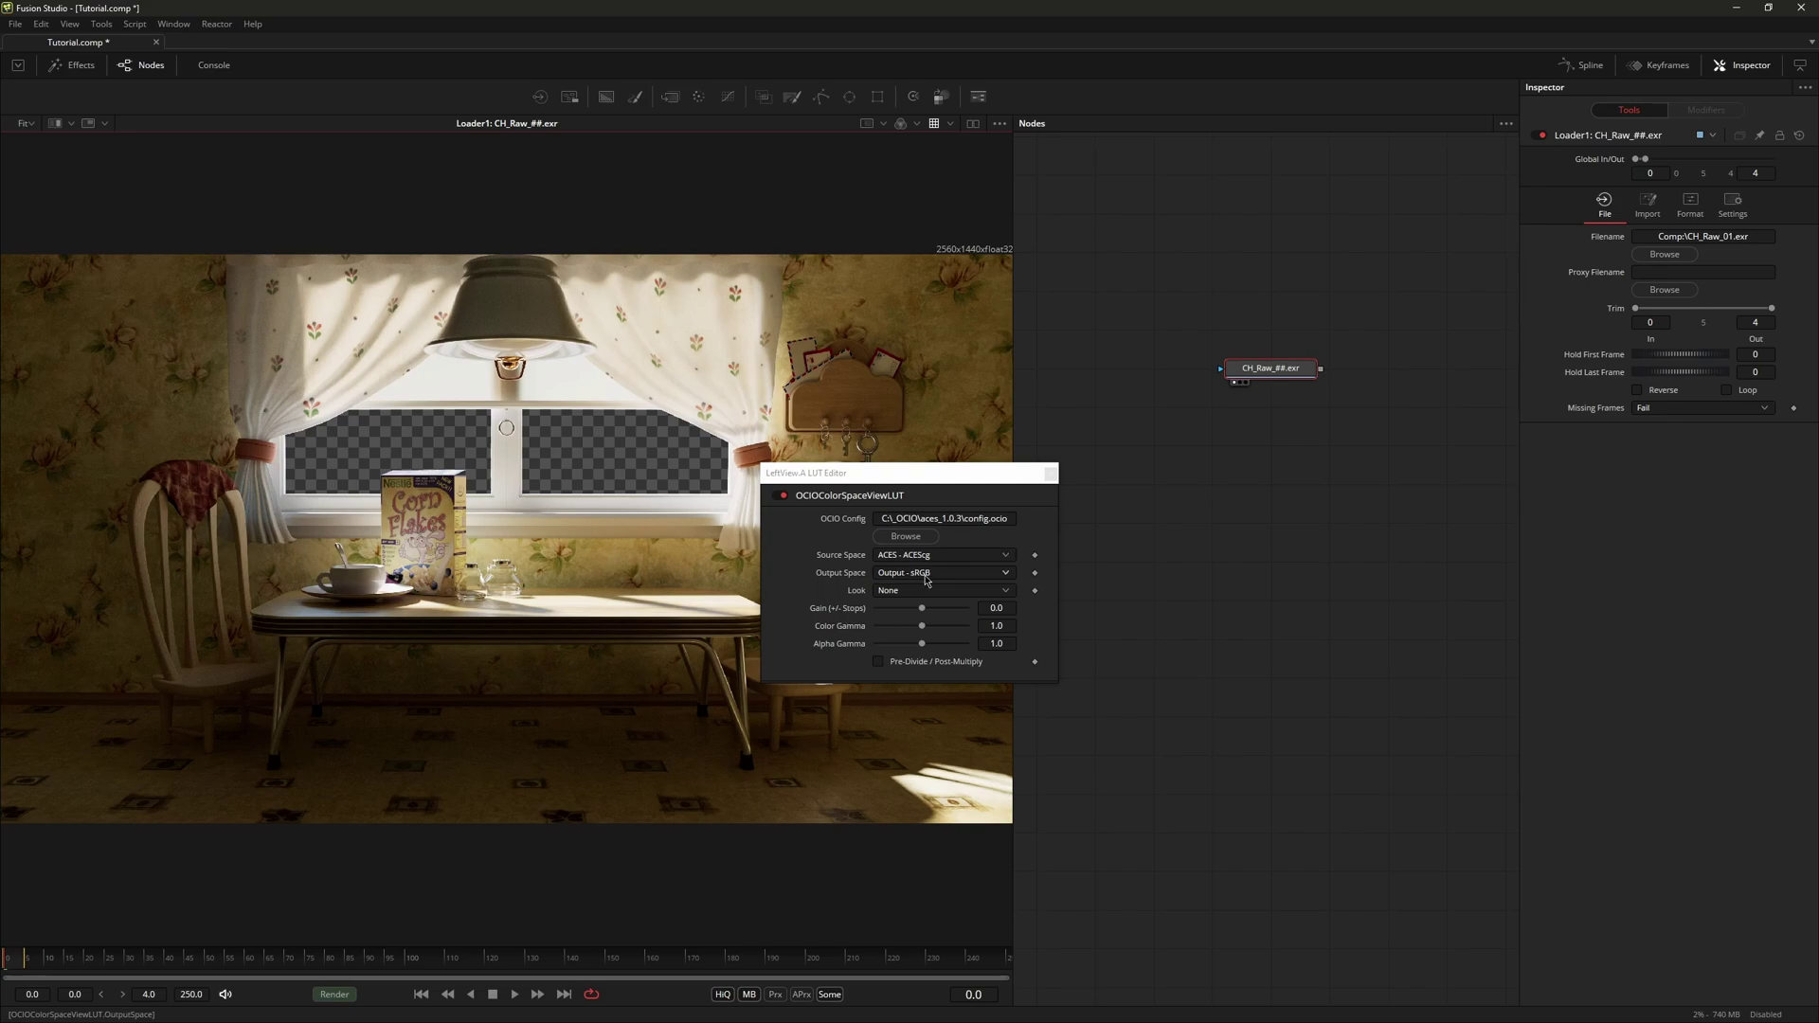
left_click(1051, 473)
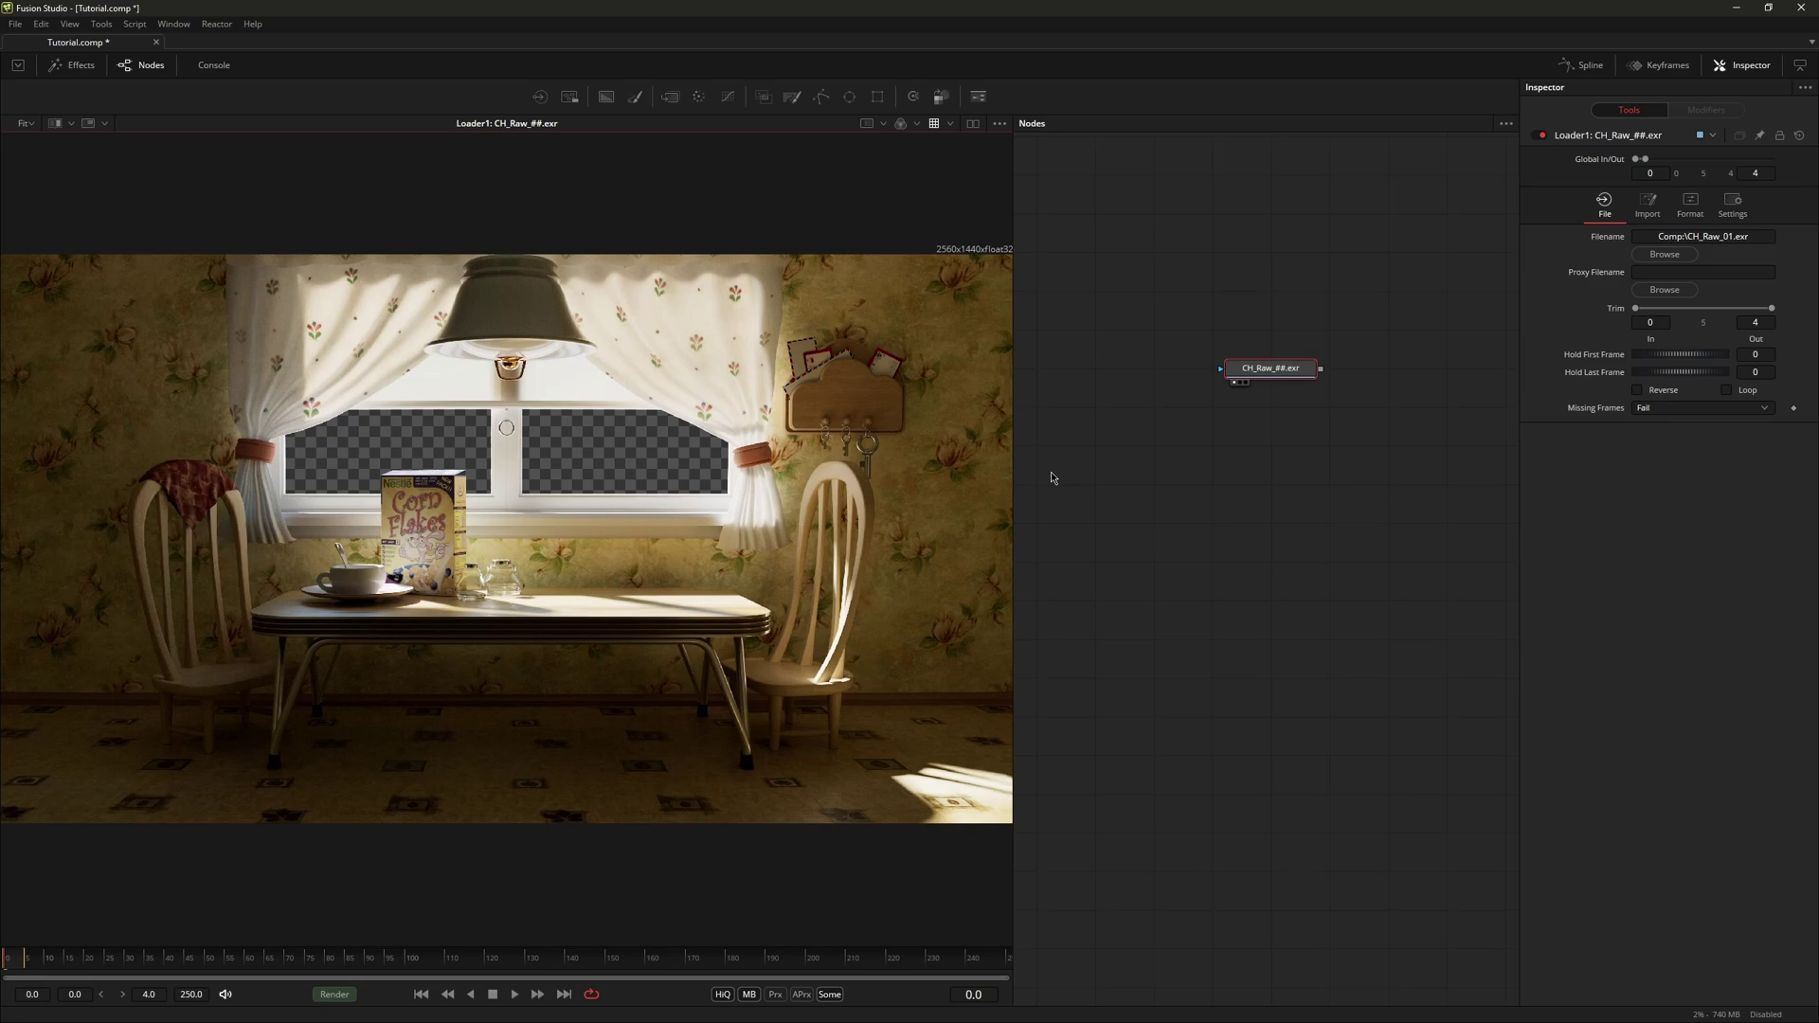
Step: Turn on the A/B split wipe and load the CH_Raw loader into the viewer's B side
left_click(55, 124)
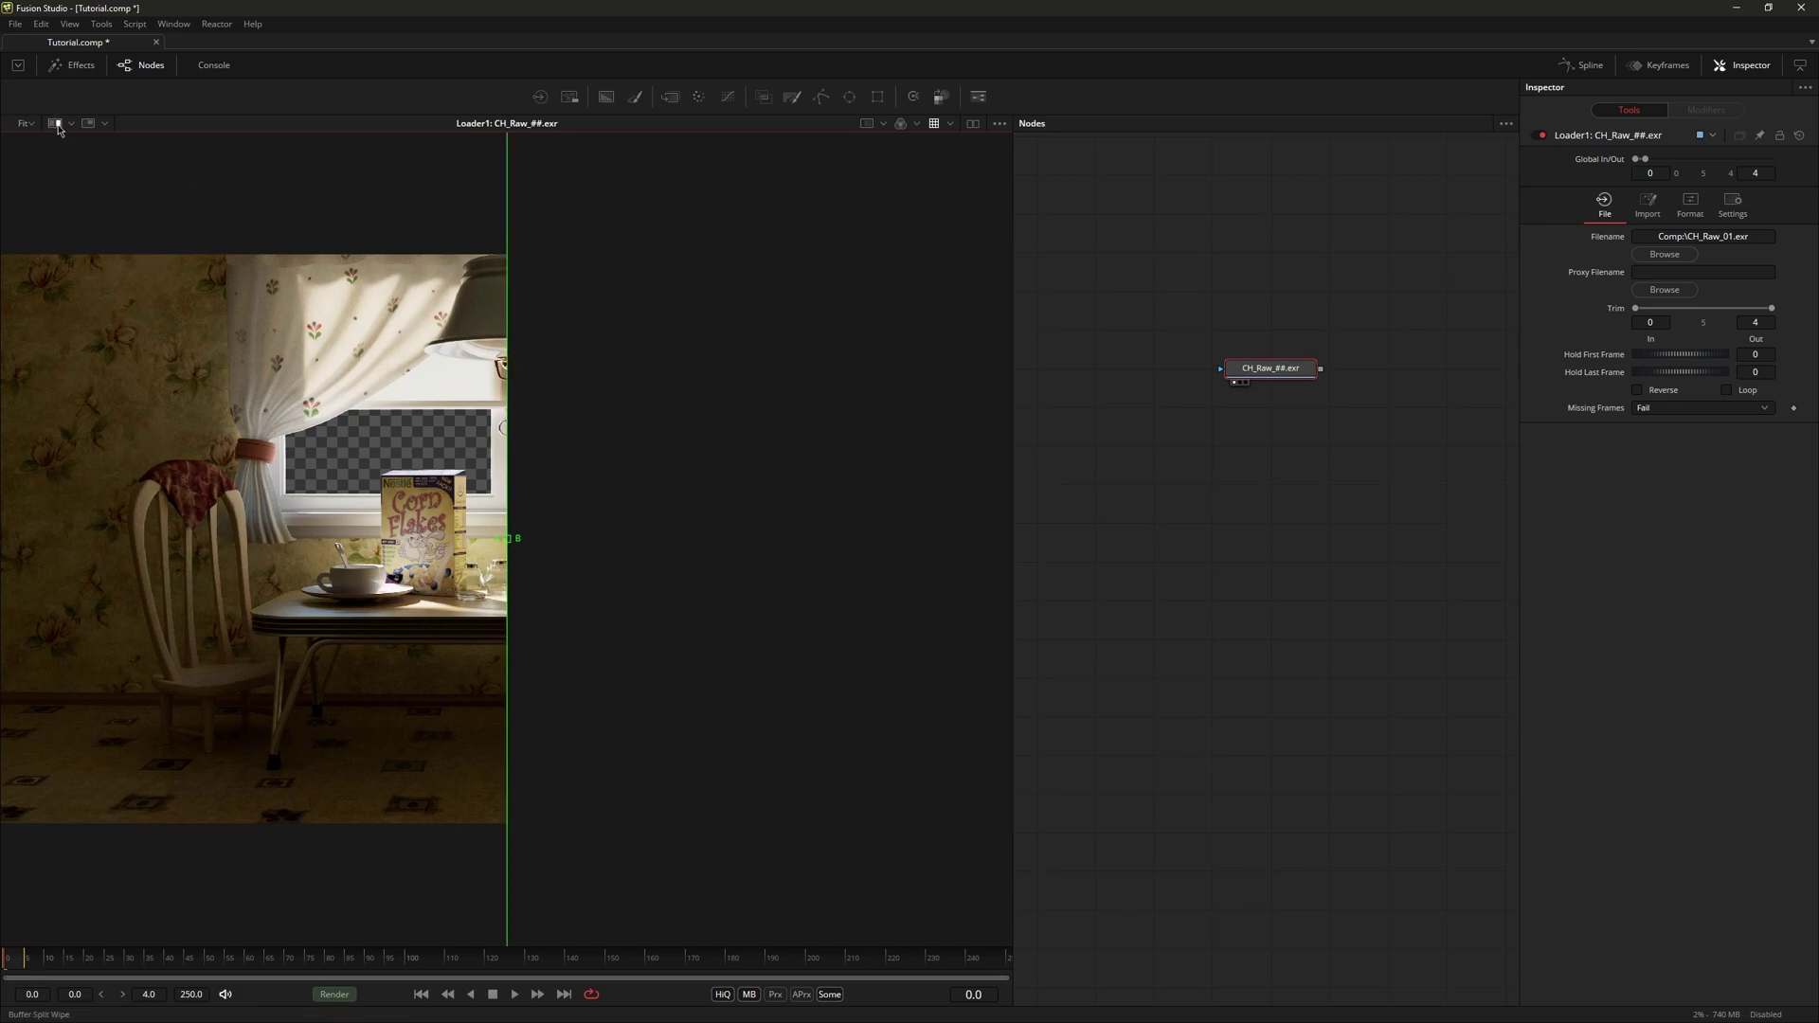
left_click(1279, 376)
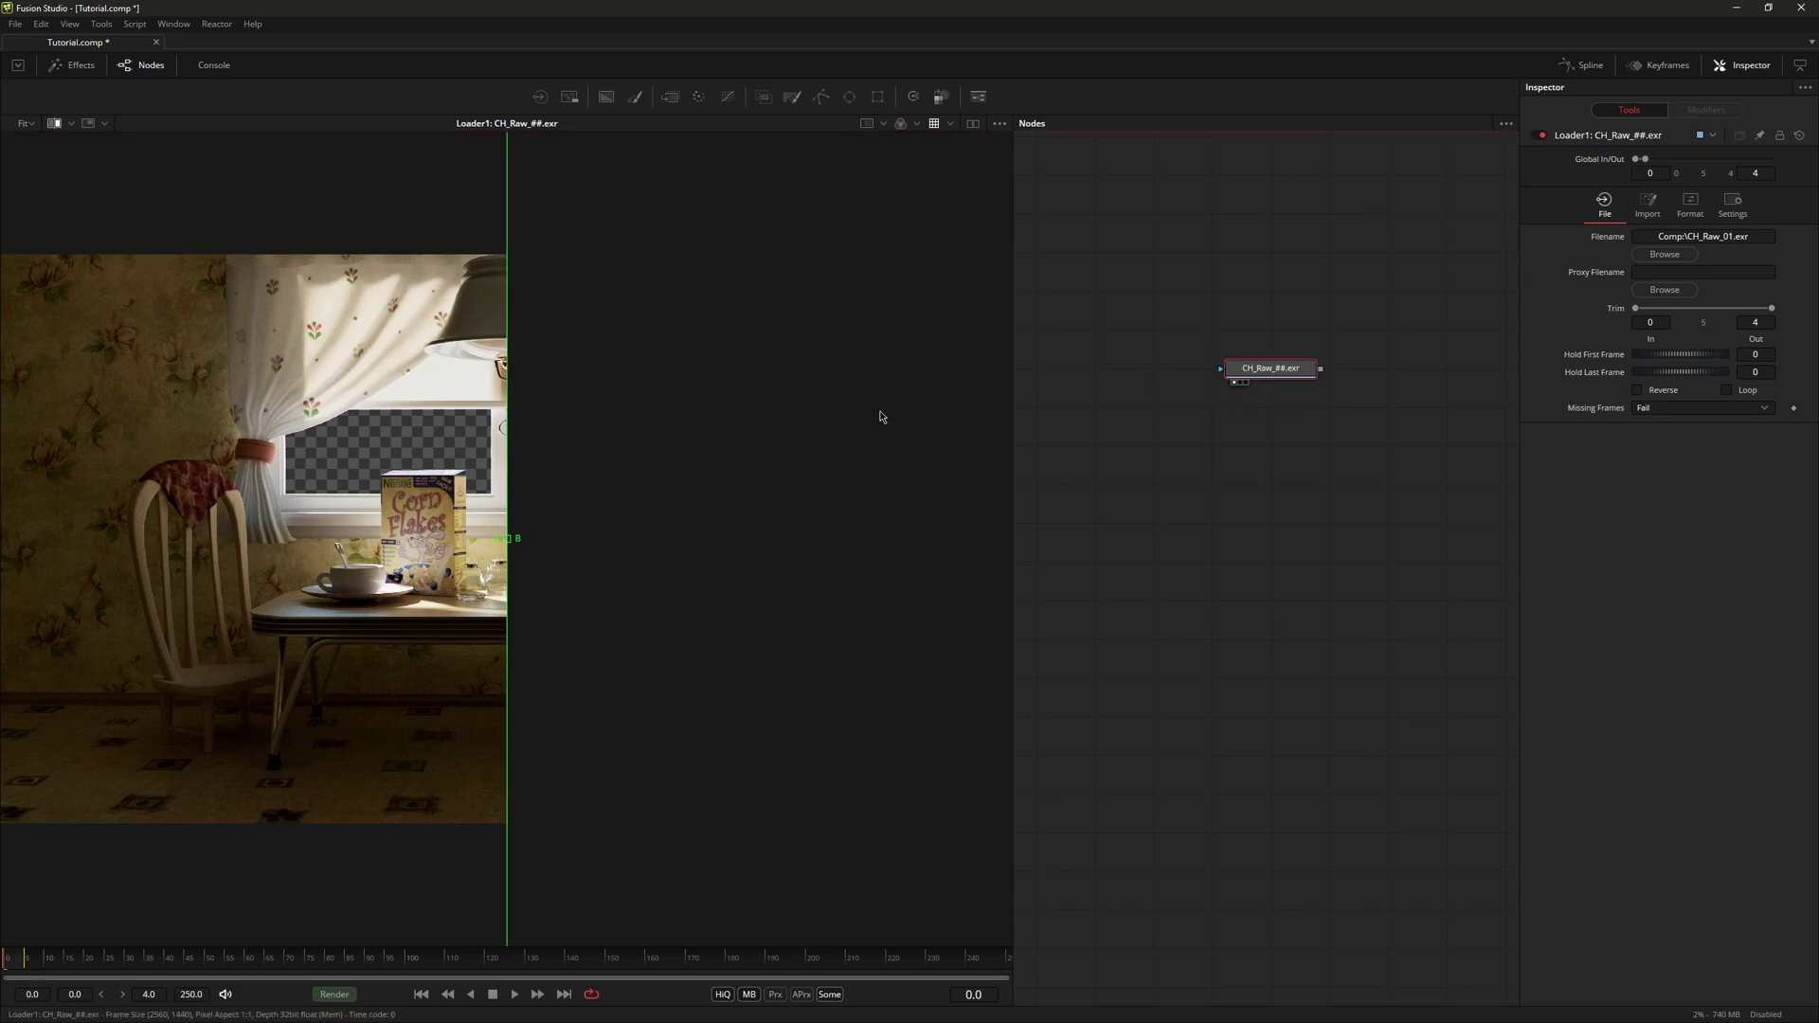
key("1")
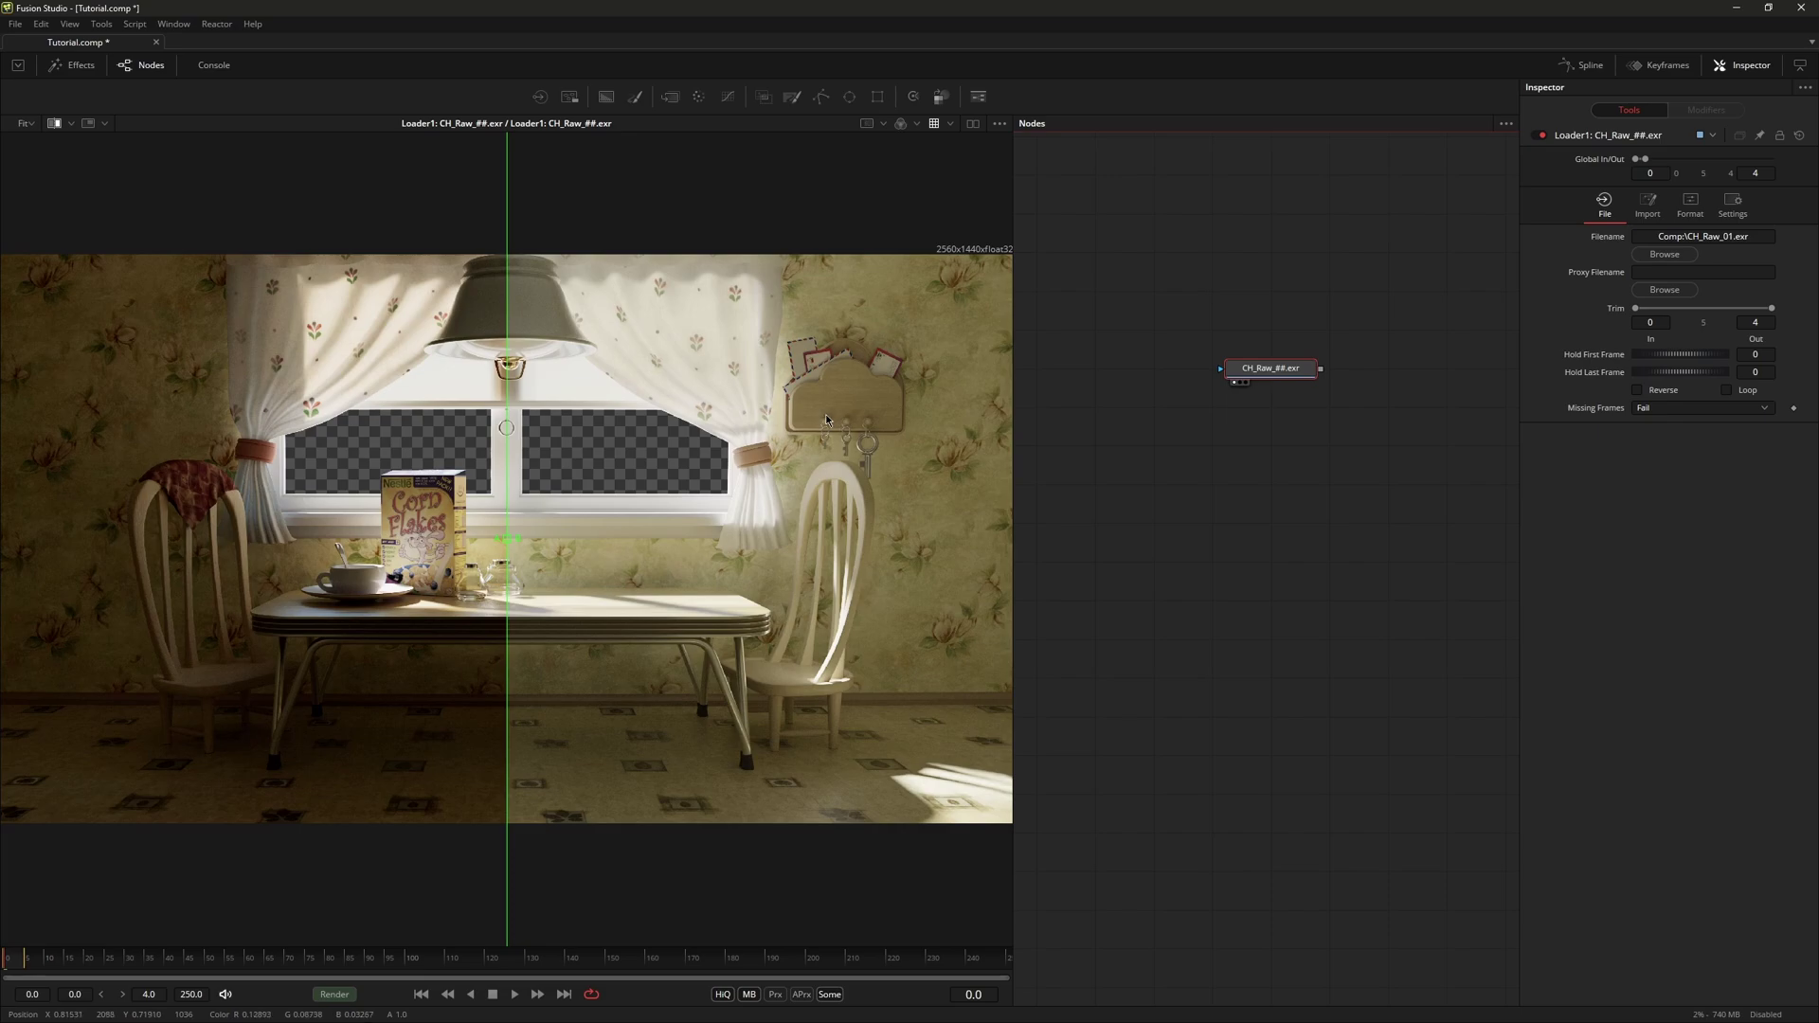
left_click(836, 299)
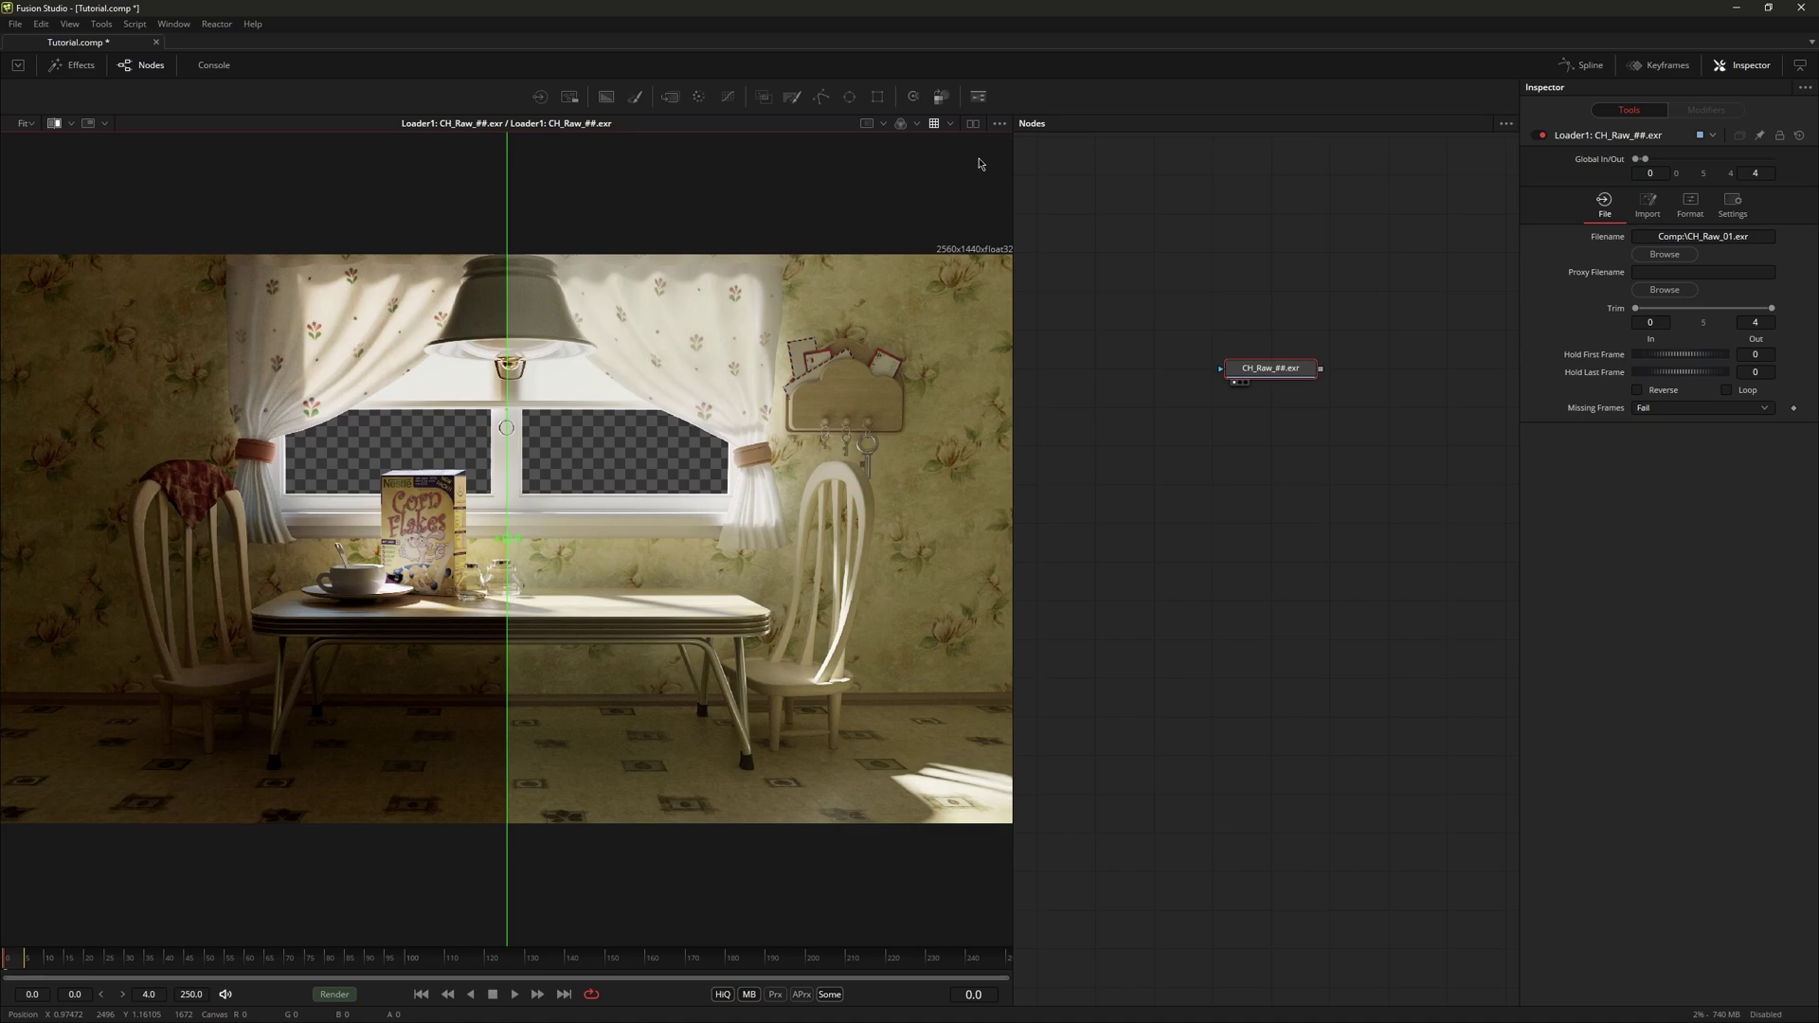
Step: Set the B side's view LUT to Filmic config.ocio, converting Linear to Filmic sRGB
left_click(952, 124)
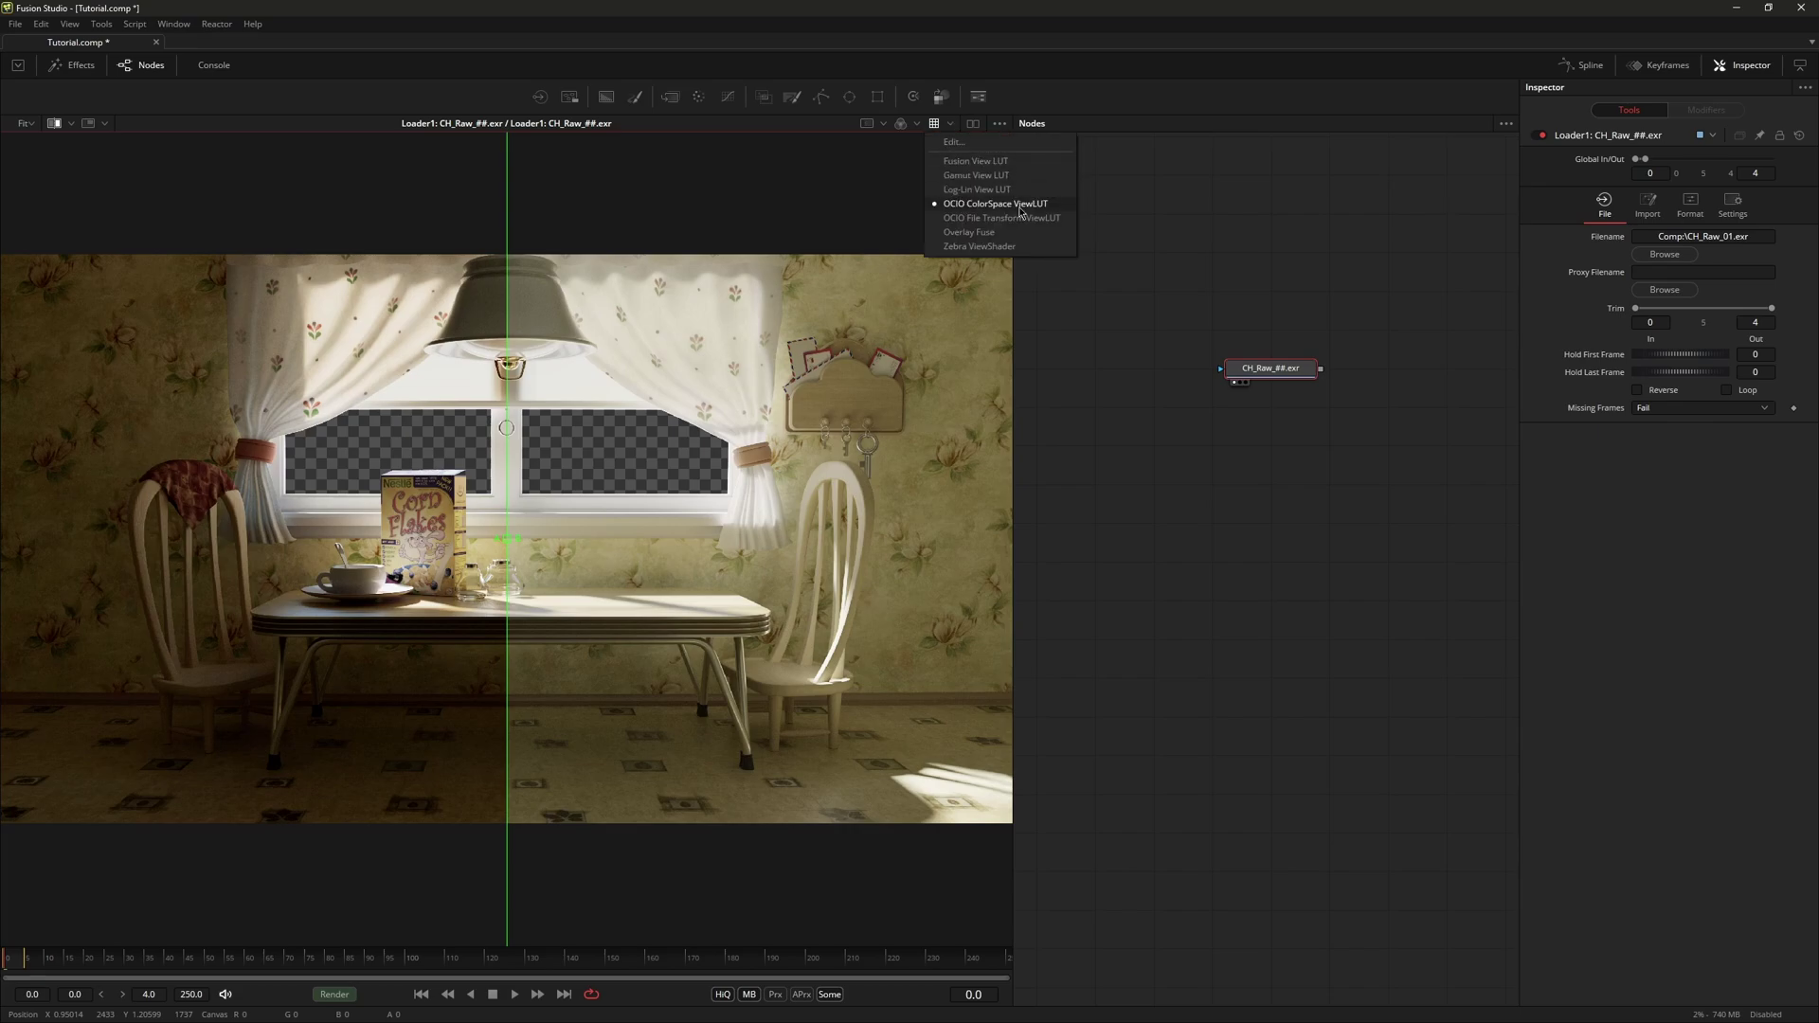
left_click(959, 143)
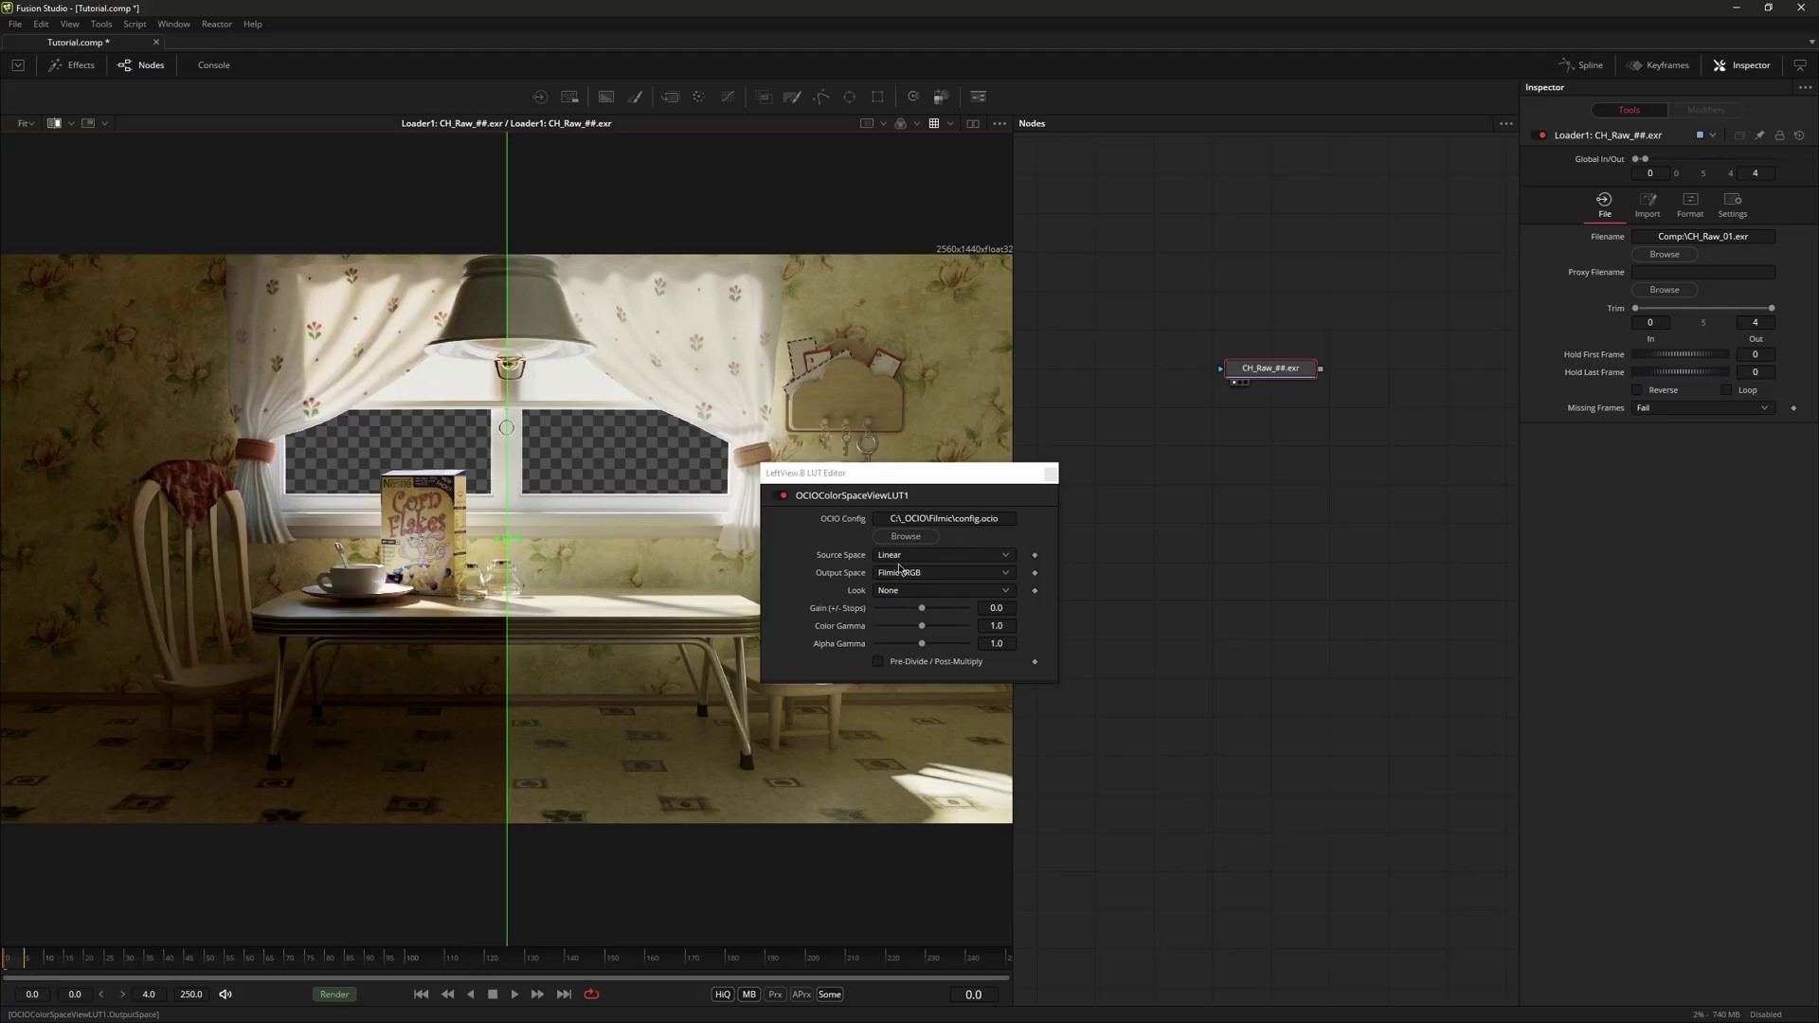
left_click(1050, 473)
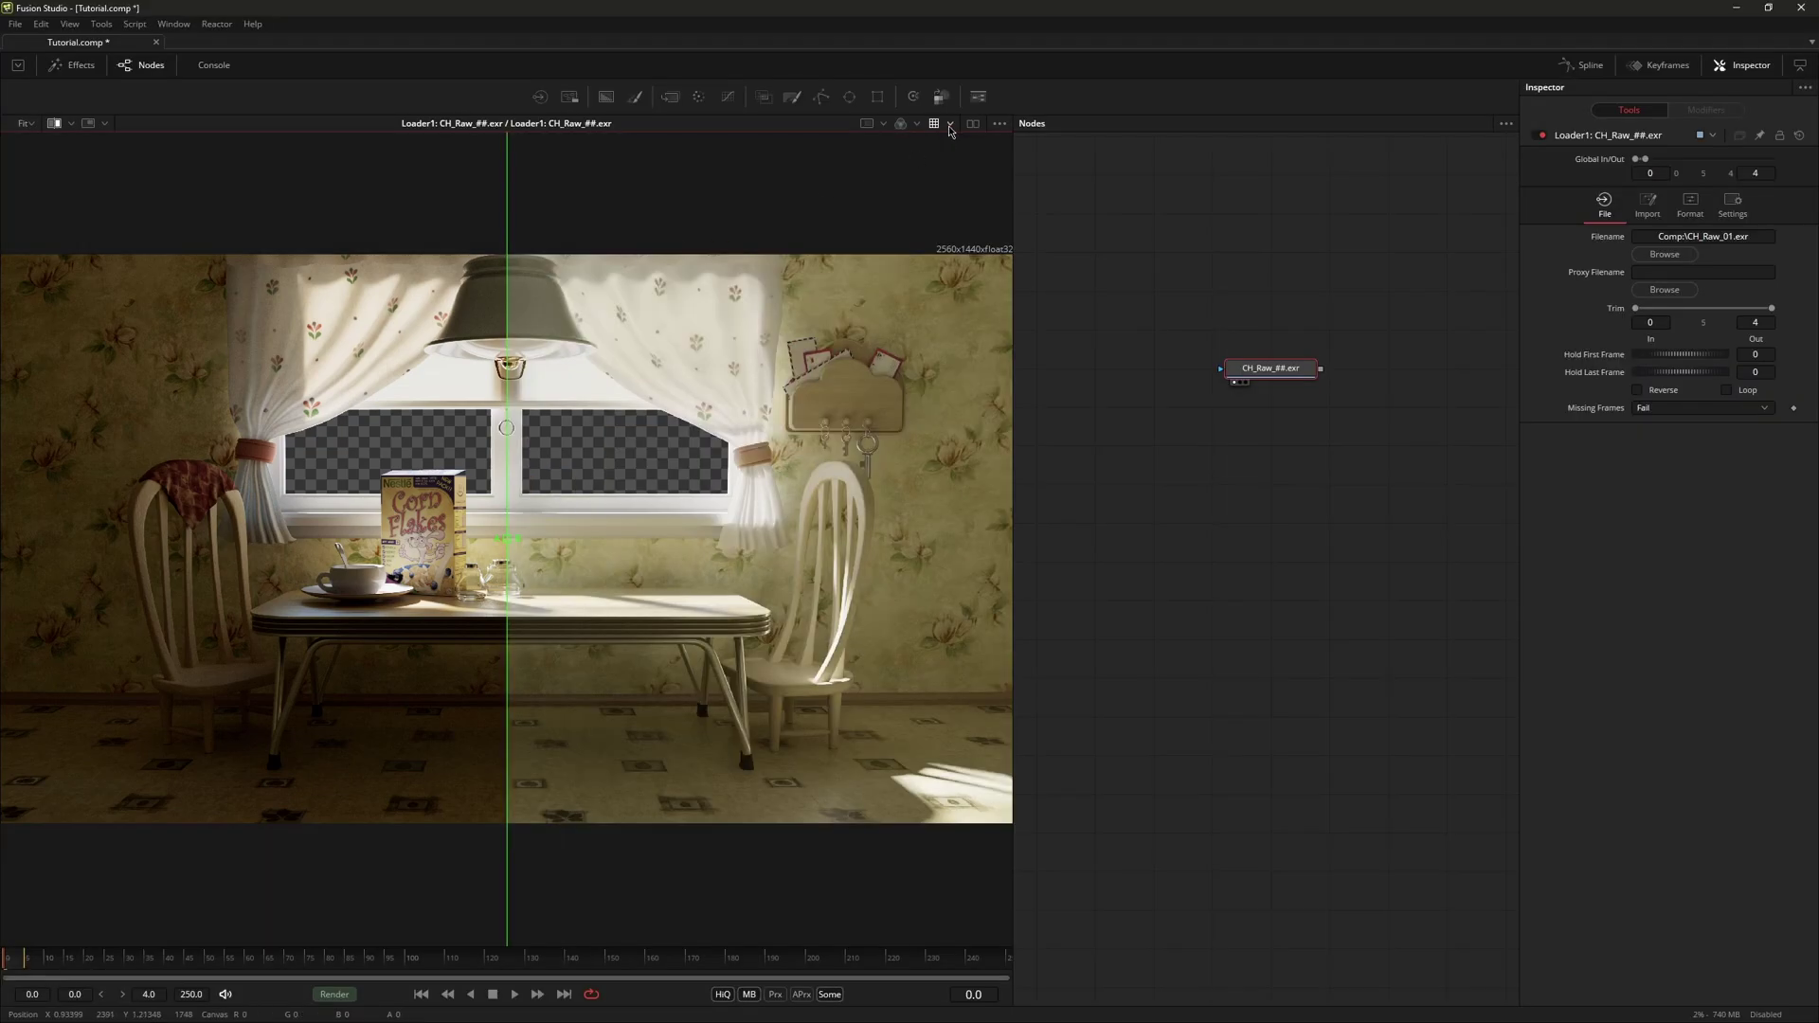
Step: Review the A side's OCIO view LUT settings
left_click(951, 124)
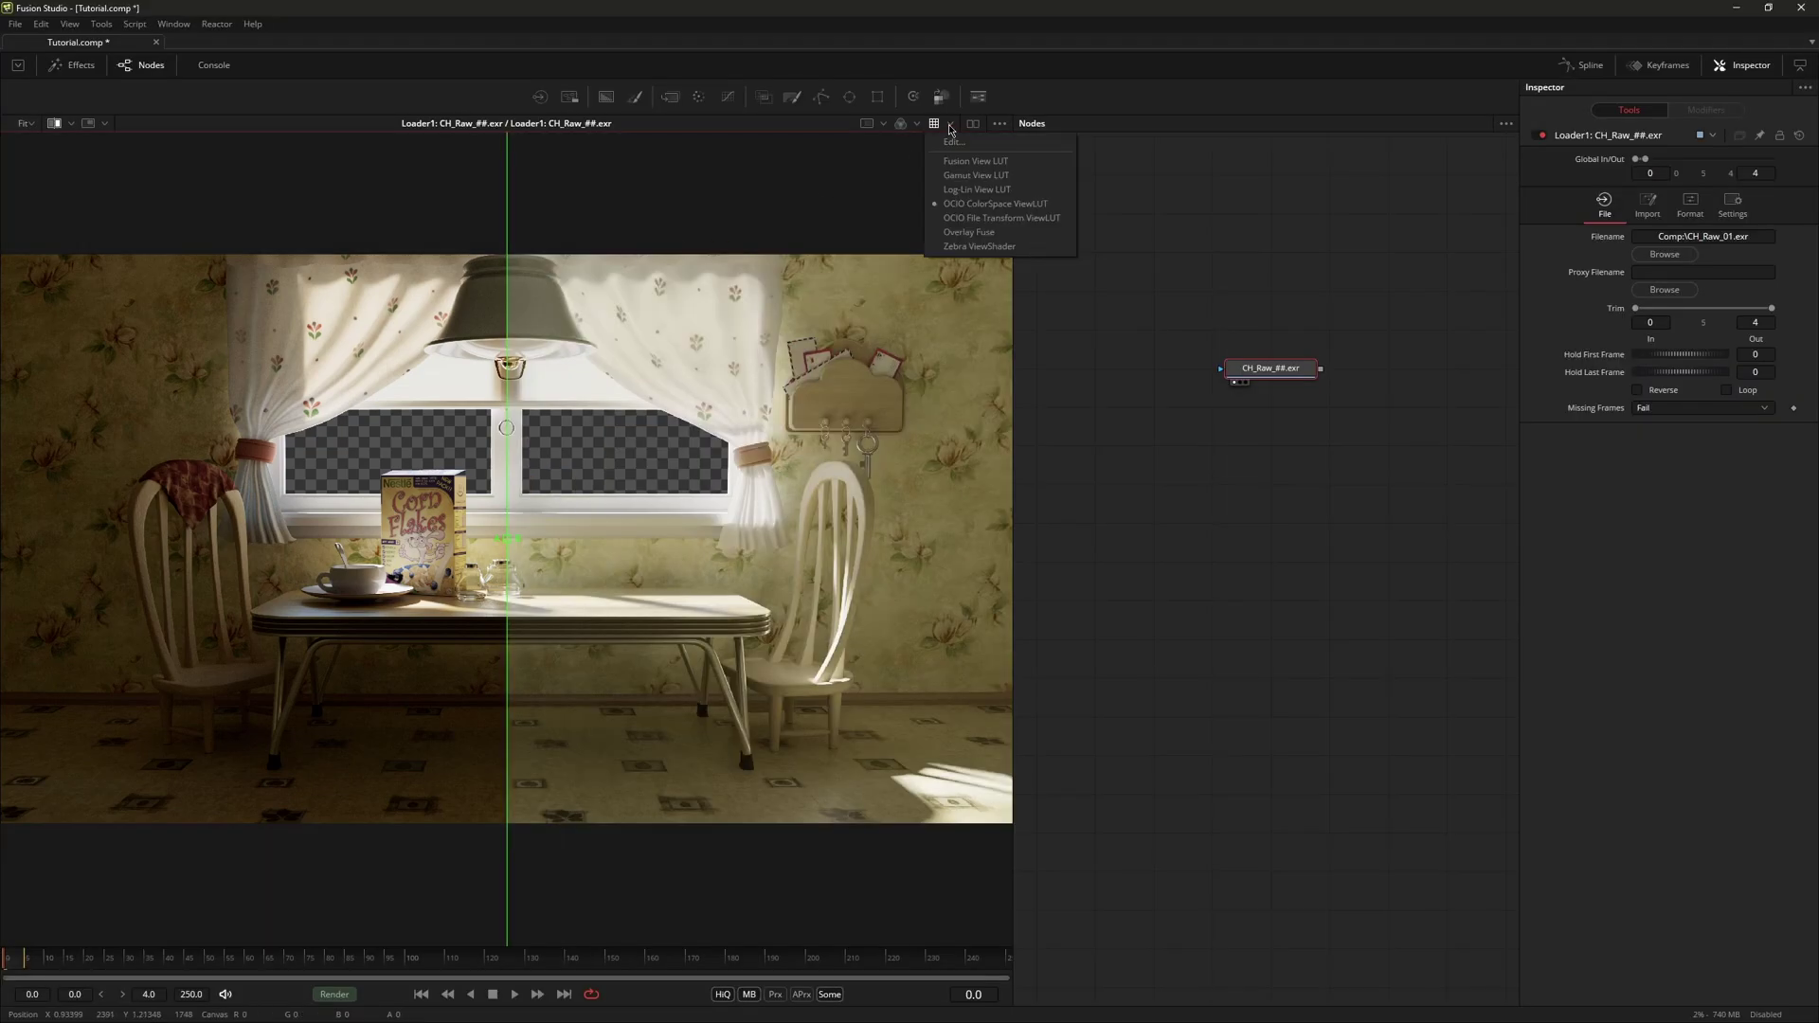
left_click(952, 147)
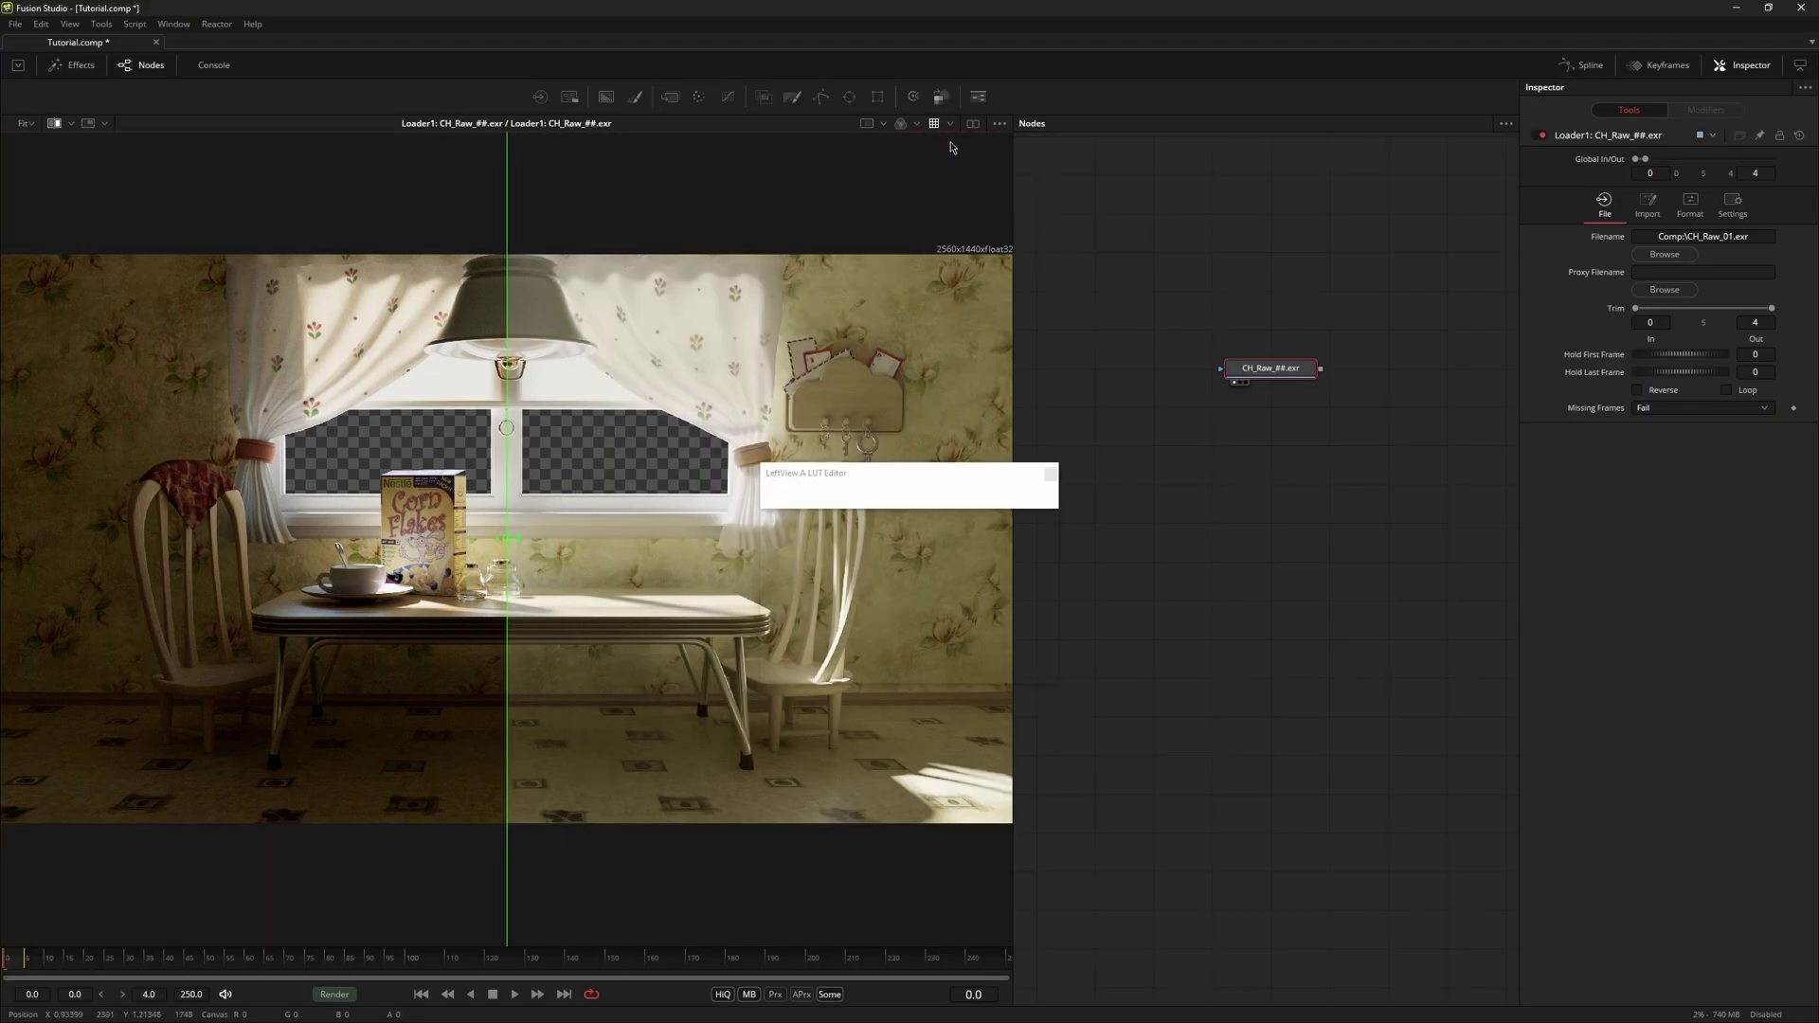
left_click(1050, 473)
Step: Tilt the wipe diagonally, zoom onto the curtain tie-back, and overlay a histogram subview
left_click_drag(508, 337, 625, 336)
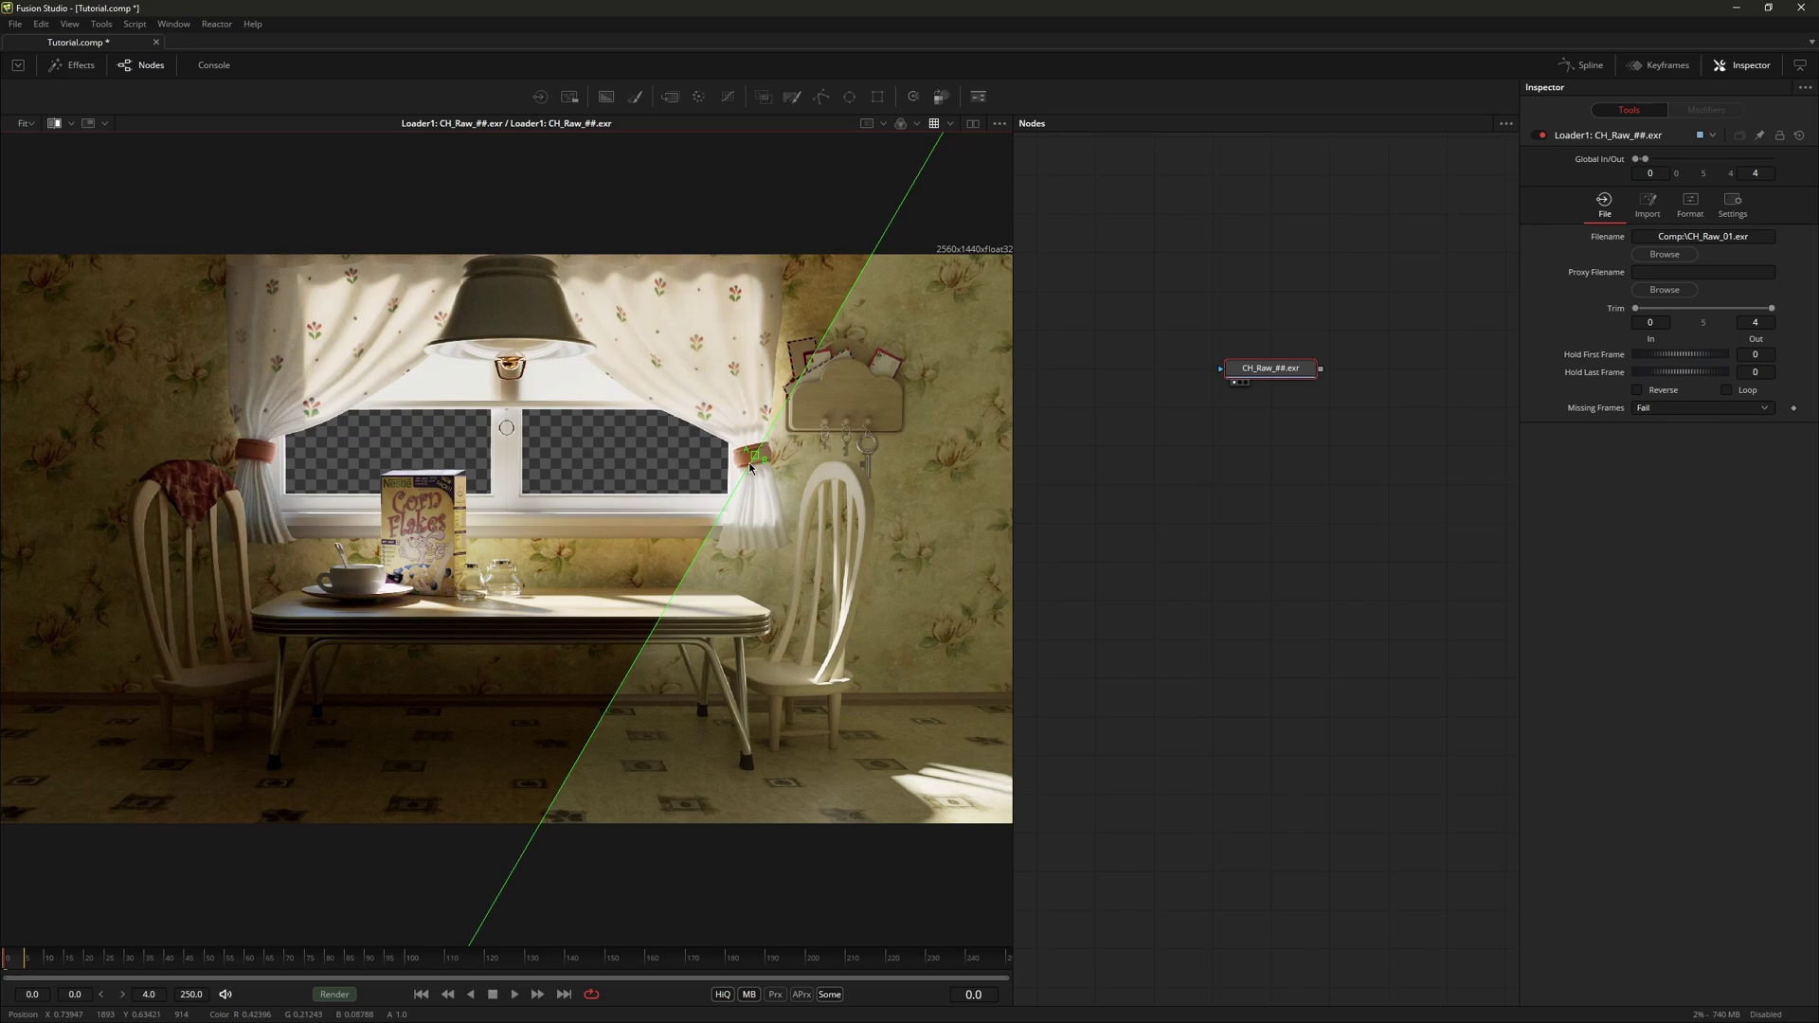
scroll(764, 473, "up", 5)
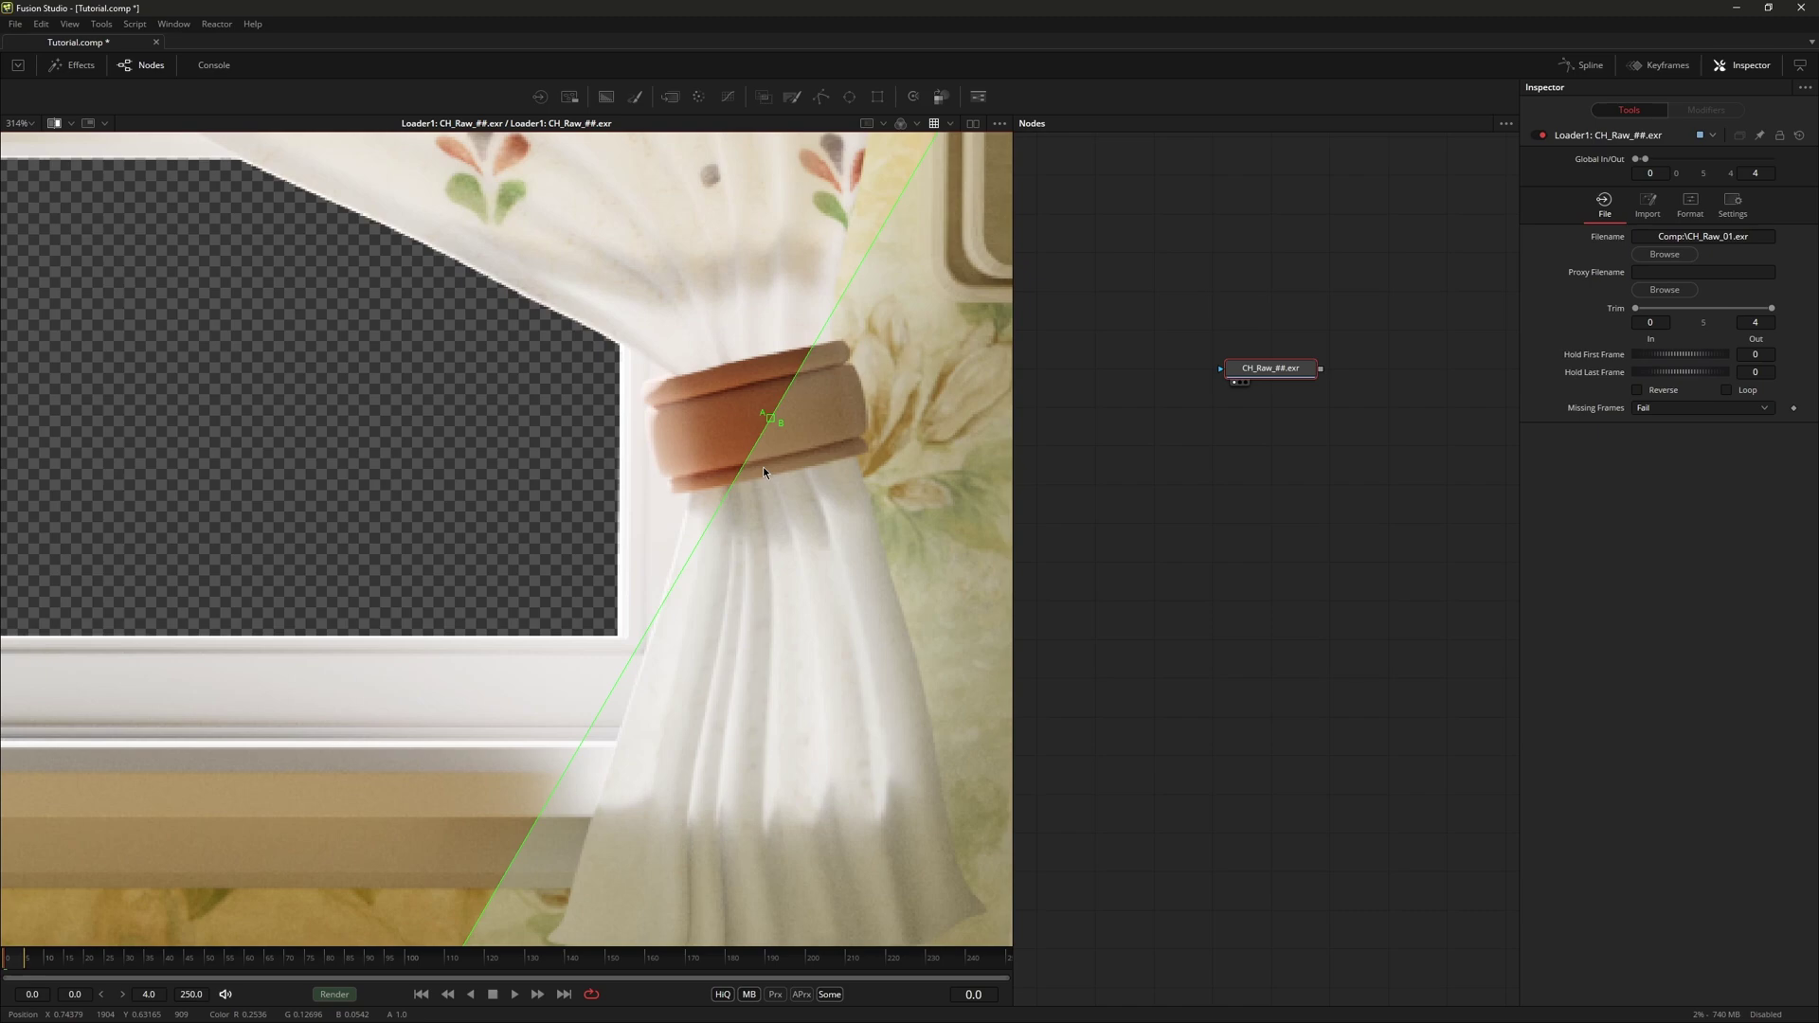
mouse_move(764, 471)
left_mouse_down()
mouse_move(810, 345)
mouse_move(761, 526)
mouse_move(631, 512)
mouse_move(867, 606)
mouse_move(673, 535)
mouse_move(705, 546)
left_mouse_up()
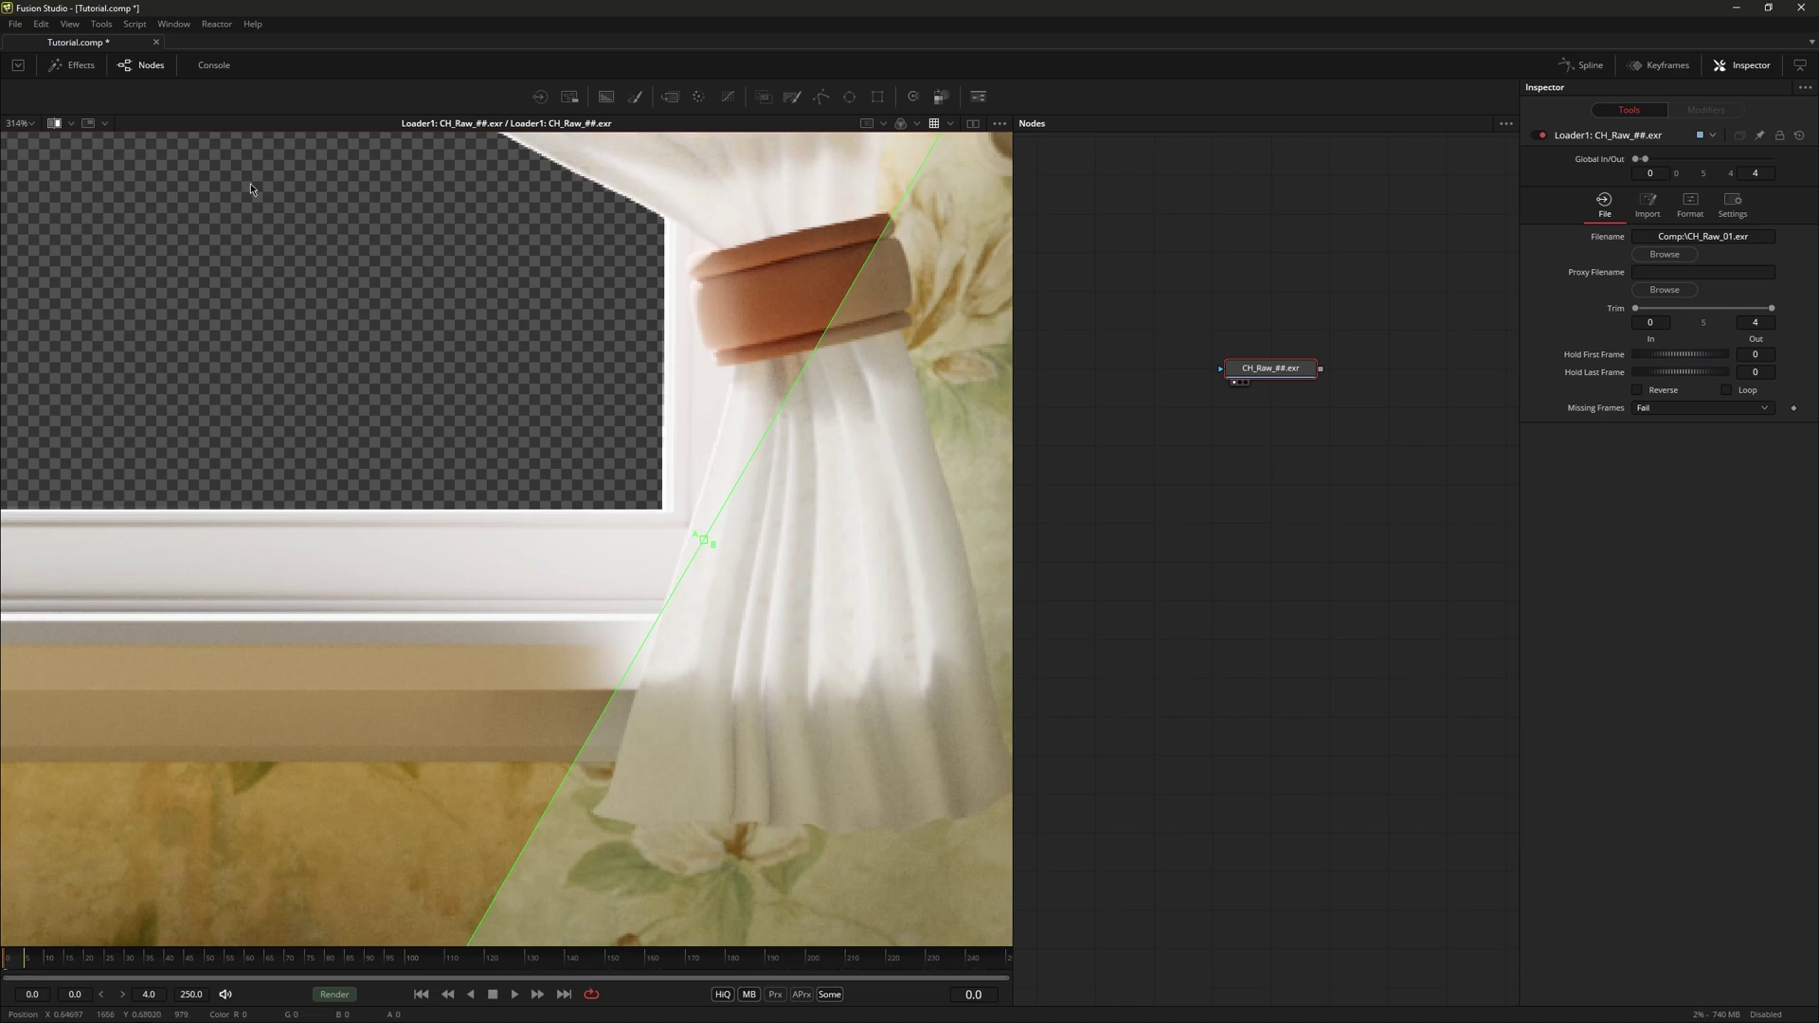
left_click(89, 123)
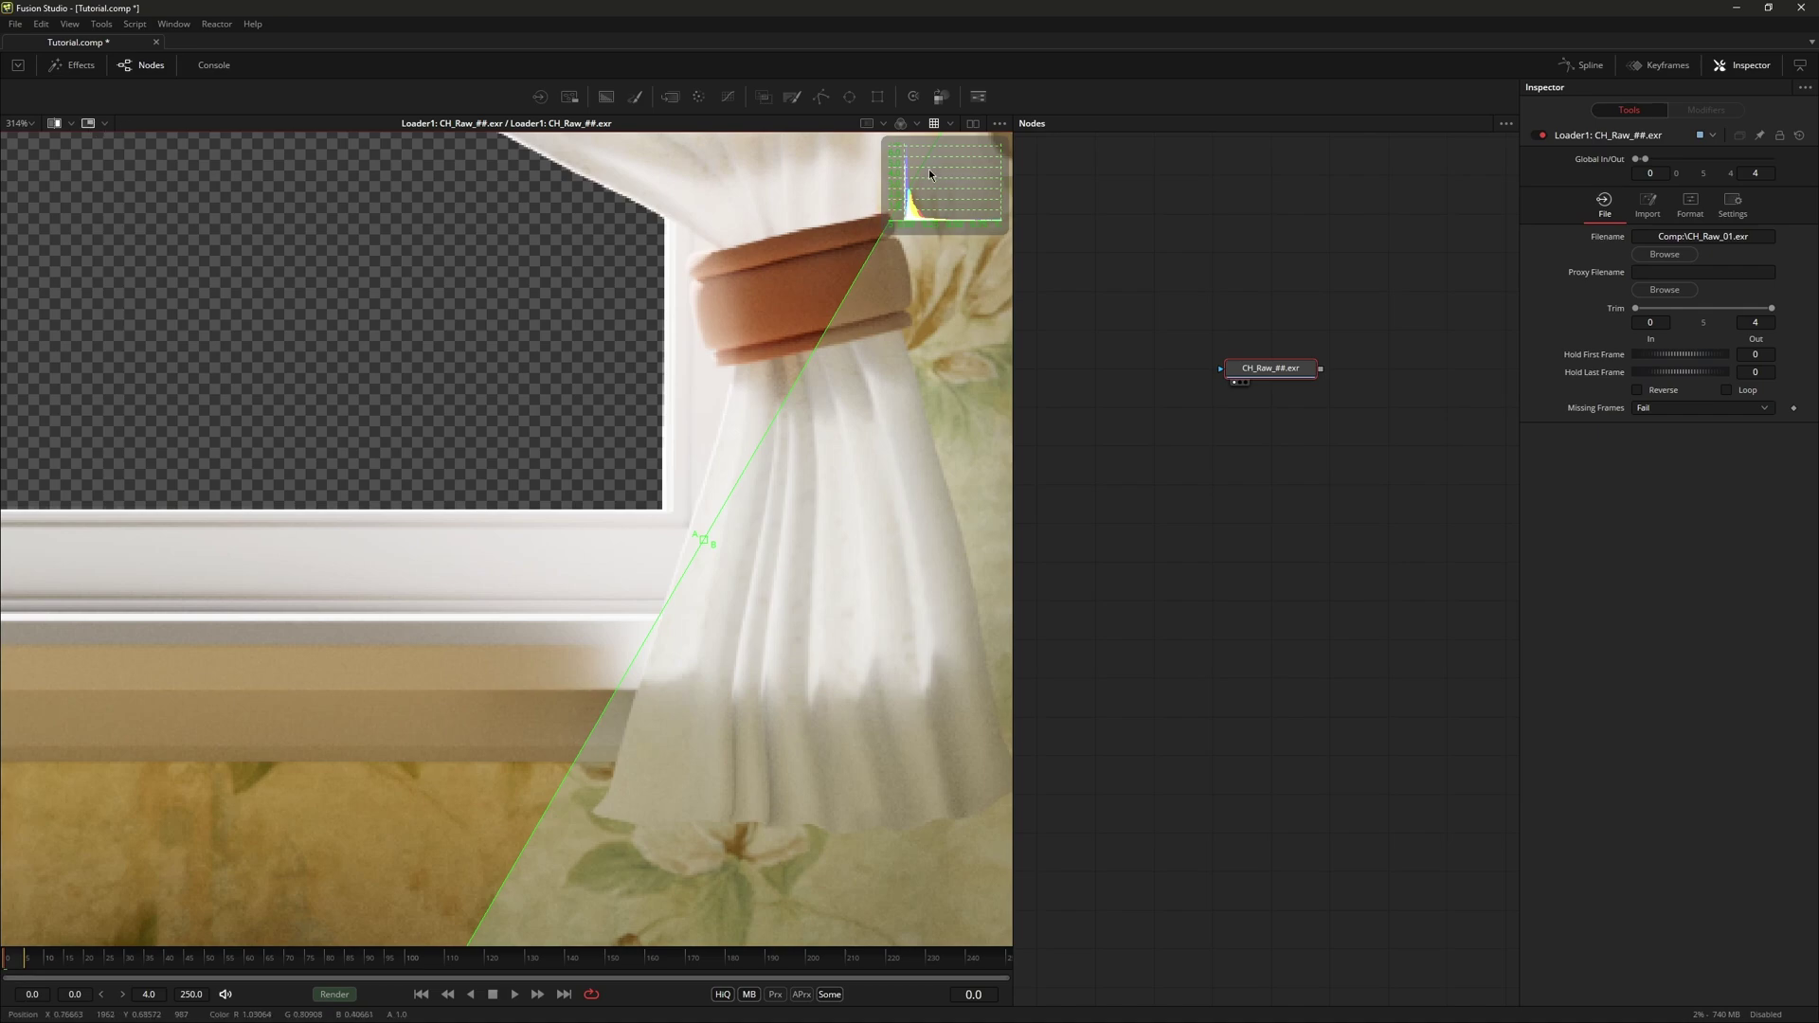
left_click(104, 123)
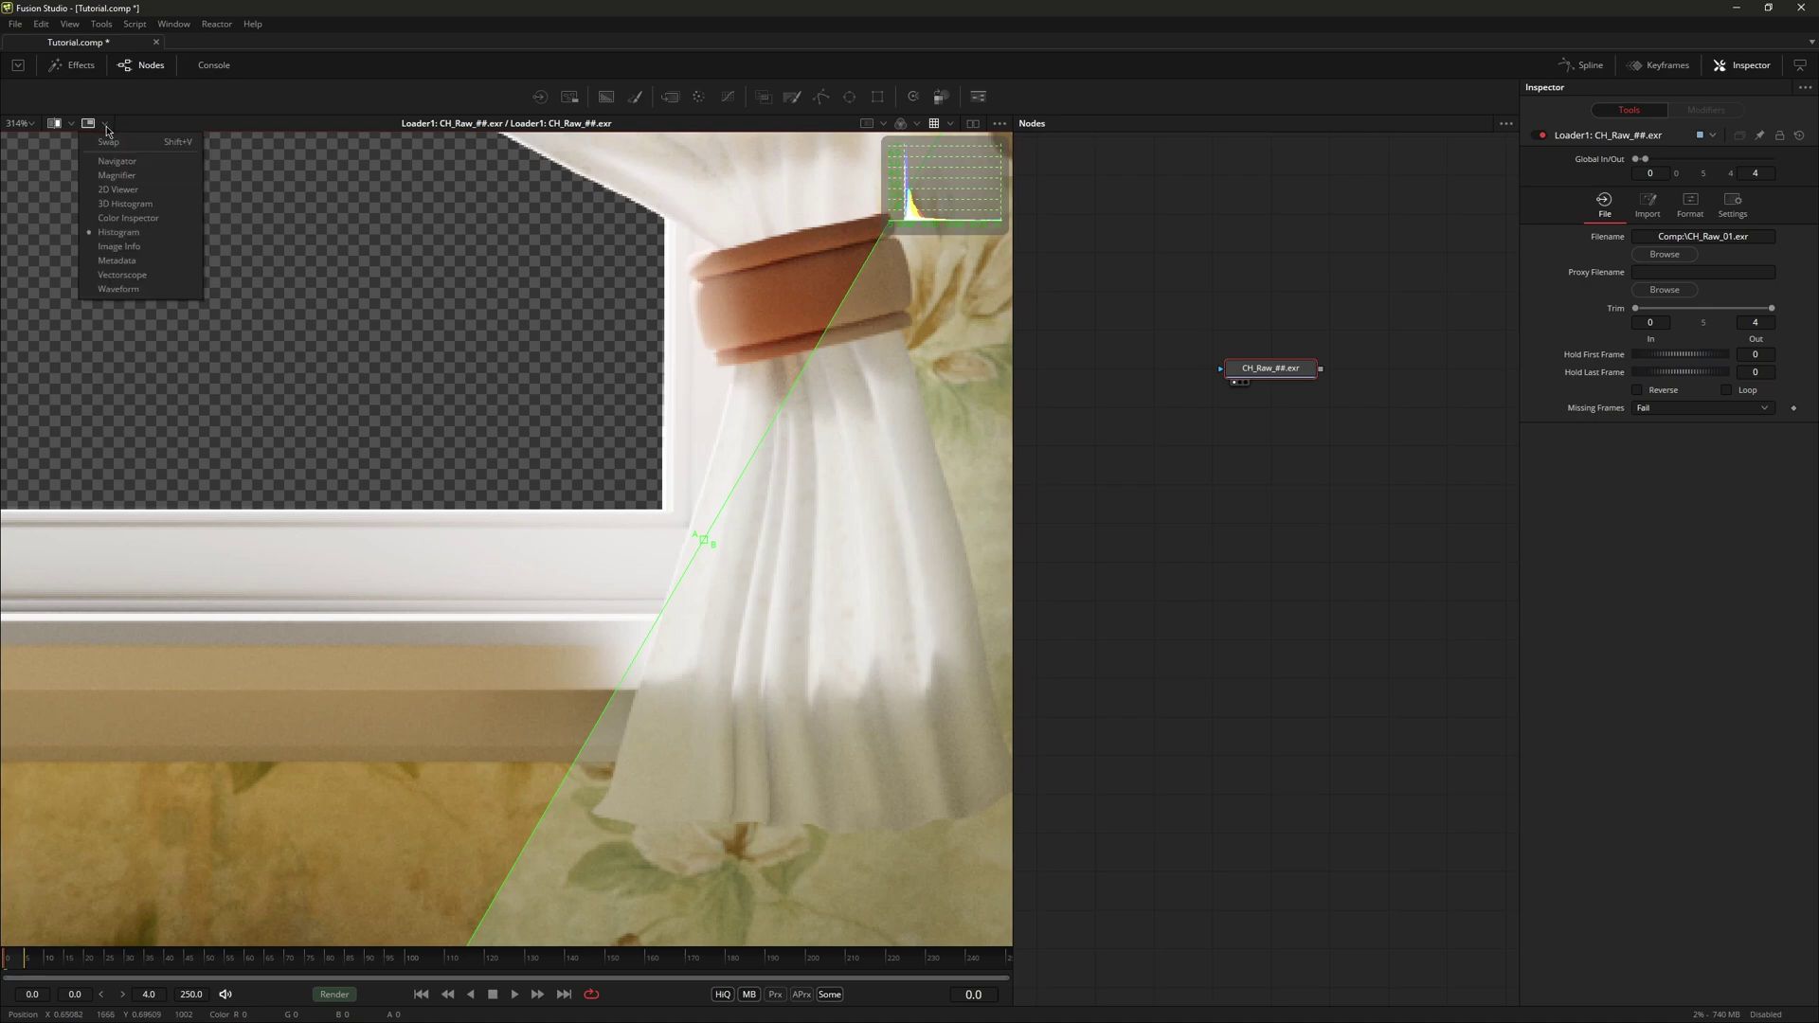
left_click(137, 224)
scroll(764, 436, "up", 3)
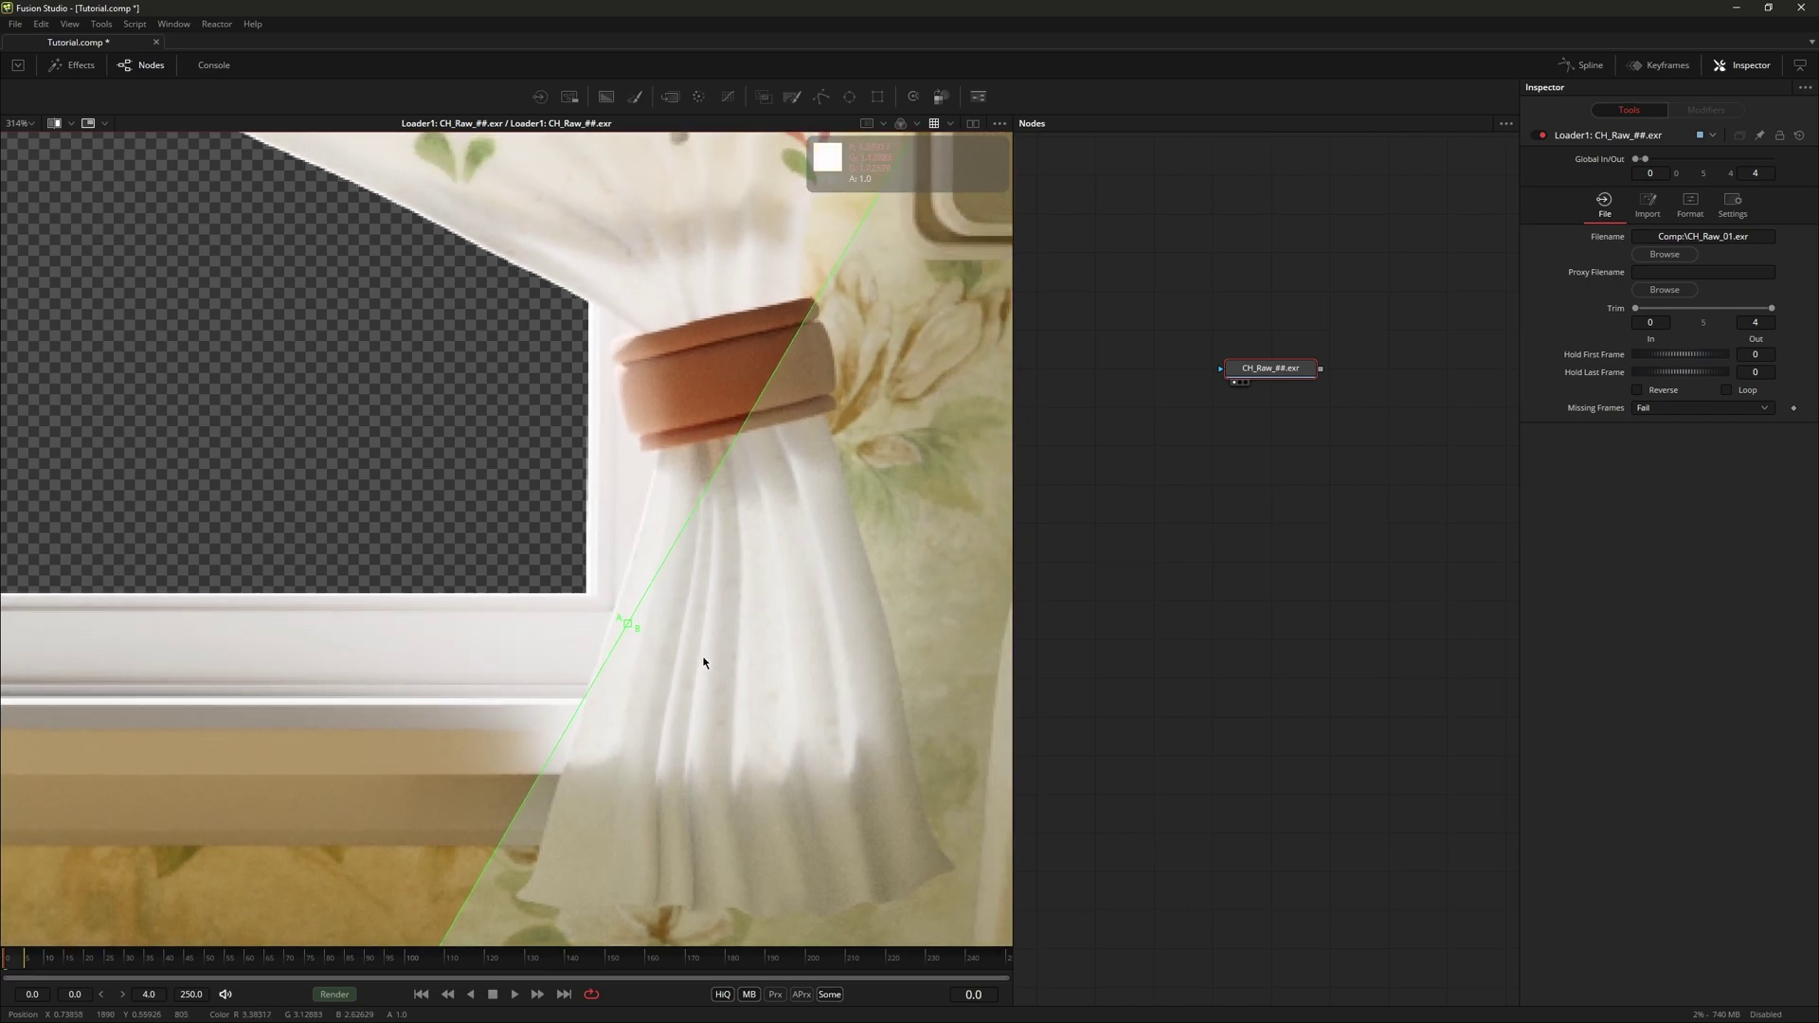
left_click_drag(711, 638, 825, 431)
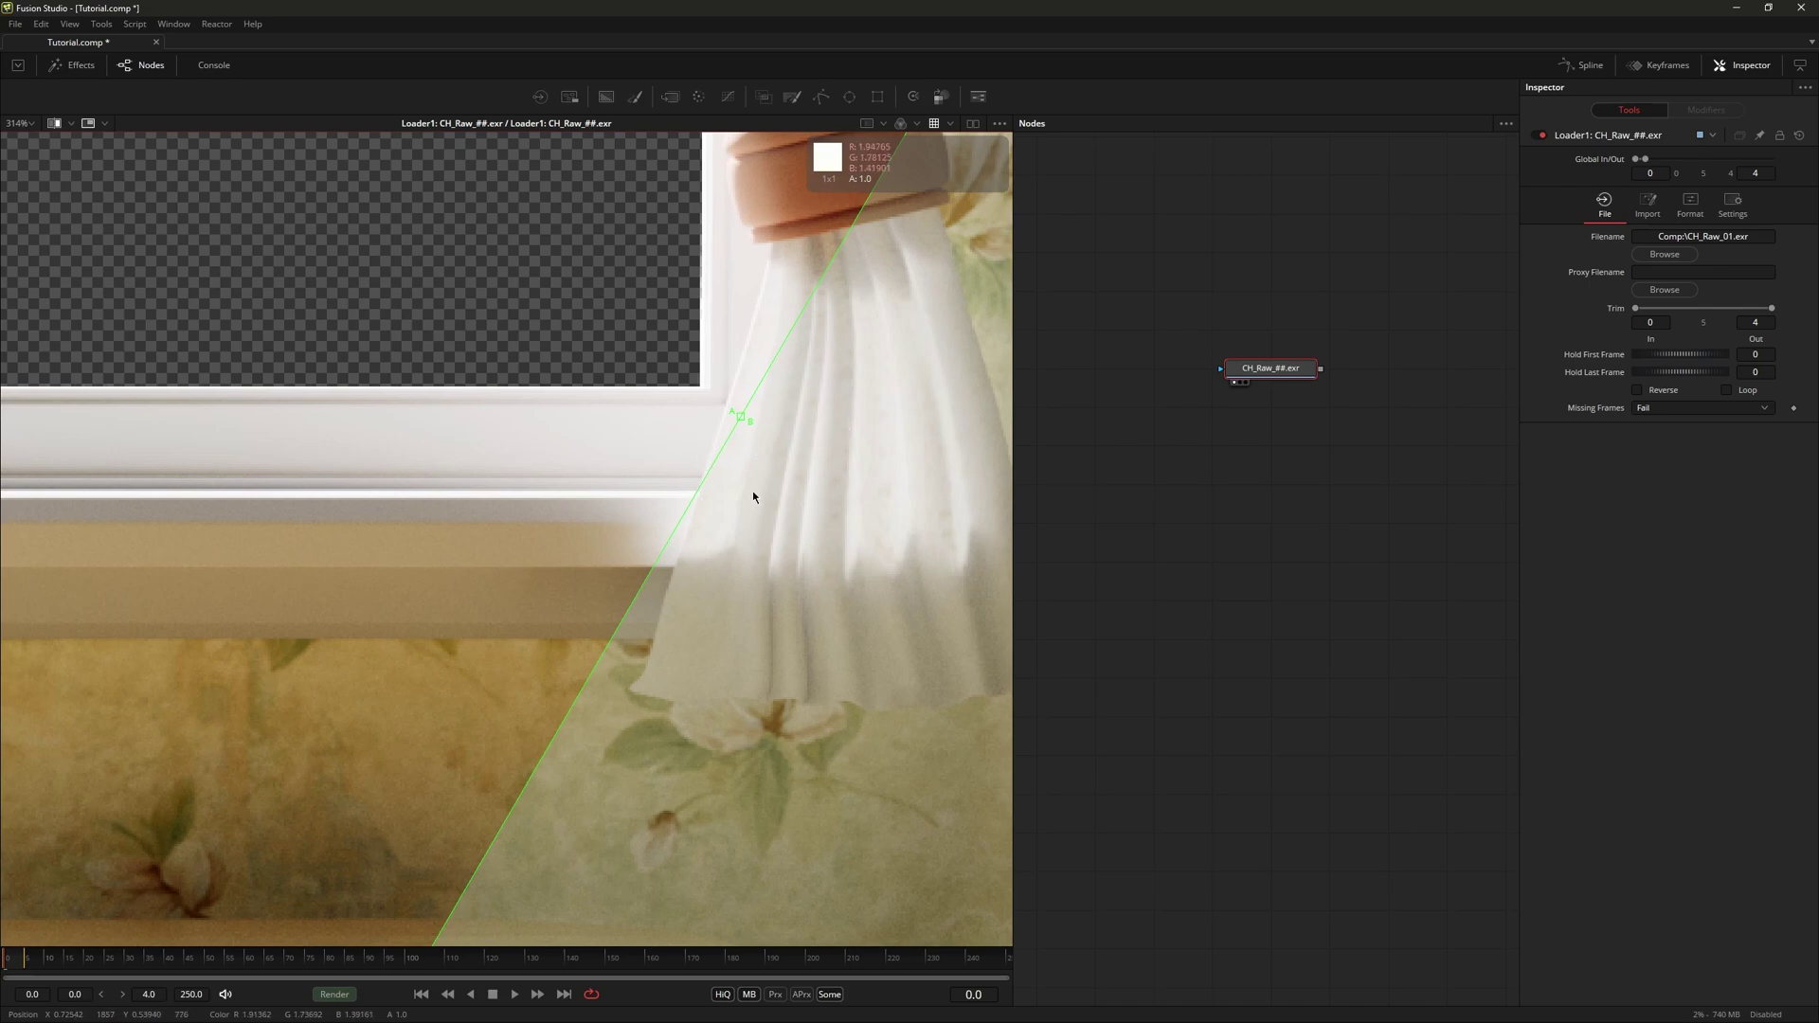
scroll(827, 466, "down", 3)
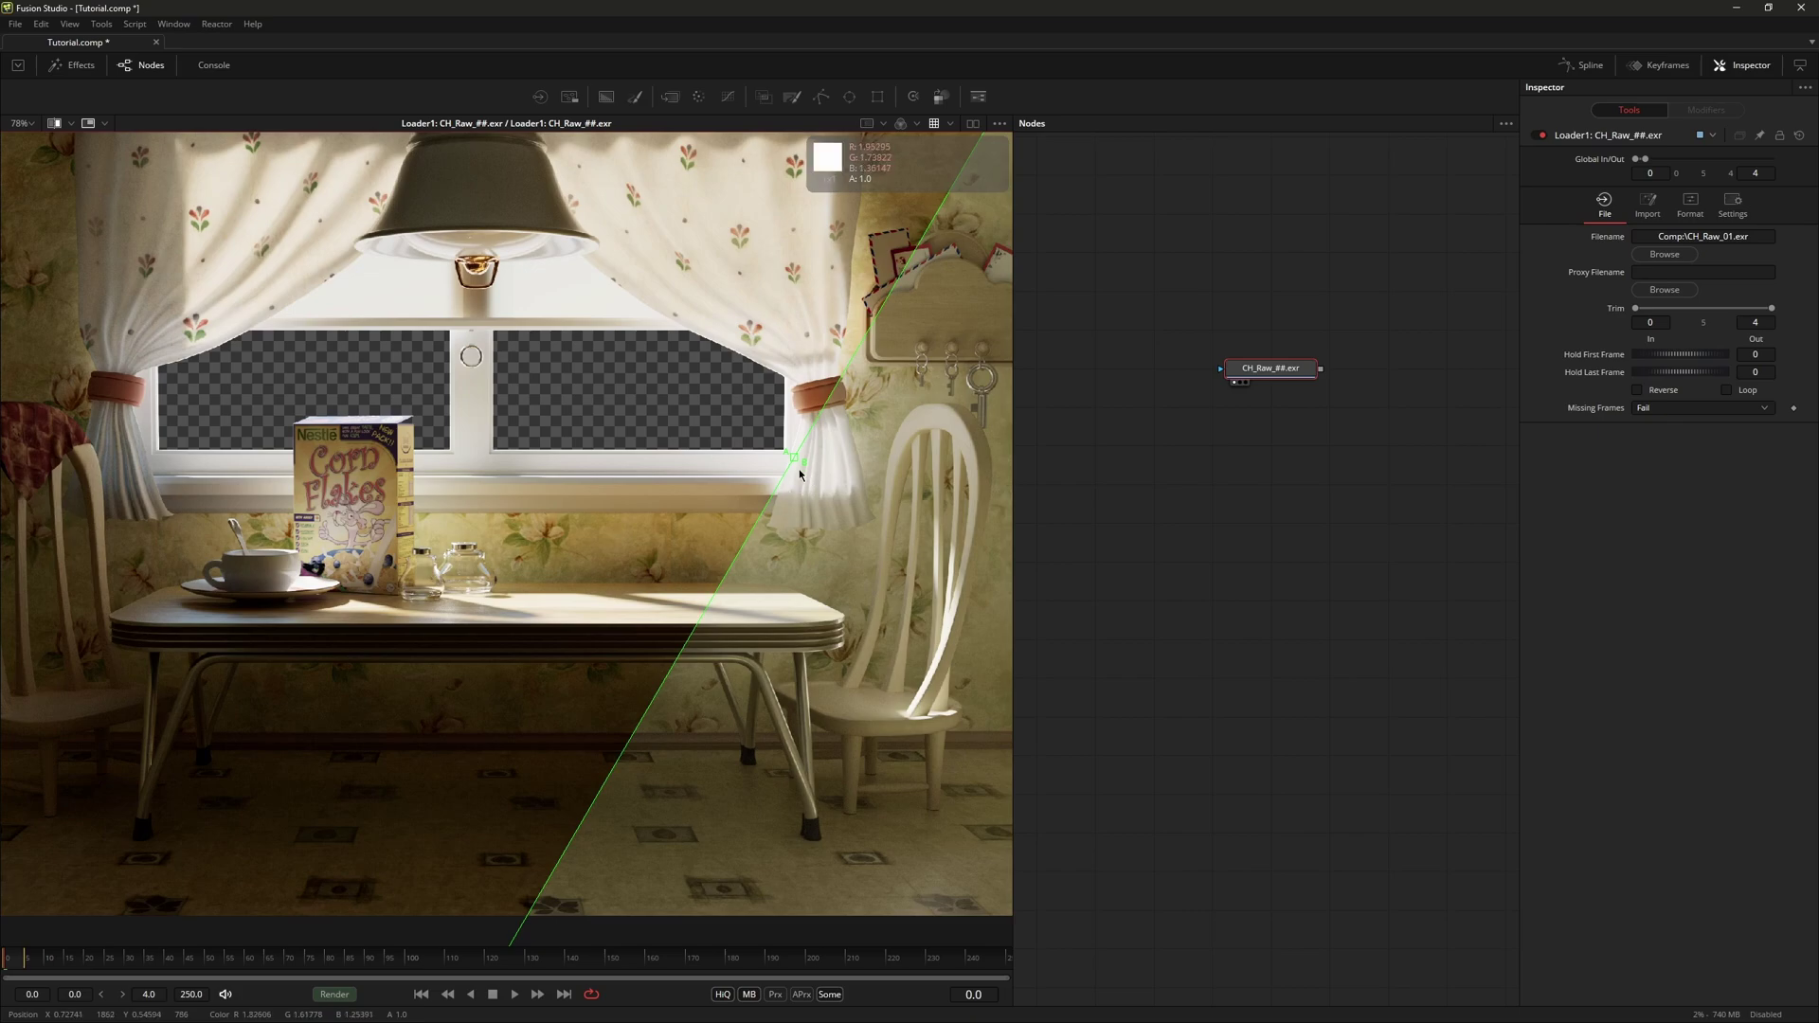
scroll(810, 589, "up", 3)
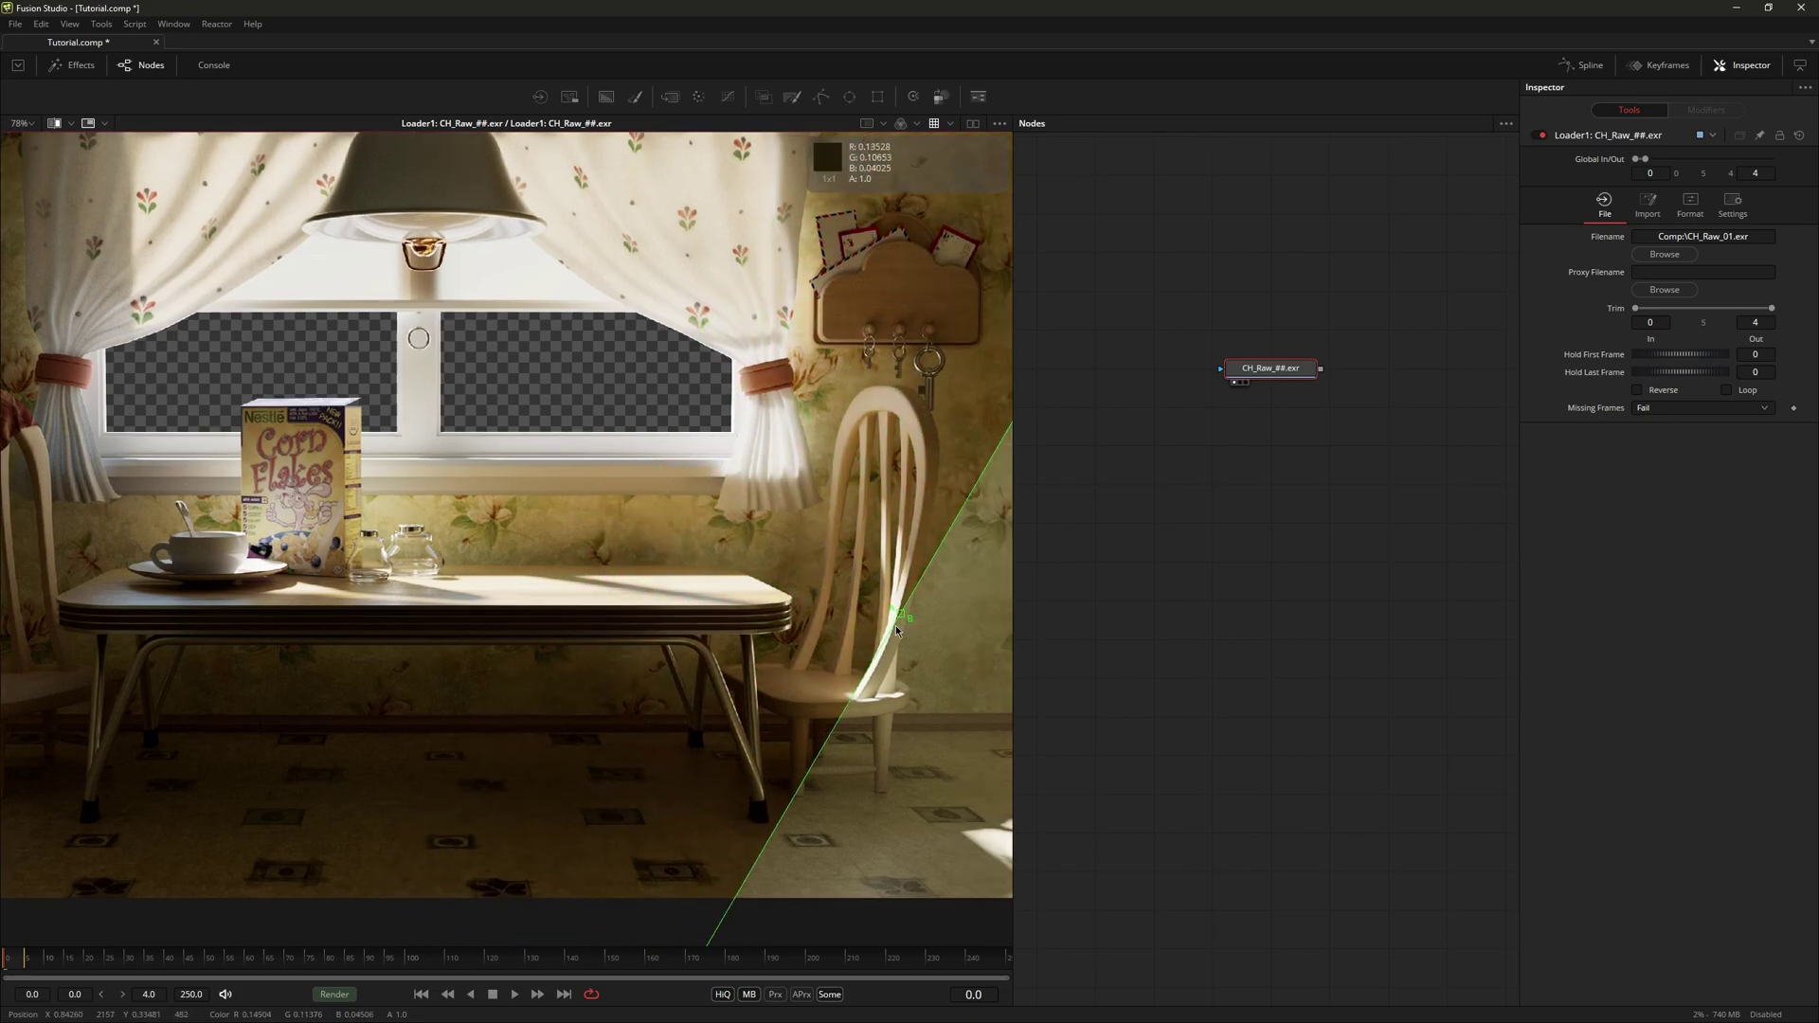
left_click_drag(810, 589, 787, 527)
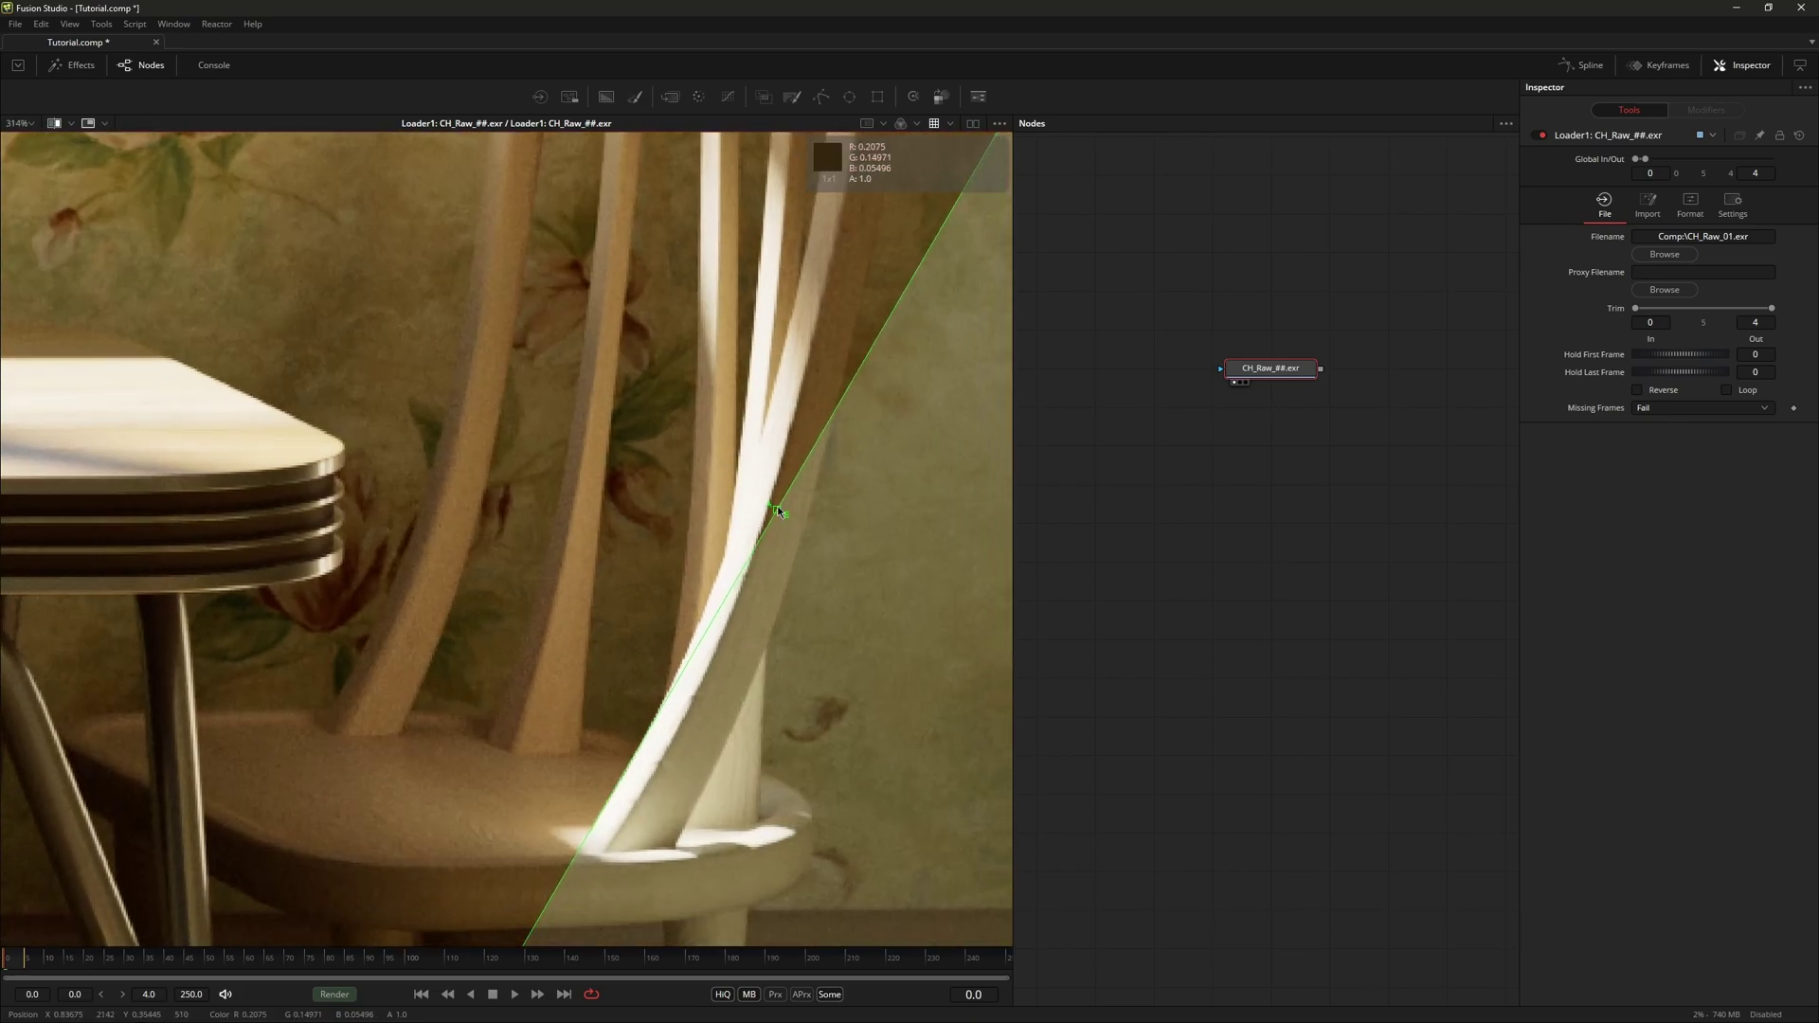
left_click_drag(804, 469, 740, 559)
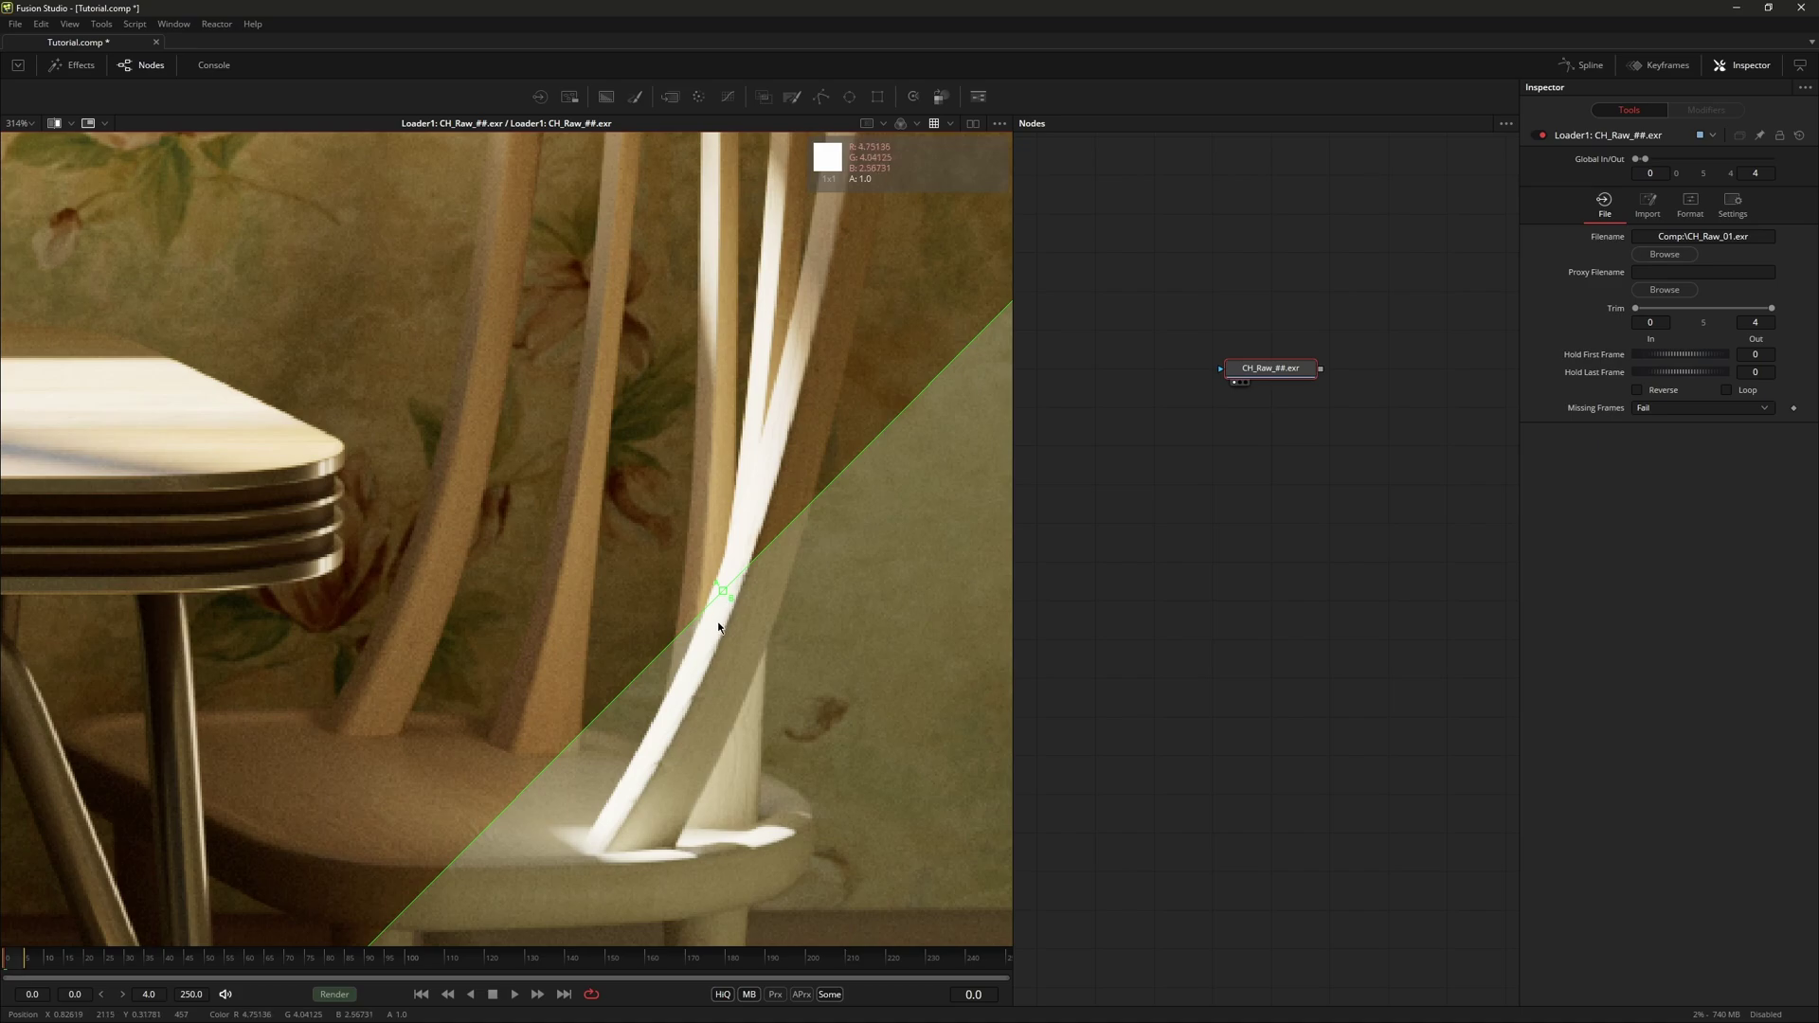
scroll(735, 614, "down", 8)
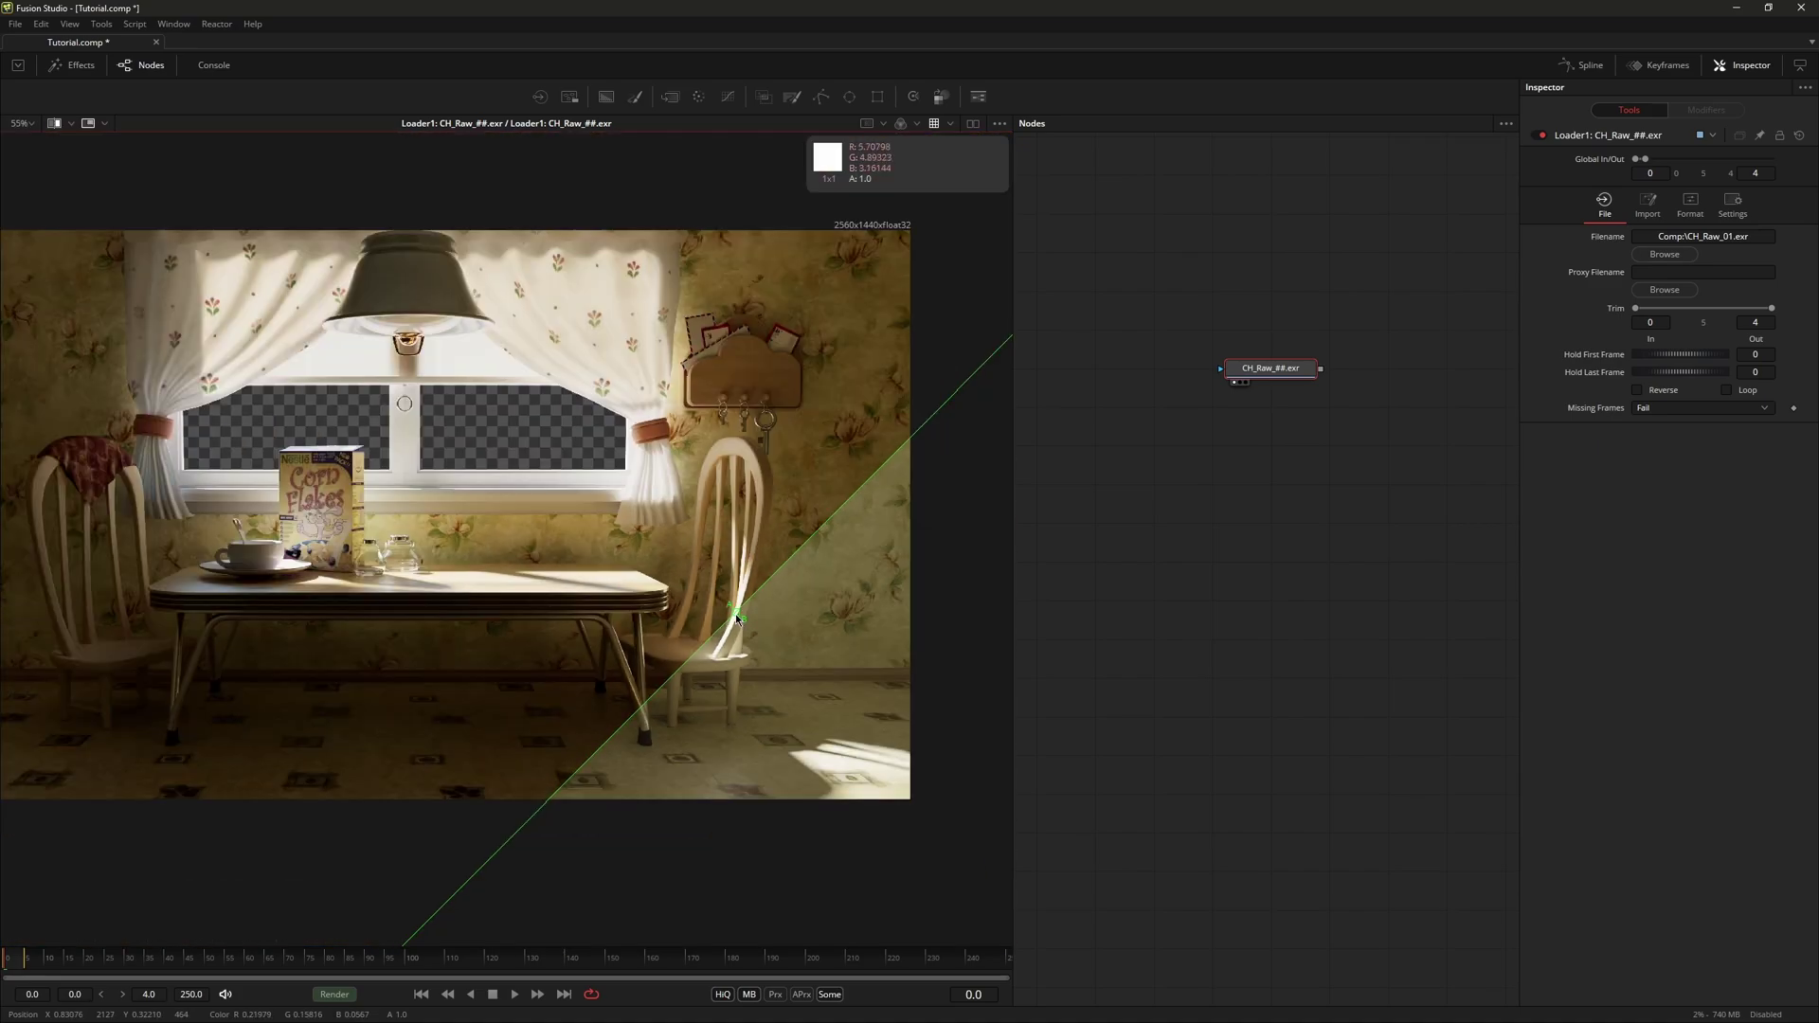
scroll(391, 559, "up", 8)
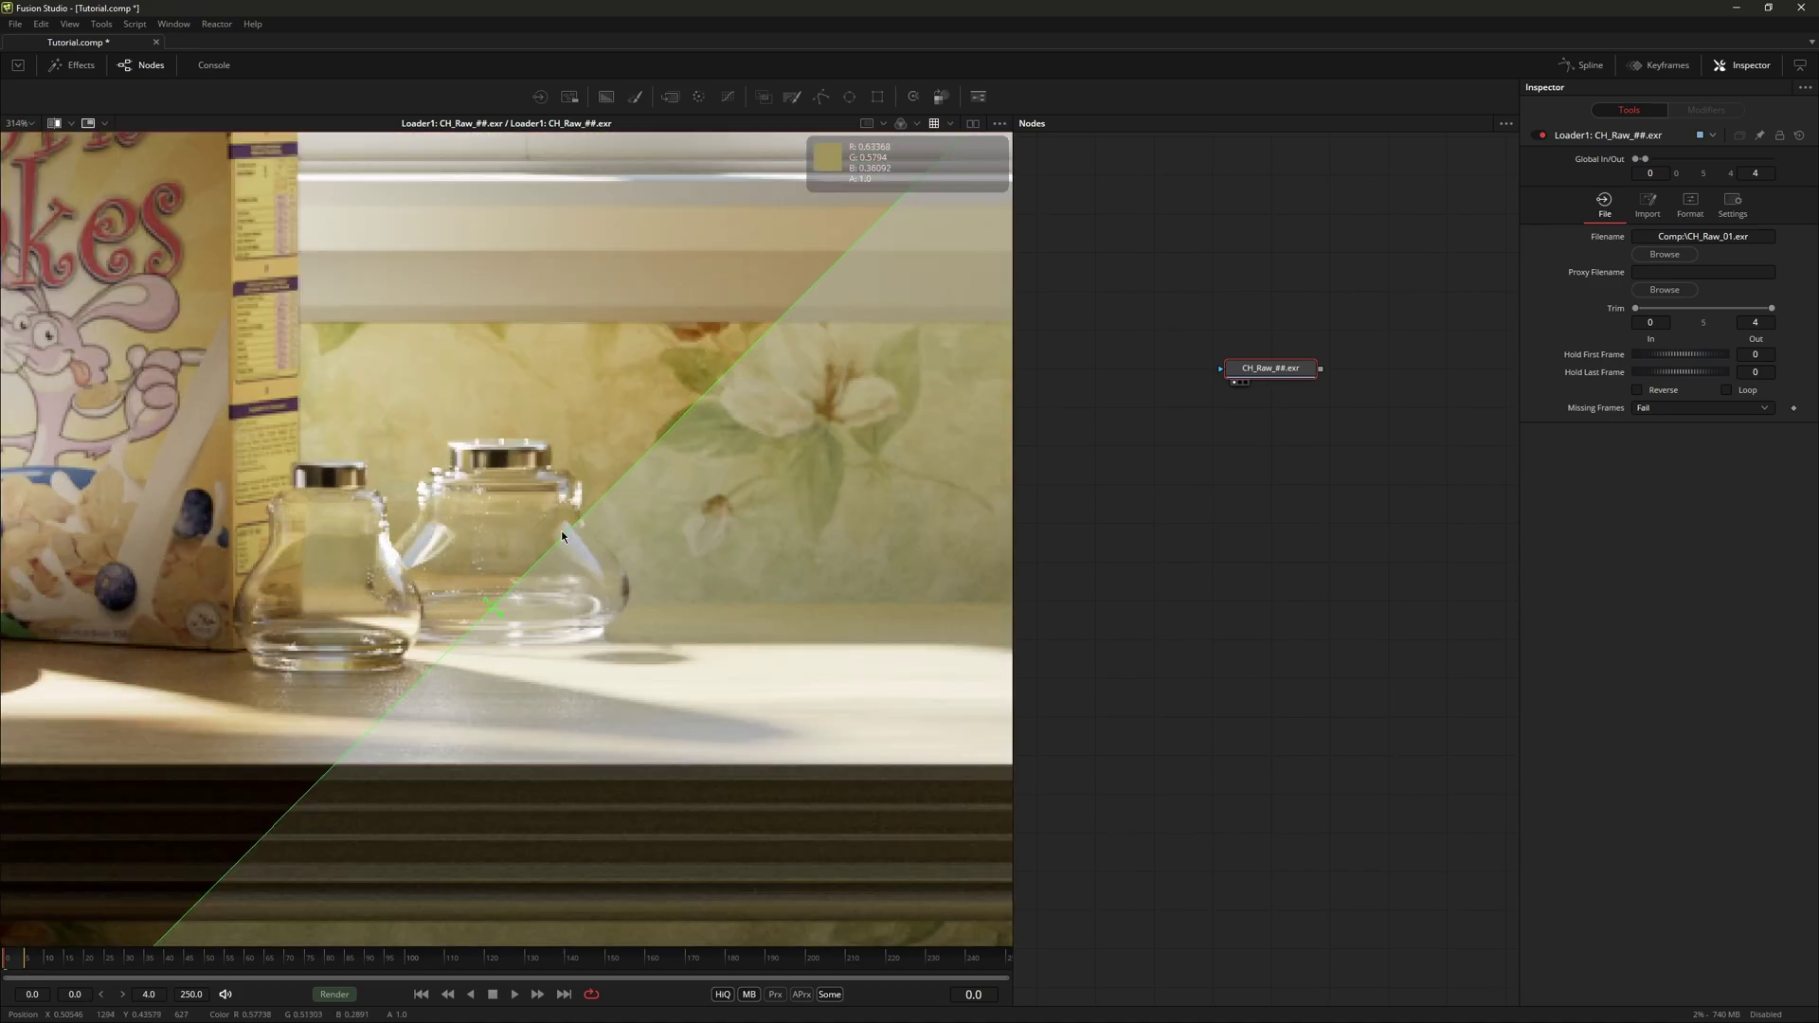
left_click_drag(561, 535, 593, 572)
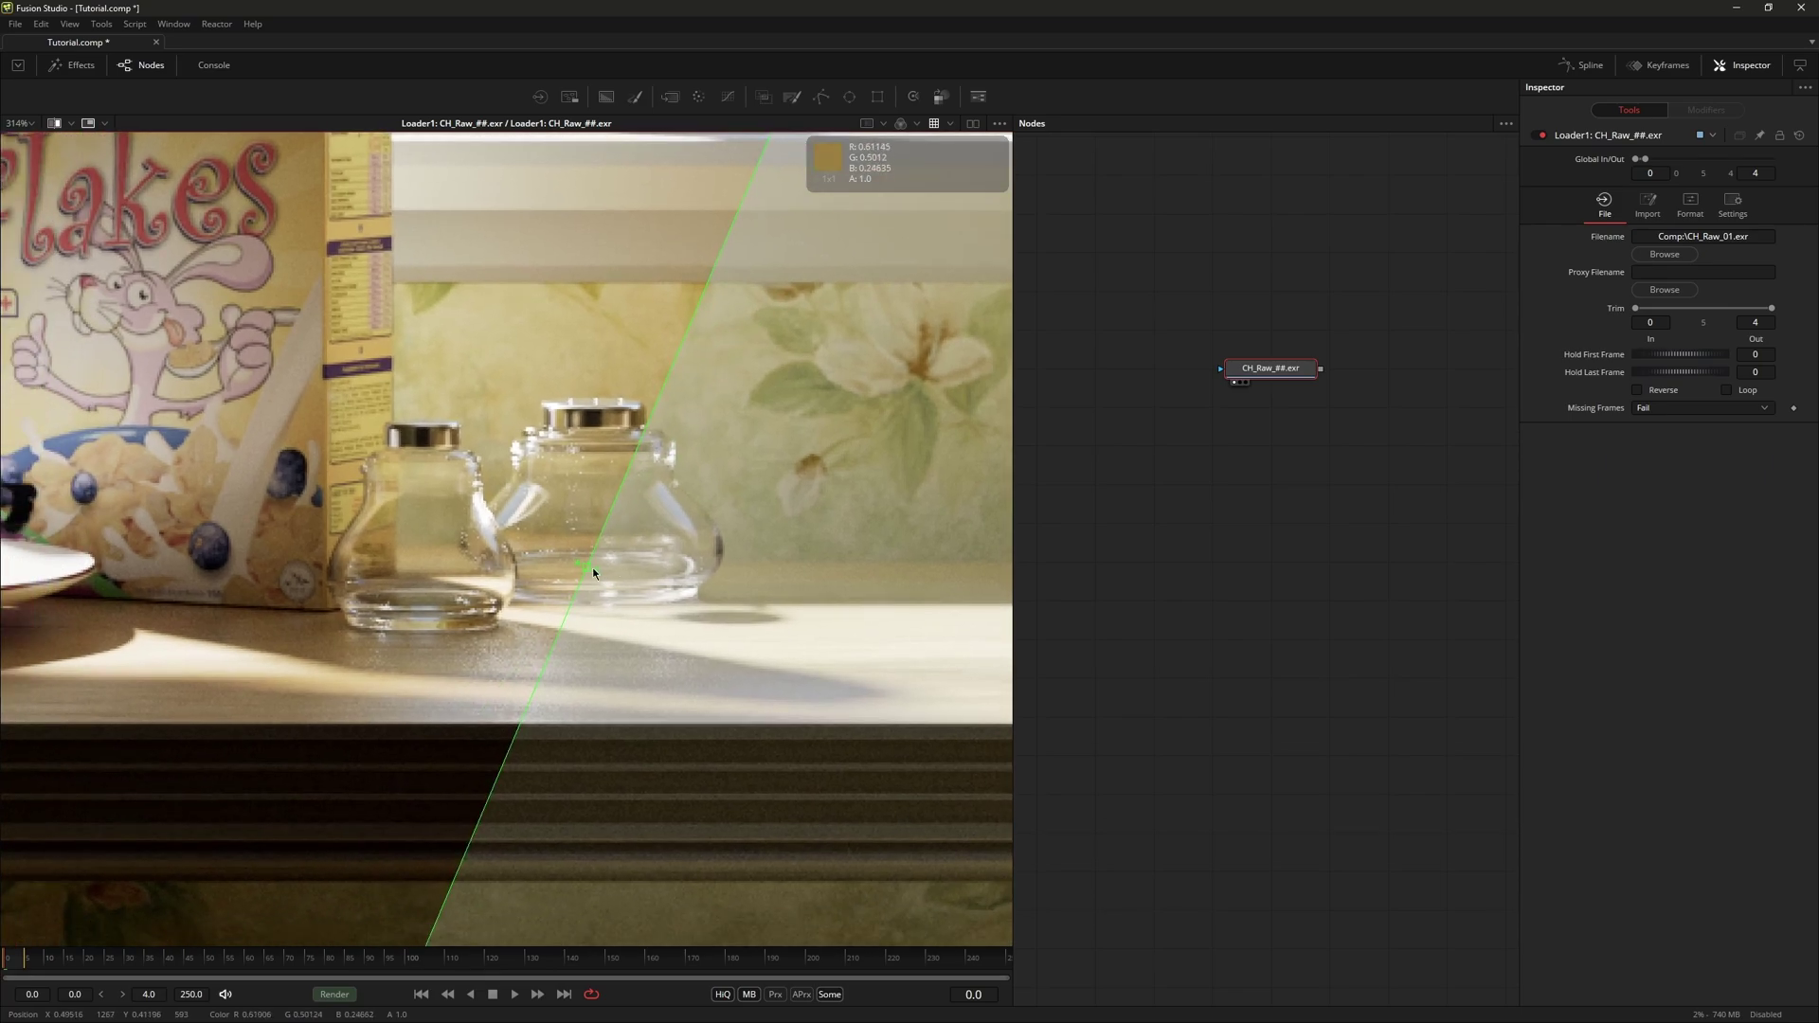
scroll(626, 626, "up", 10)
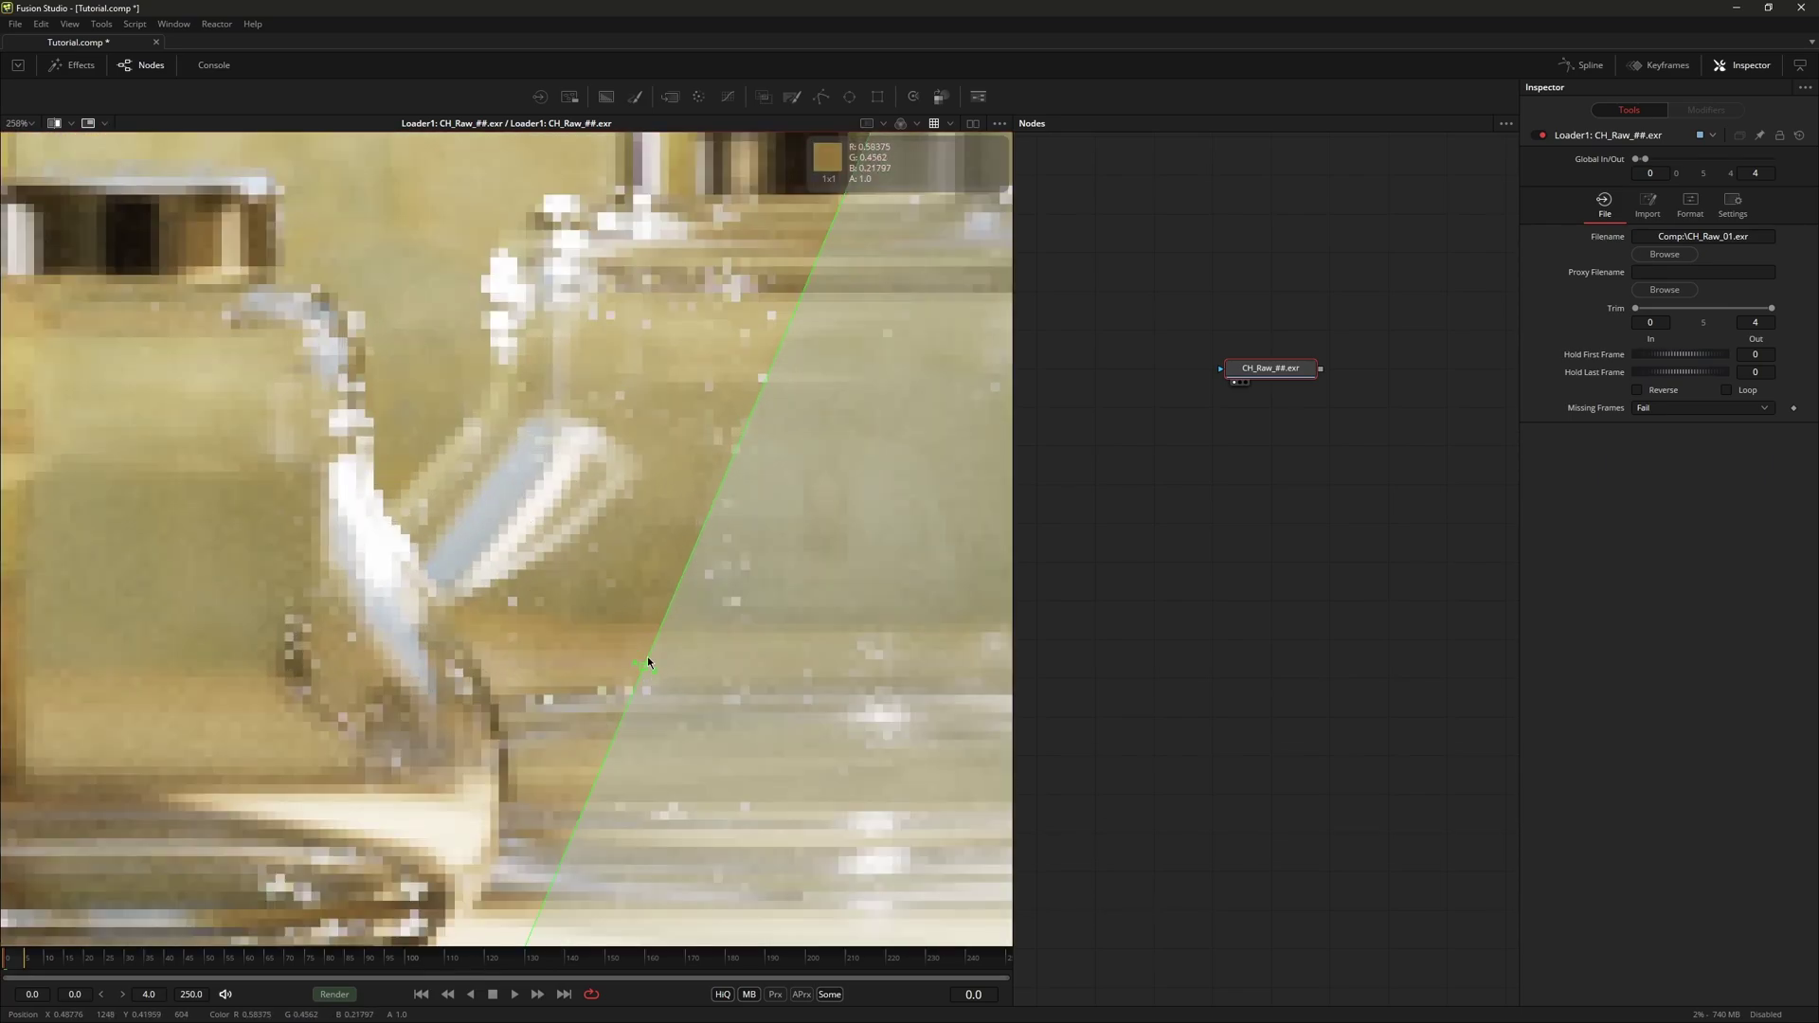
scroll(648, 664, "down", 5)
left_click_drag(524, 720, 634, 616)
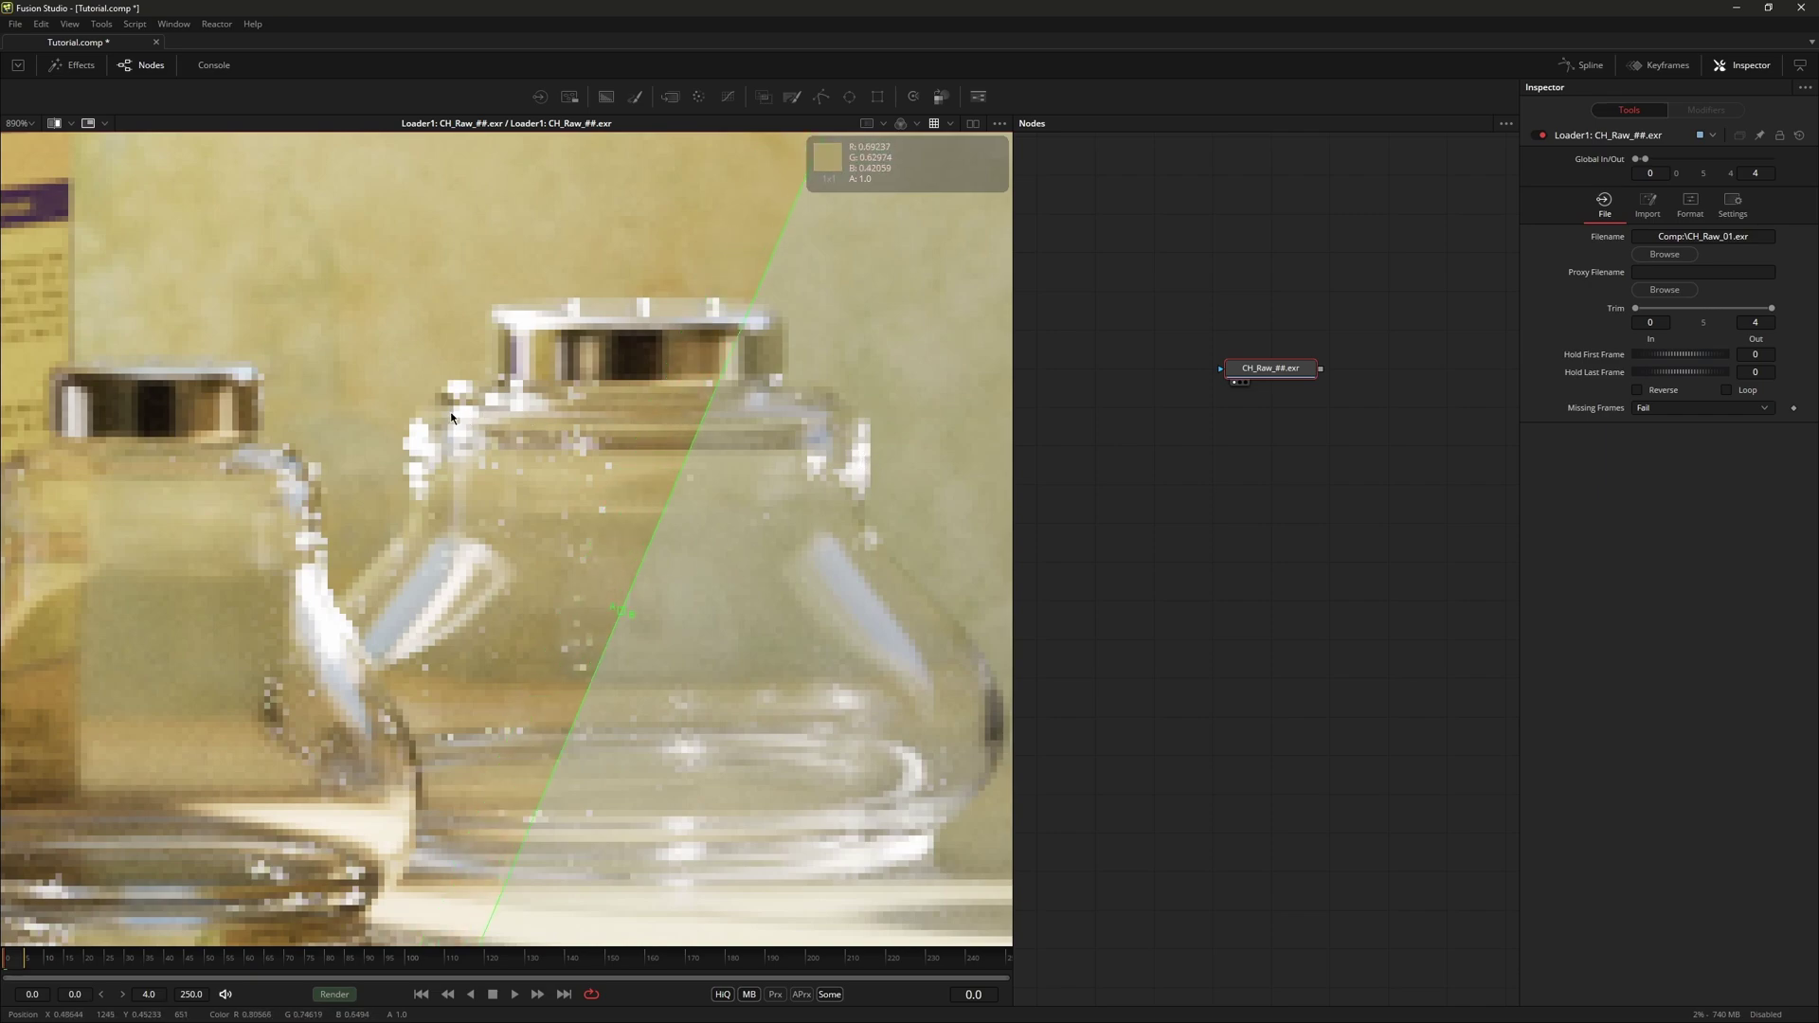
scroll(646, 554, "down", 5)
scroll(612, 493, "up", 3)
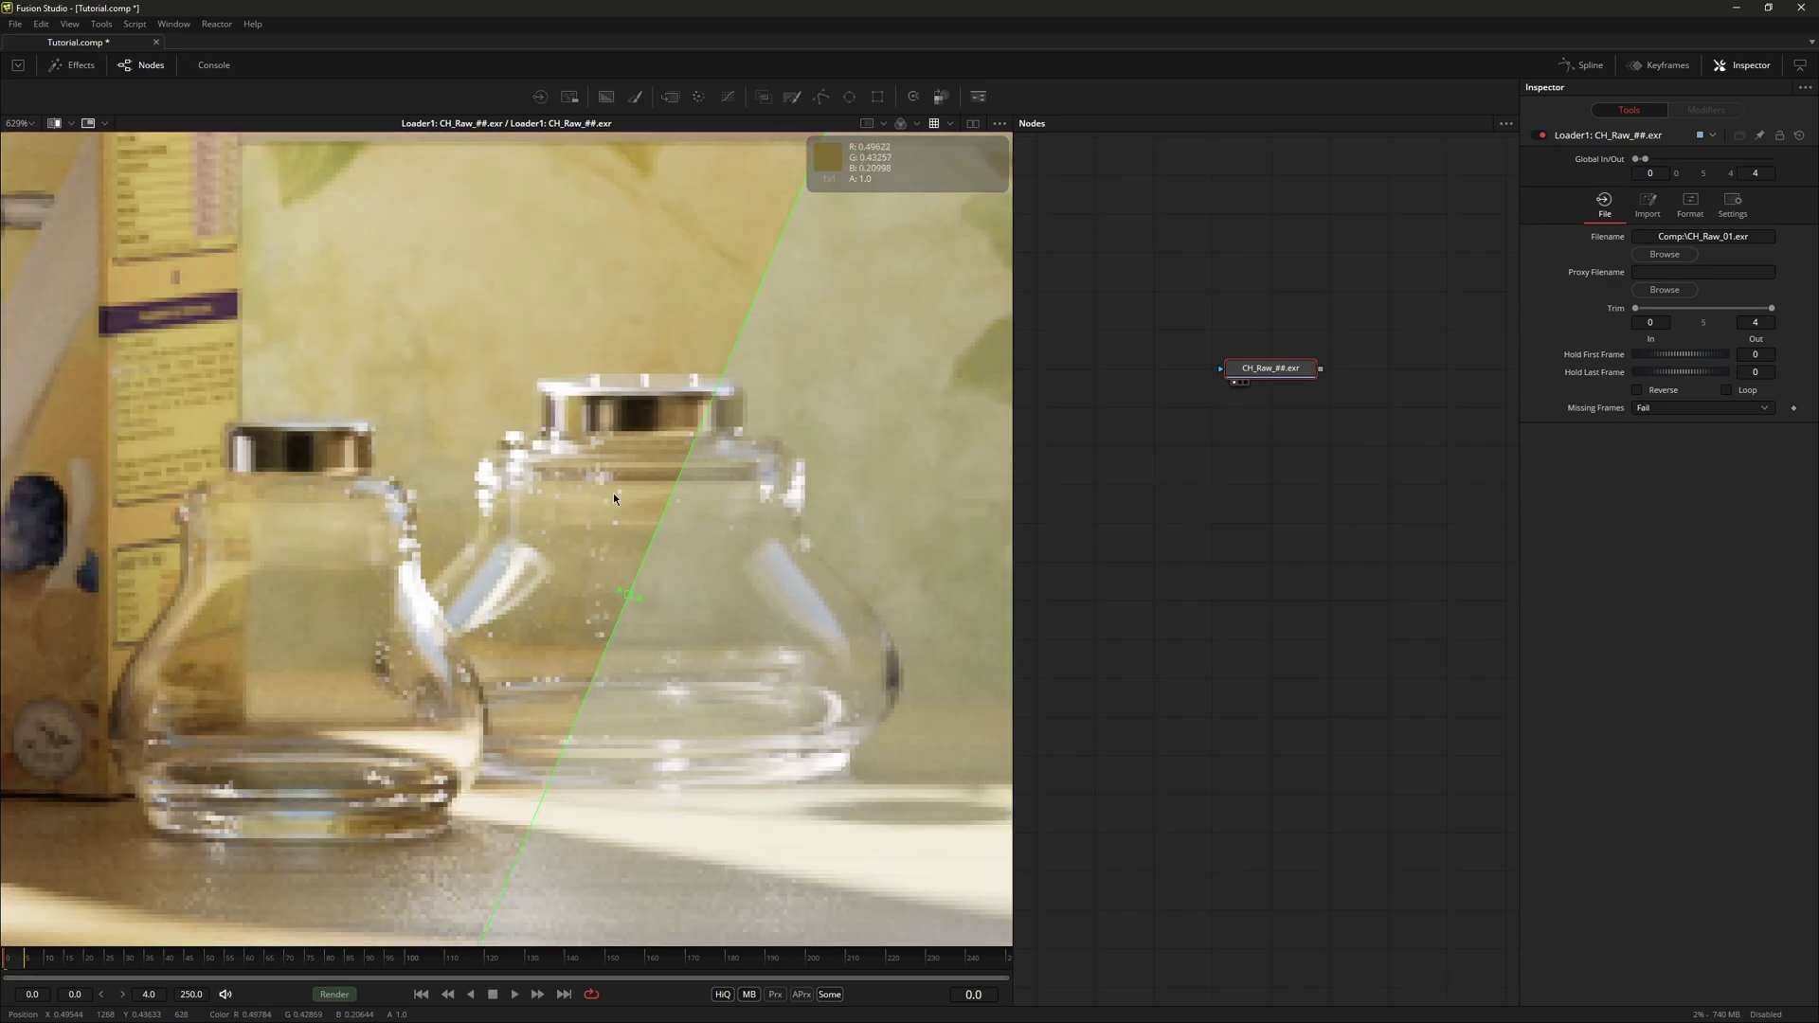
Step: Turn off the split wipe, fit the kitchen image, and add an OCIOColorspace node below the loader
left_click(54, 123)
scroll(571, 417, "down", 5)
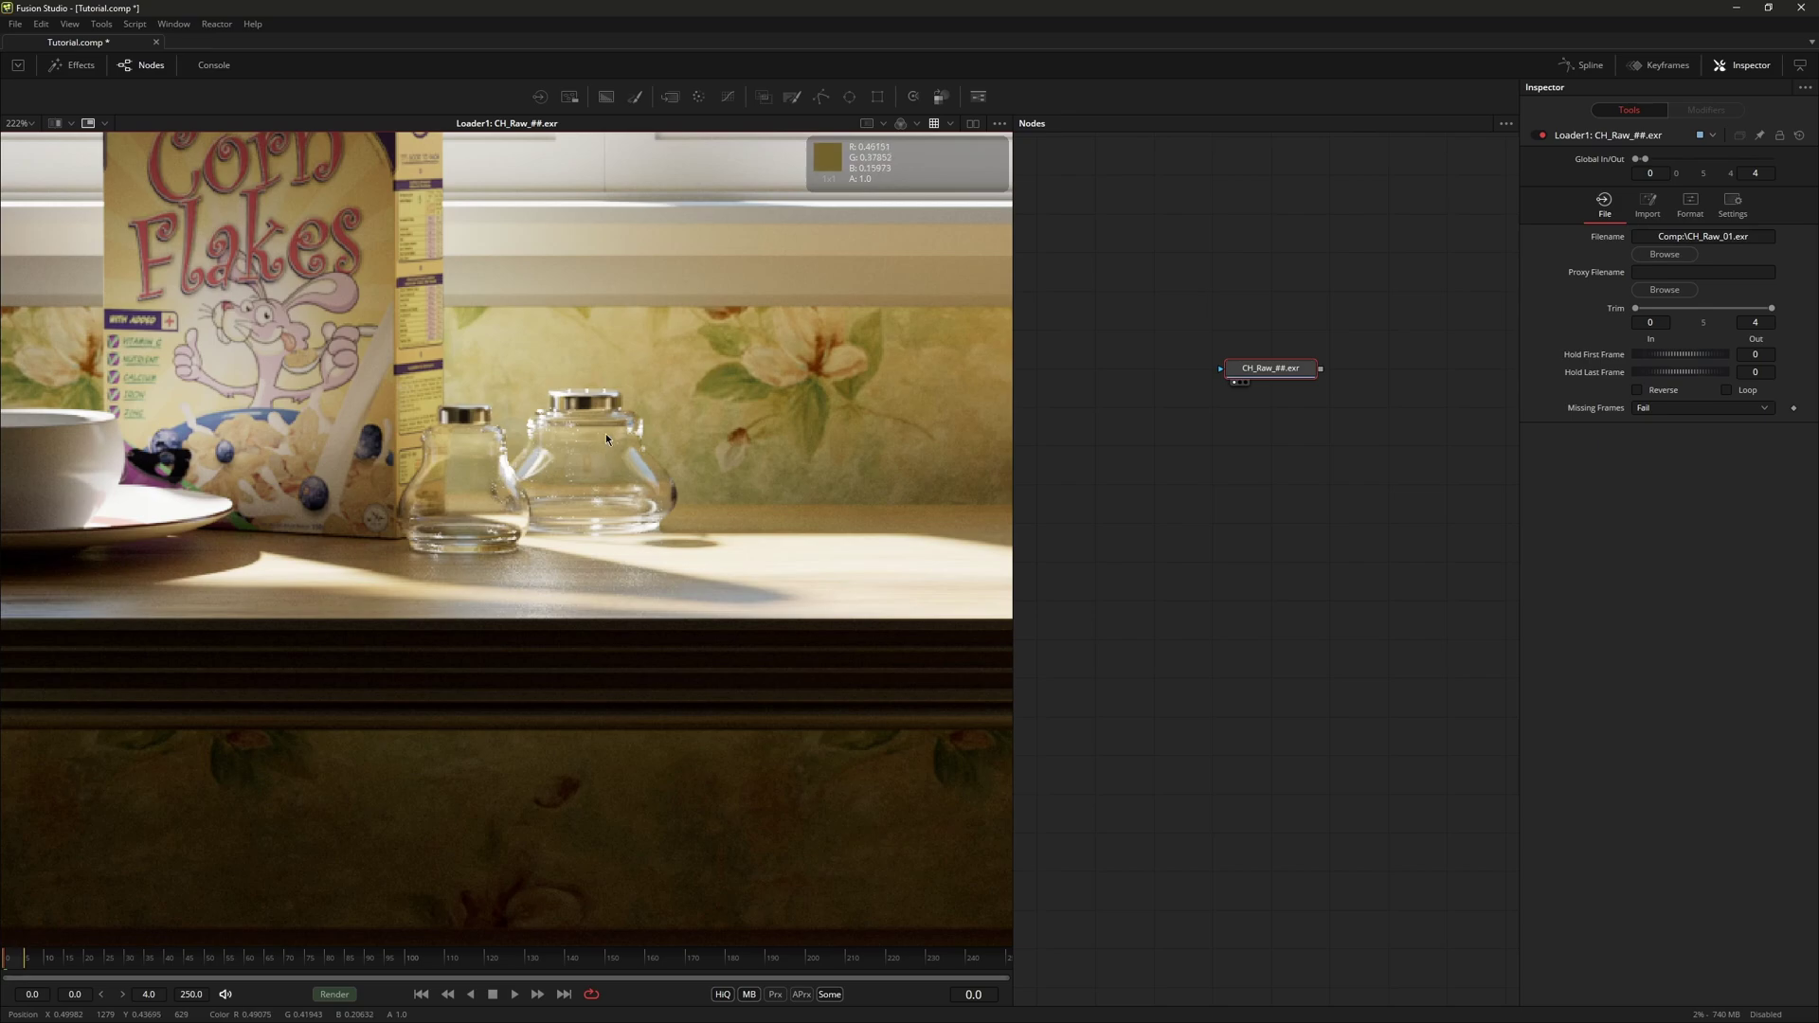
scroll(606, 434, "down", 3)
key("ctrl+f")
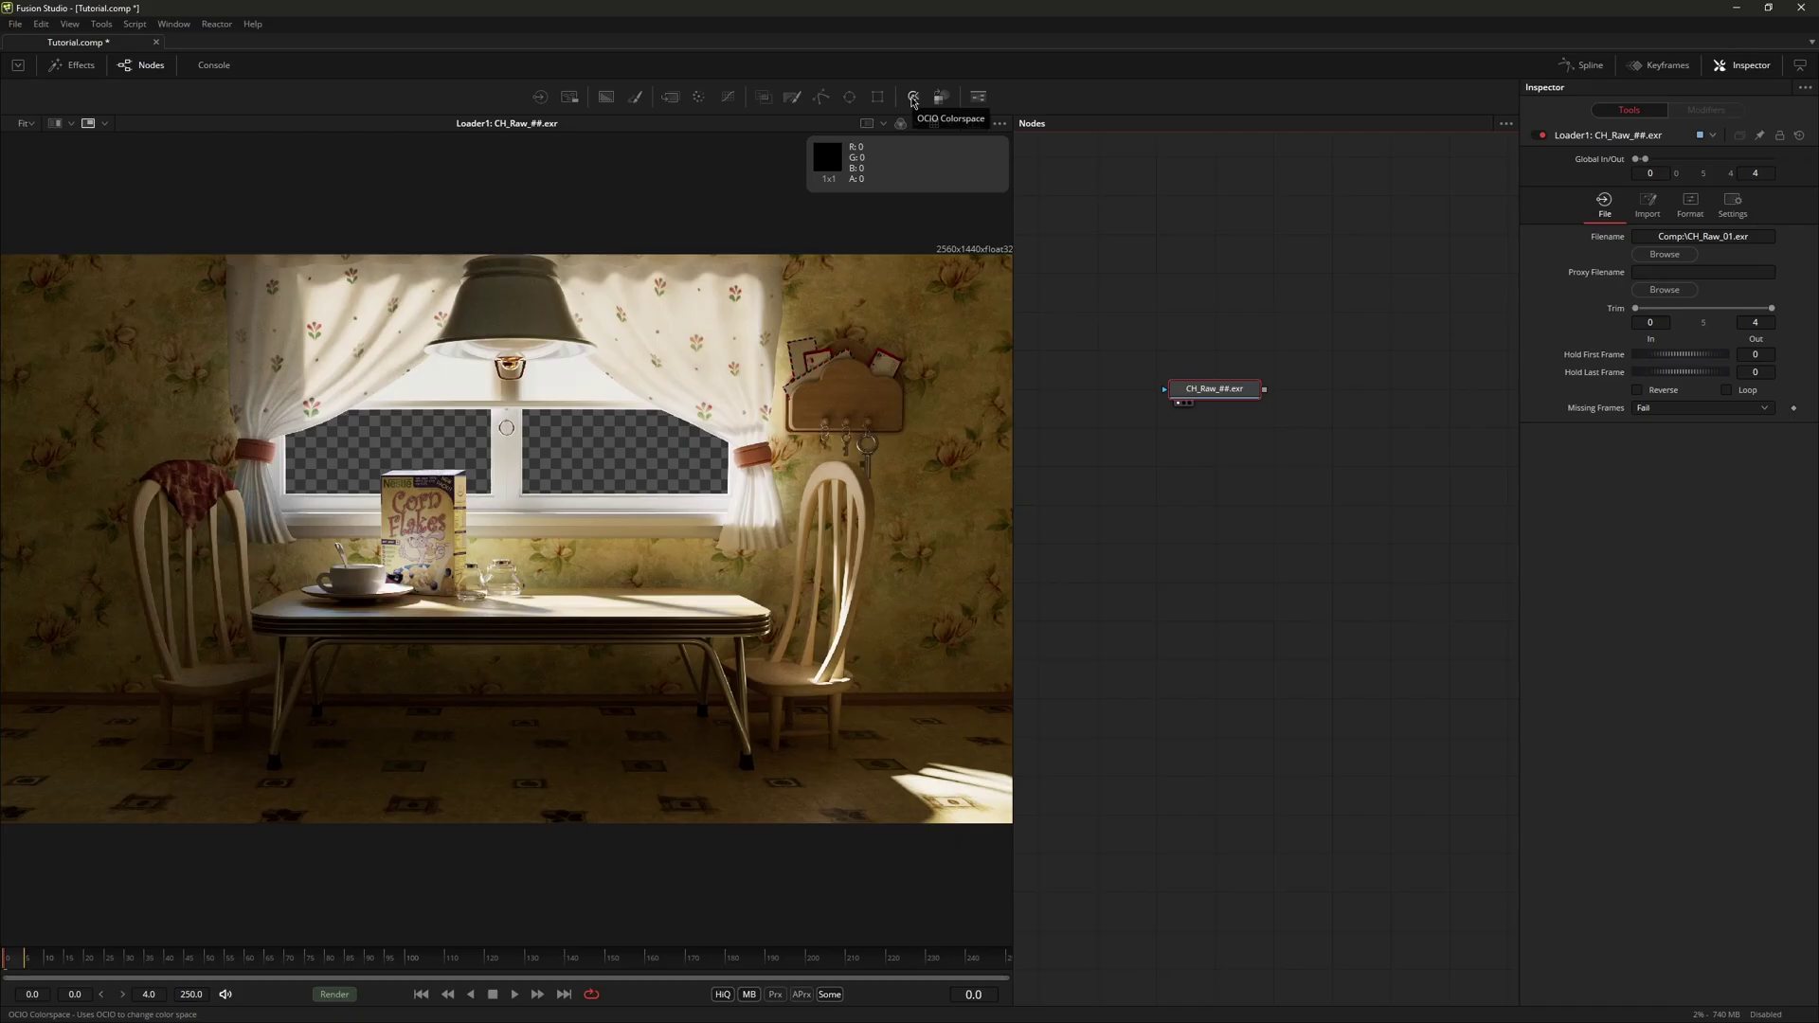
left_click_drag(913, 98, 1214, 583)
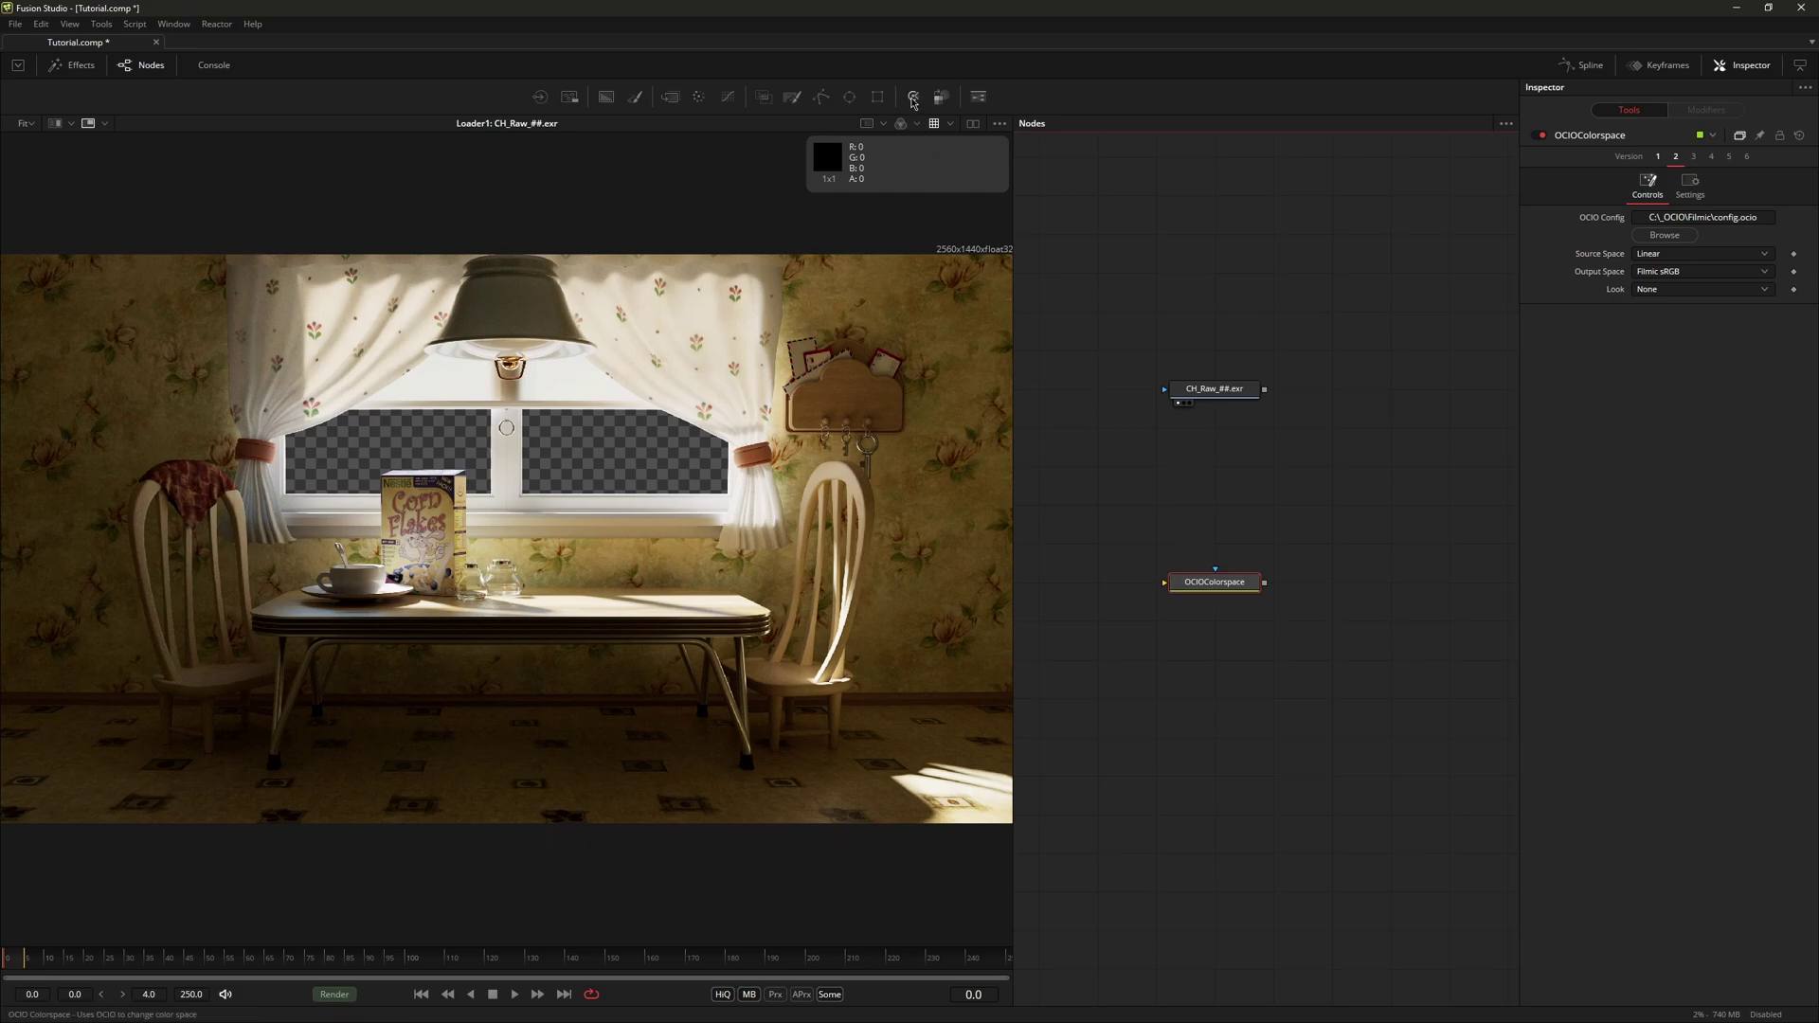
Step: Add a second OCIOColorspace node to the right and paste a copy of the CH_Raw loader
left_click(1382, 575)
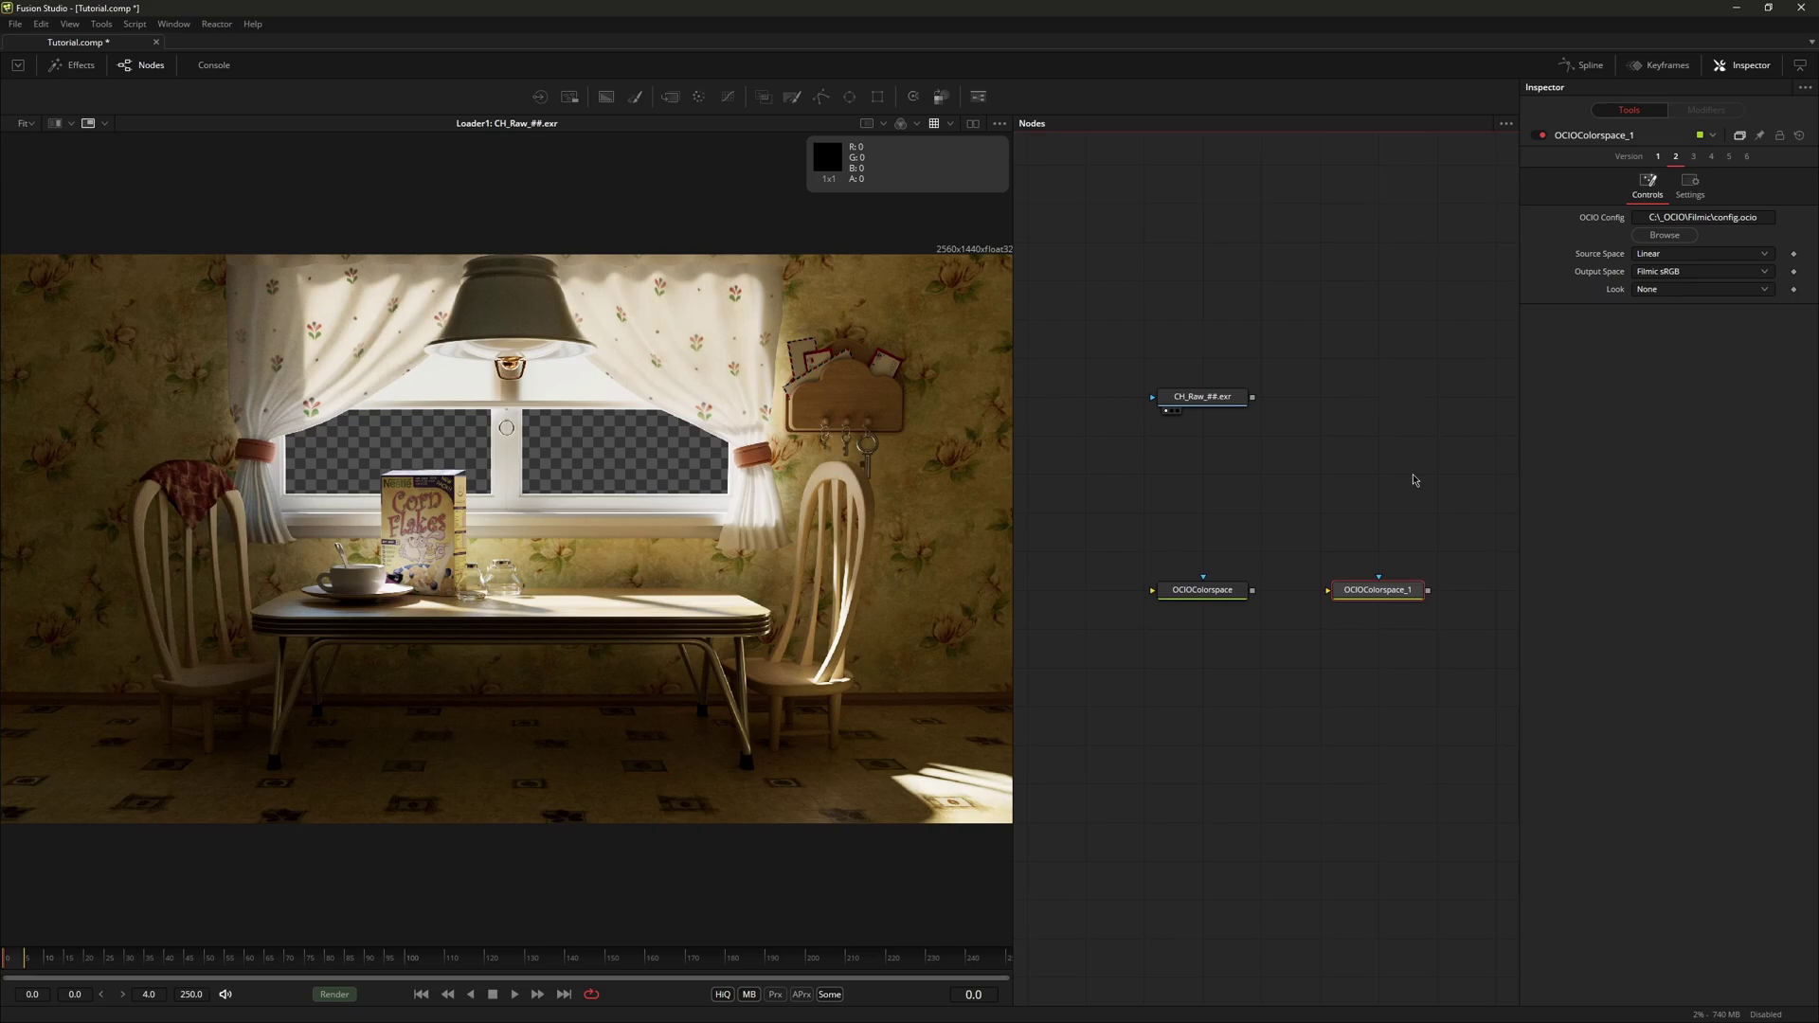
left_click(1203, 398)
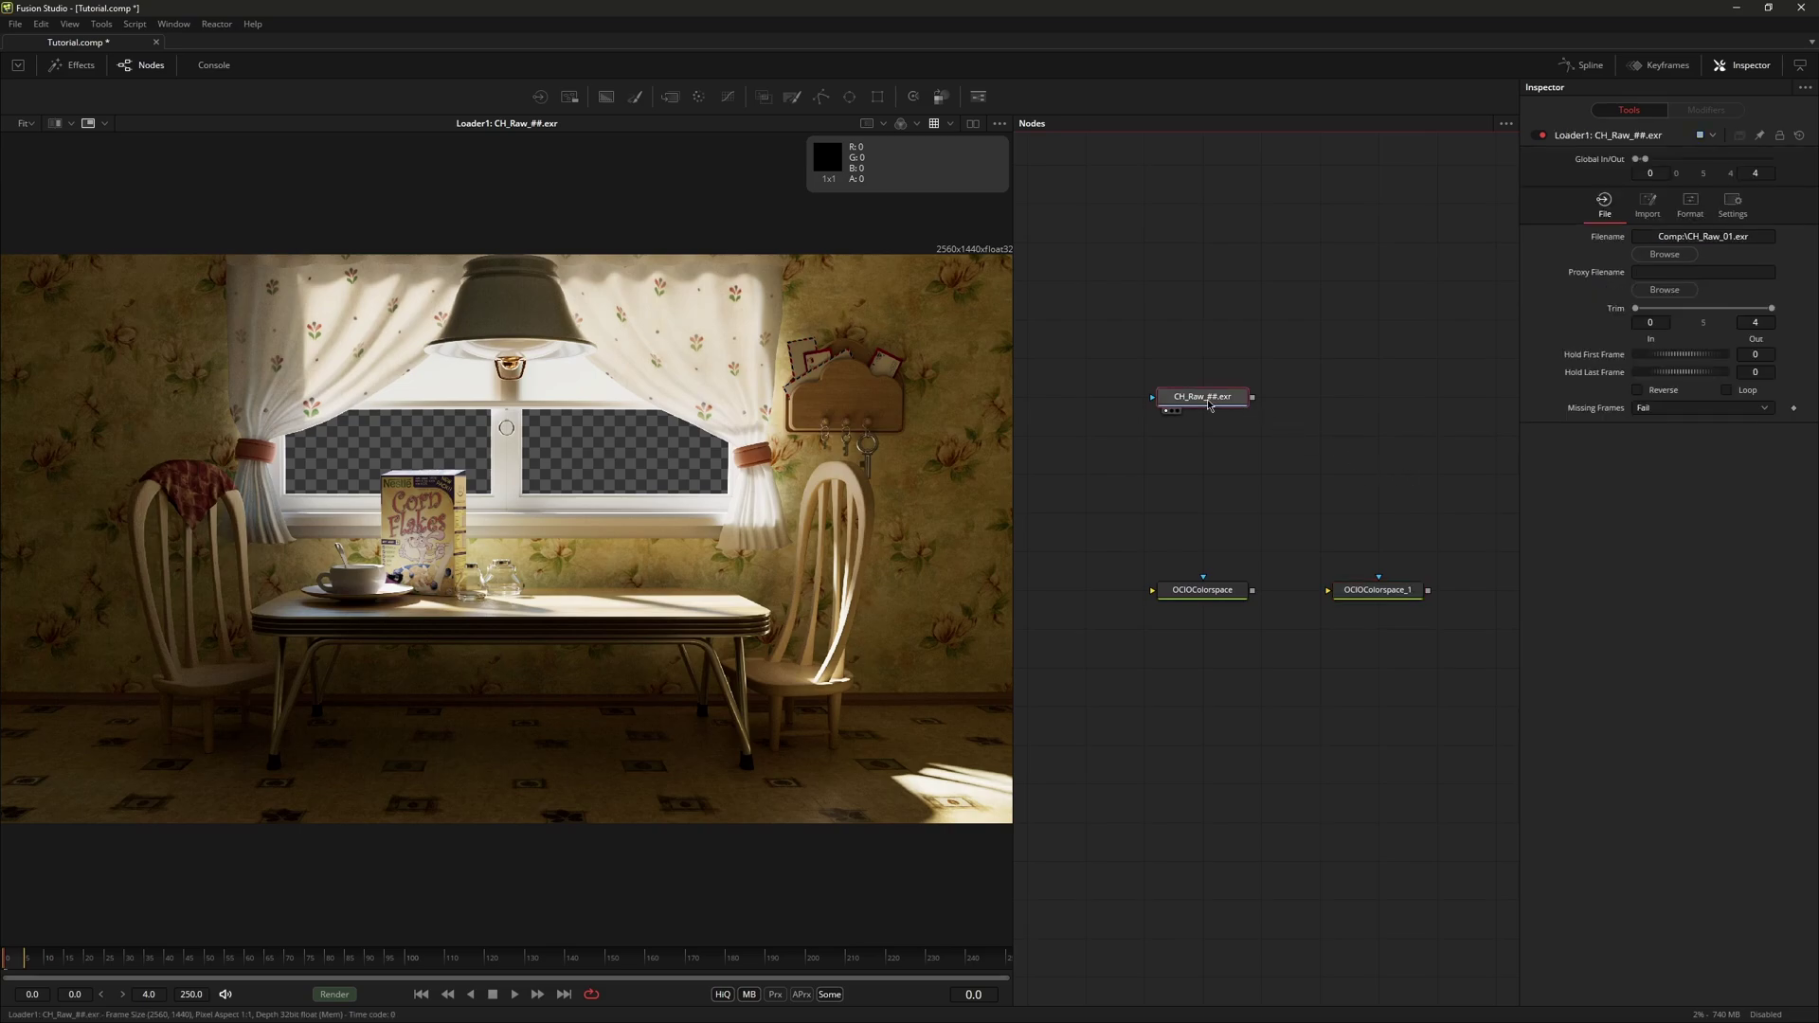
left_click(1376, 406)
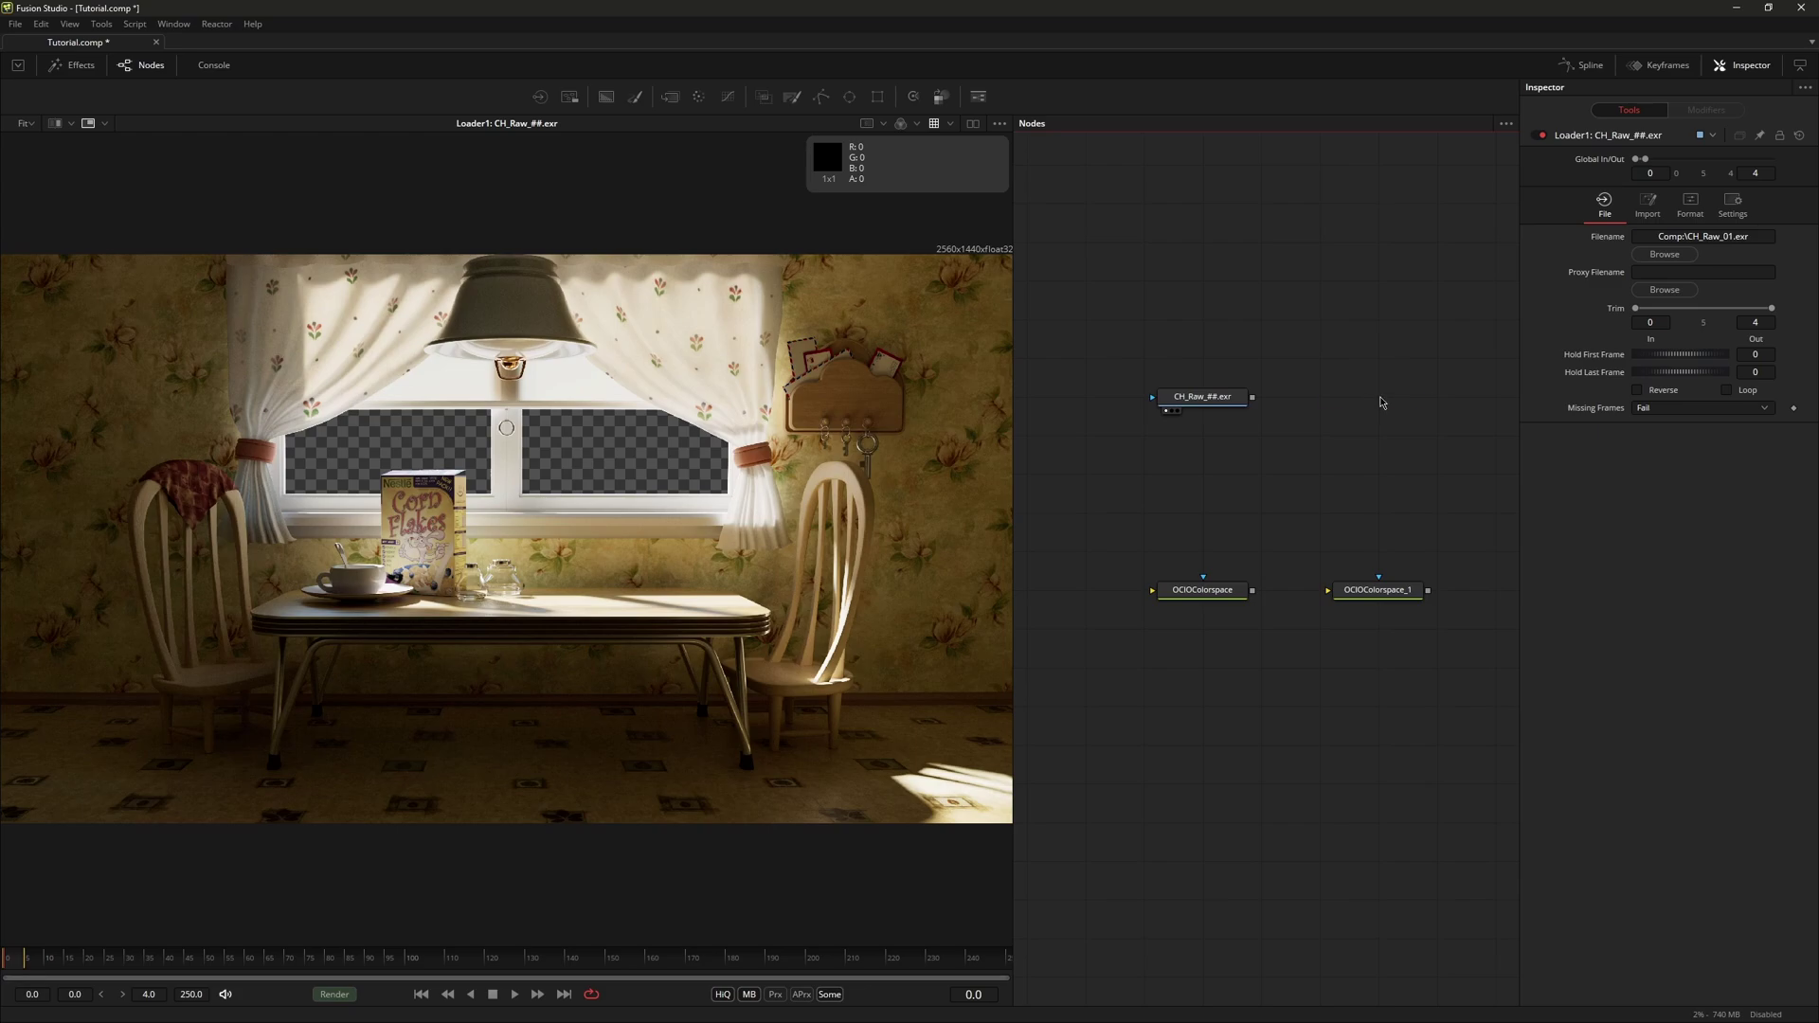
key("ctrl+v")
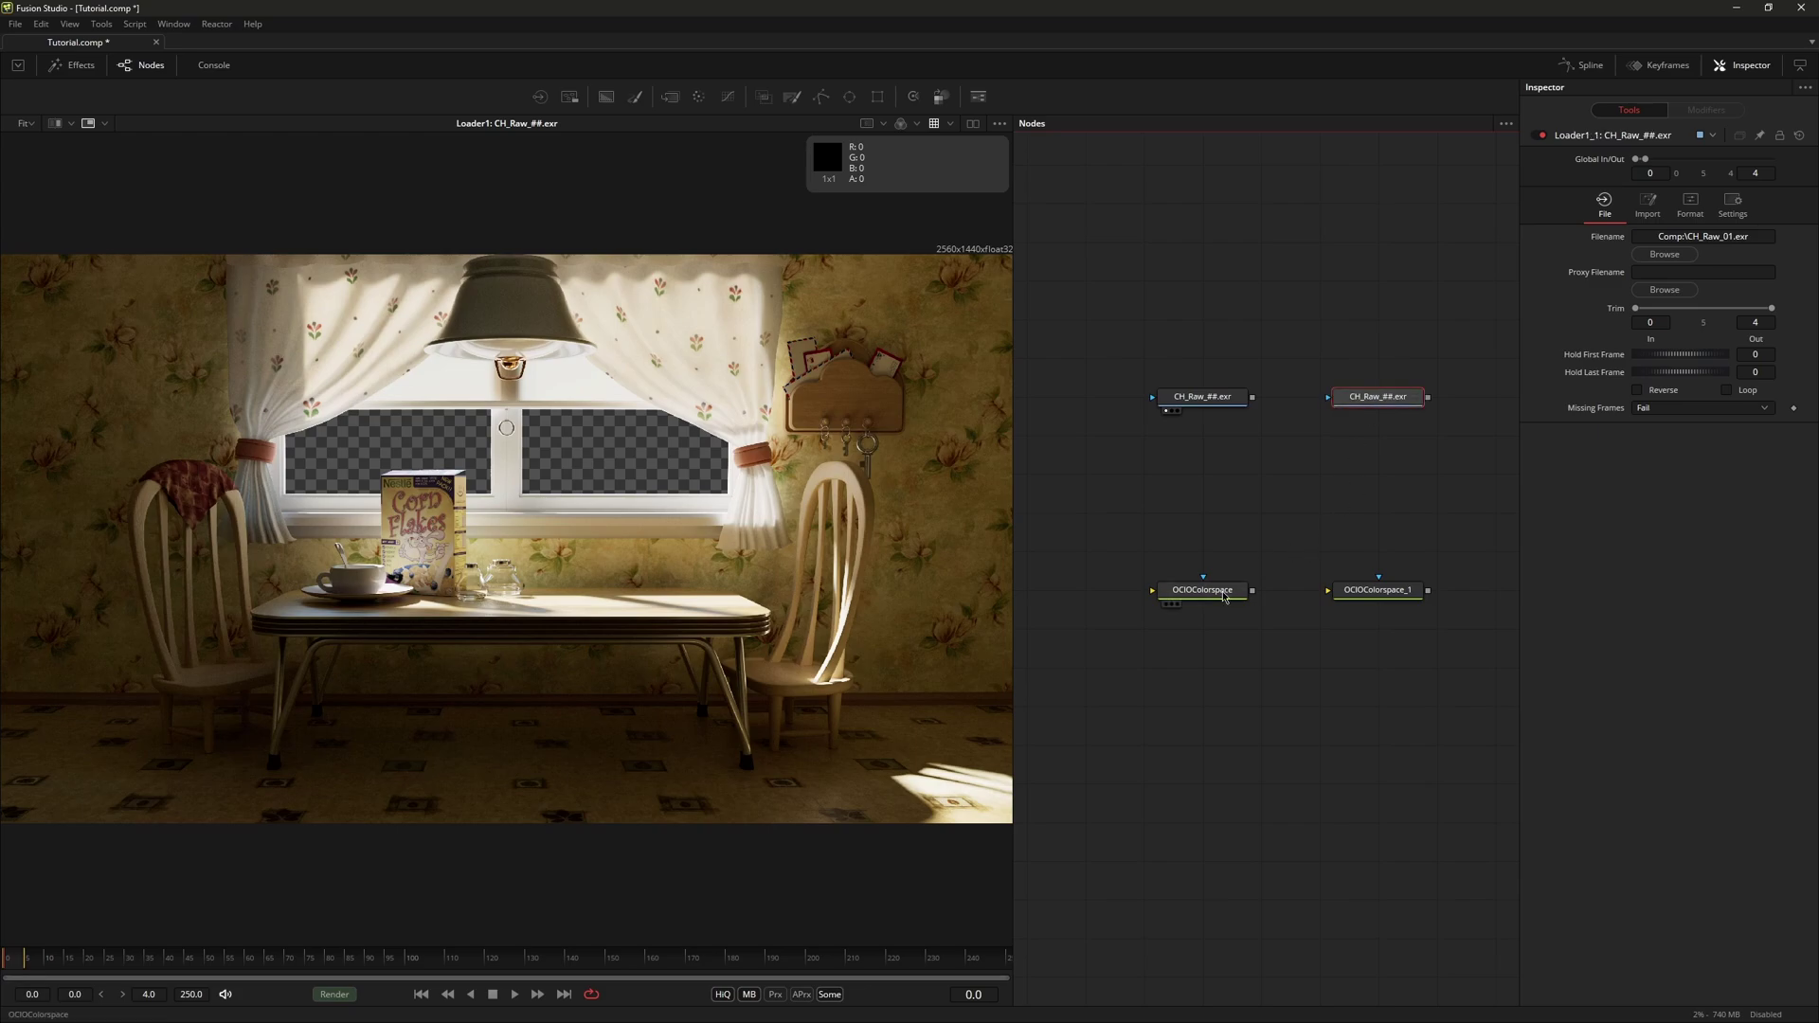
Step: Rename the two colorspace nodes ACES and Filmic
left_click(1224, 591)
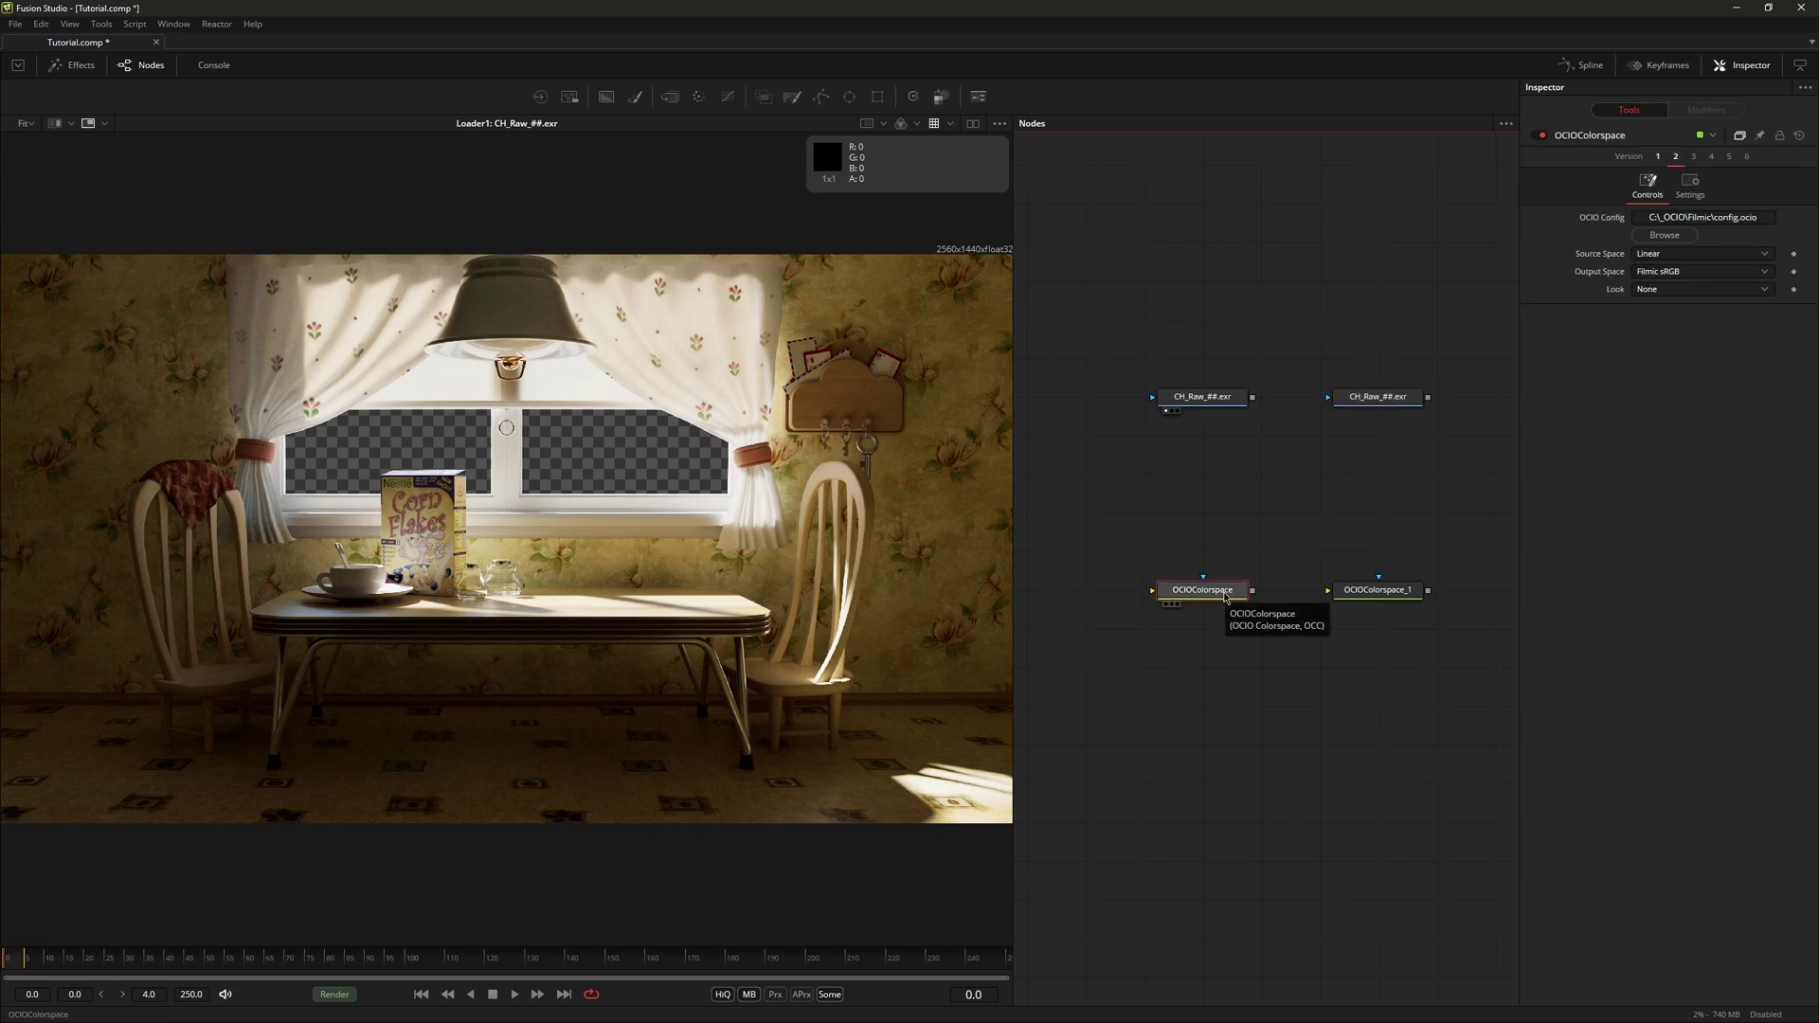
key("F2")
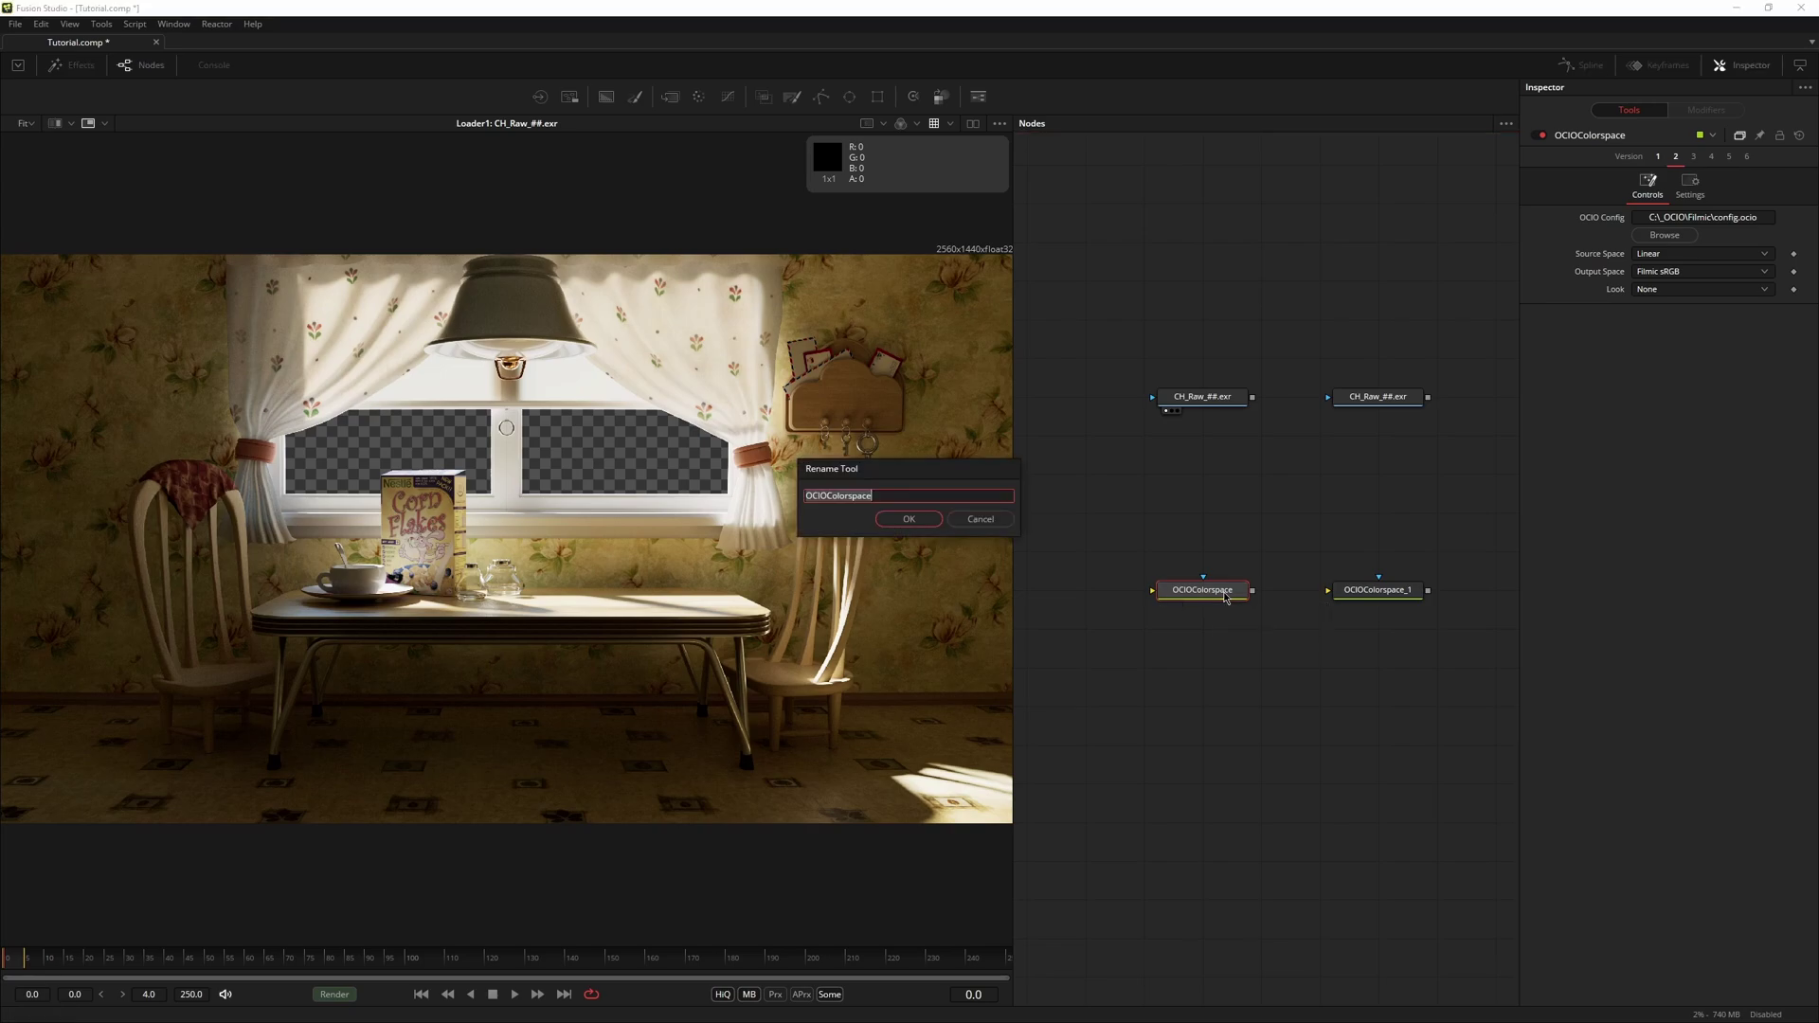
type("ACES")
left_click(924, 519)
left_click(1393, 597)
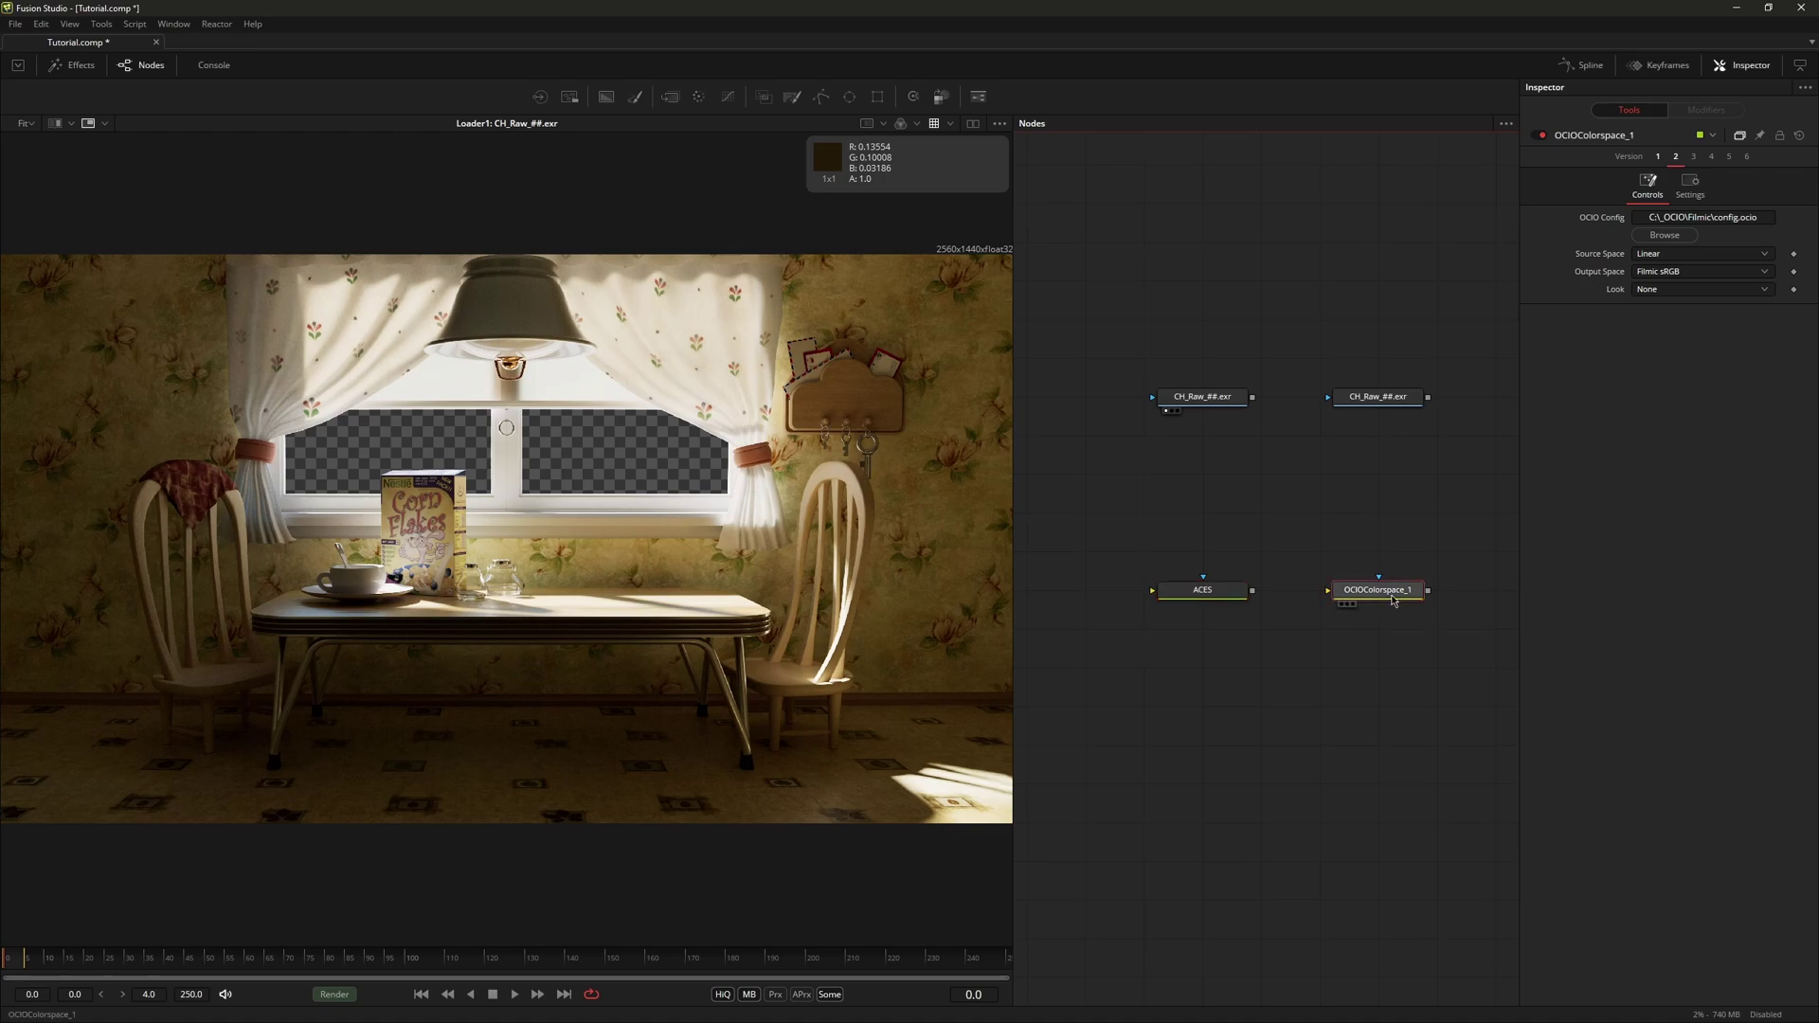
key("F2")
type("Filmic")
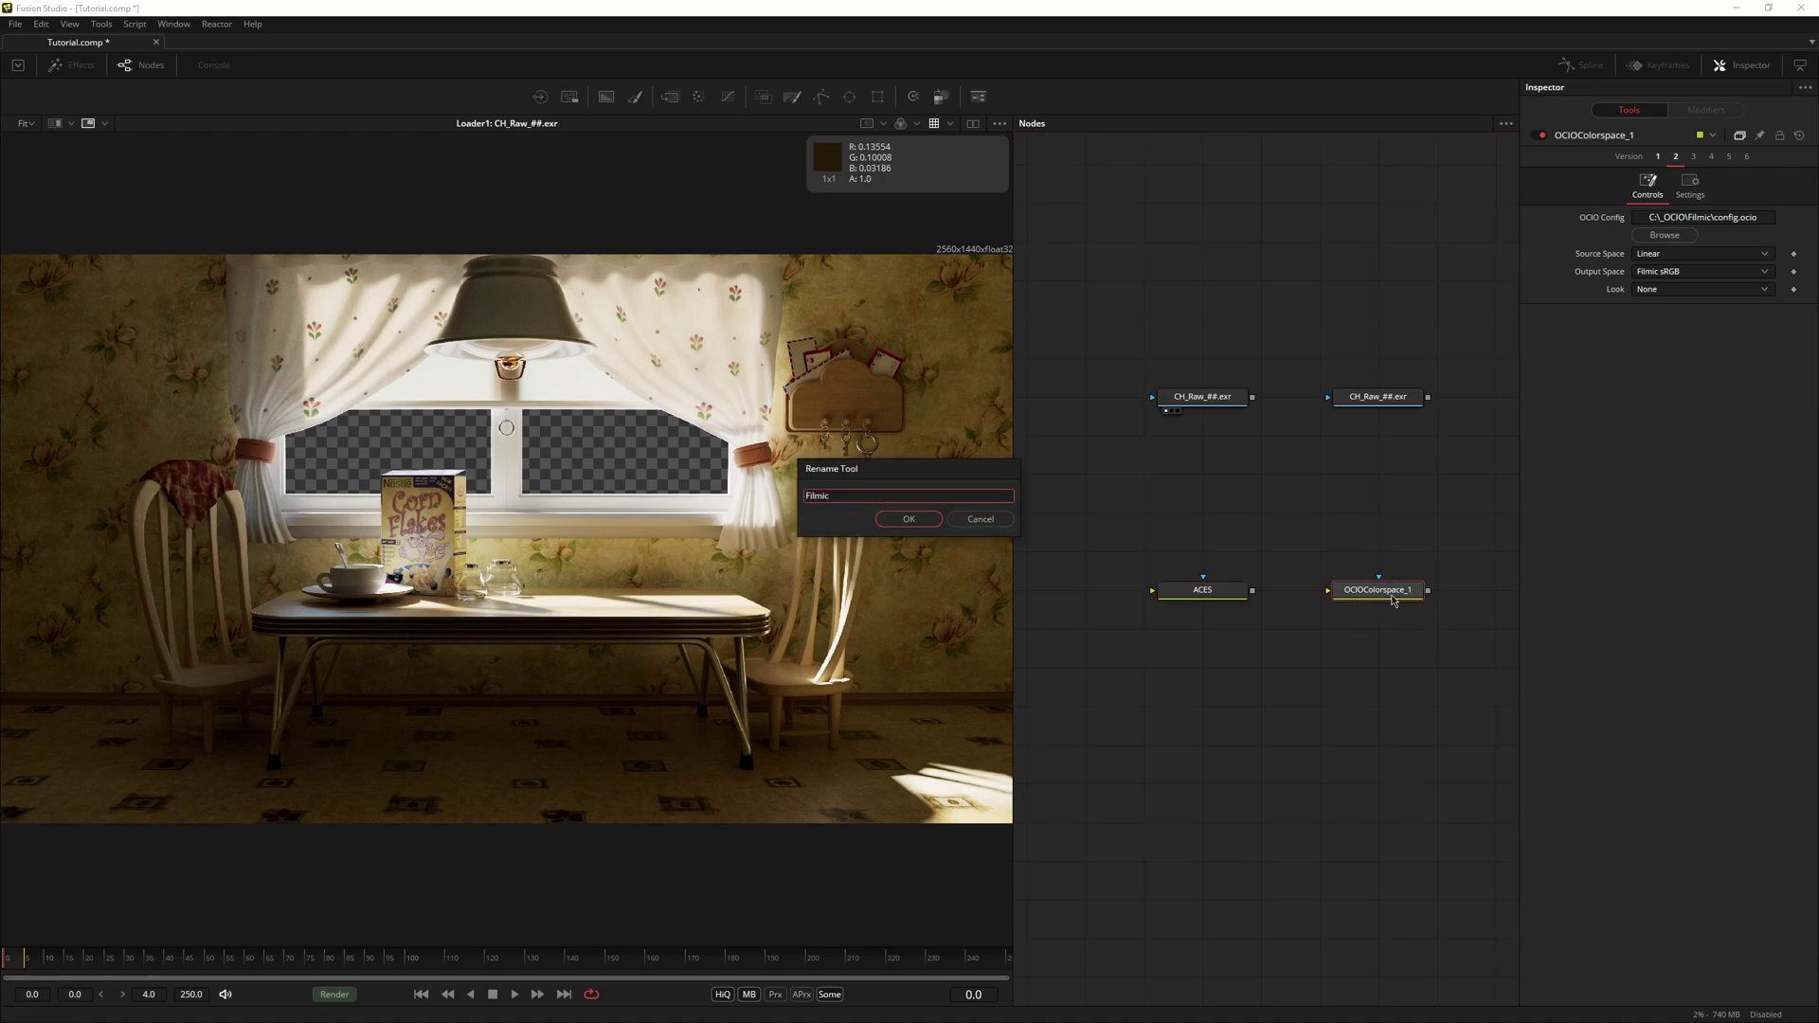
left_click(909, 520)
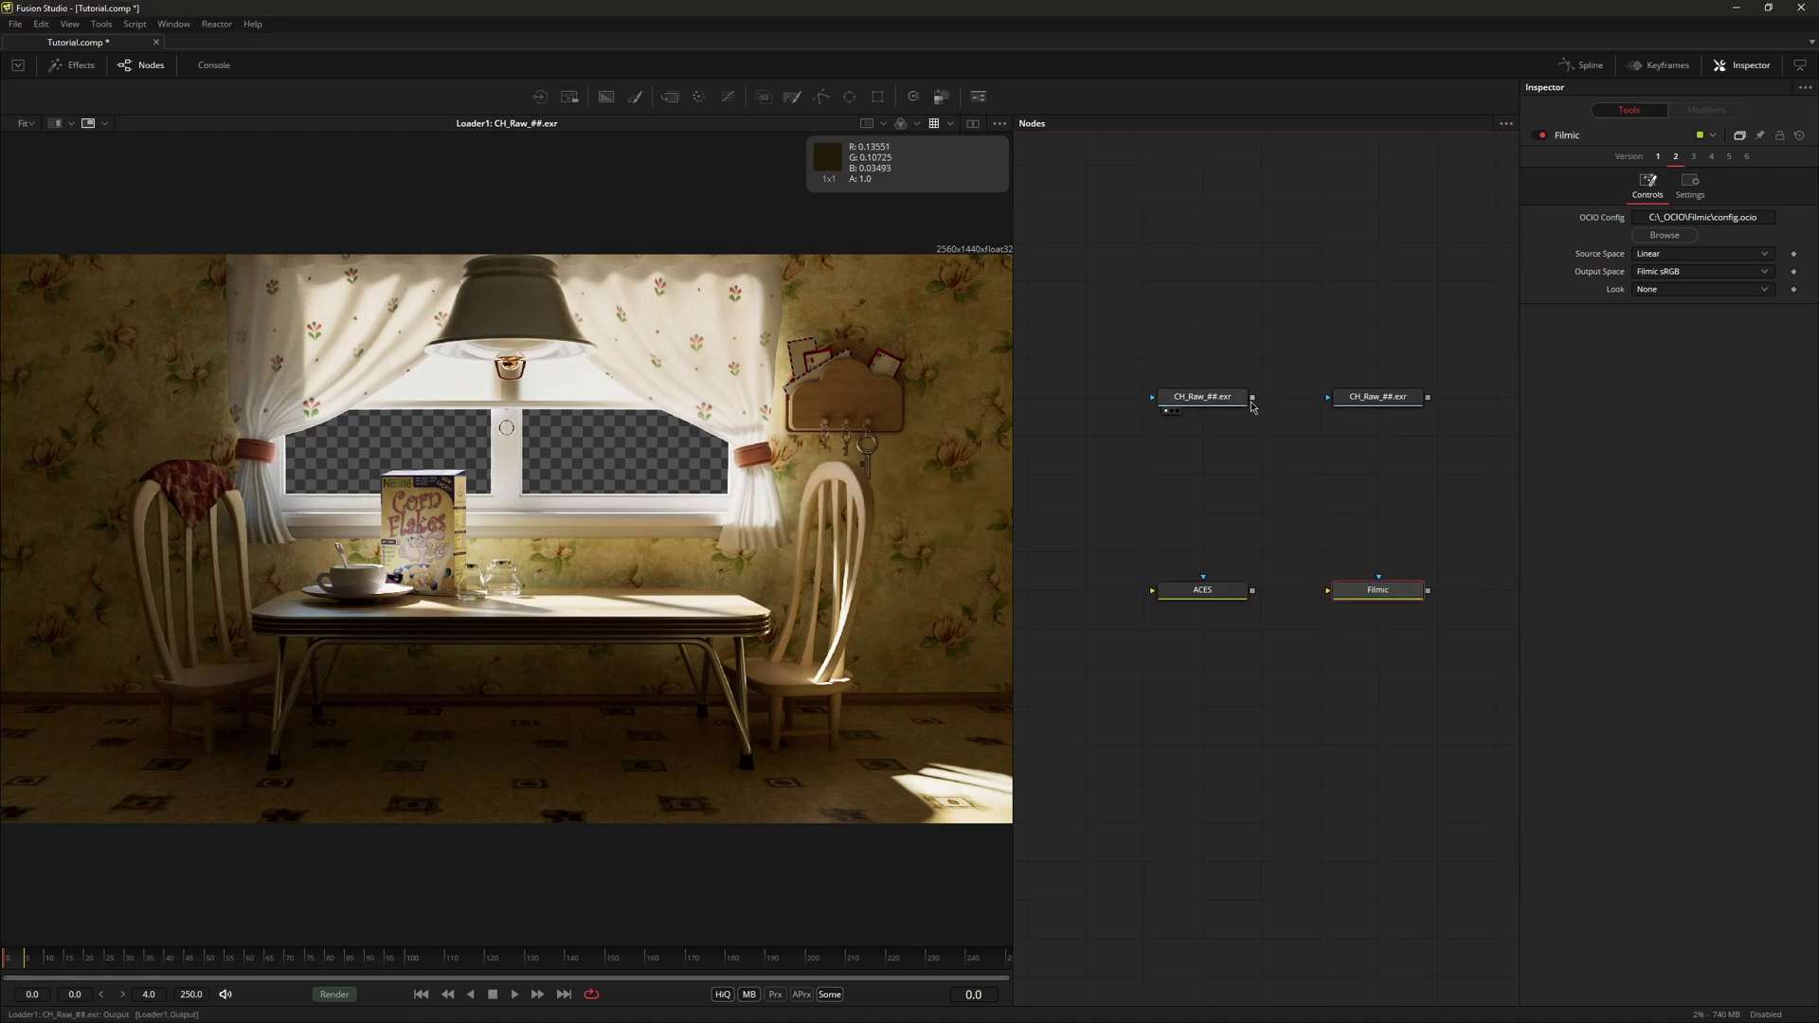
left_click(1219, 592)
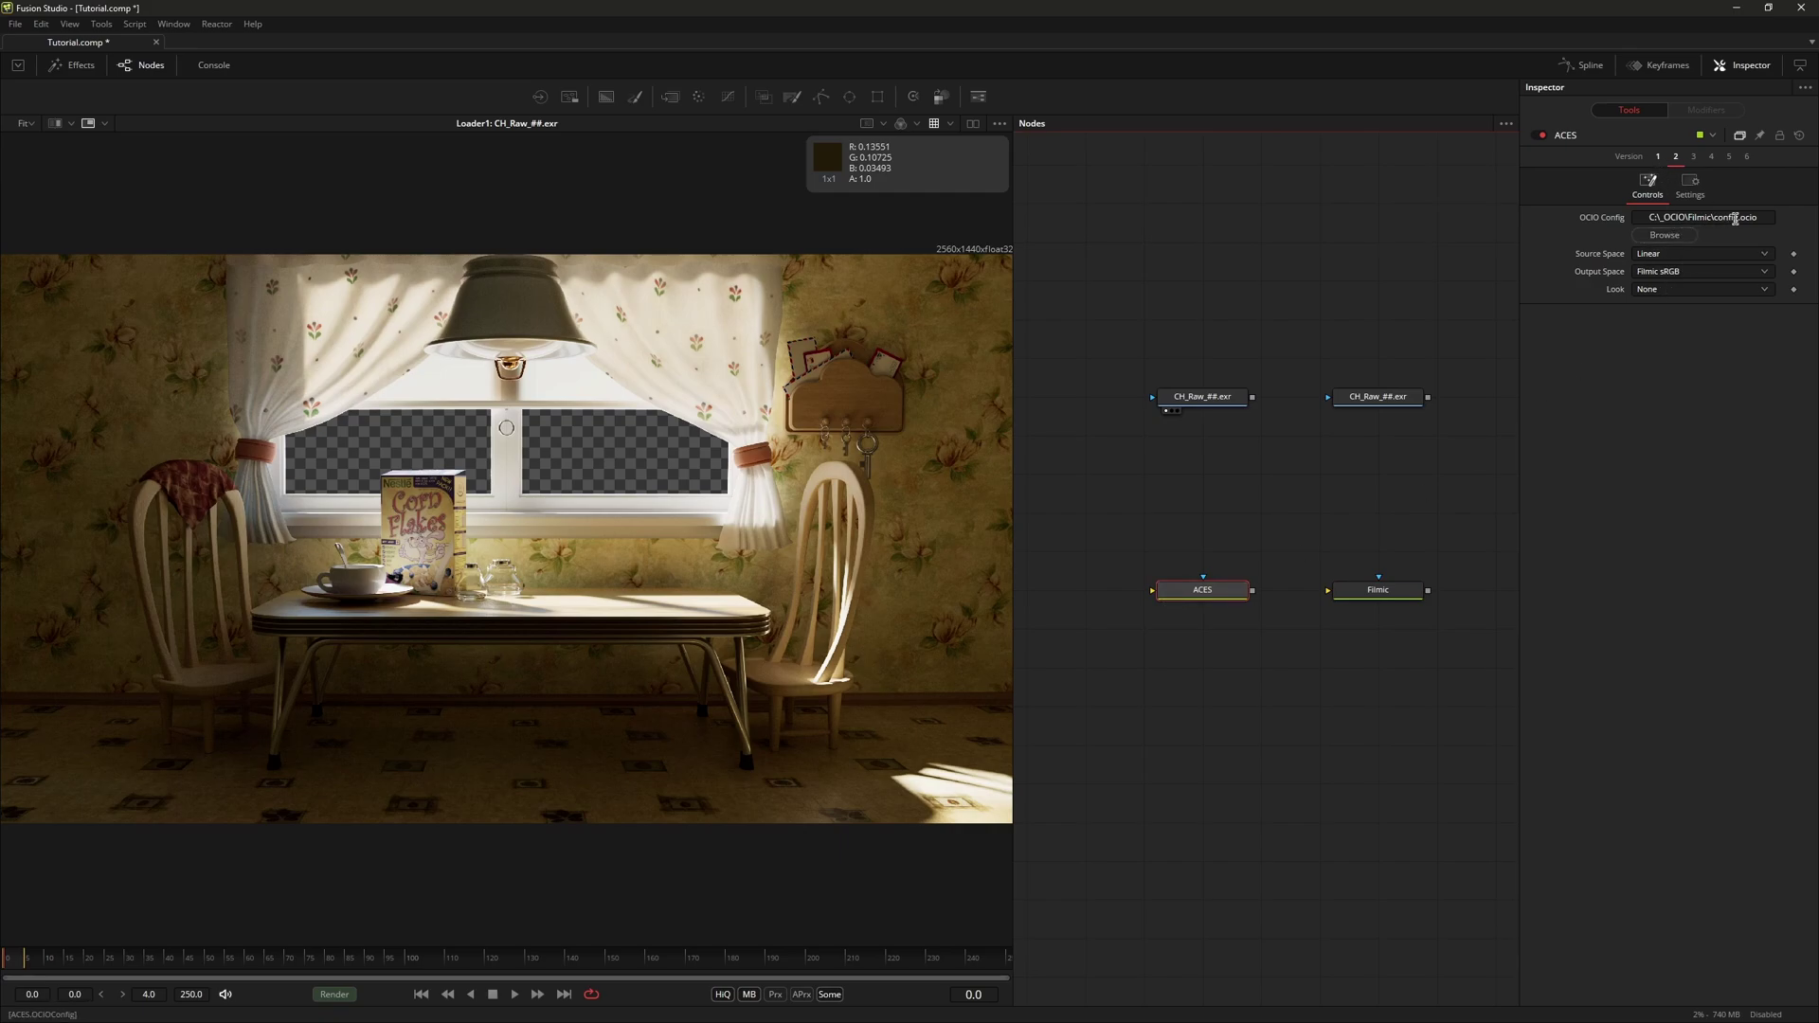
Step: Set ACES to the aces_1.0.3 config, connect each loader to ACES and Filmic, and view ACES
left_click(1659, 157)
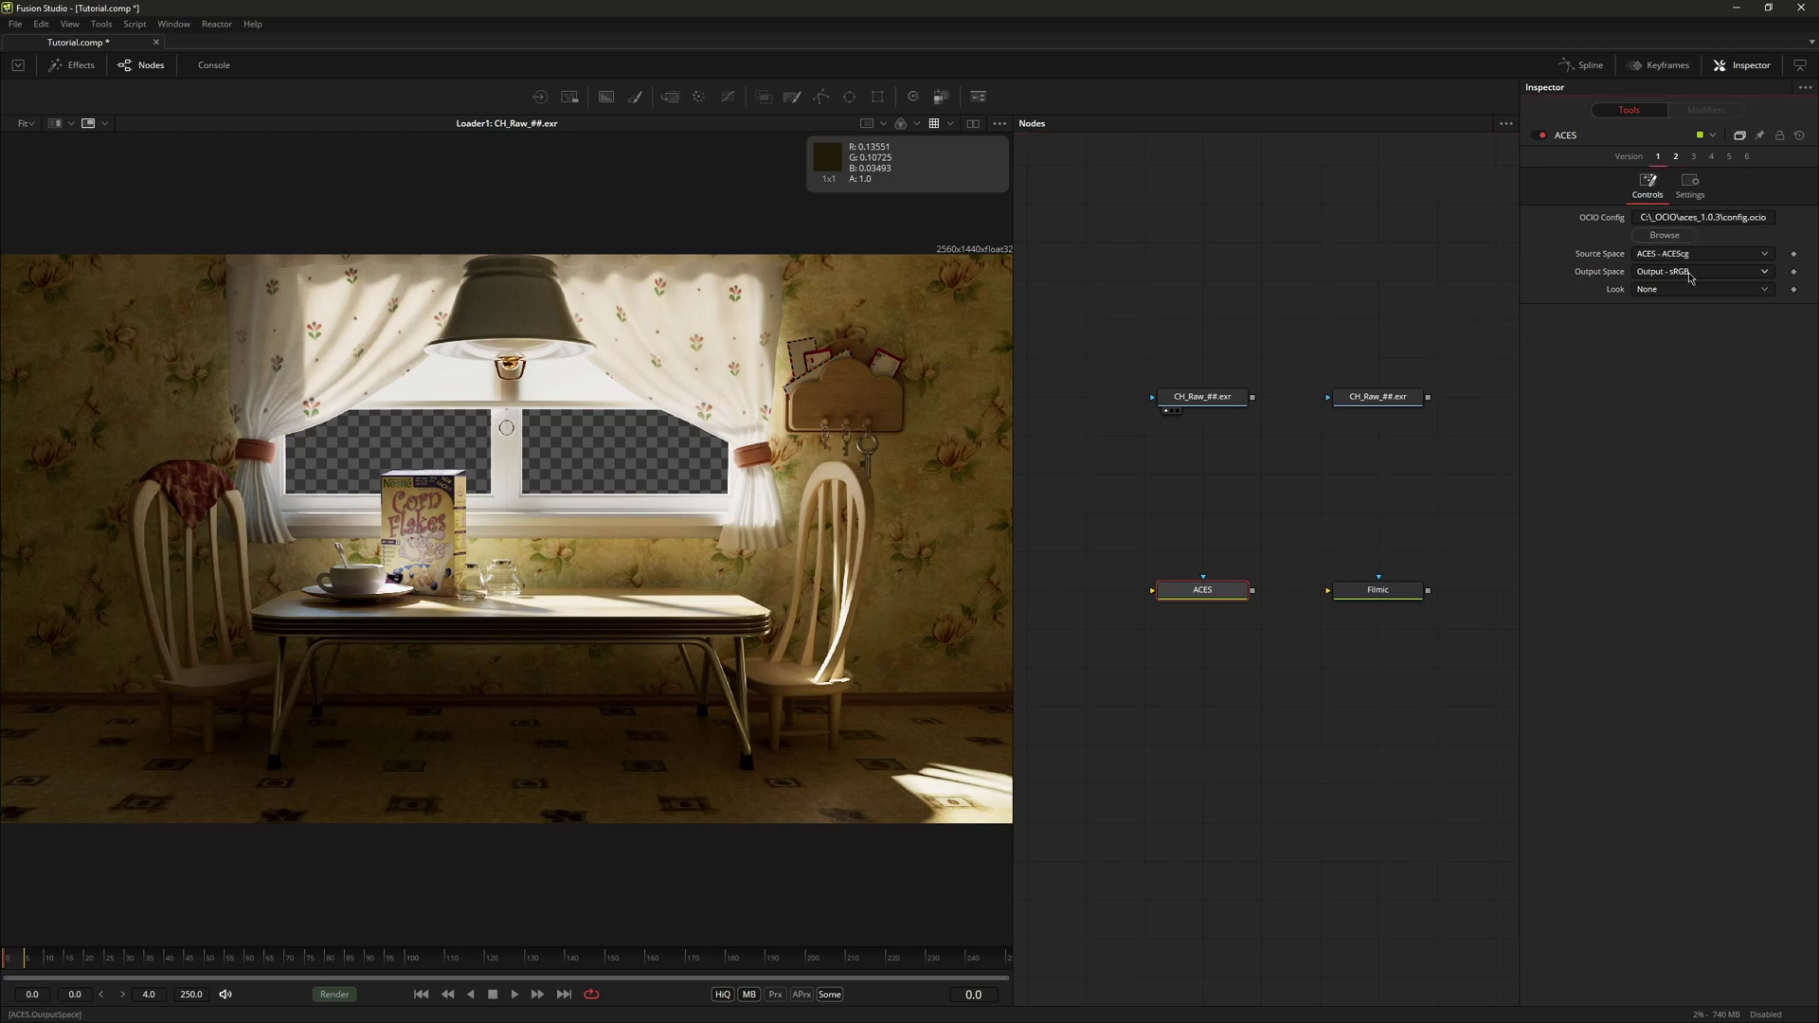
left_click_drag(1252, 397, 1219, 588)
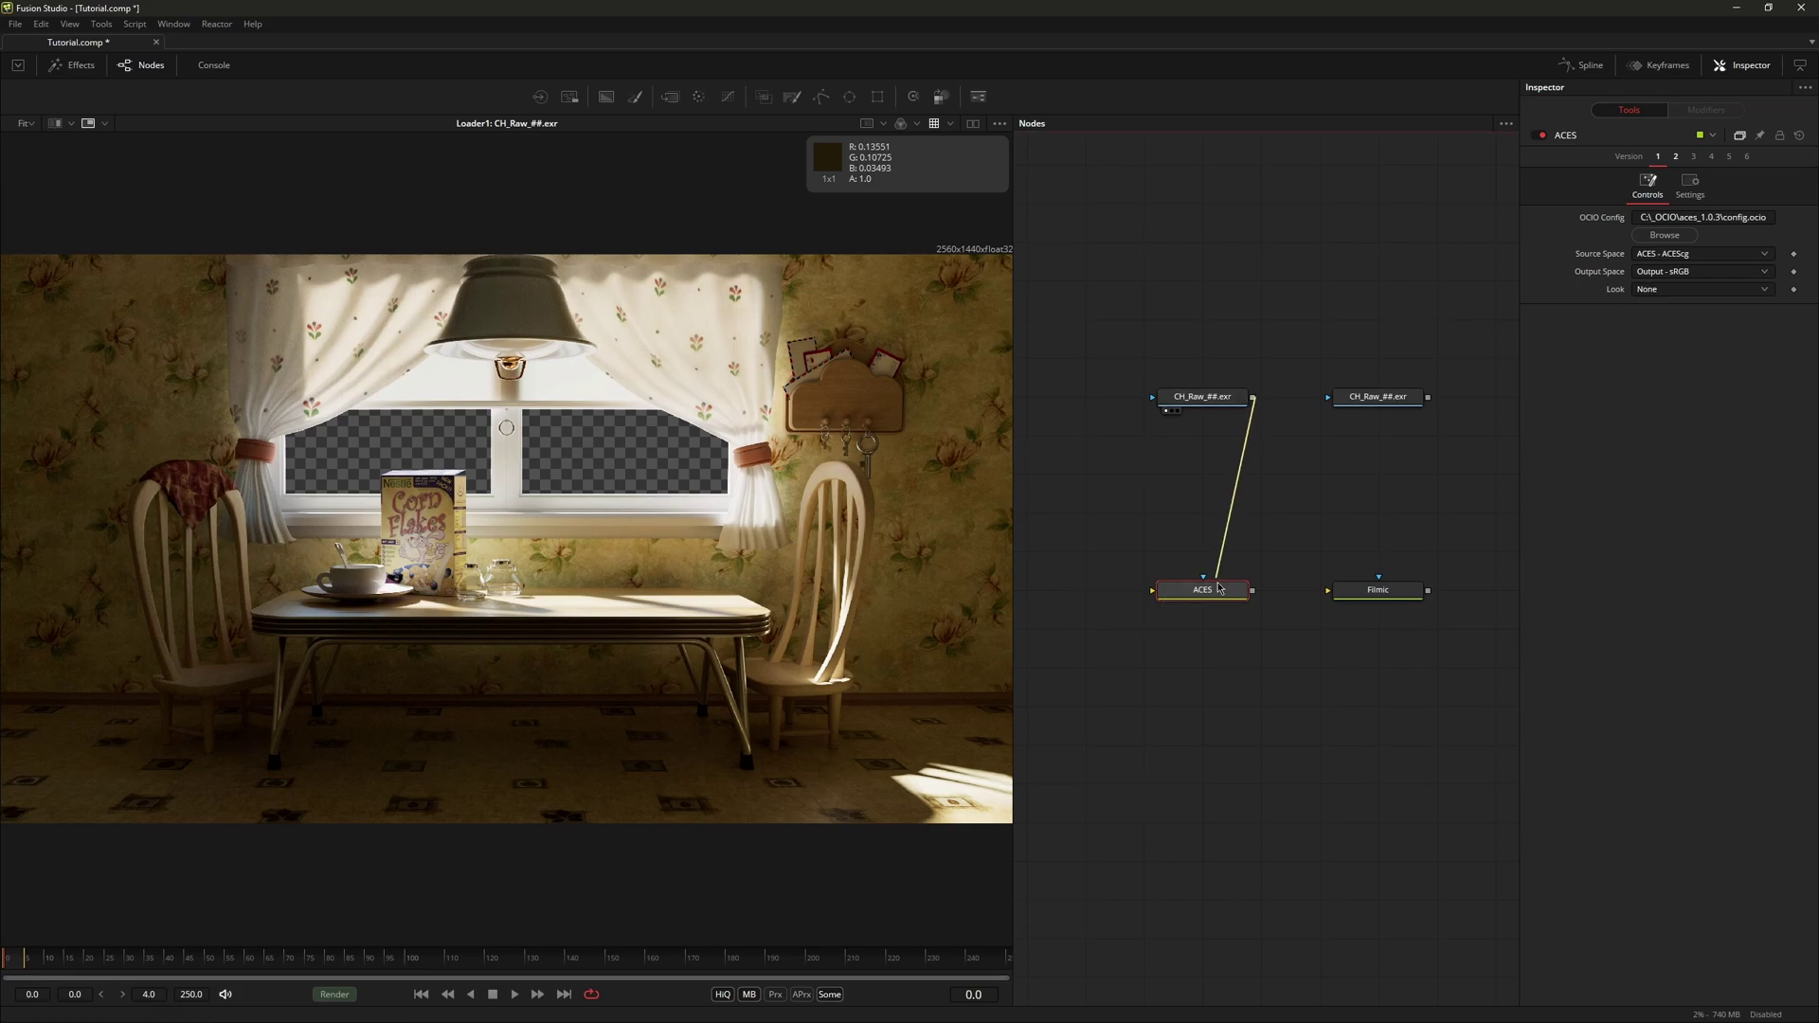
mouse_move(1428, 397)
left_mouse_down()
mouse_move(1431, 503)
mouse_move(1380, 584)
left_mouse_up()
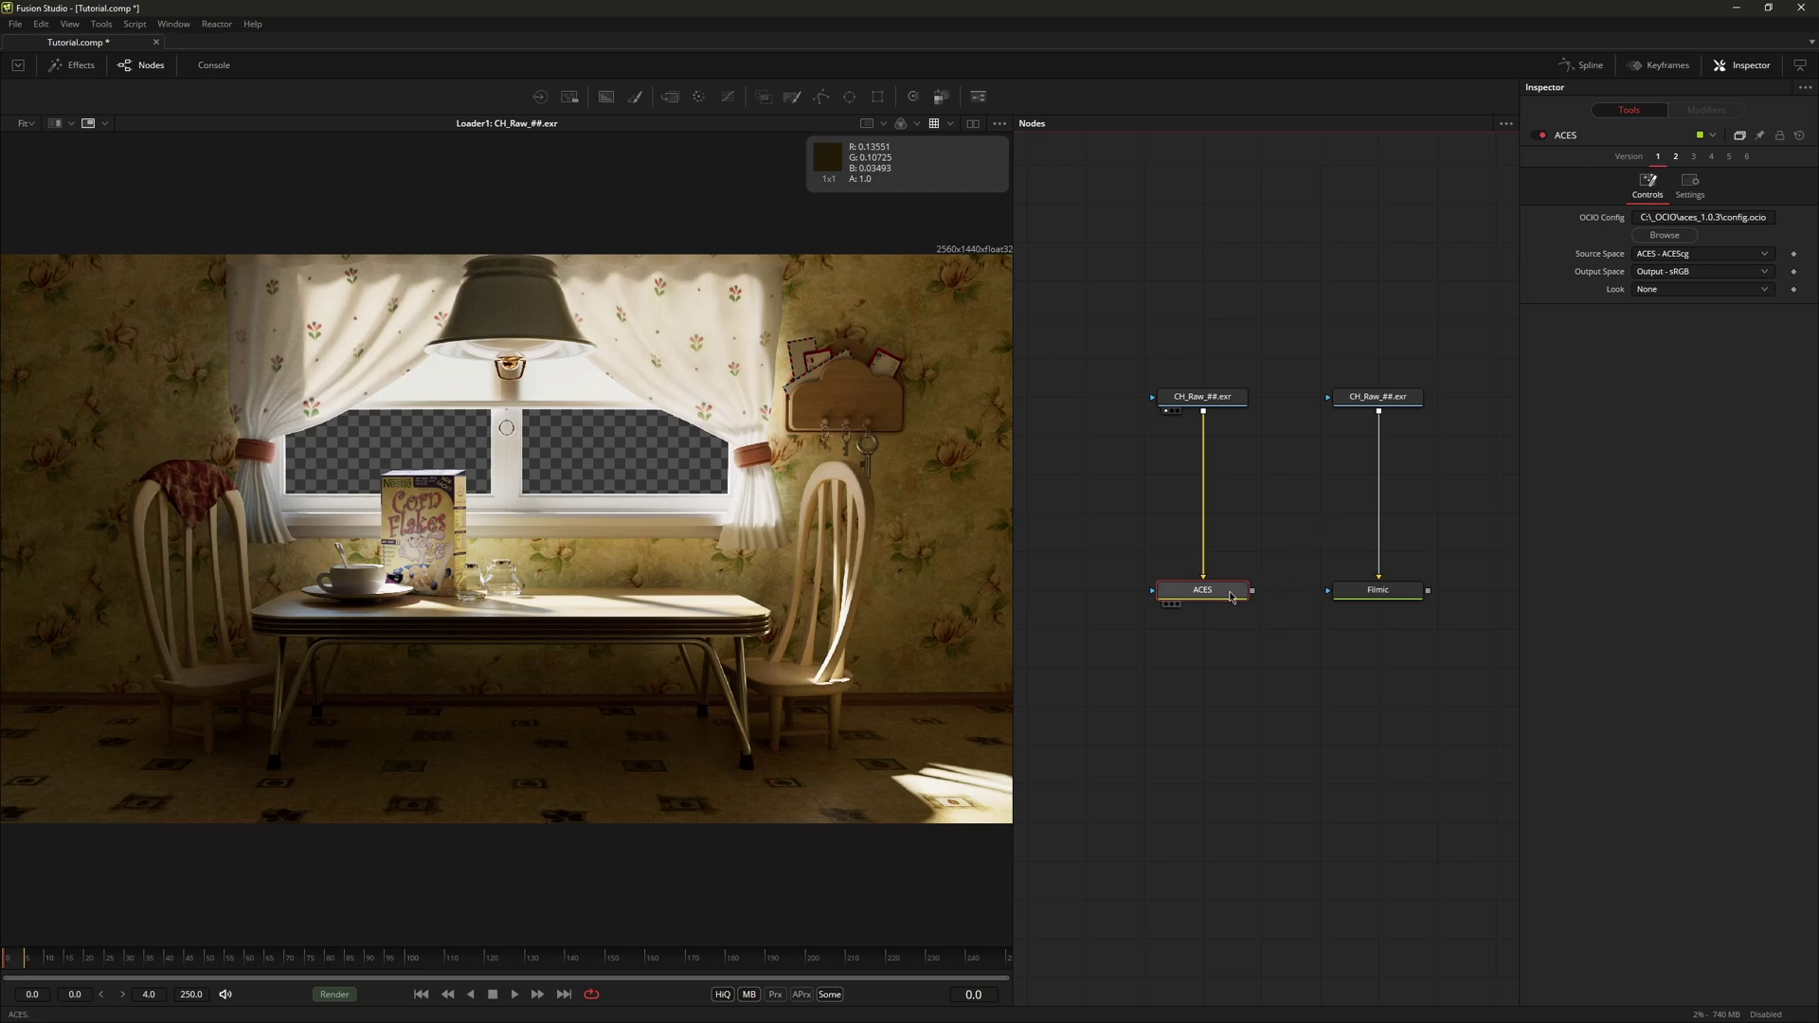
key("1")
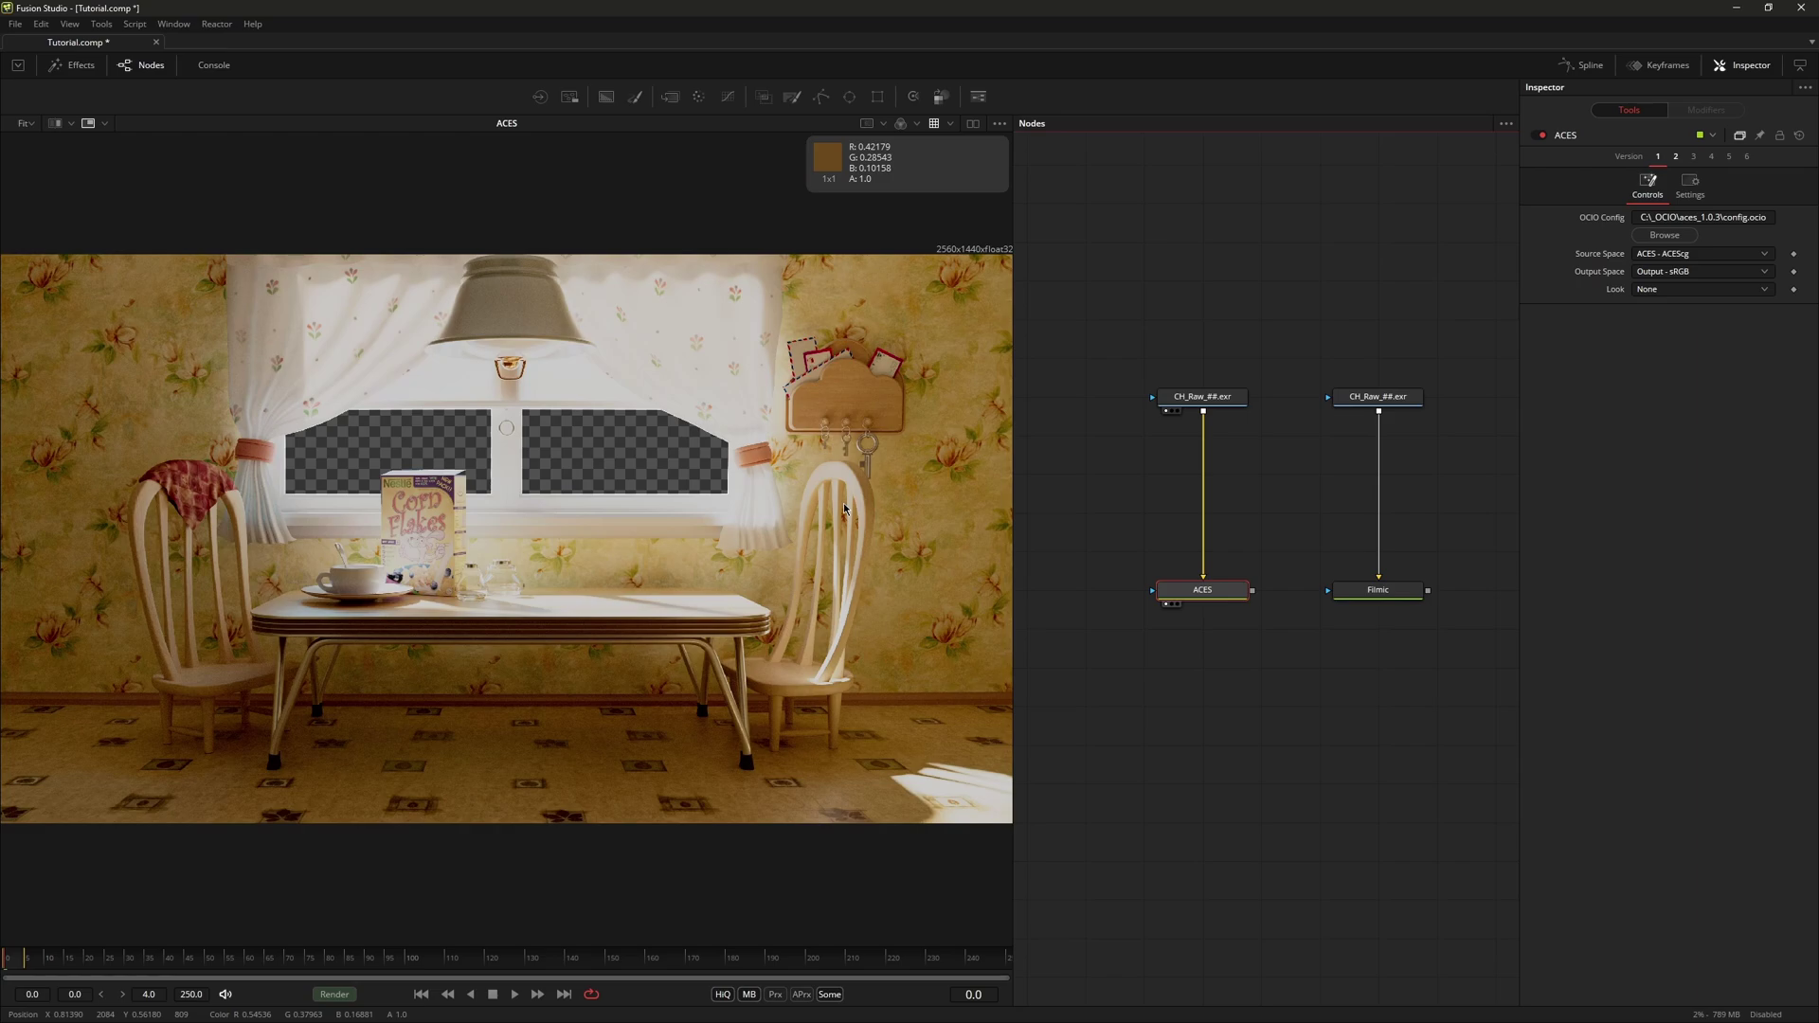
Step: Set up an A/B split wipe with ACES on one side and Filmic on the other
left_click(935, 125)
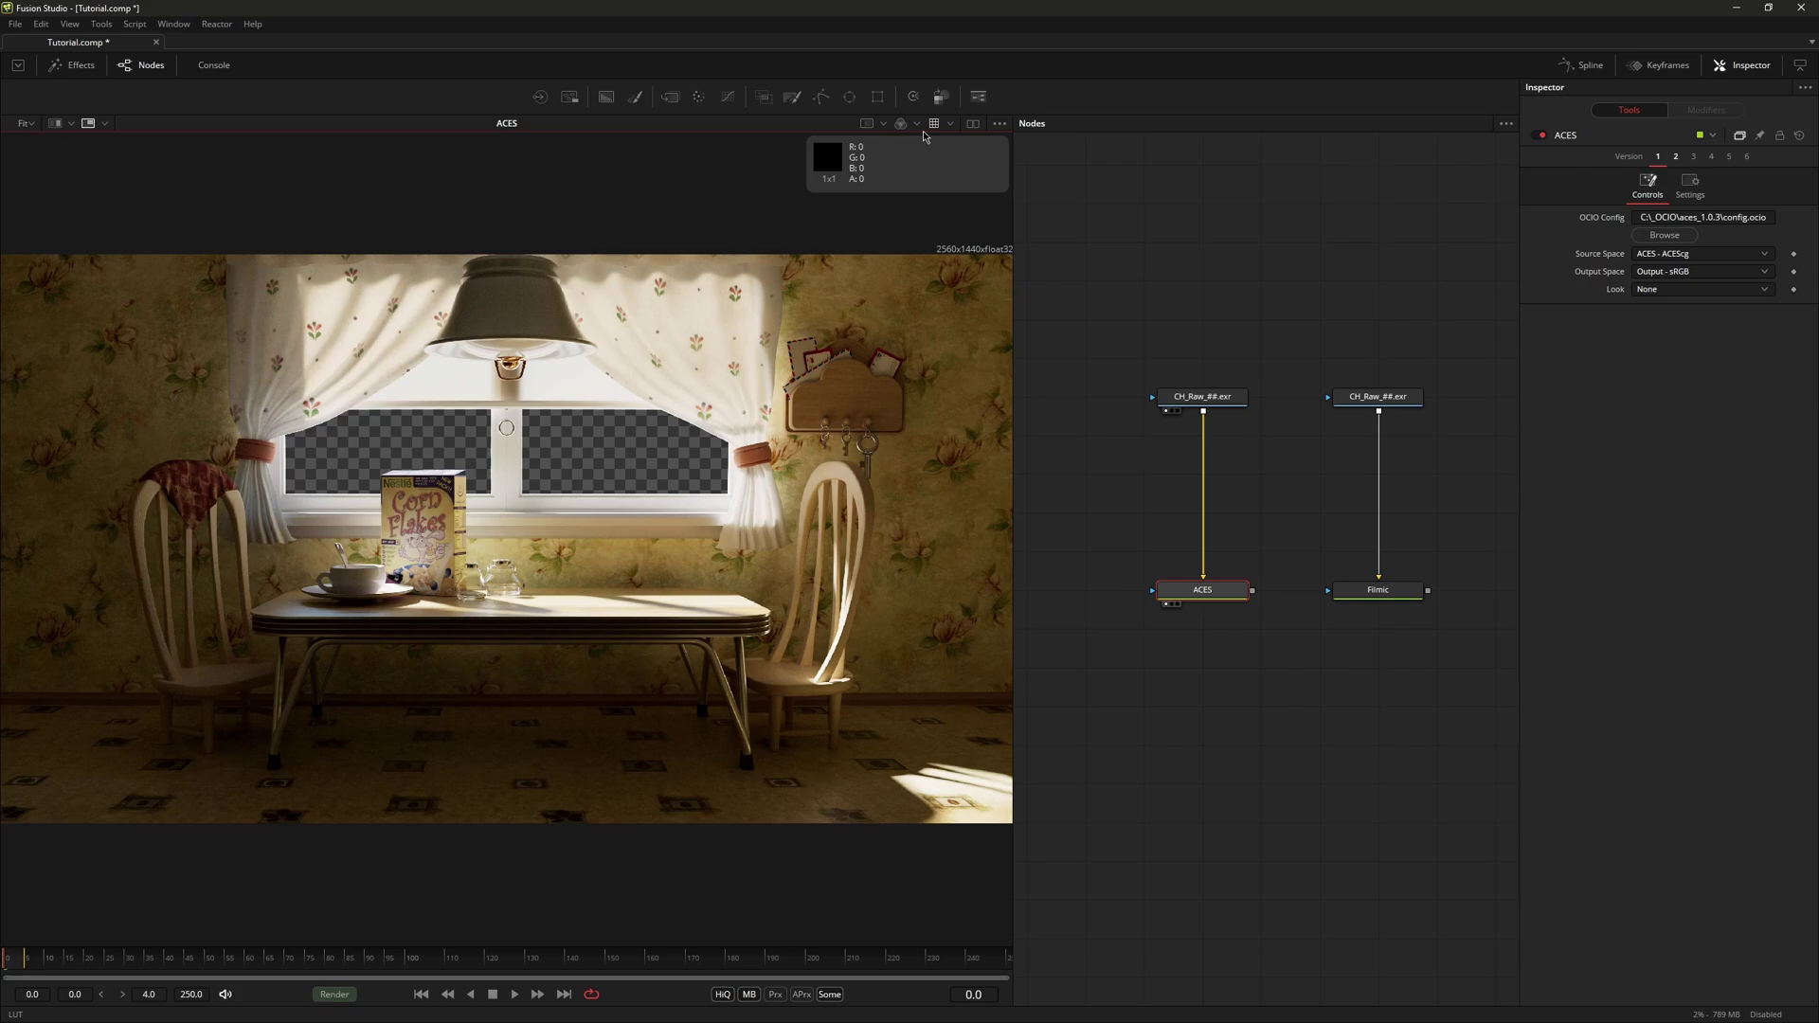
left_click(54, 123)
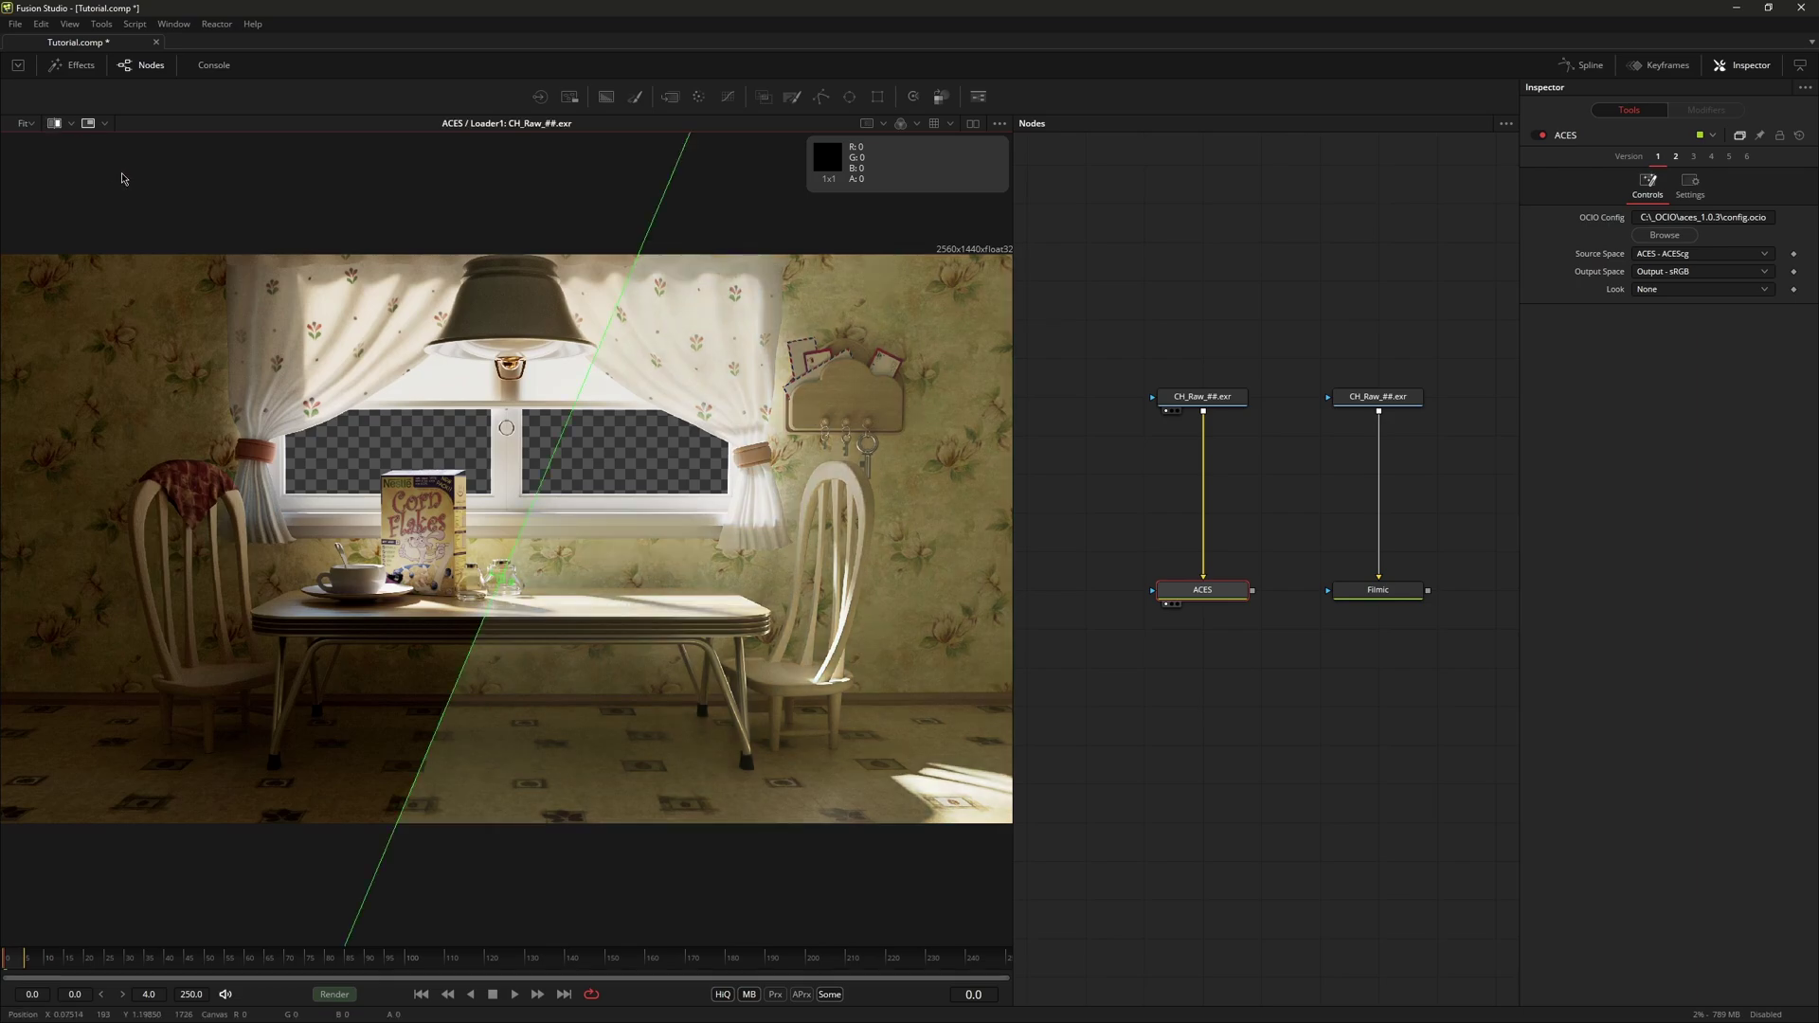
left_click_drag(500, 574, 593, 524)
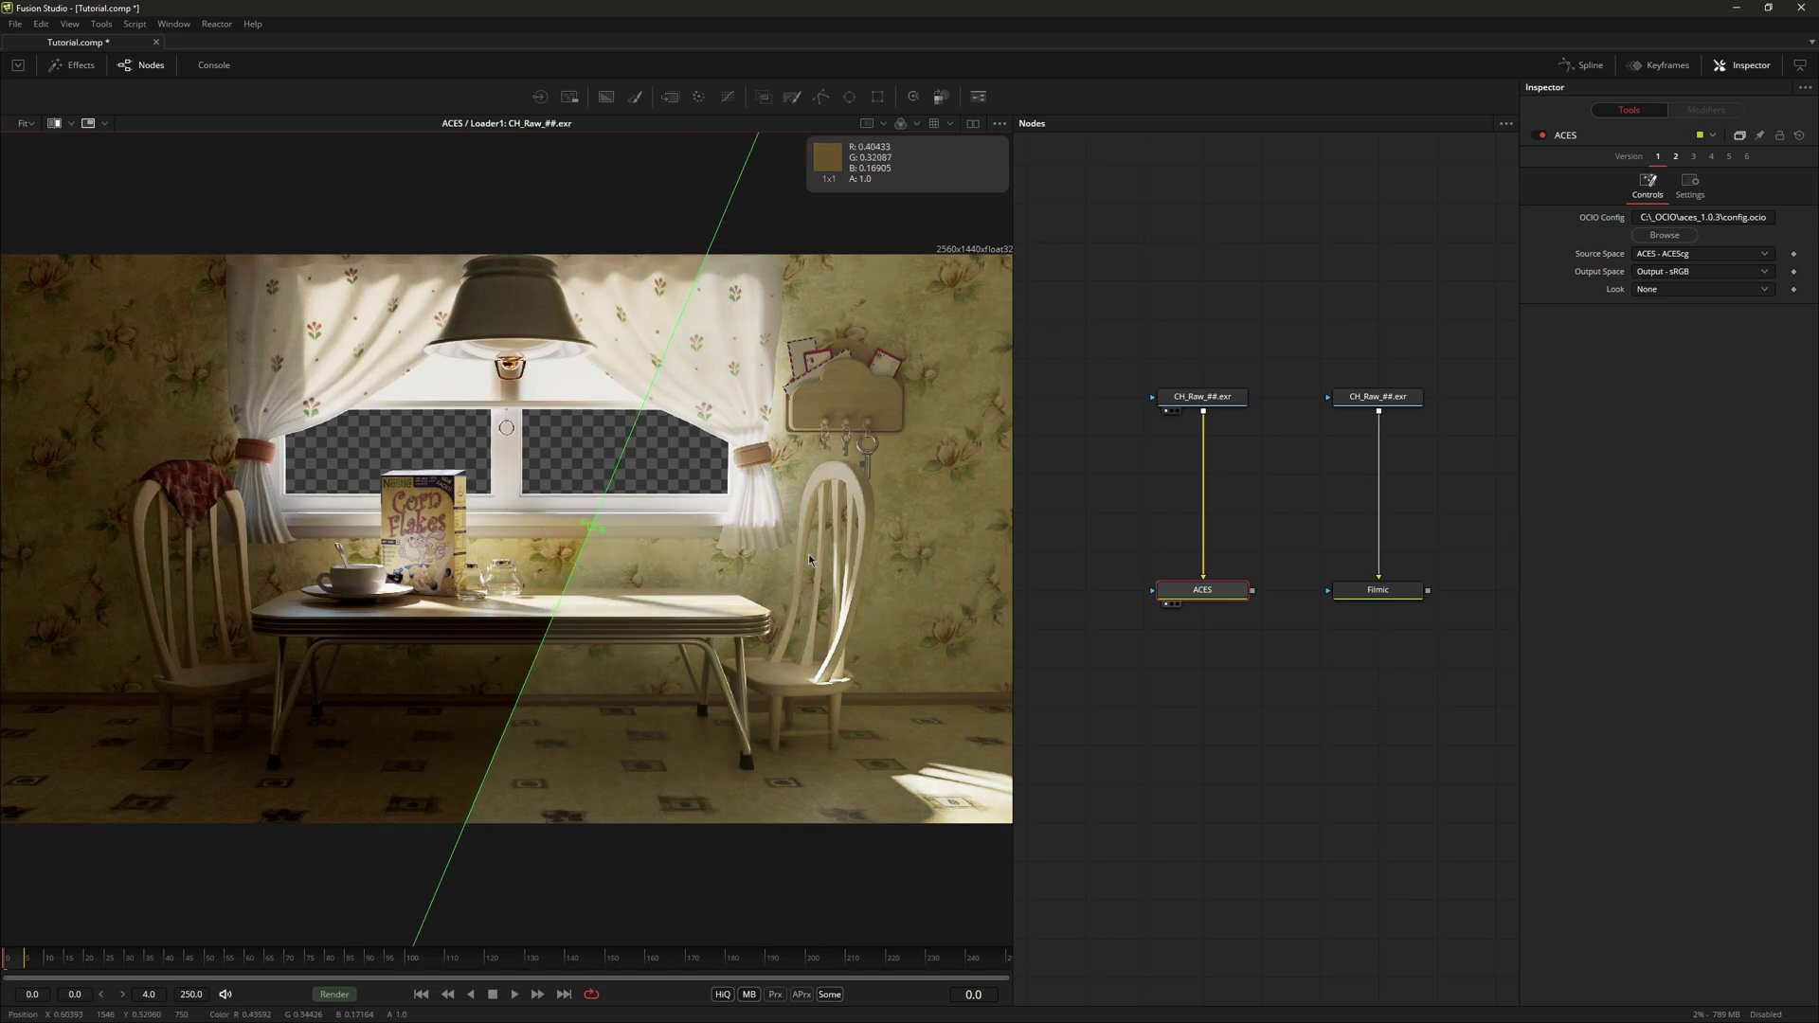
left_click(1377, 589)
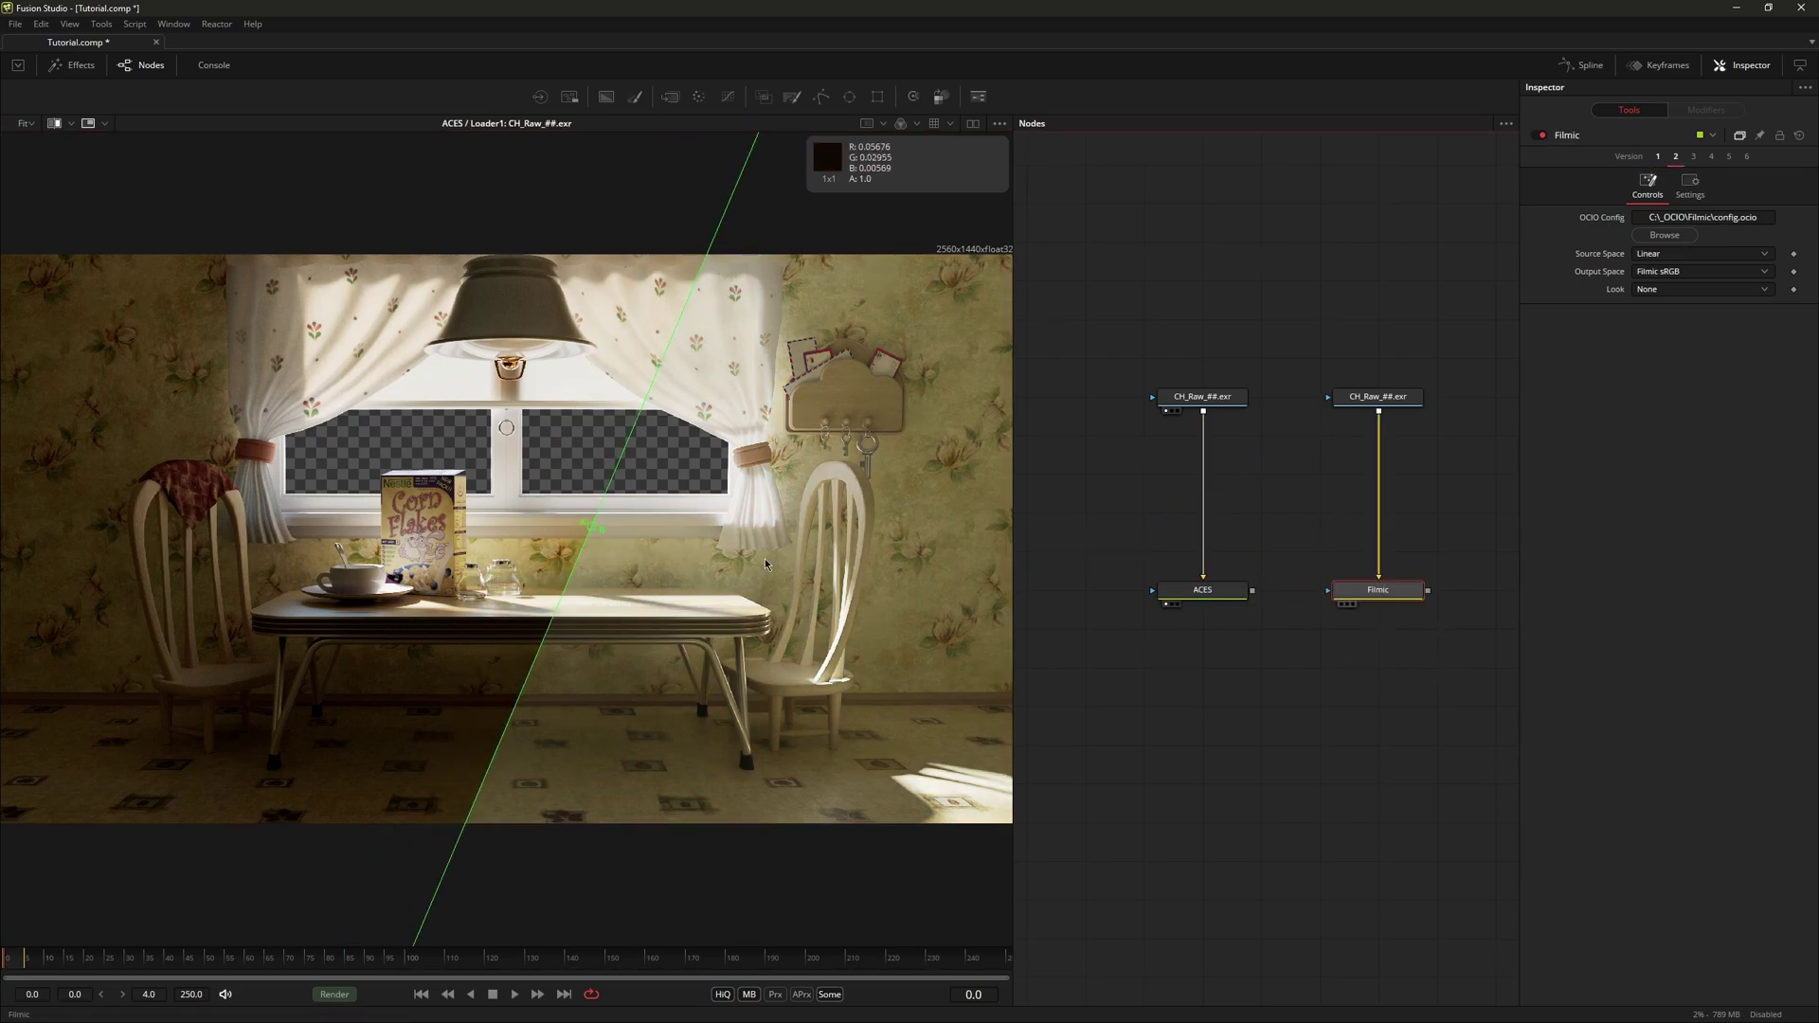
key("1")
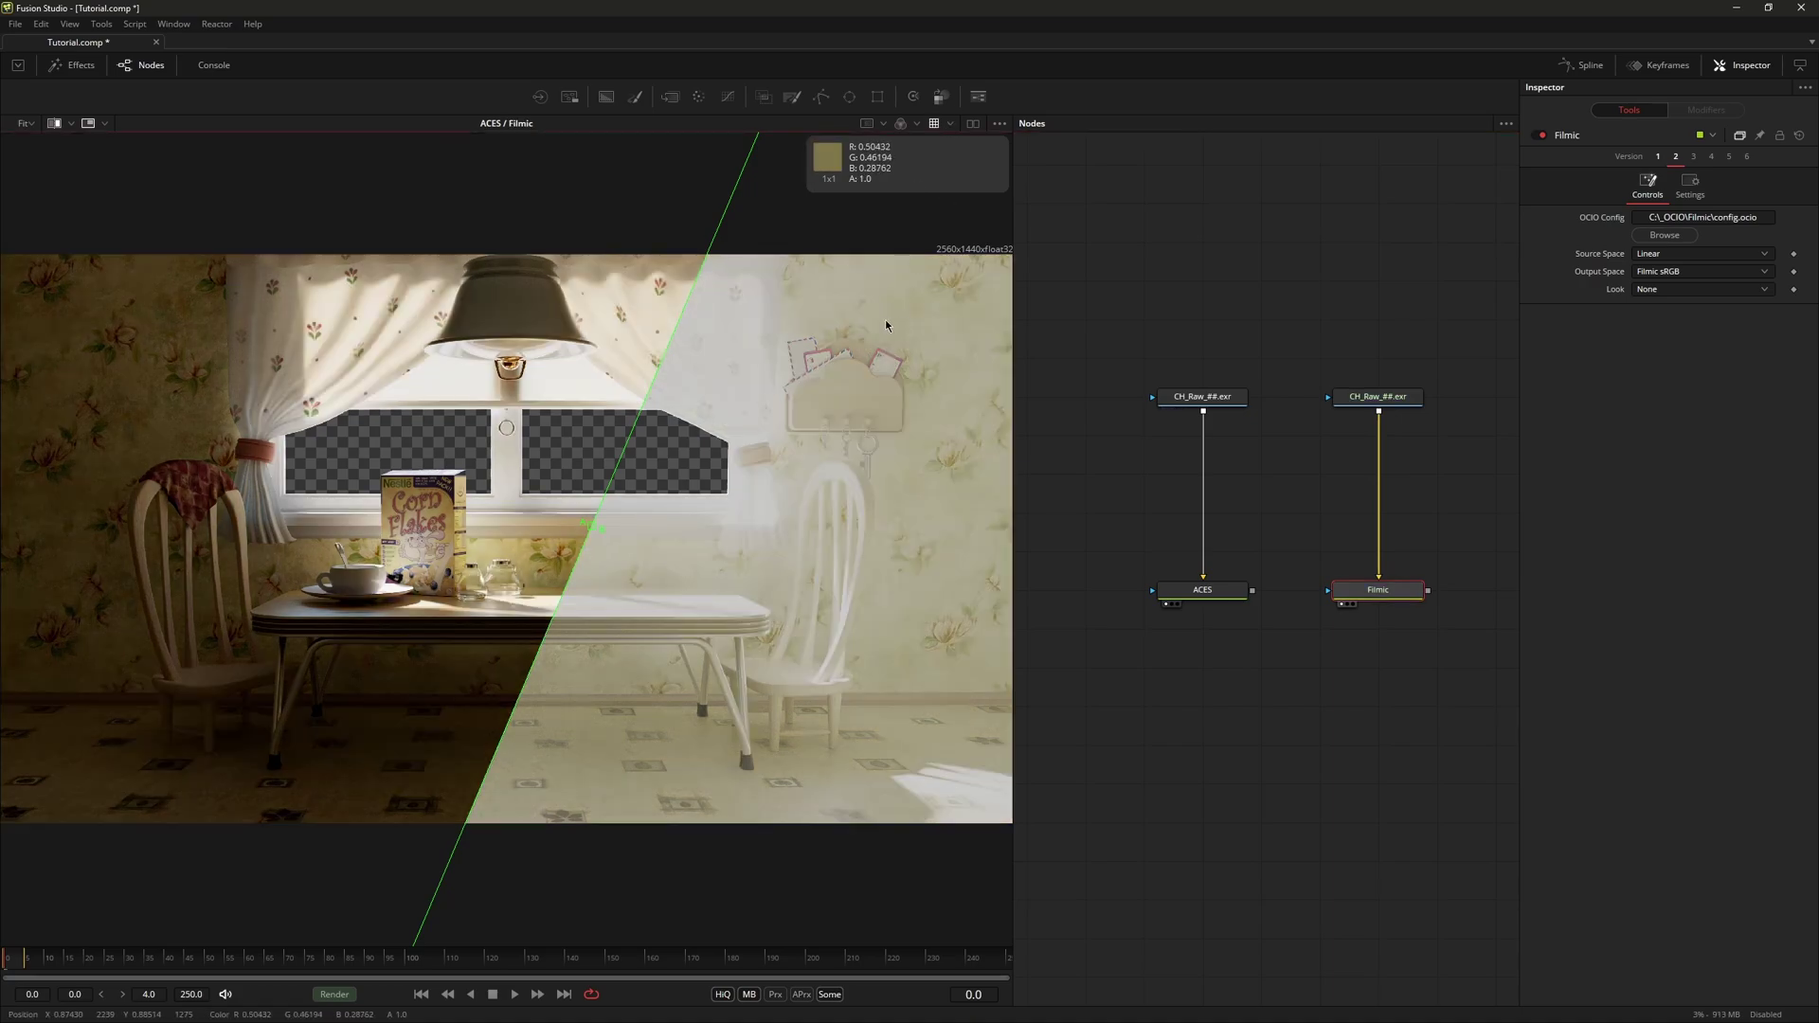
Step: Sweep the ACES/Filmic split across the zoomed render, then zoom out to 39% for the whole kitchen
left_click_drag(599, 524, 588, 569)
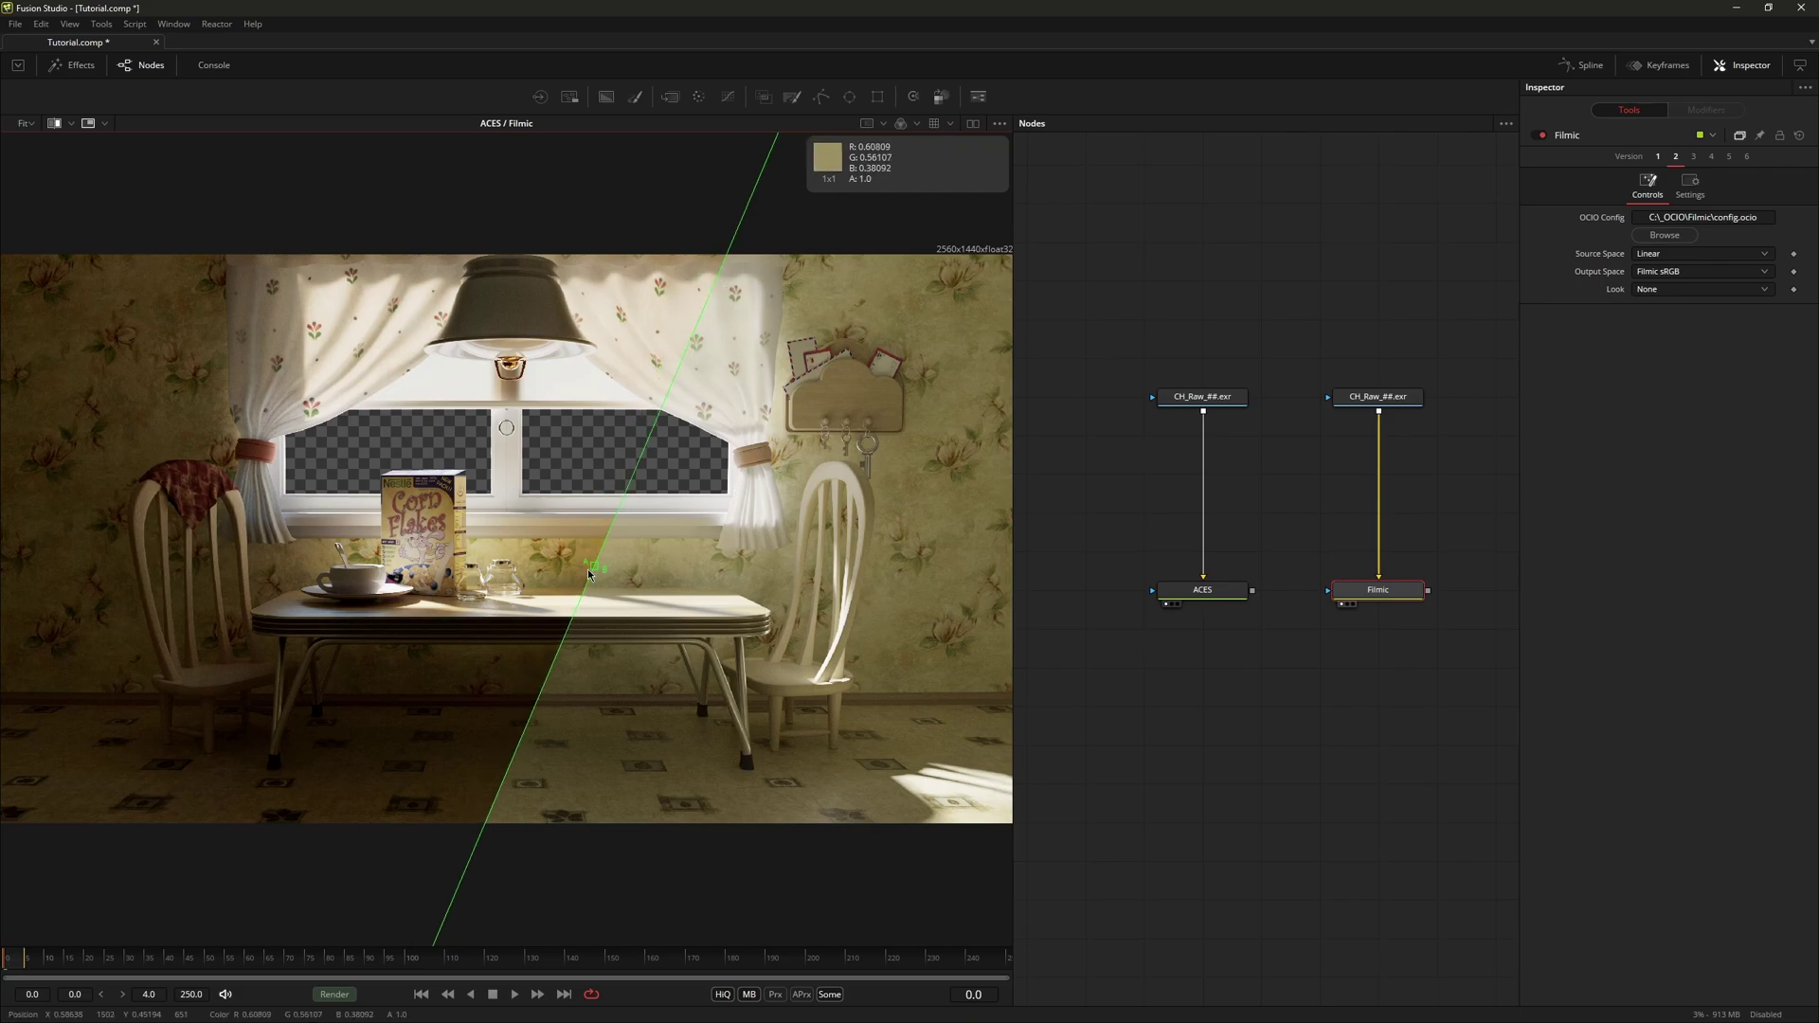
scroll(588, 568, "up", 5)
scroll(493, 581, "down", 1)
scroll(534, 533, "up", 4)
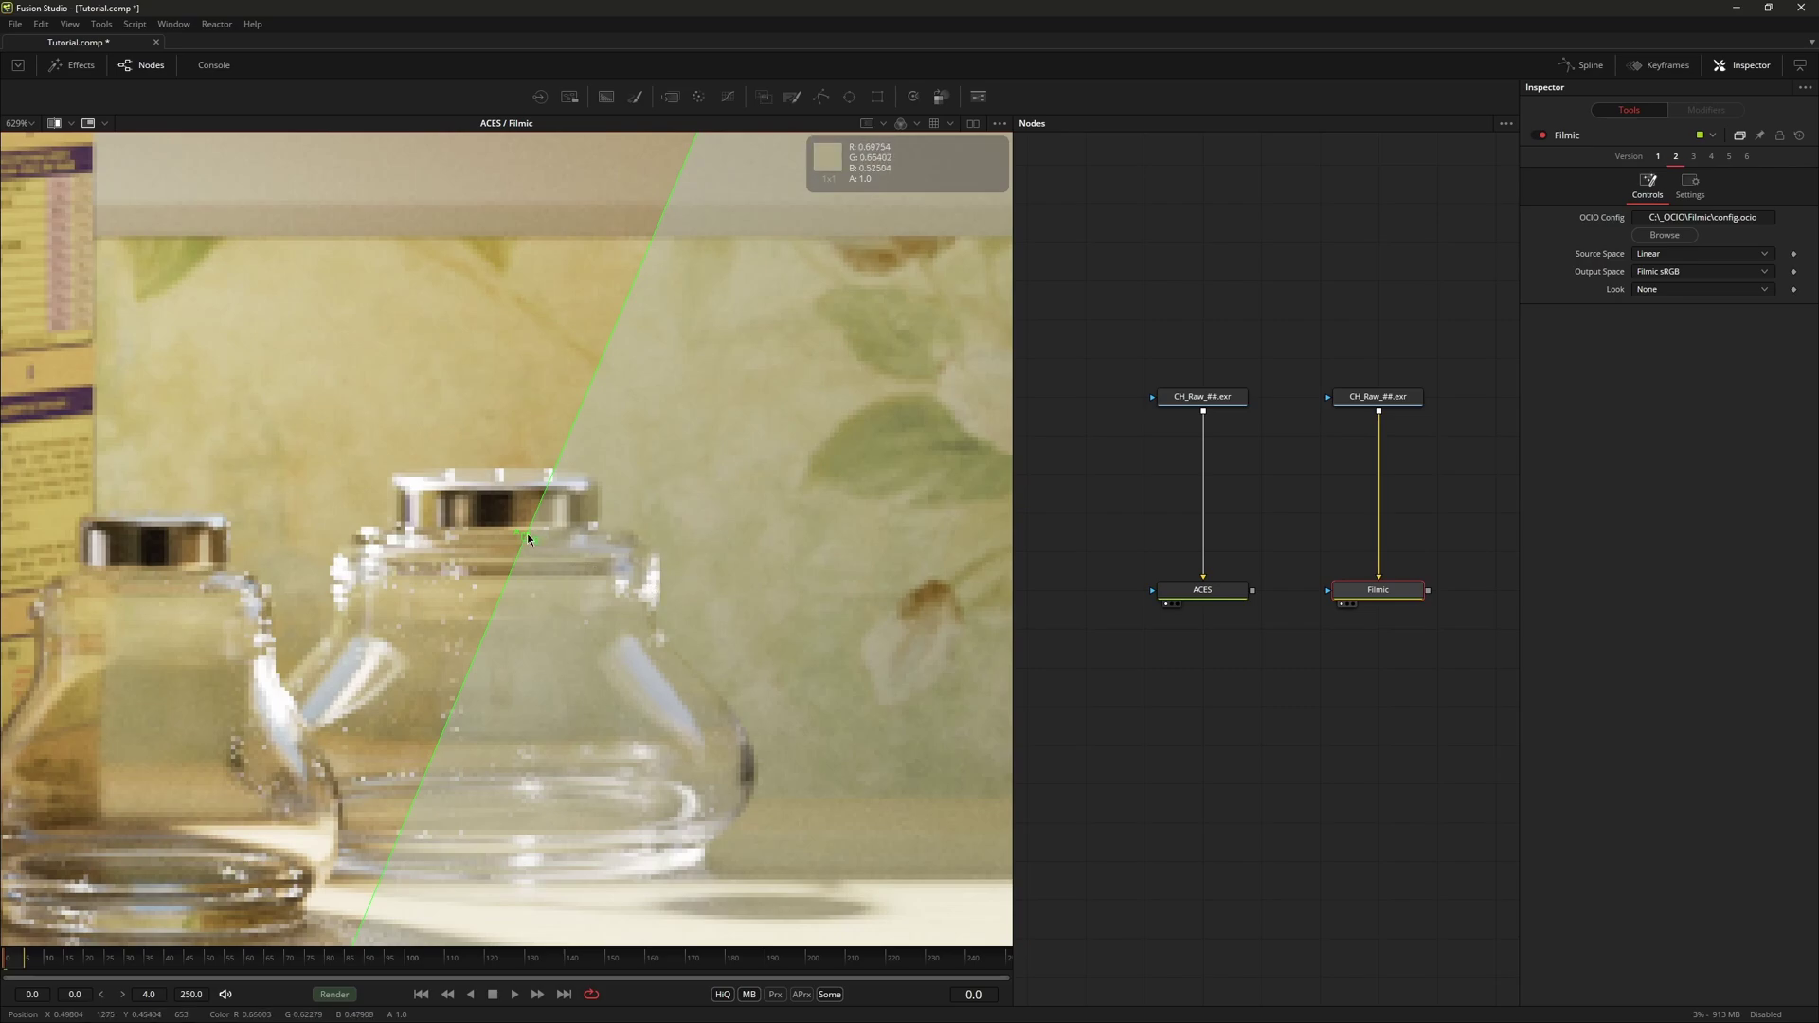
left_click_drag(528, 537, 656, 589)
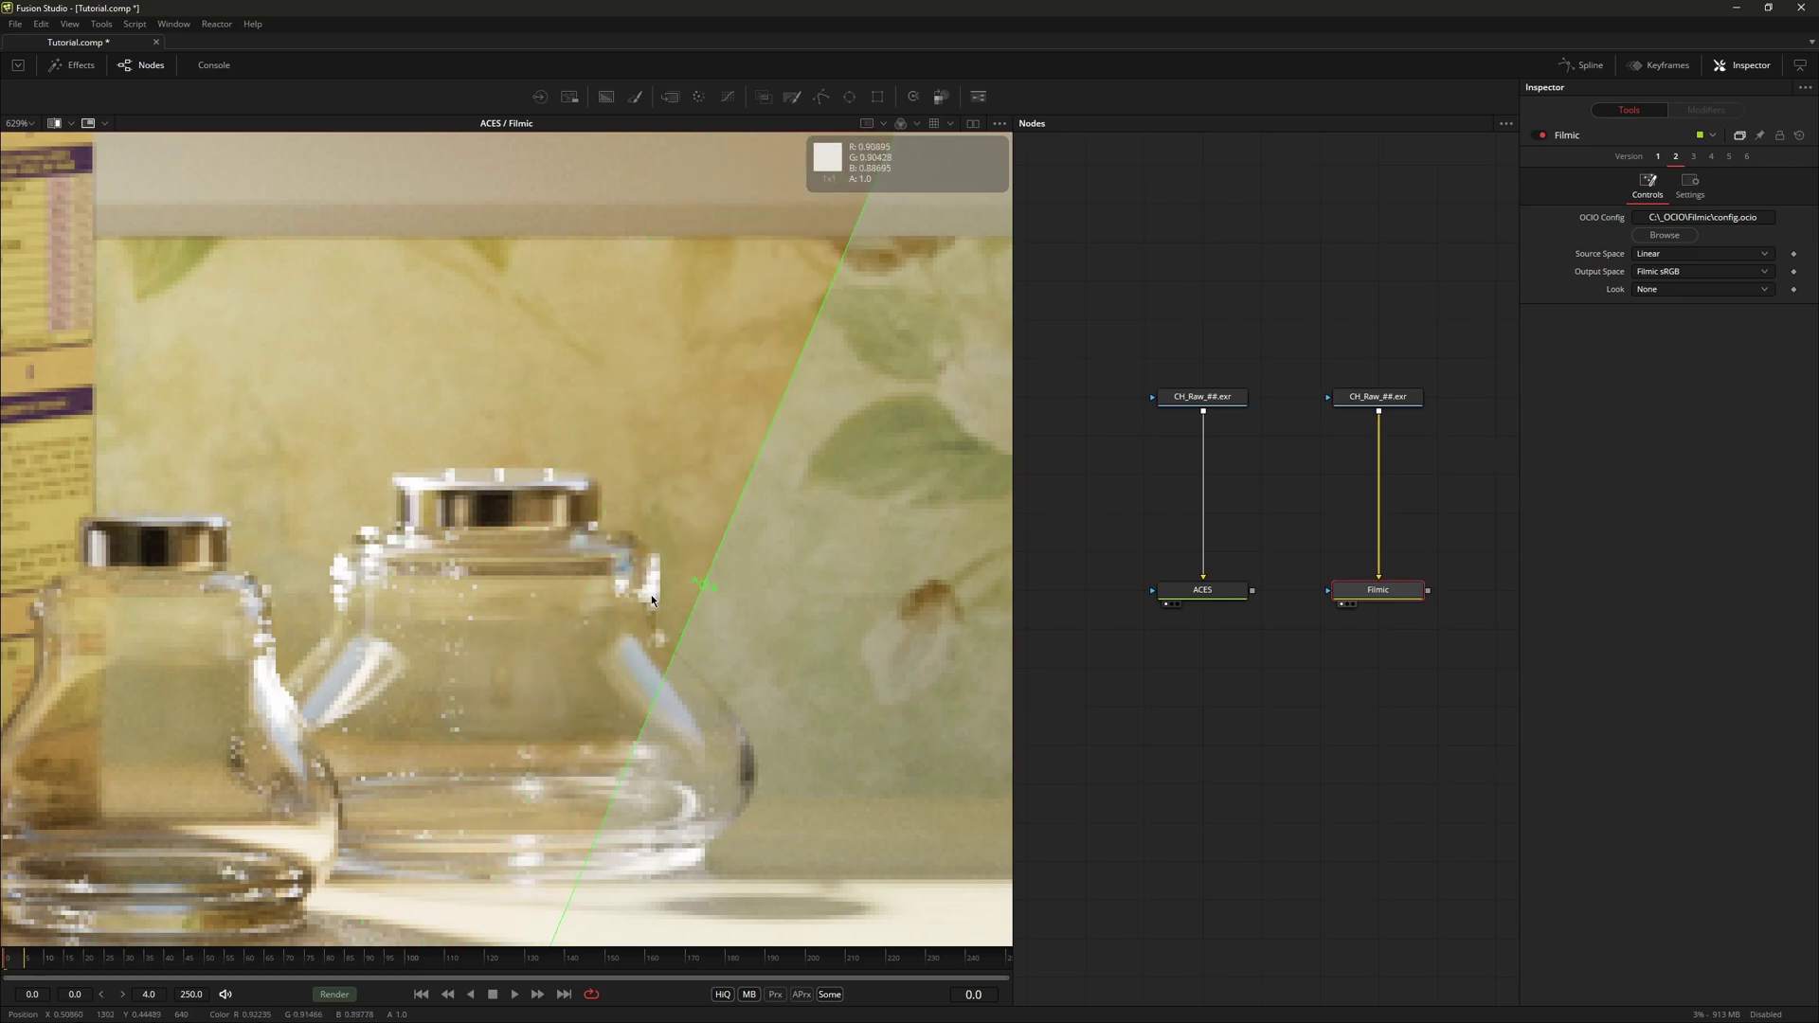
left_click_drag(703, 587, 423, 634)
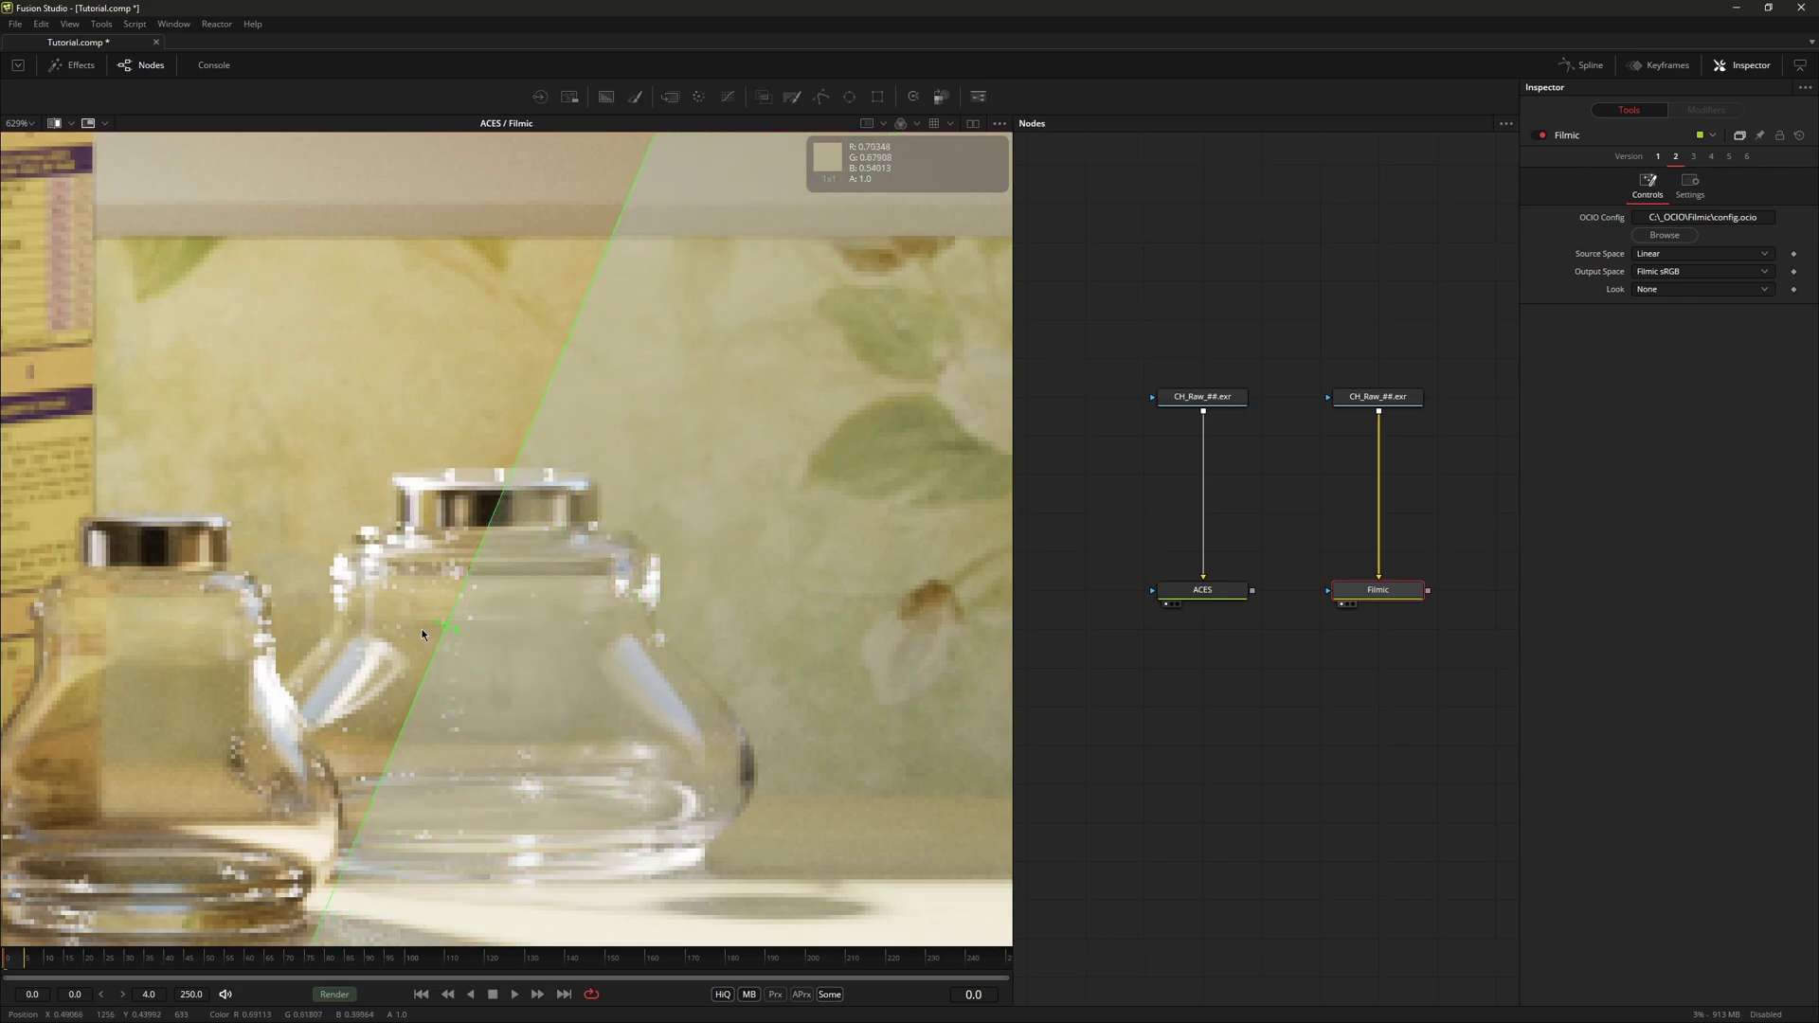
left_click_drag(415, 497, 583, 411)
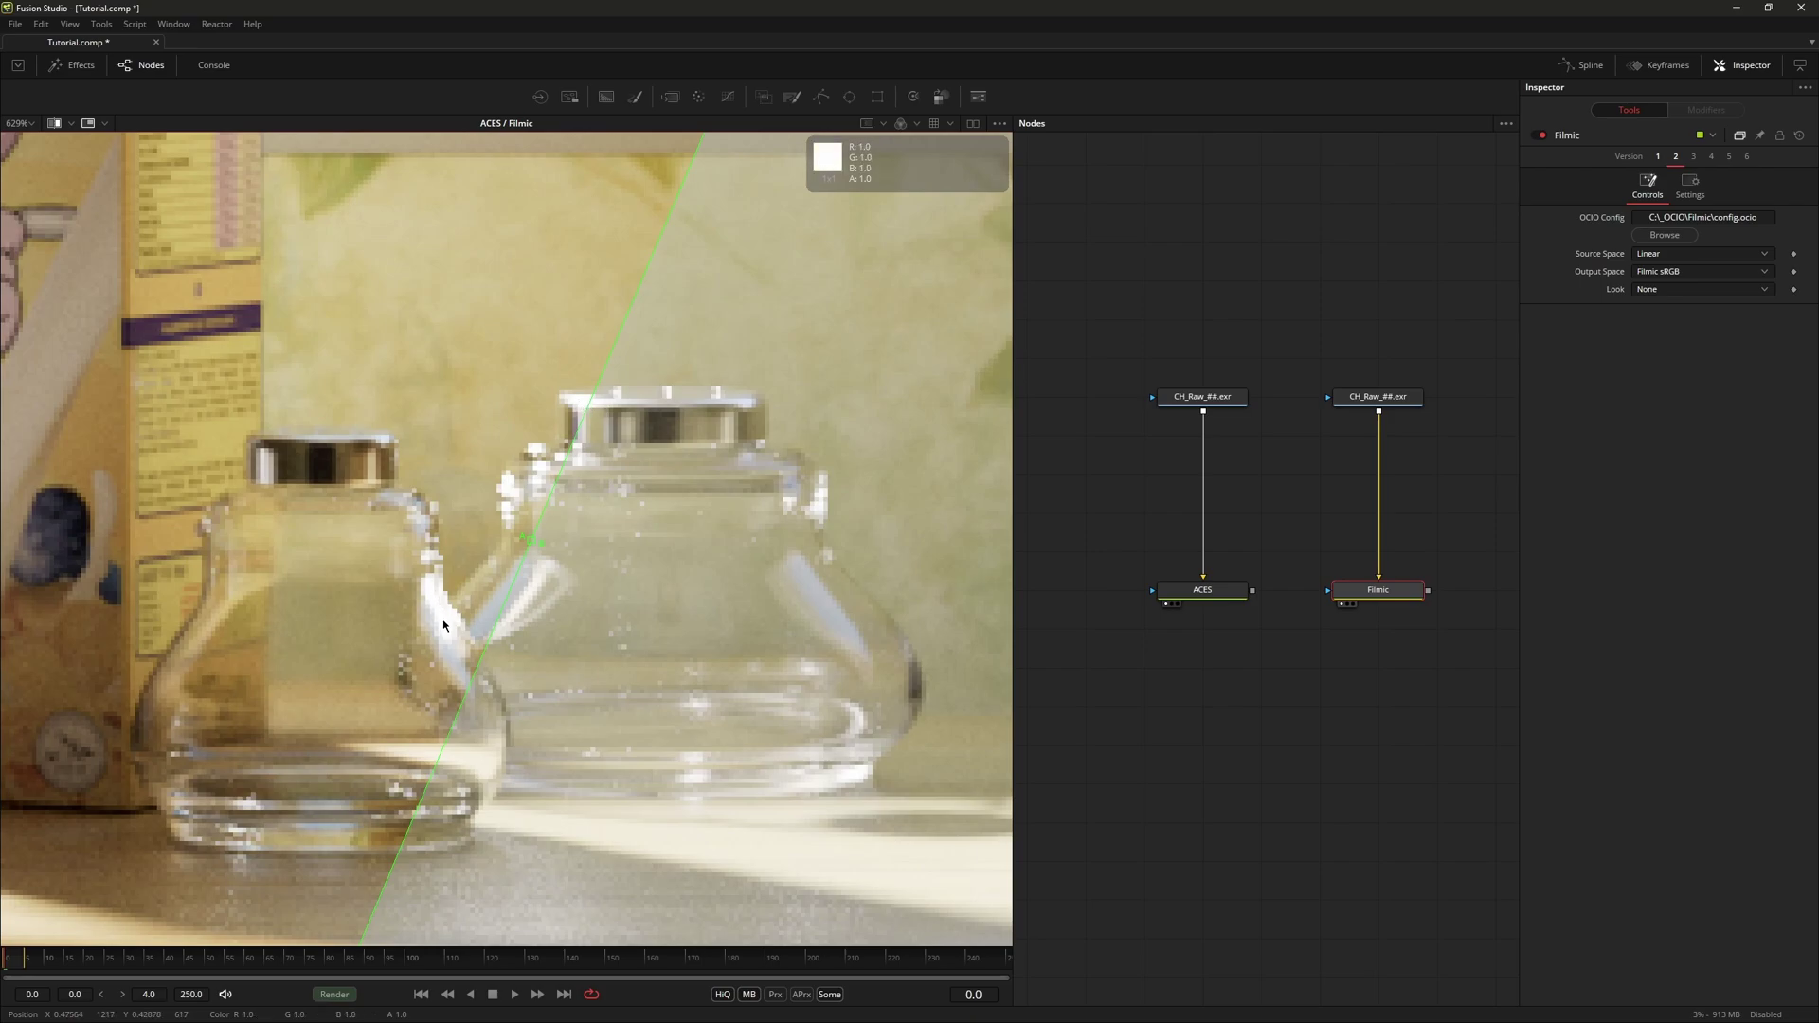
scroll(444, 626, "down", 1)
scroll(538, 591, "down", 3)
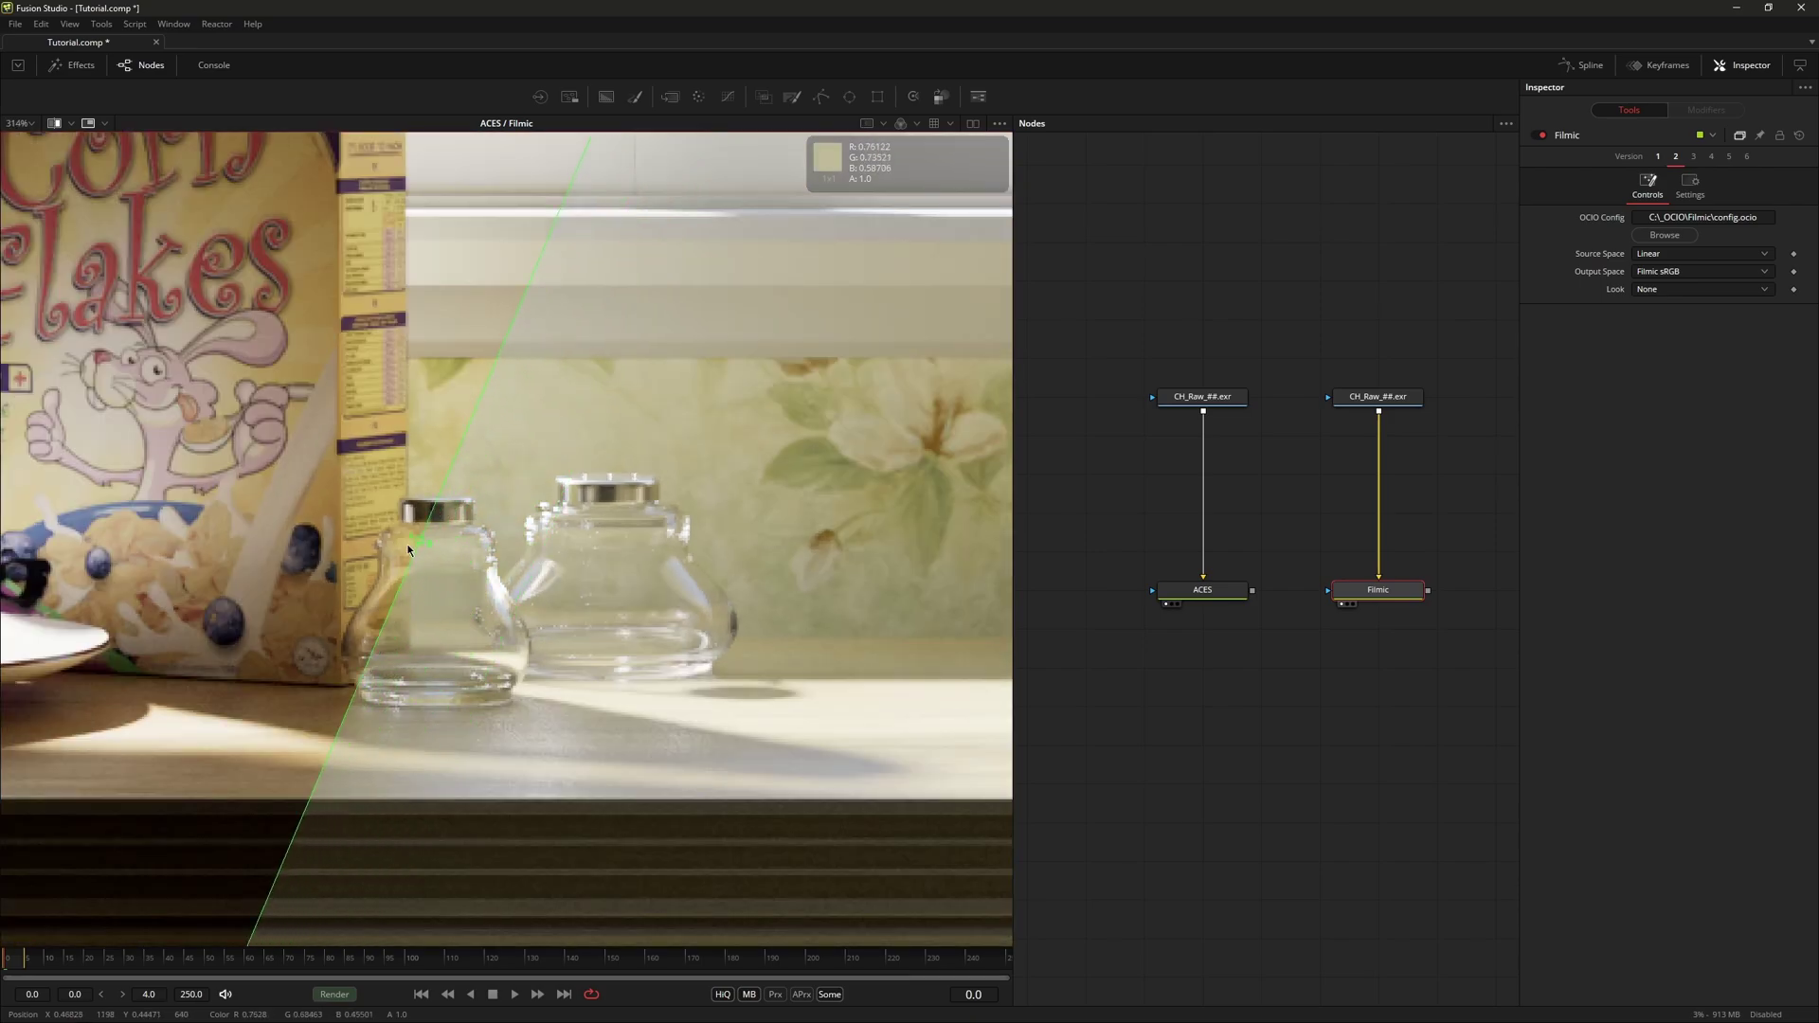
scroll(598, 539, "down", 3)
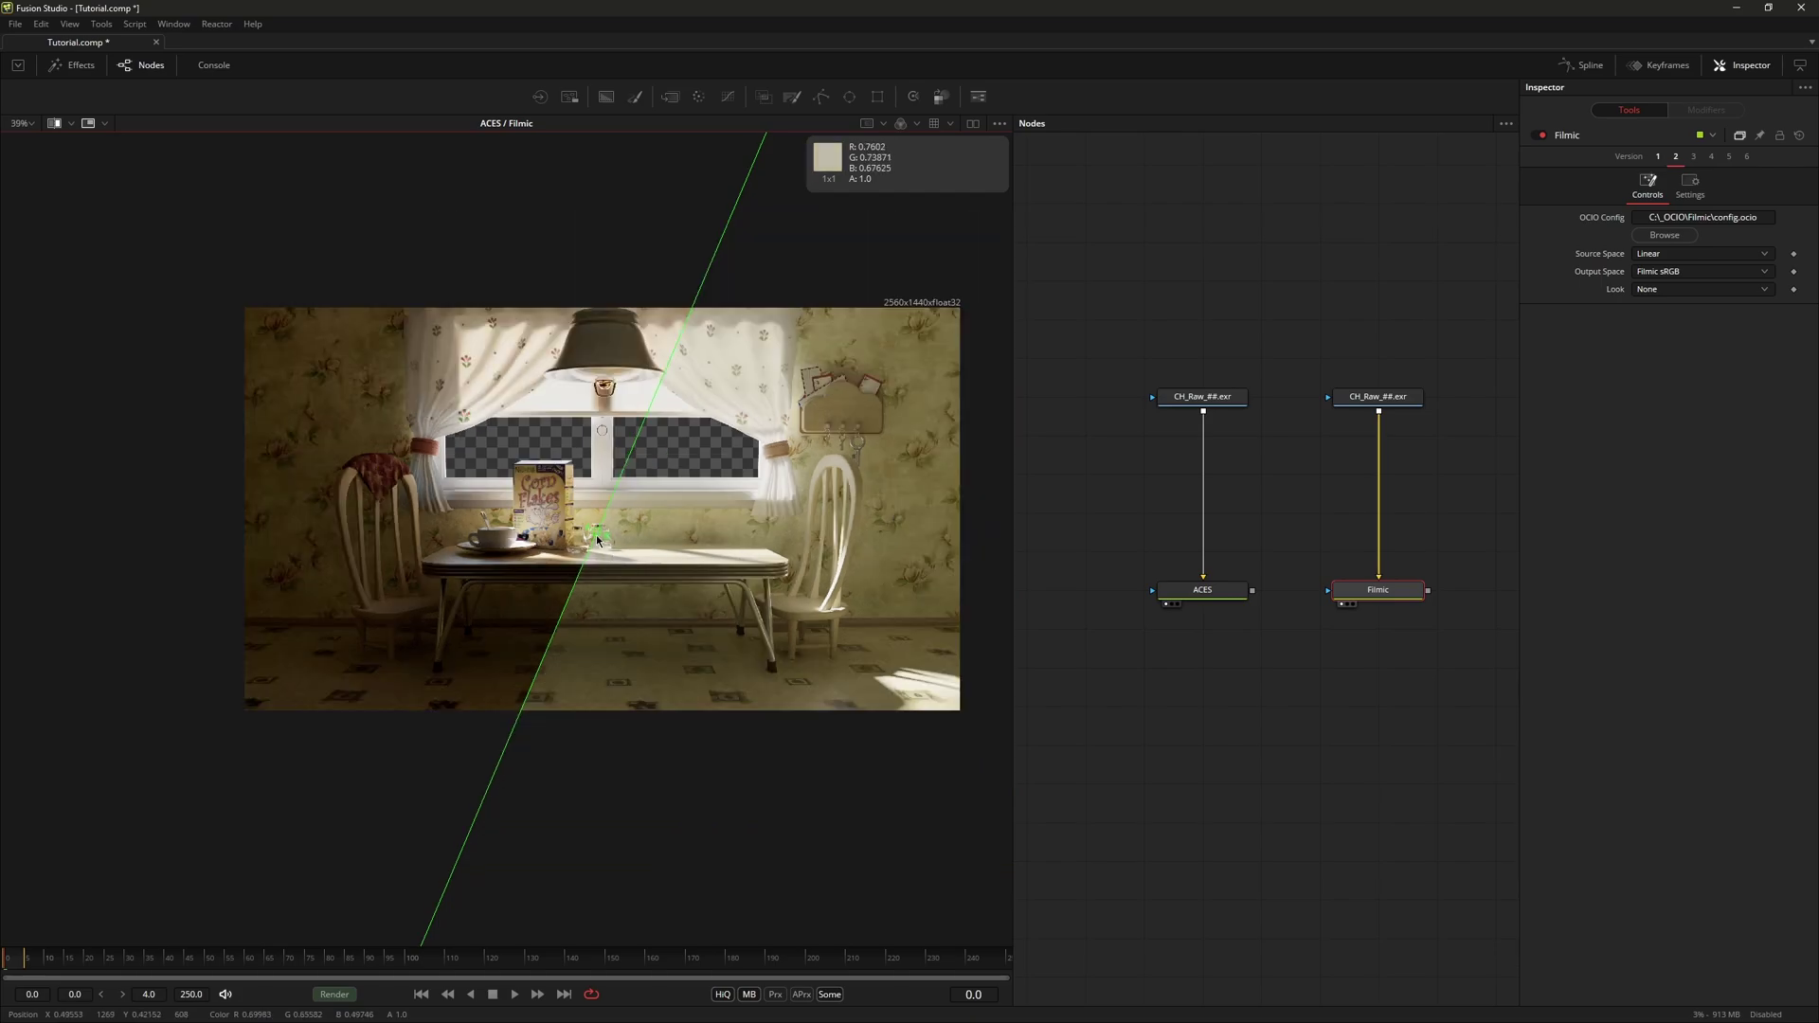
mouse_move(598, 539)
left_mouse_down()
mouse_move(609, 550)
mouse_move(657, 463)
left_mouse_up()
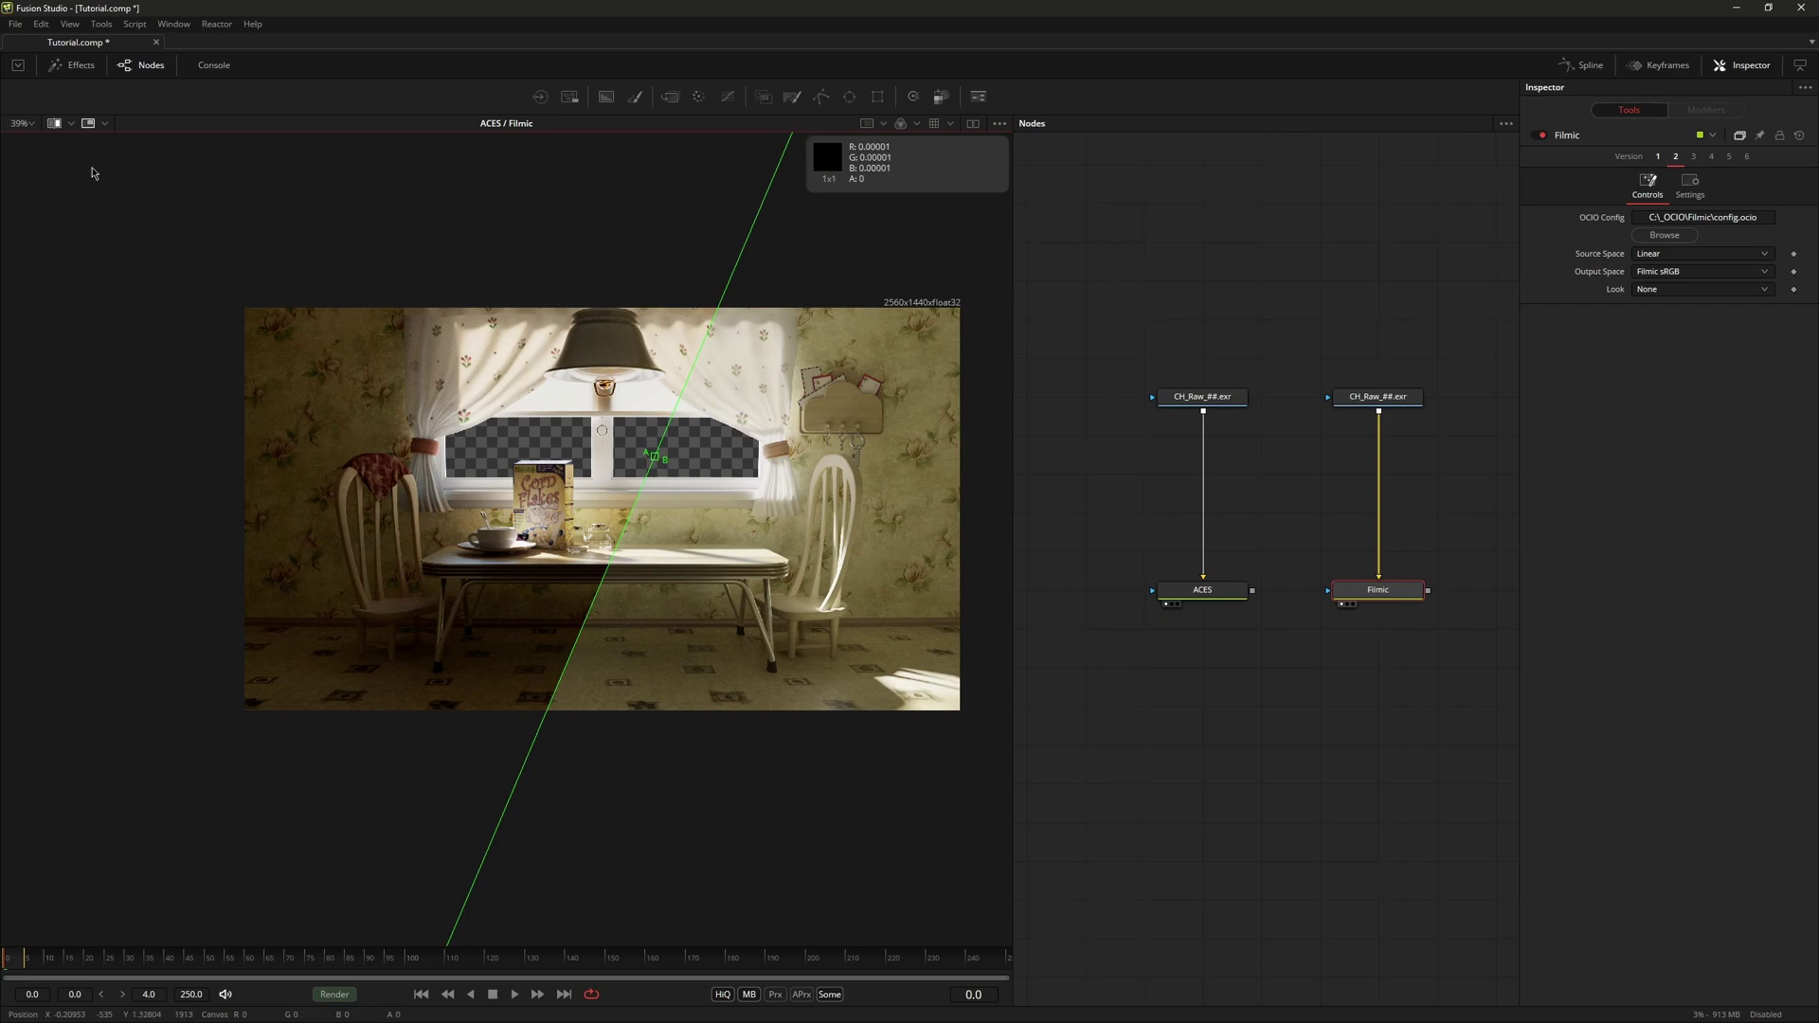
Step: Turn off the split wipe and delete the duplicate loader and the Filmic node
left_click(55, 124)
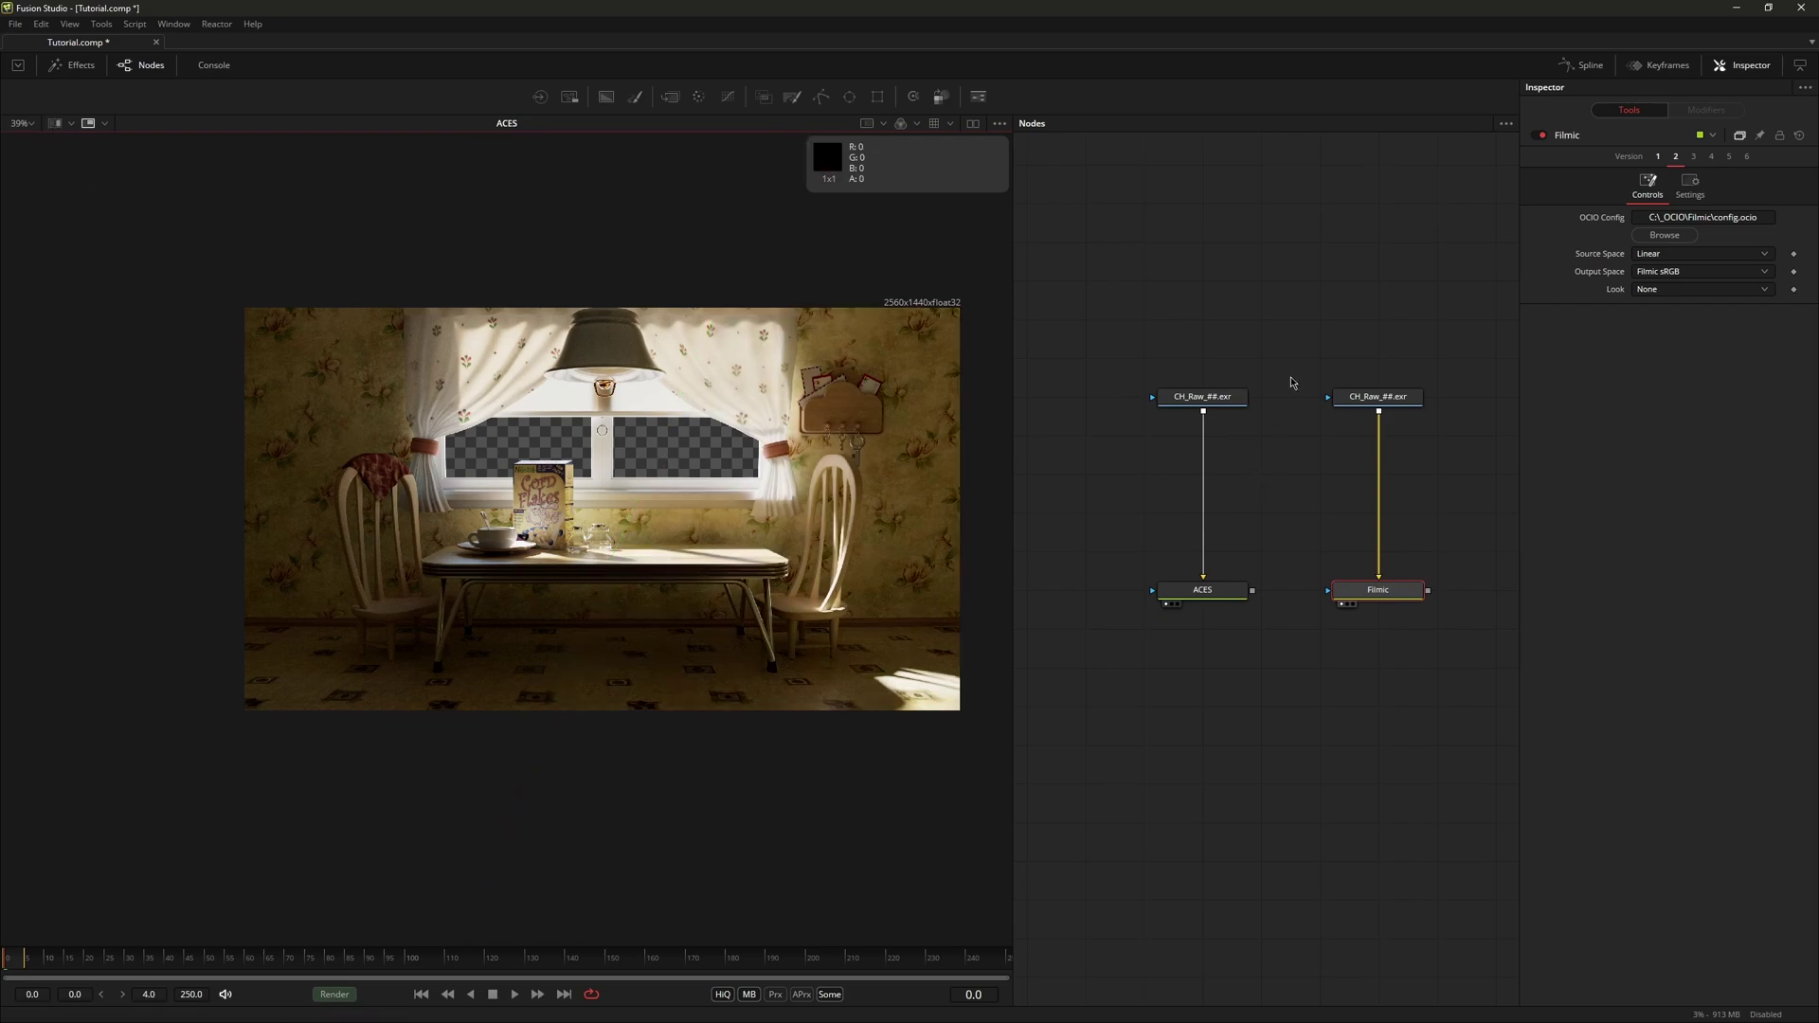
left_click_drag(1284, 332, 1471, 635)
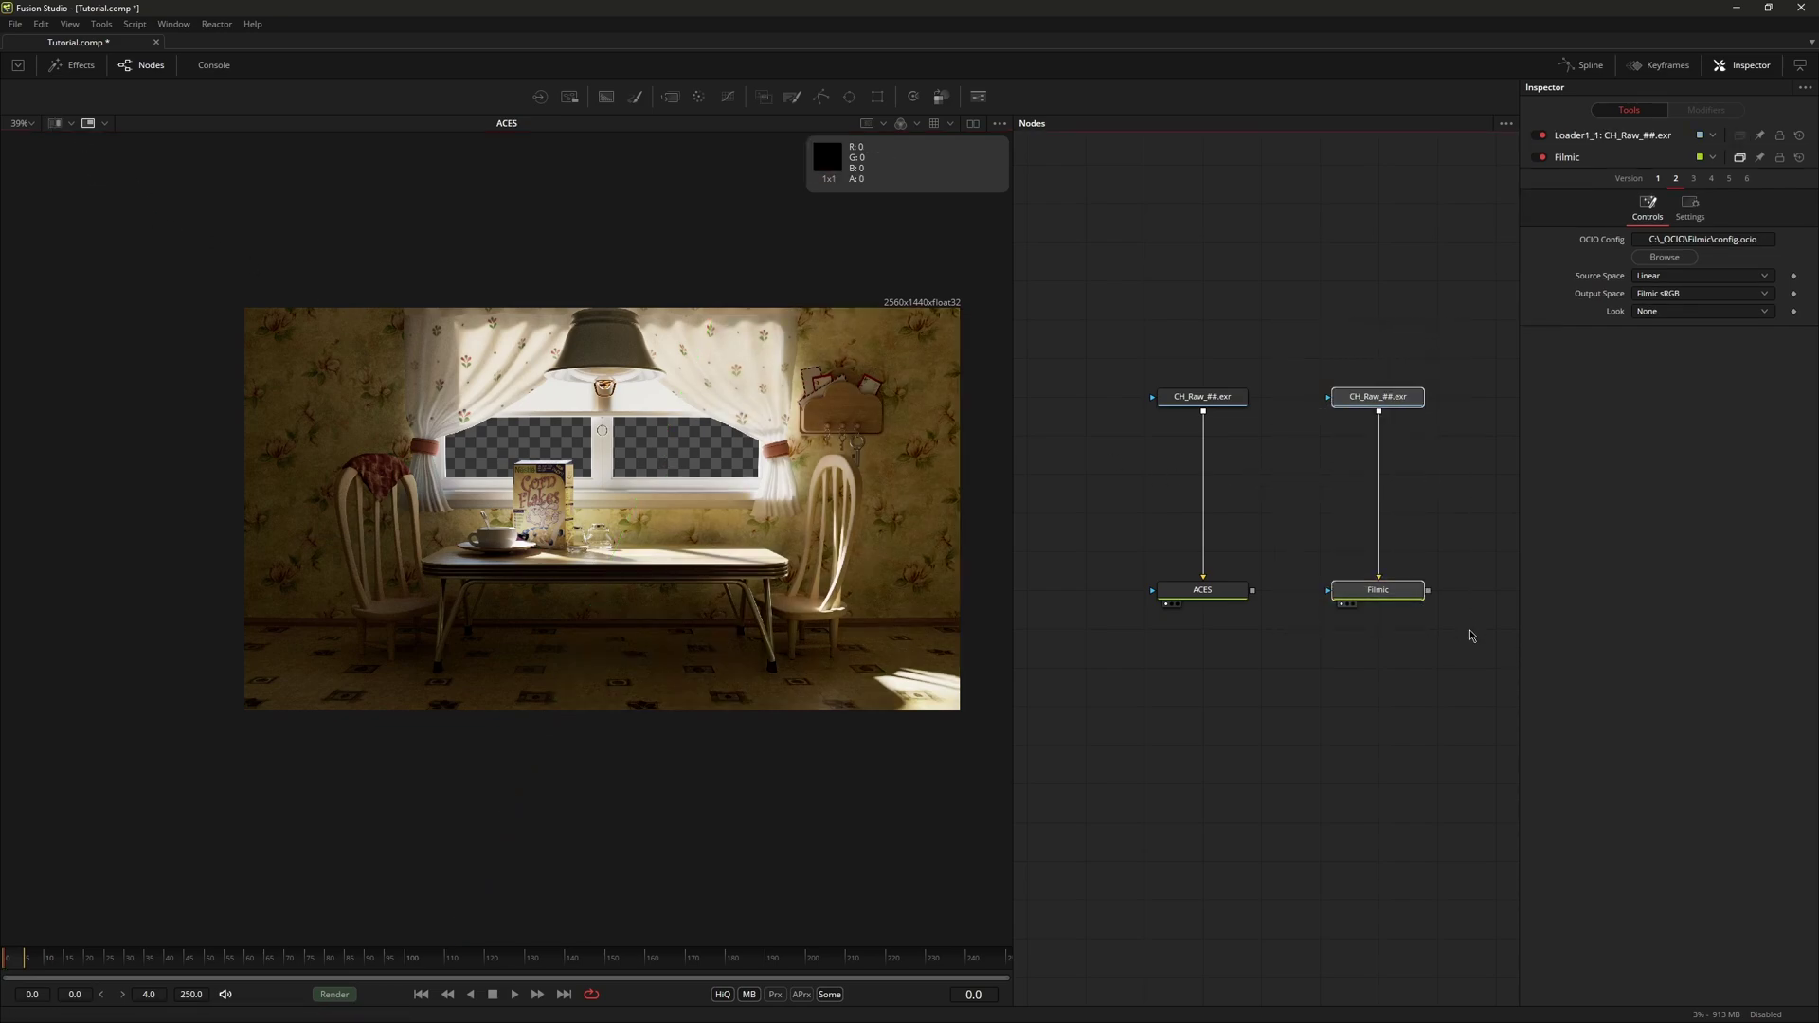
key("Delete")
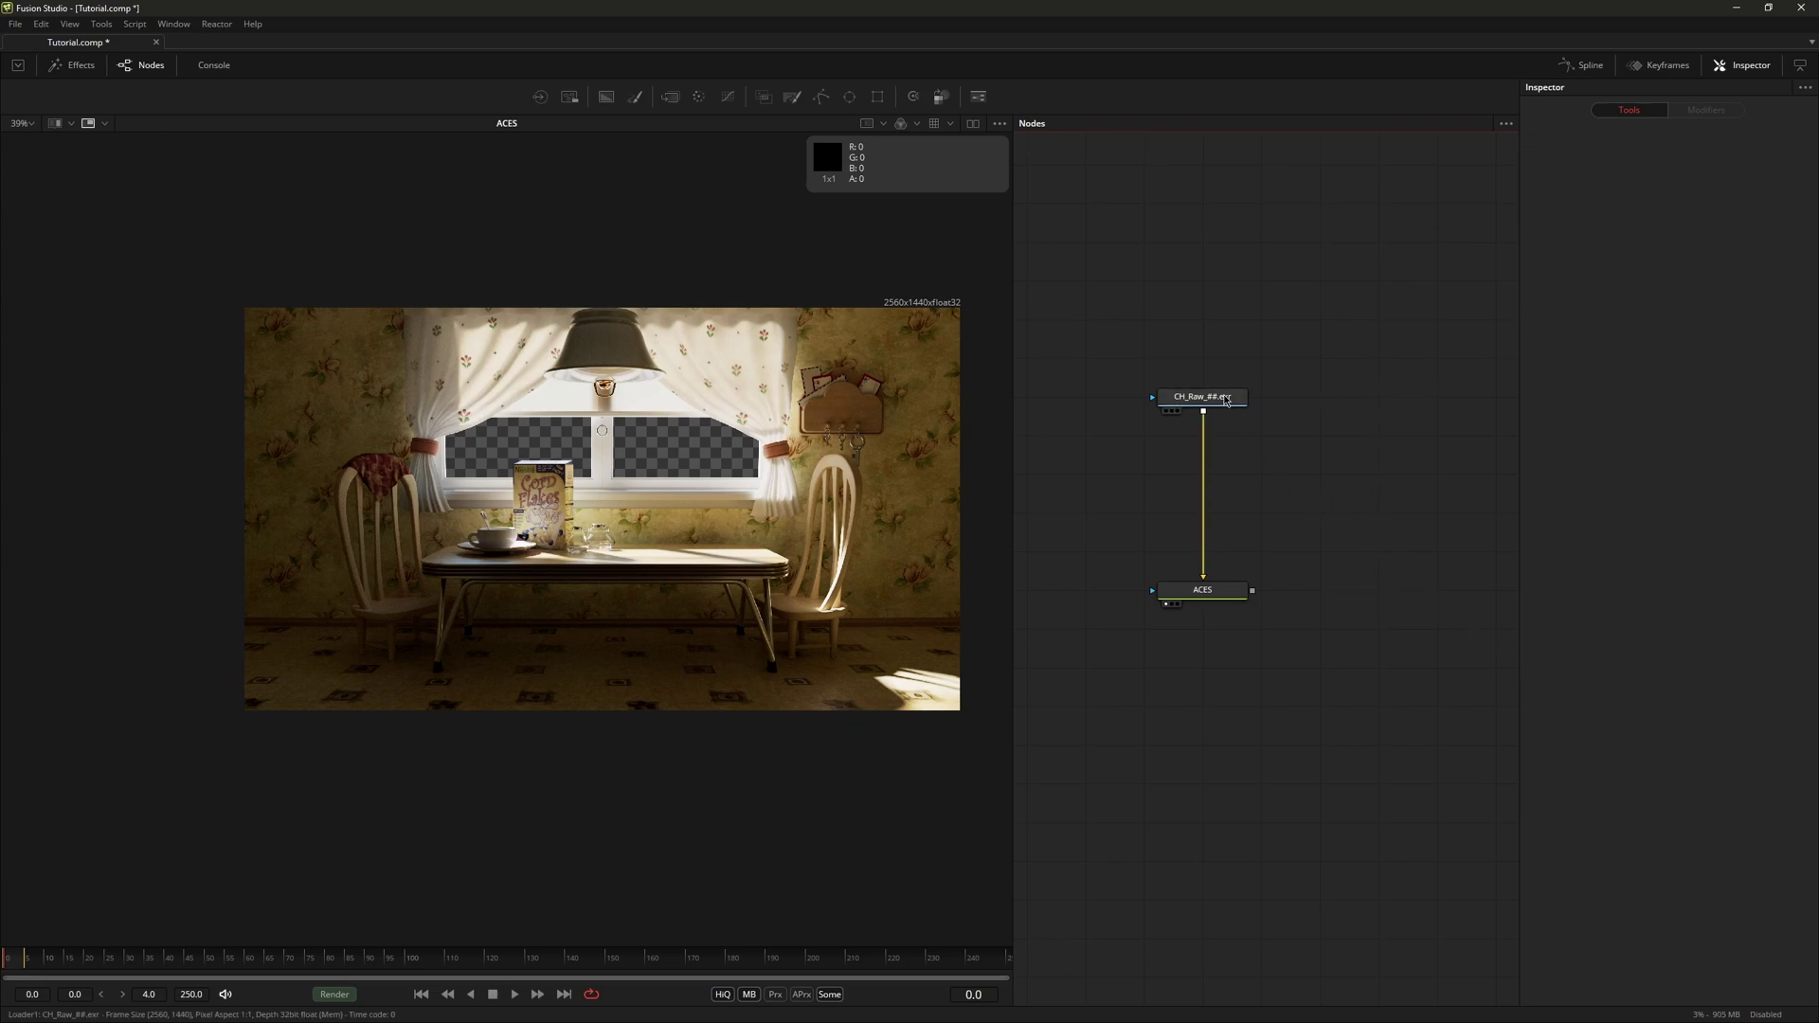
Step: View the remaining CH_Raw loader with the viewer LUT on, and select the ACES node
left_click(1225, 400)
key("1")
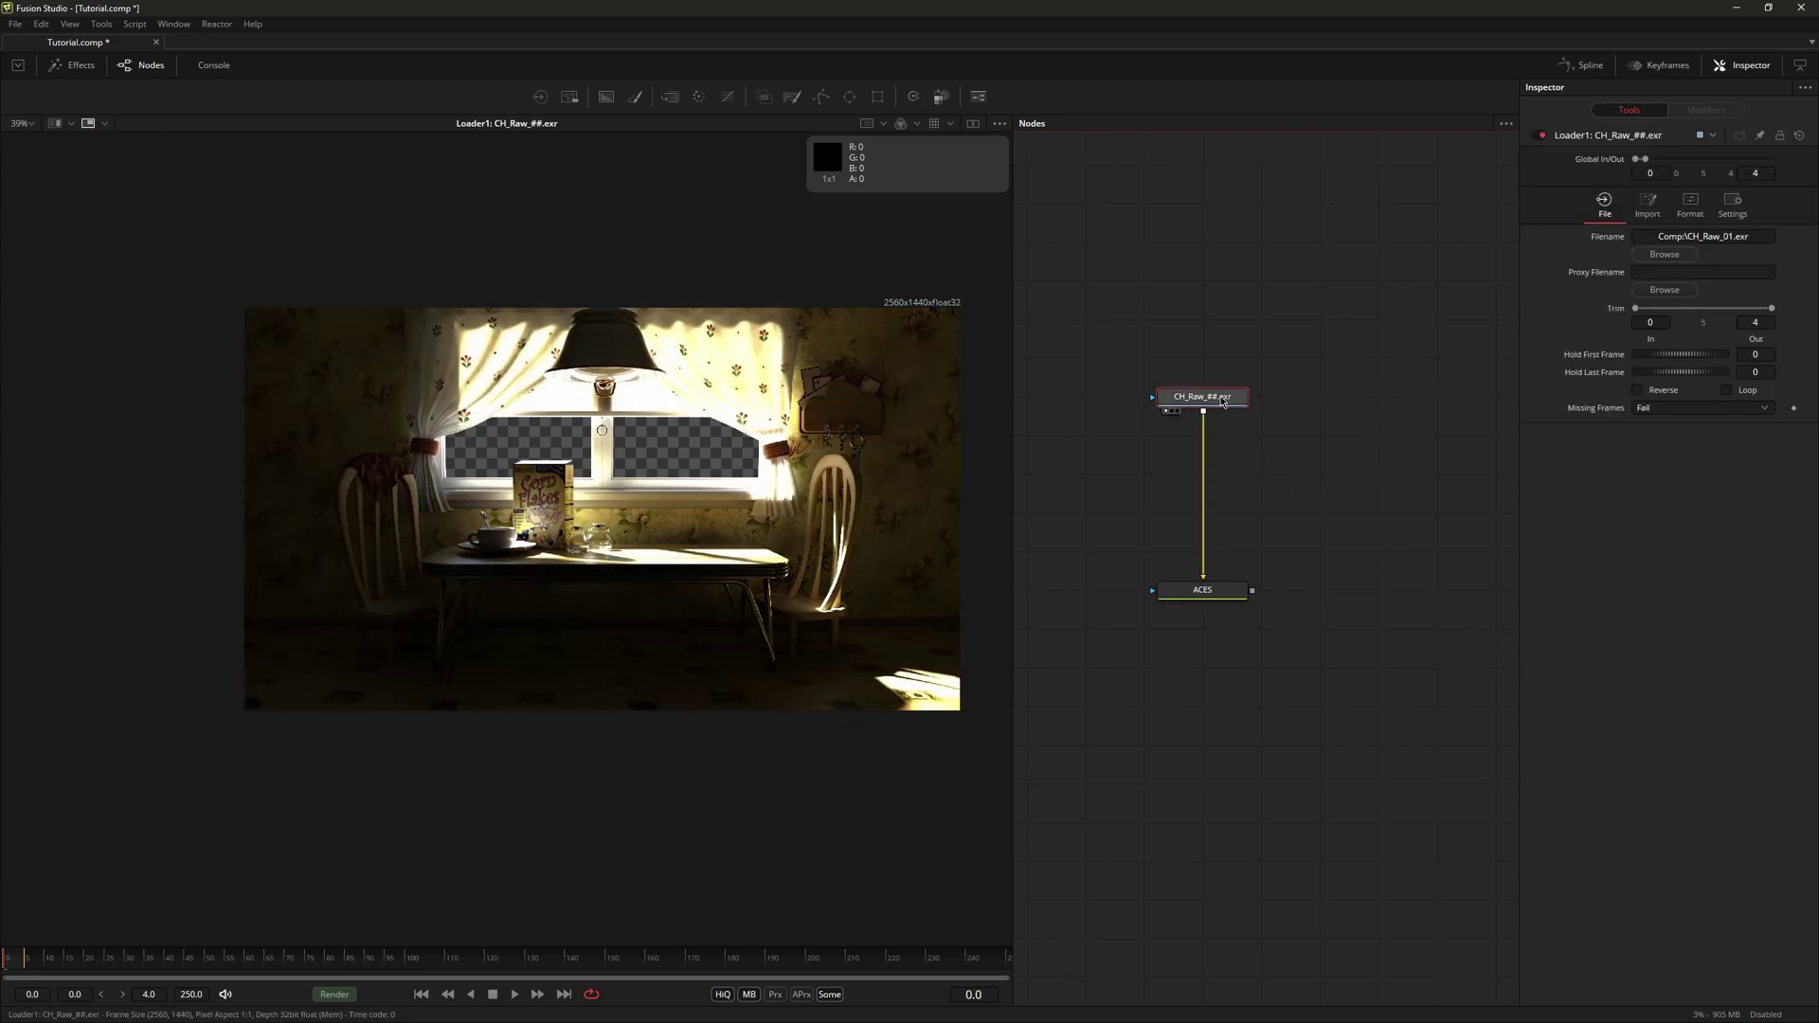
left_click(935, 127)
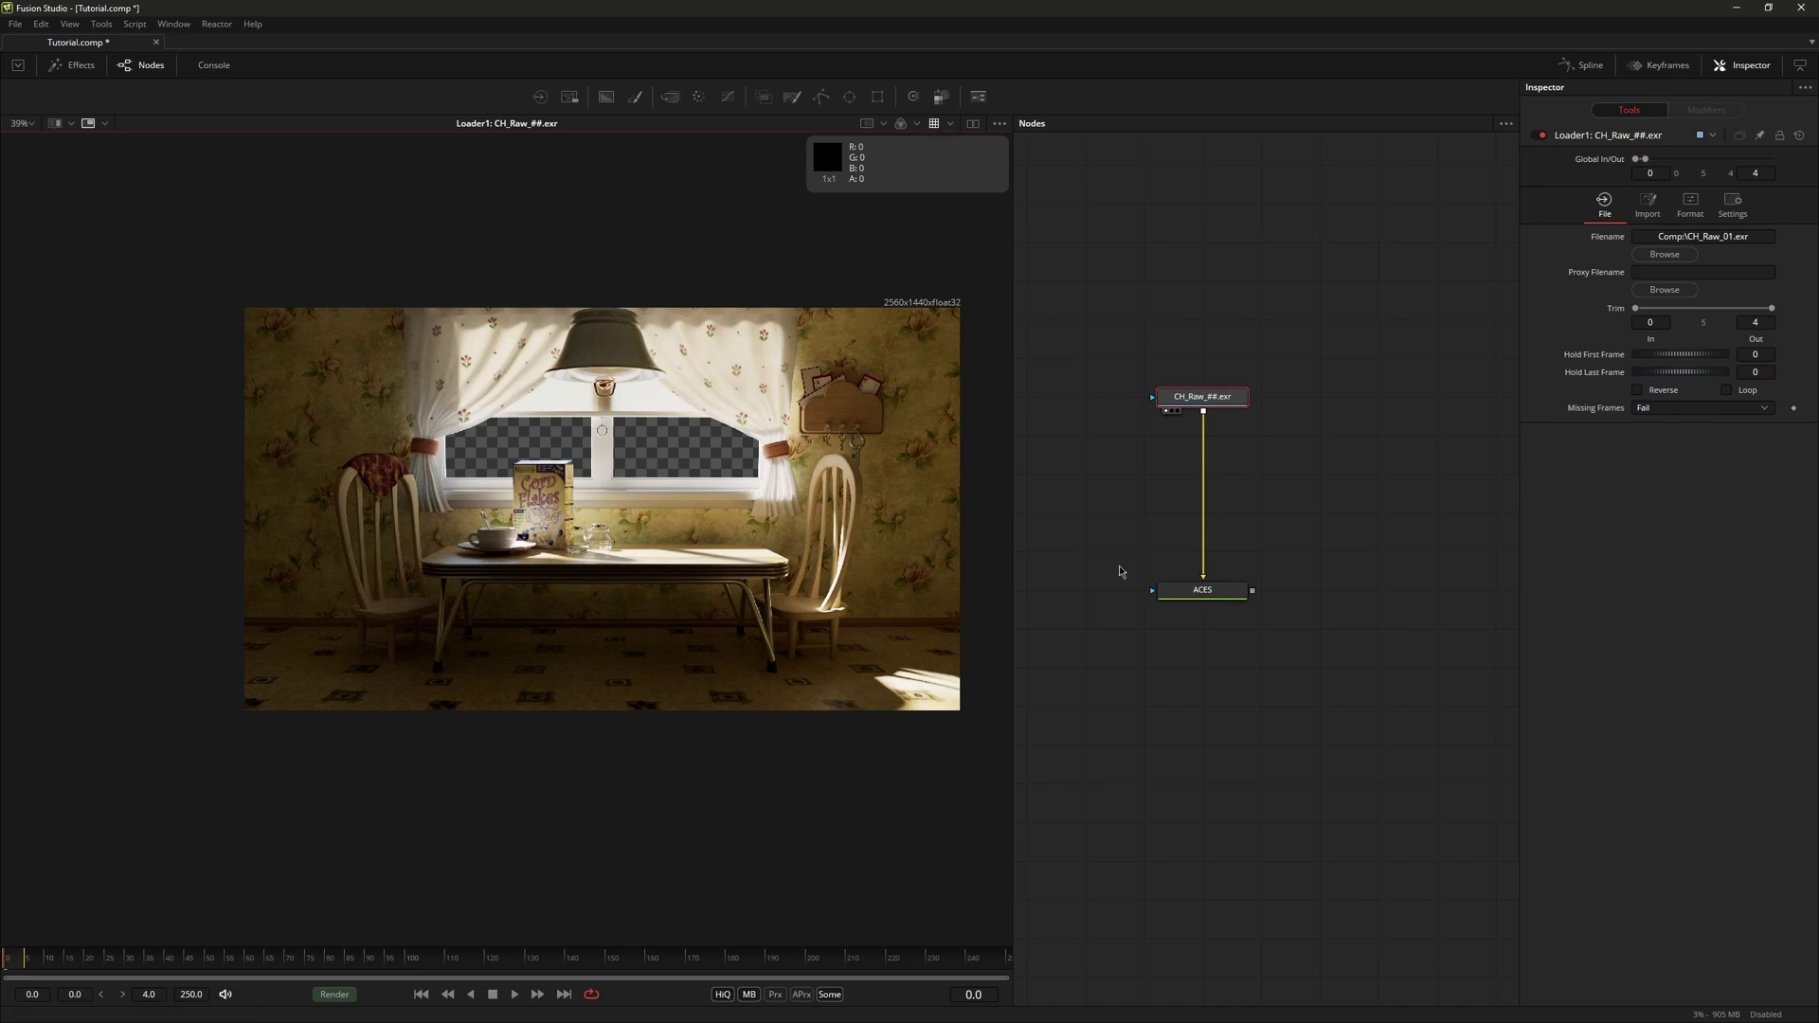
mouse_move(1201, 584)
left_mouse_down()
mouse_move(1241, 493)
mouse_move(1306, 645)
left_mouse_up()
Step: Delete ACES, review the loader's EXR channel mapping, and paste a loader copy, Loader1_1, beneath it
key("Delete")
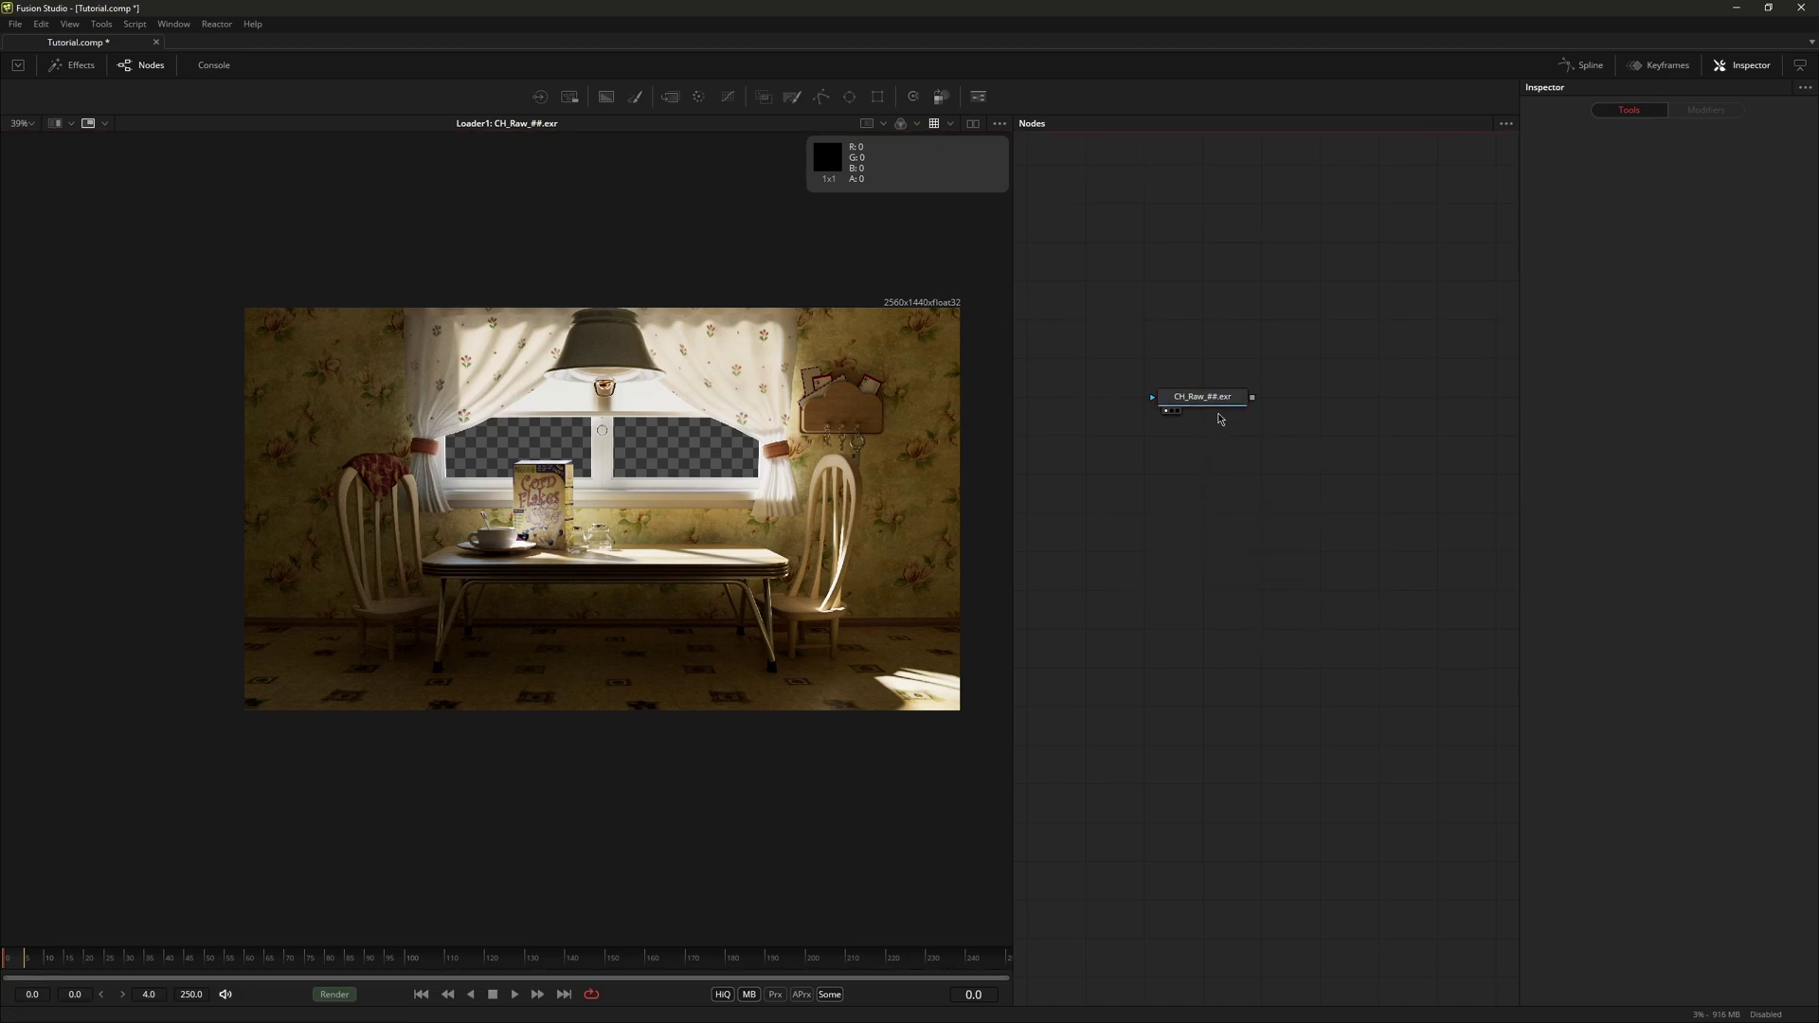
left_click(1217, 400)
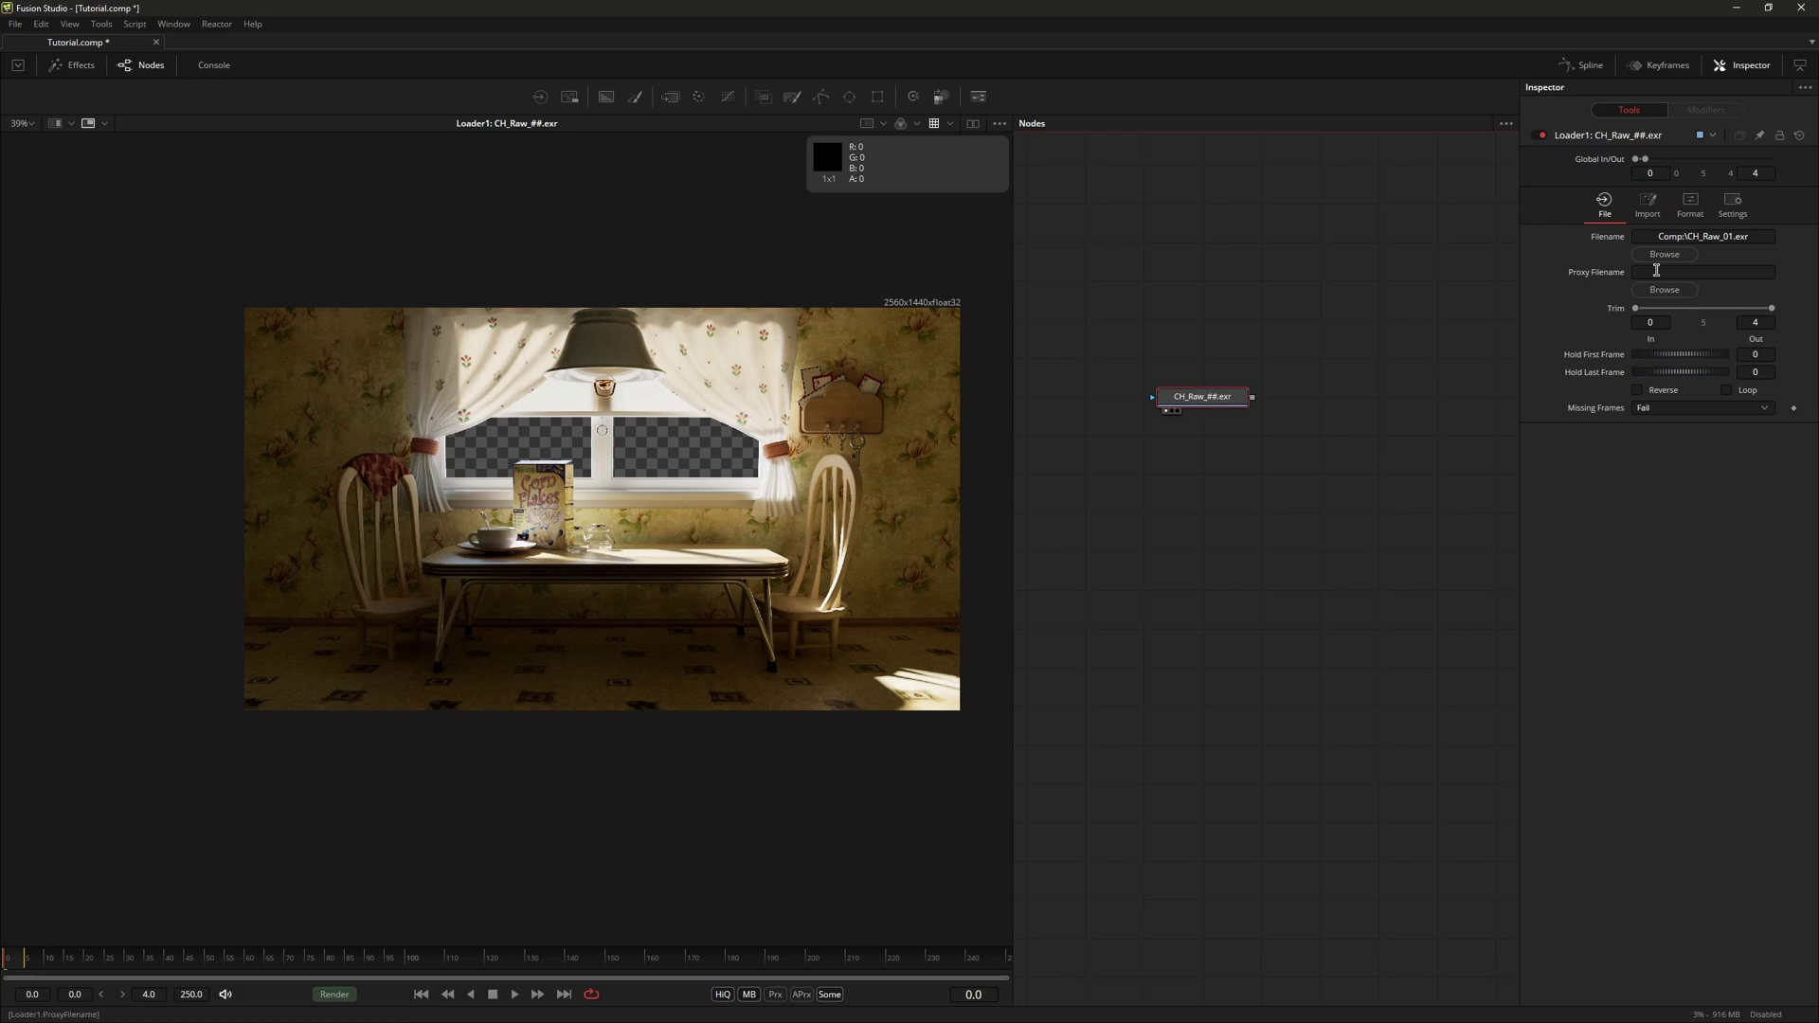
left_click(1691, 203)
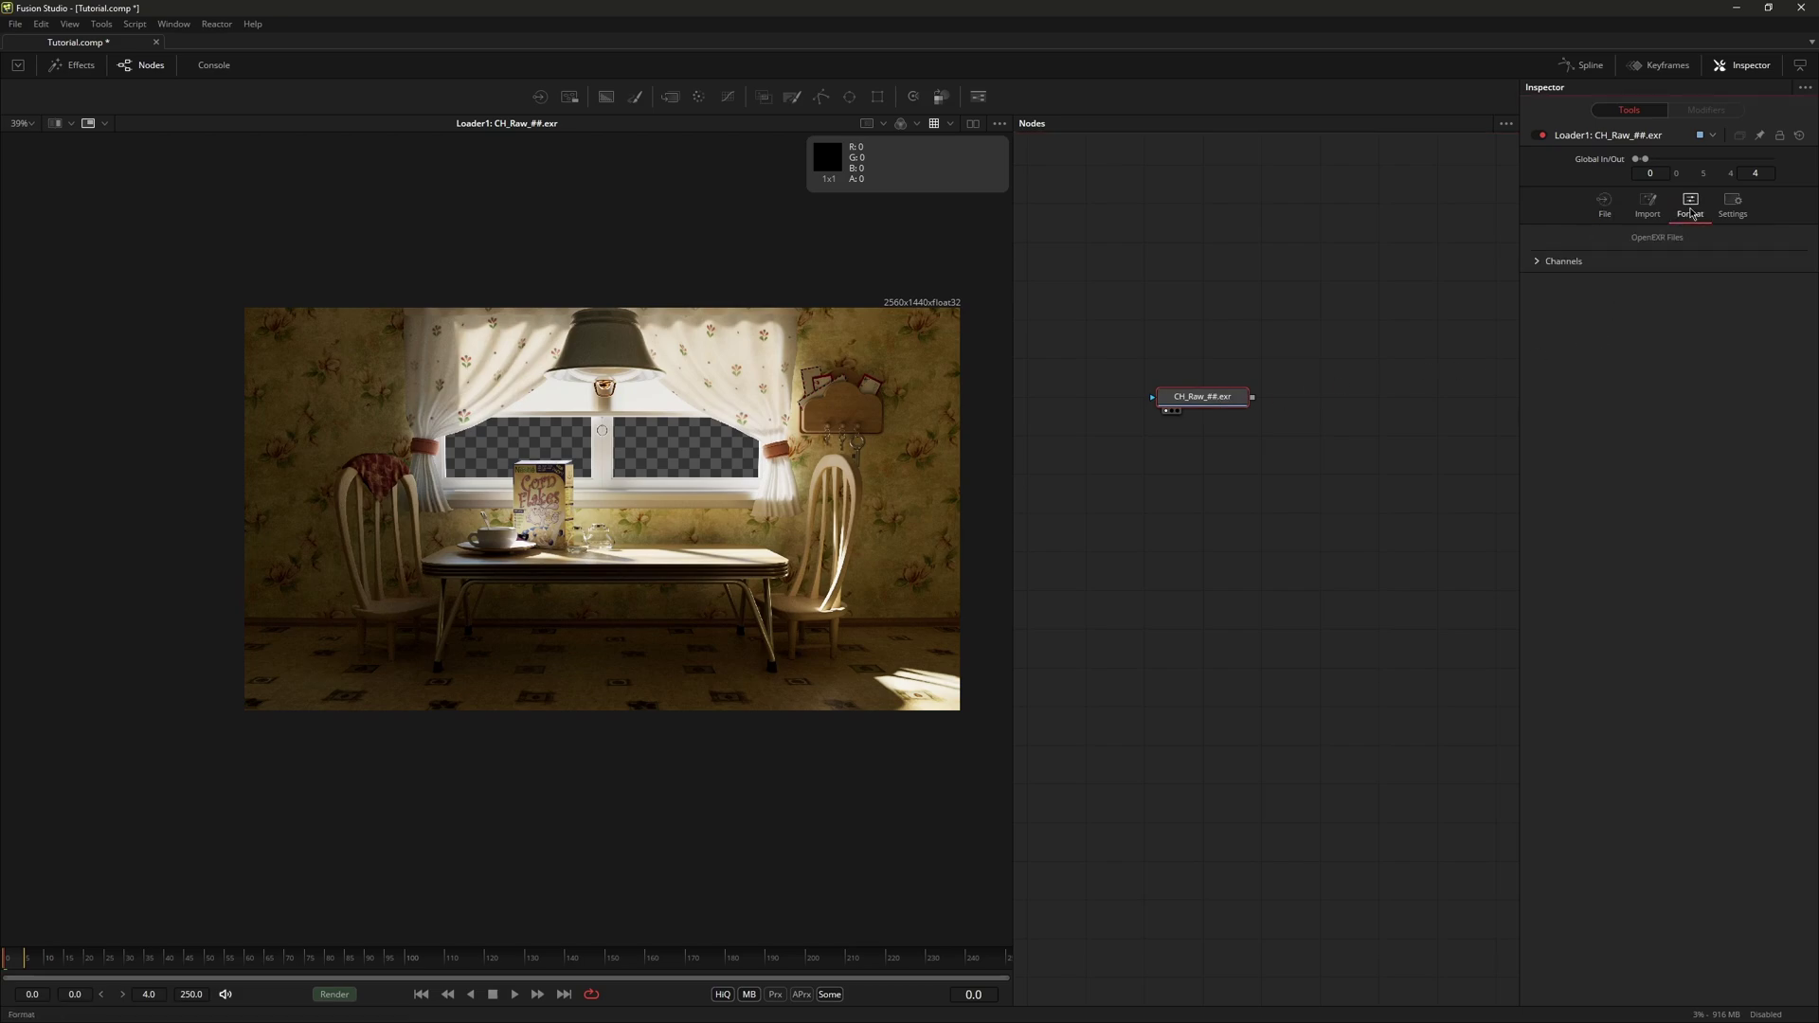
left_click(1538, 263)
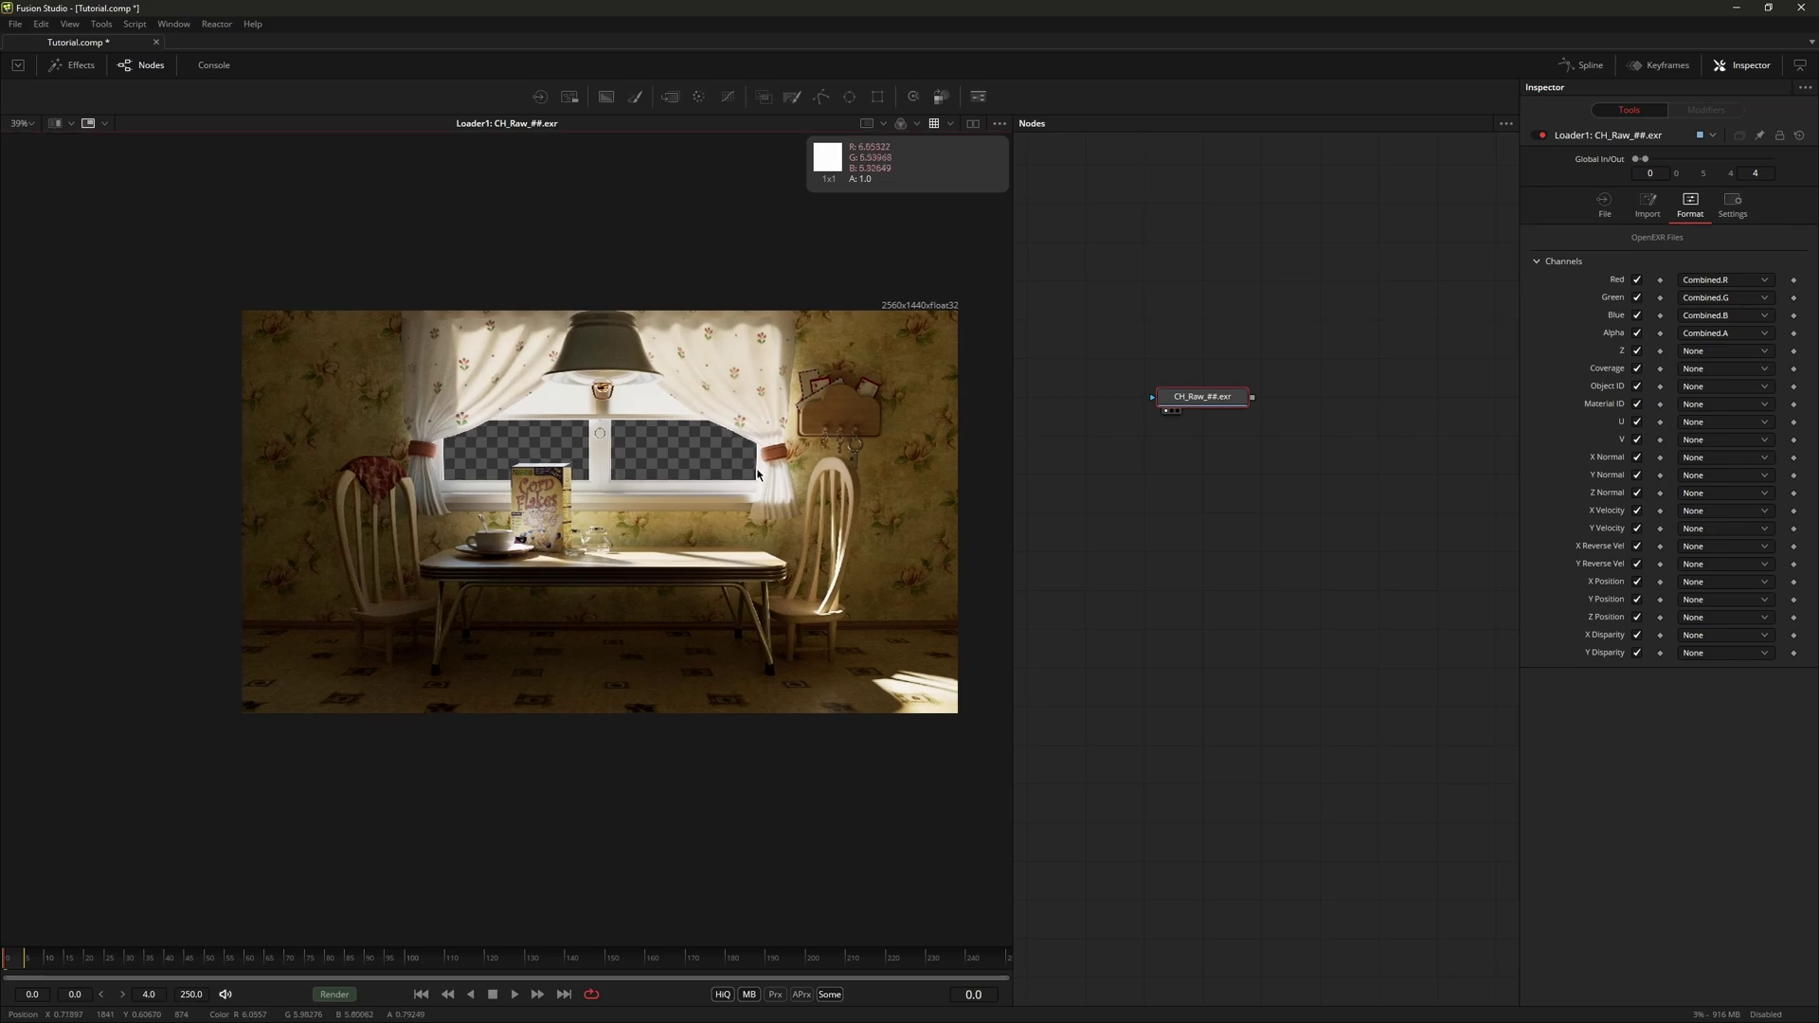
key("ctrl+f")
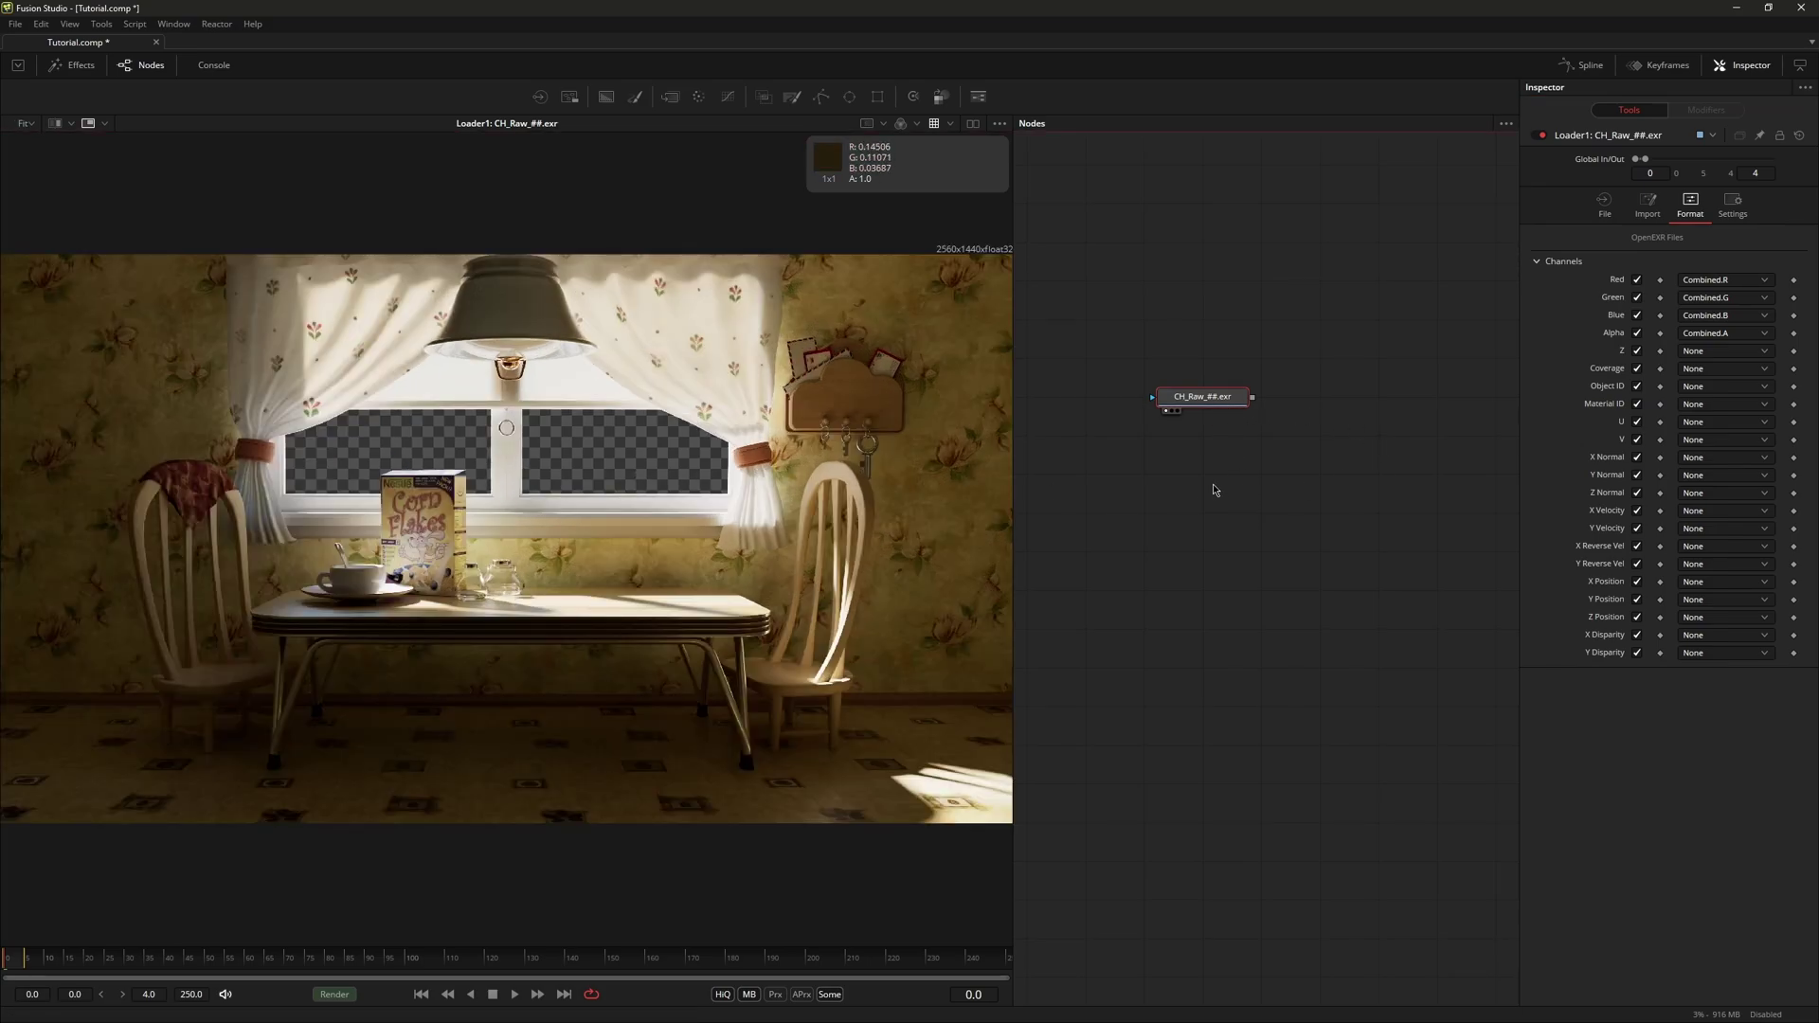
left_click(1207, 519)
key("ctrl+v")
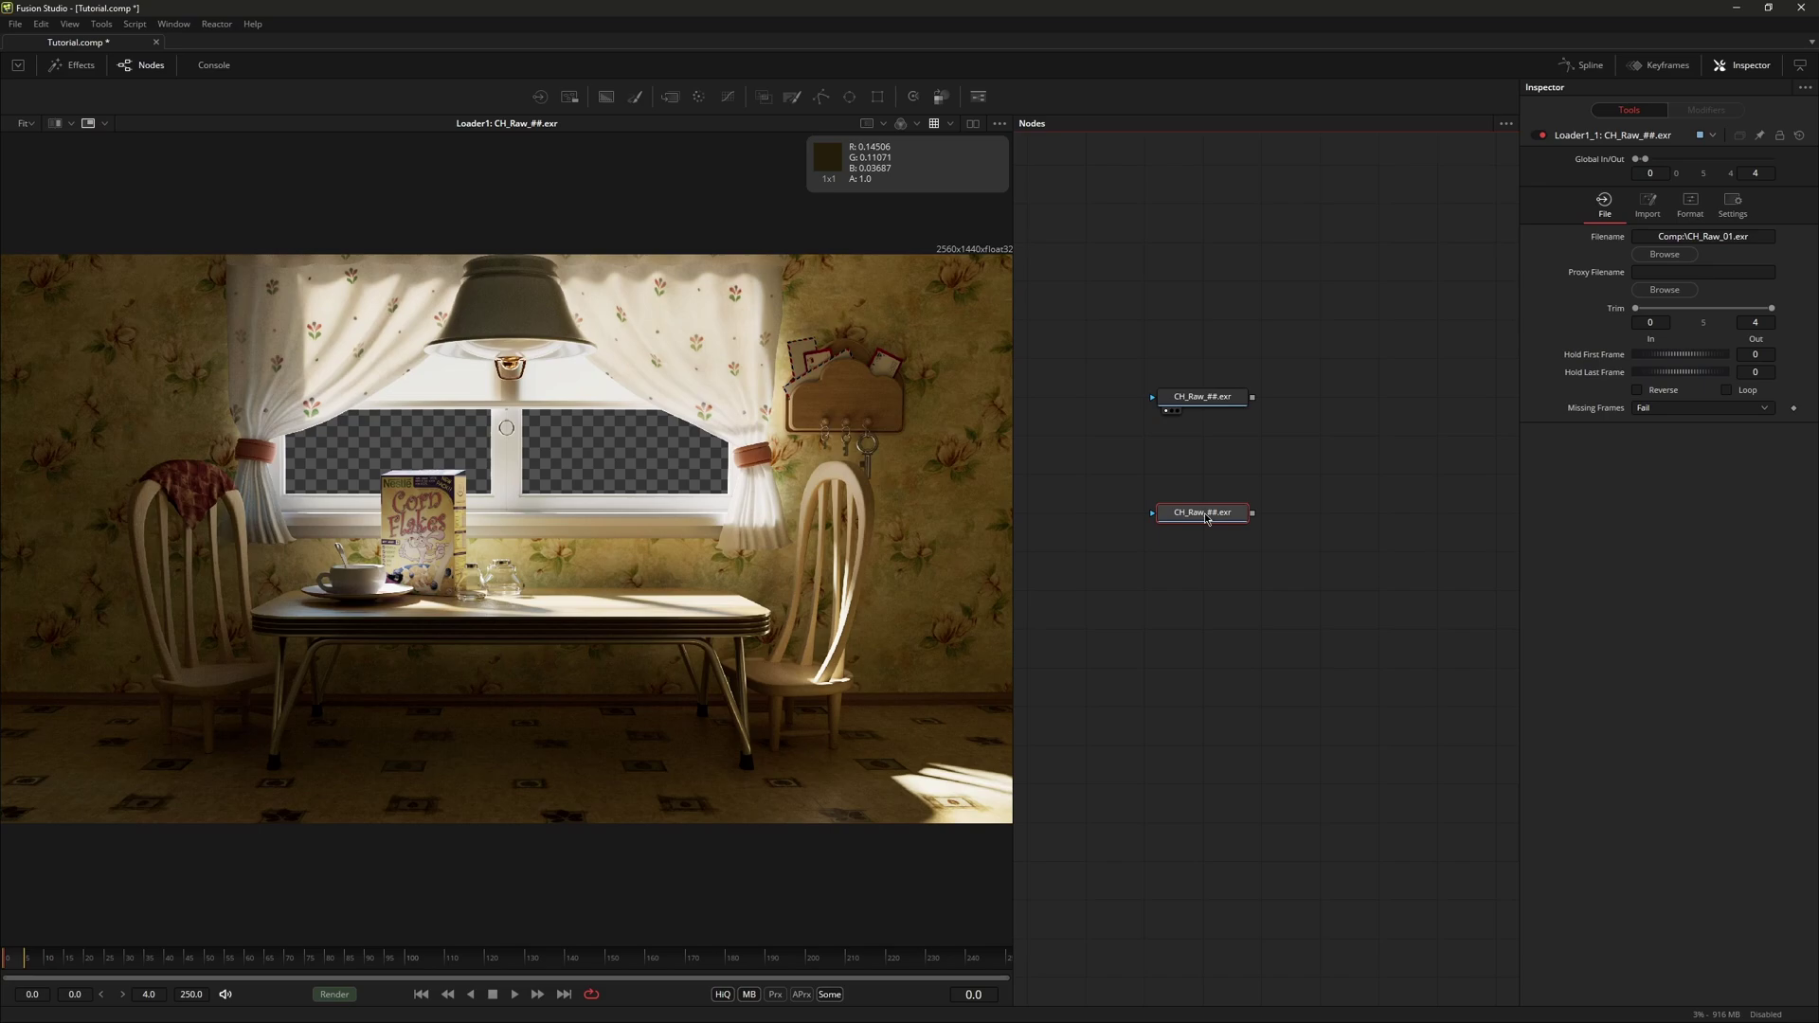
Step: Map Loader1_1's Red, Green and Blue to OctDiffIndir.R/G/B, view it, and paste a third loader
left_click(1691, 207)
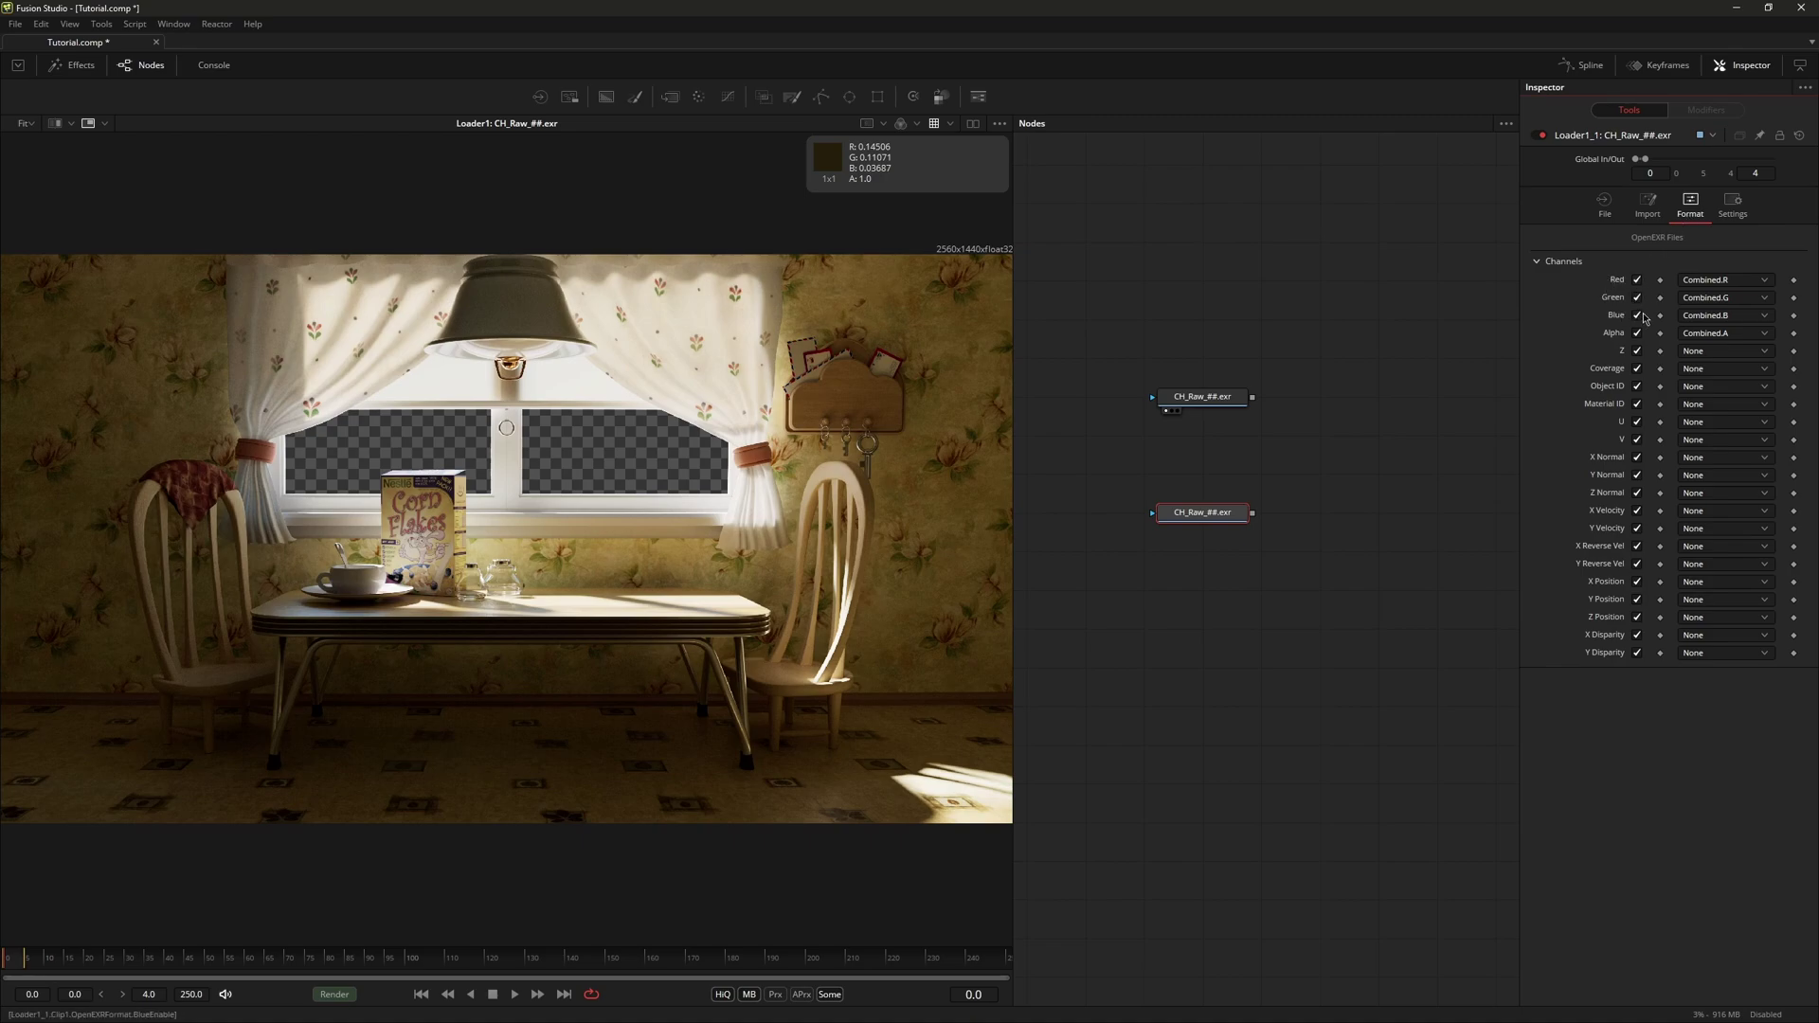
left_click(1720, 280)
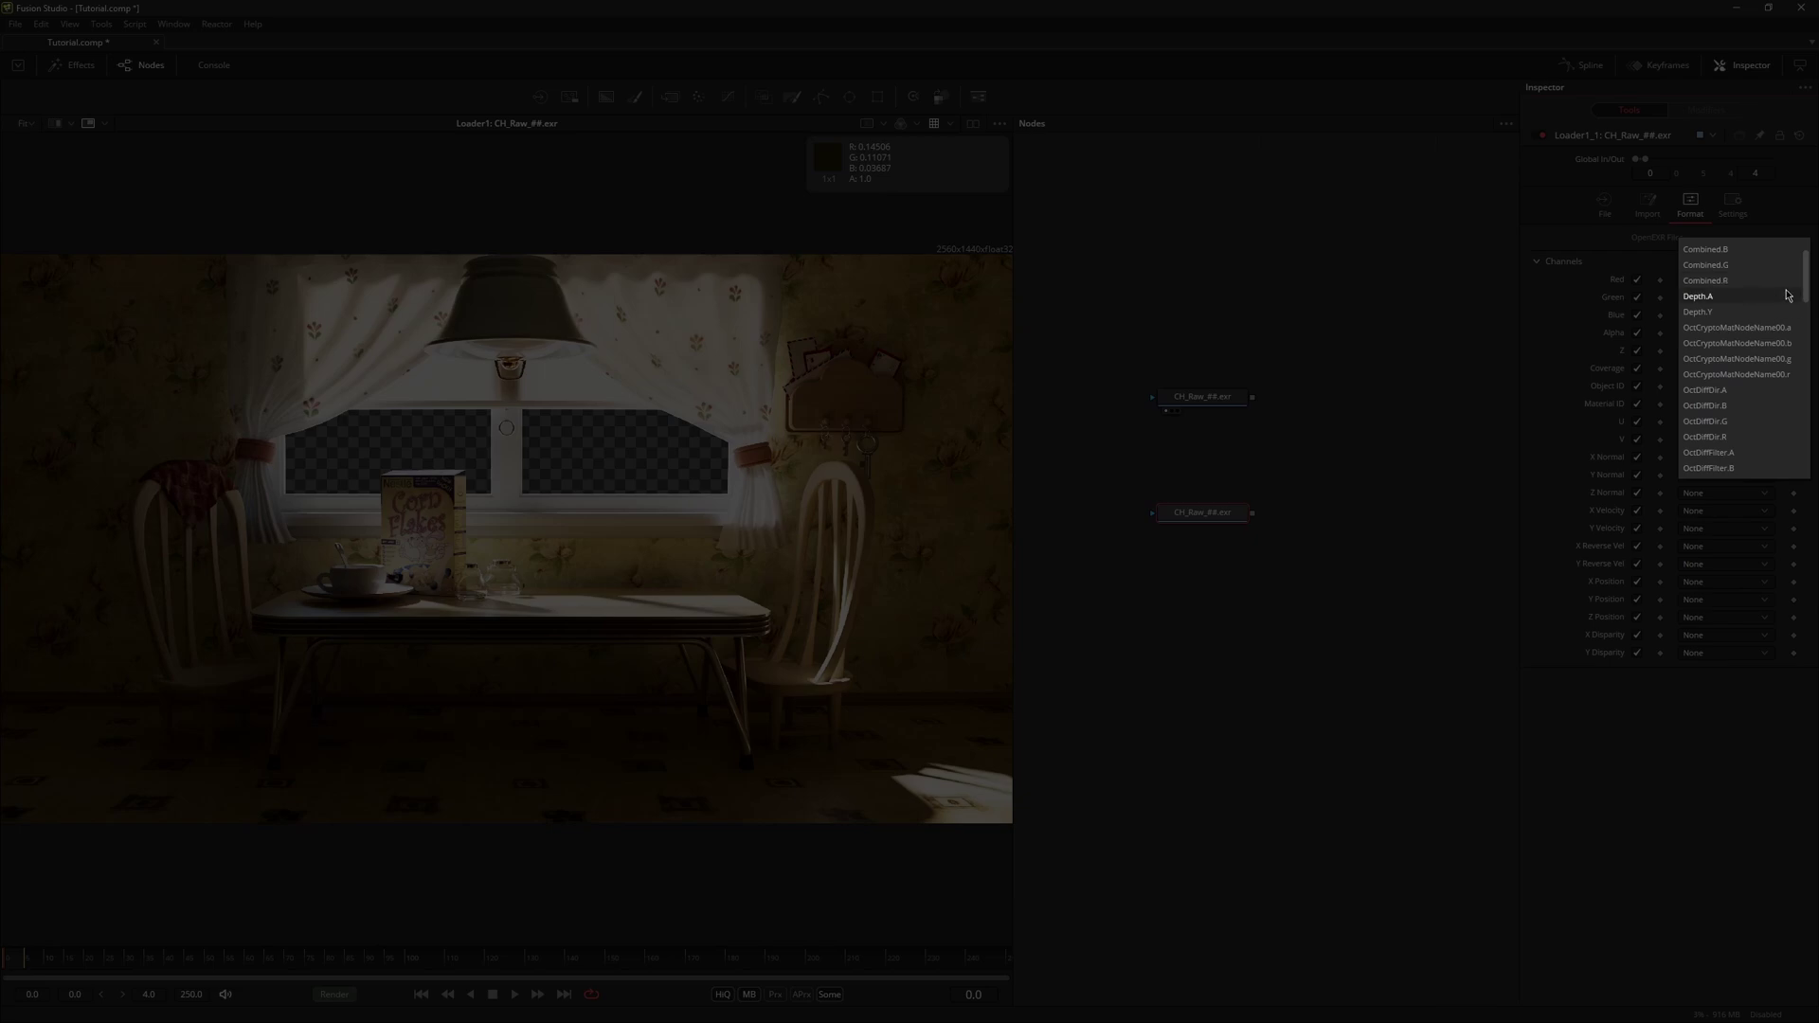
mouse_move(1805, 277)
left_mouse_down()
mouse_move(1806, 471)
mouse_move(1811, 315)
left_mouse_up()
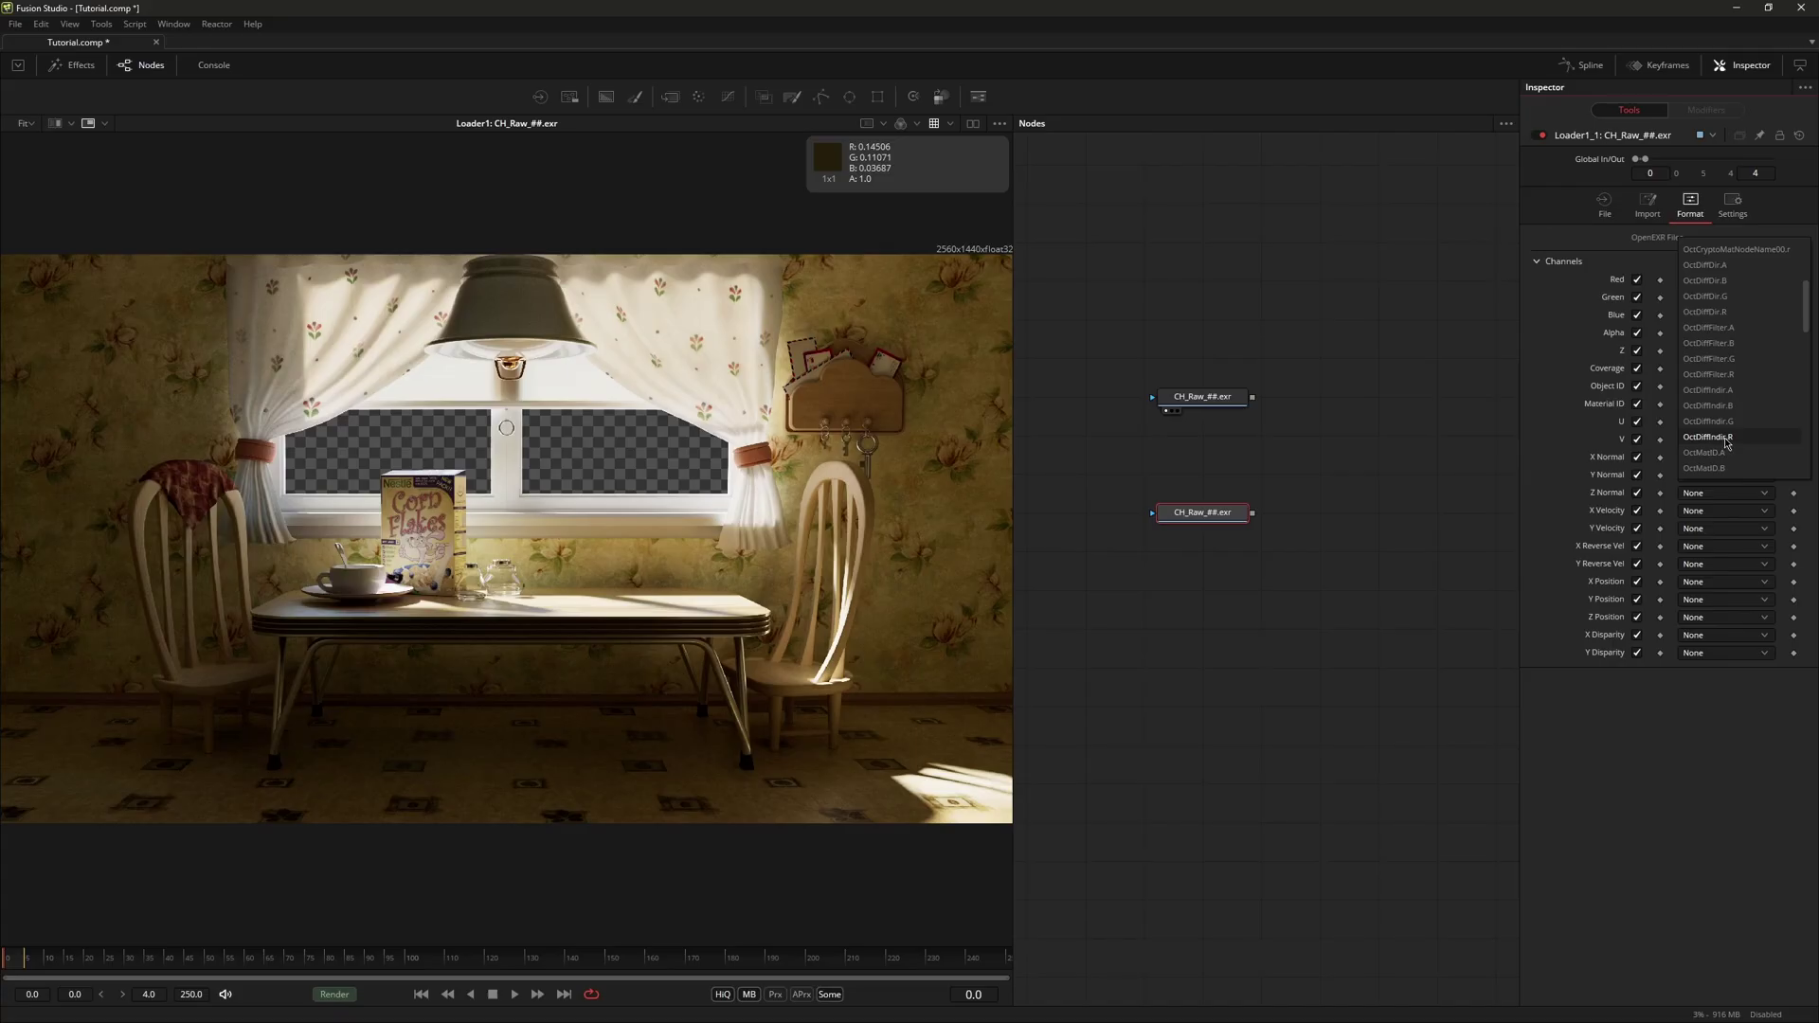
left_click(1725, 439)
left_click(1729, 300)
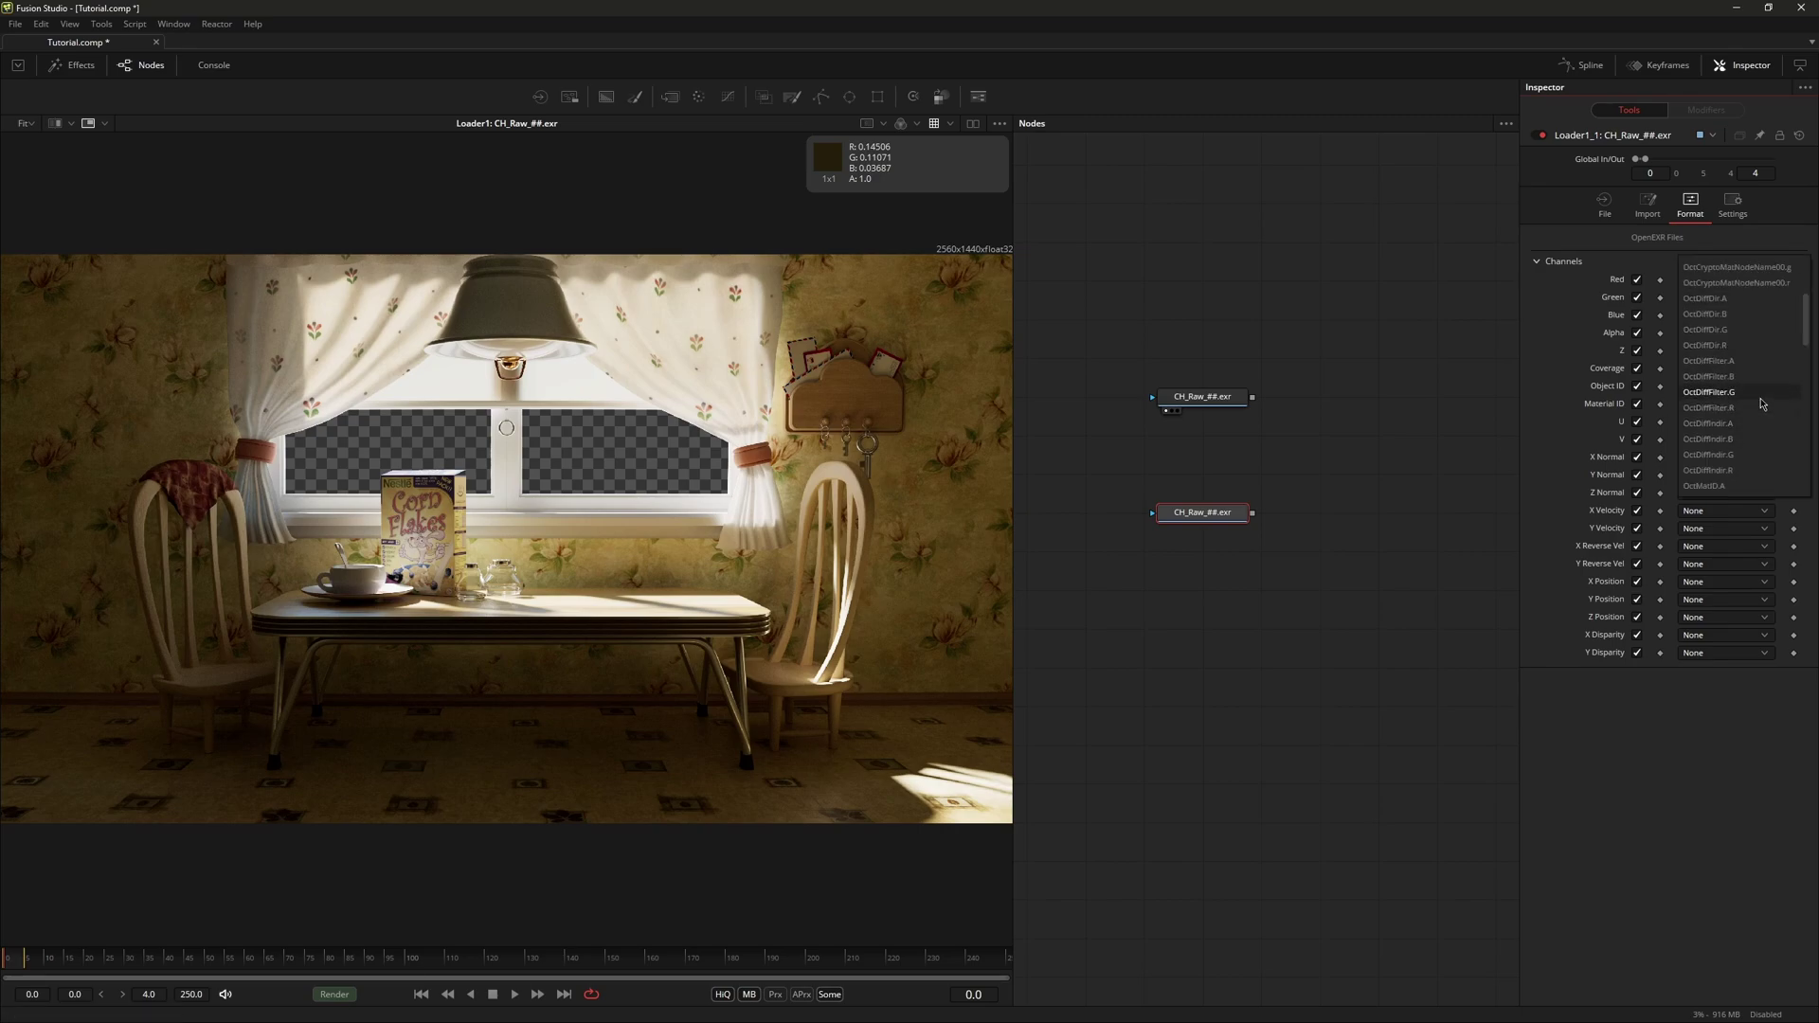
left_click(1720, 459)
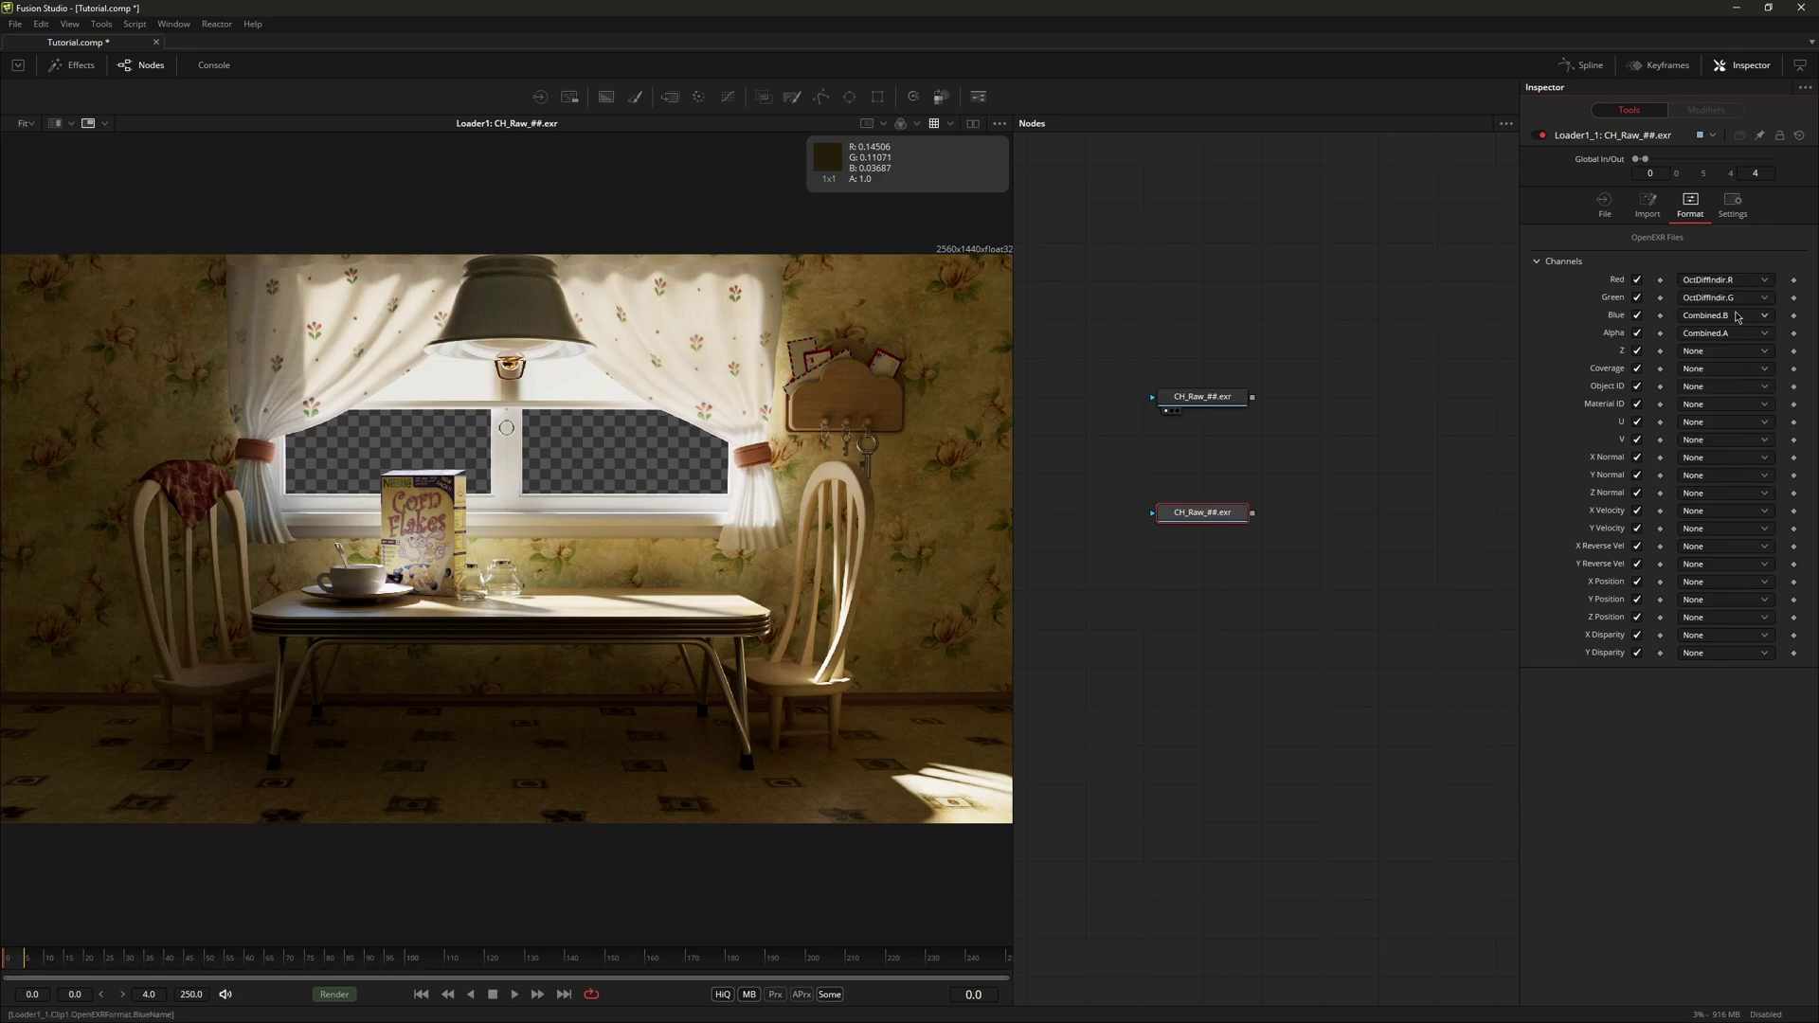
left_click(1734, 280)
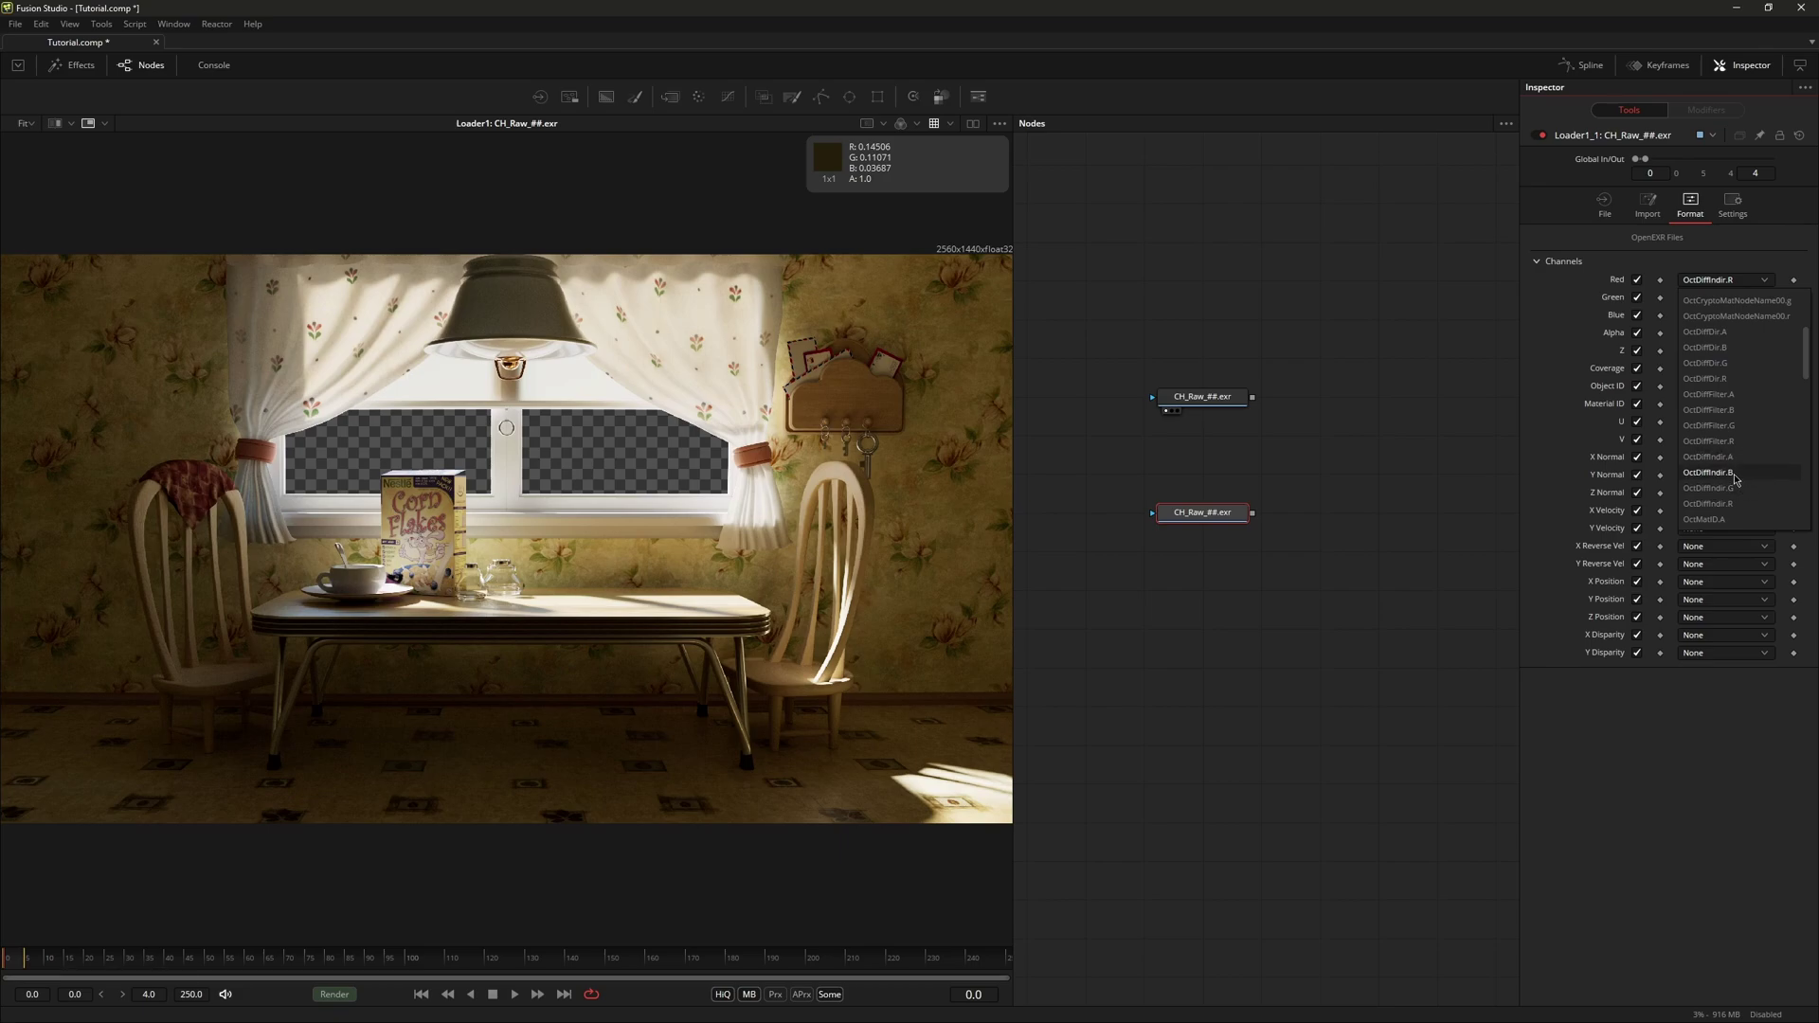
left_click(1740, 489)
key("1")
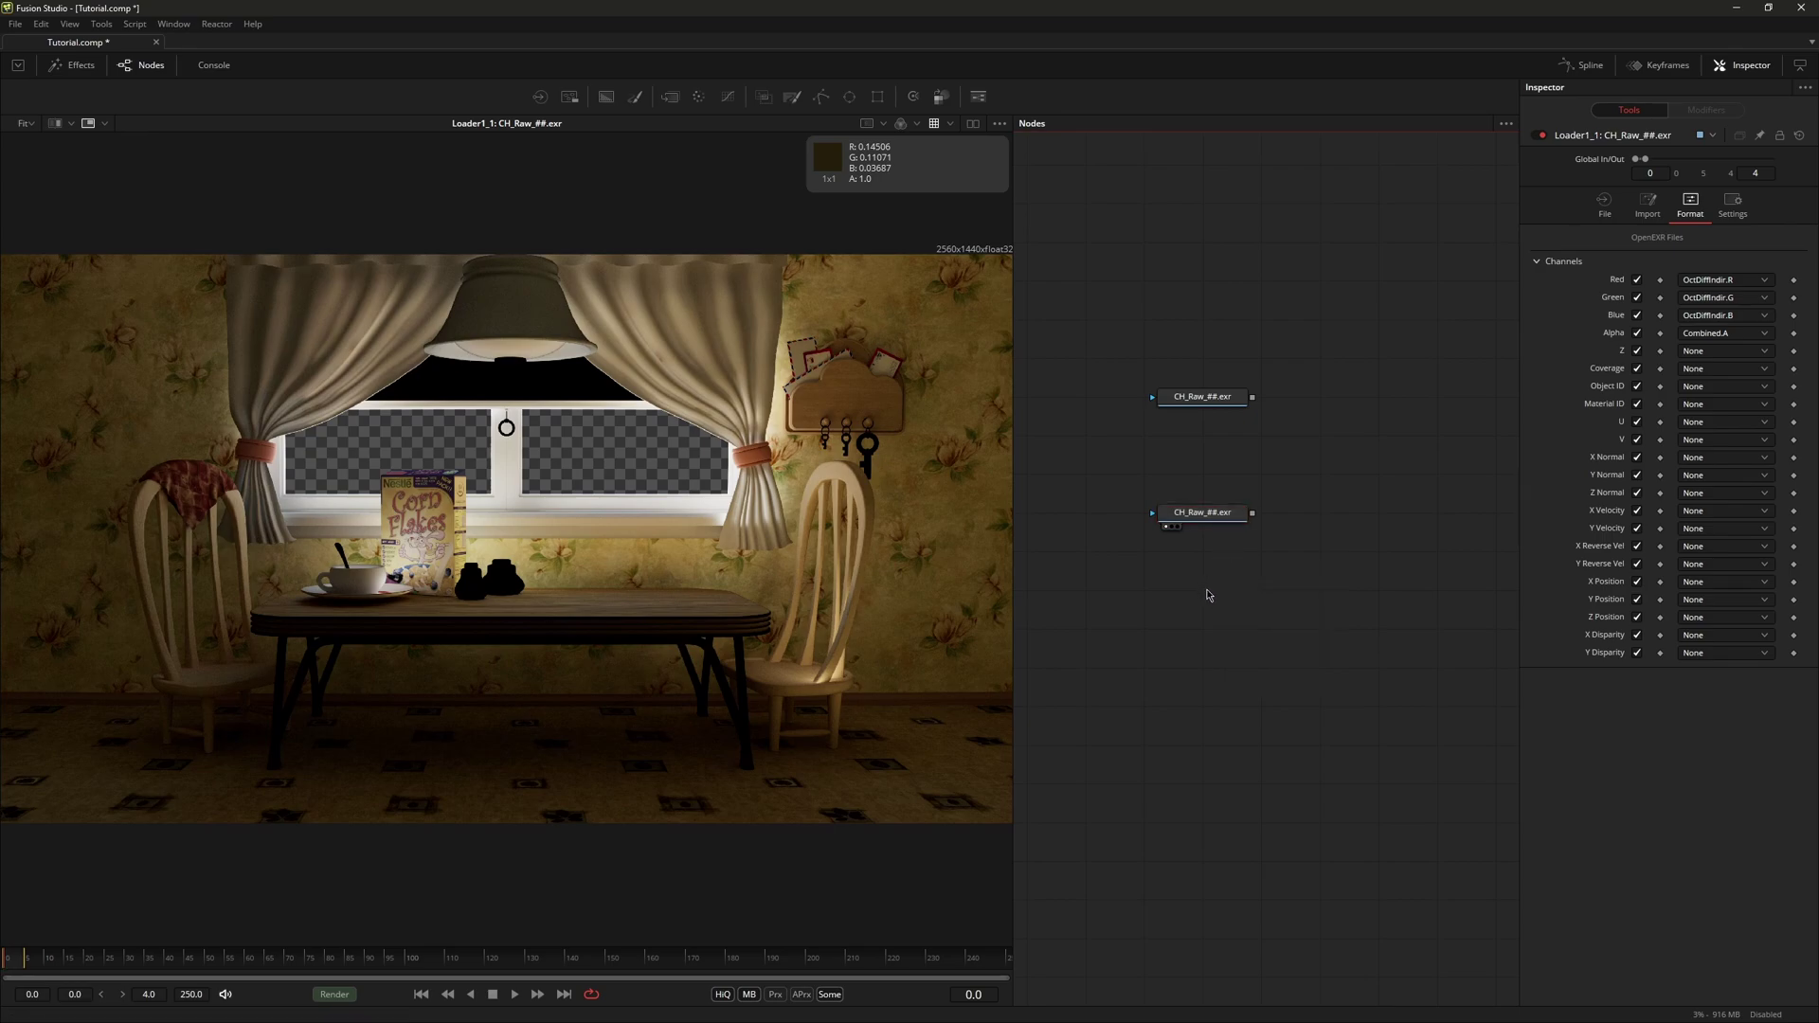
key("ctrl+v")
Step: Paste a third CH_Raw loader and map its Red, Green and Blue to OctDiffDir.R/G/B
key("1")
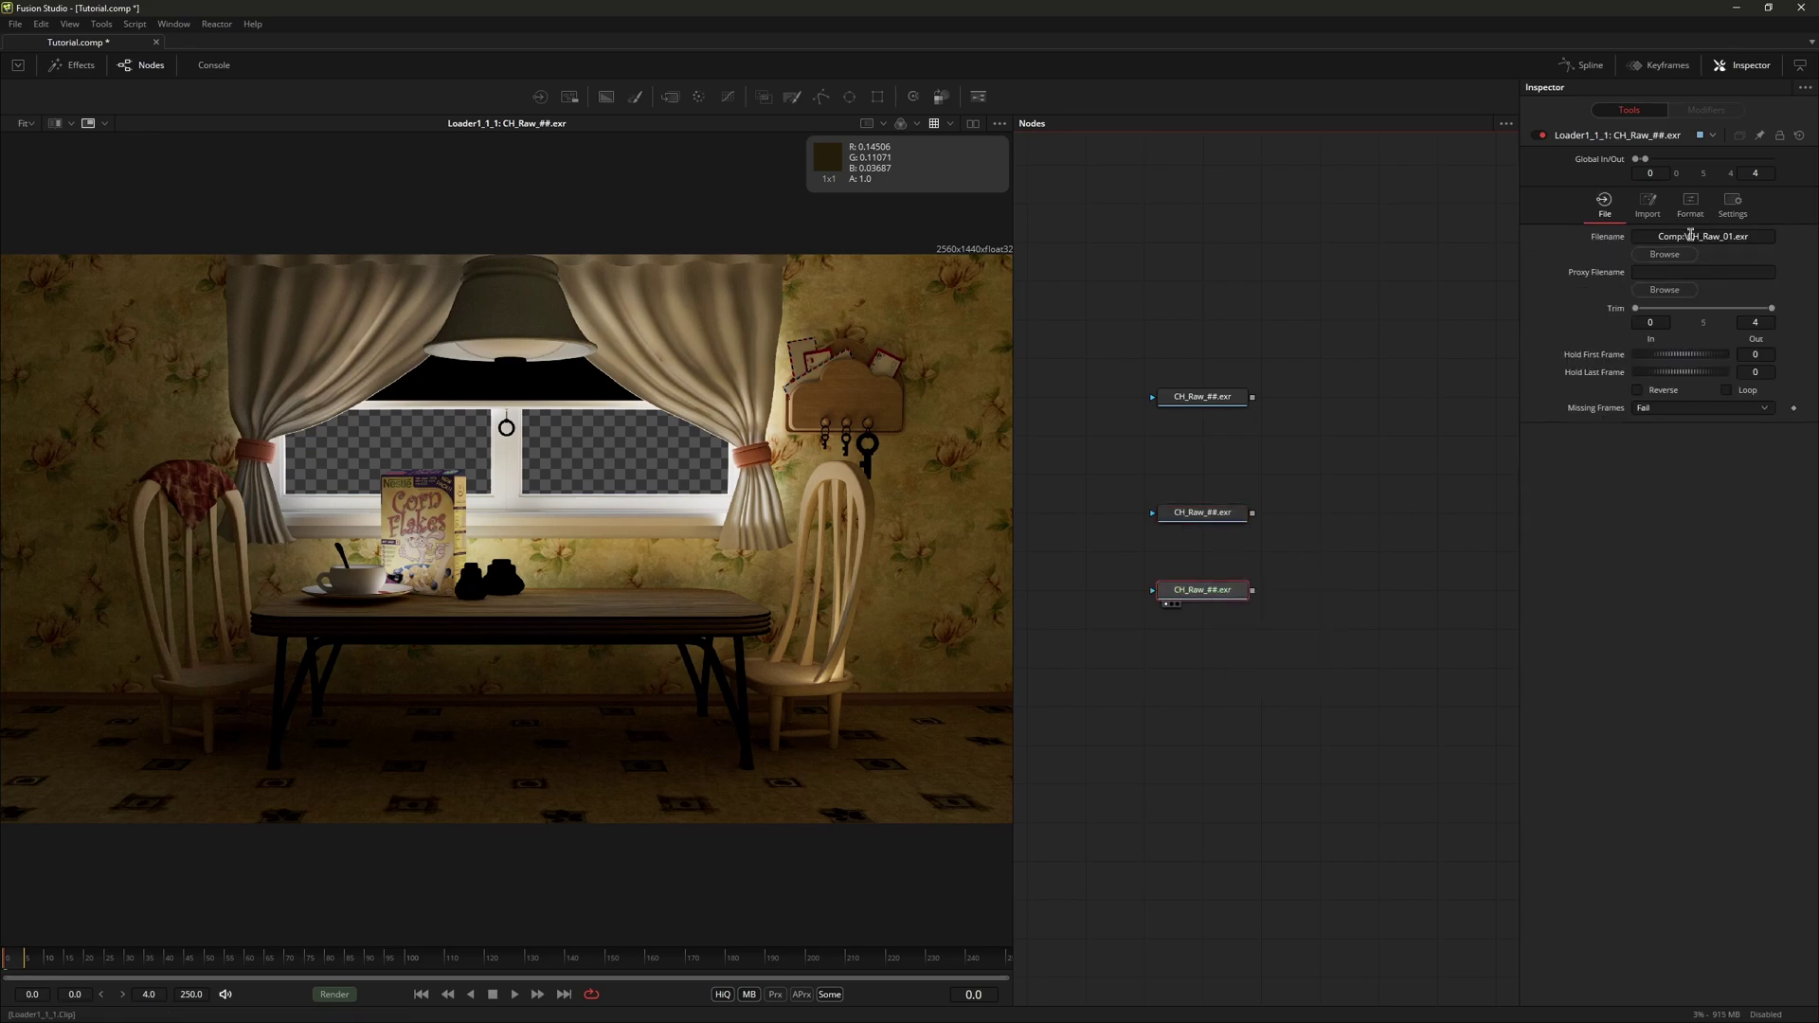
left_click(1691, 203)
left_click(1768, 284)
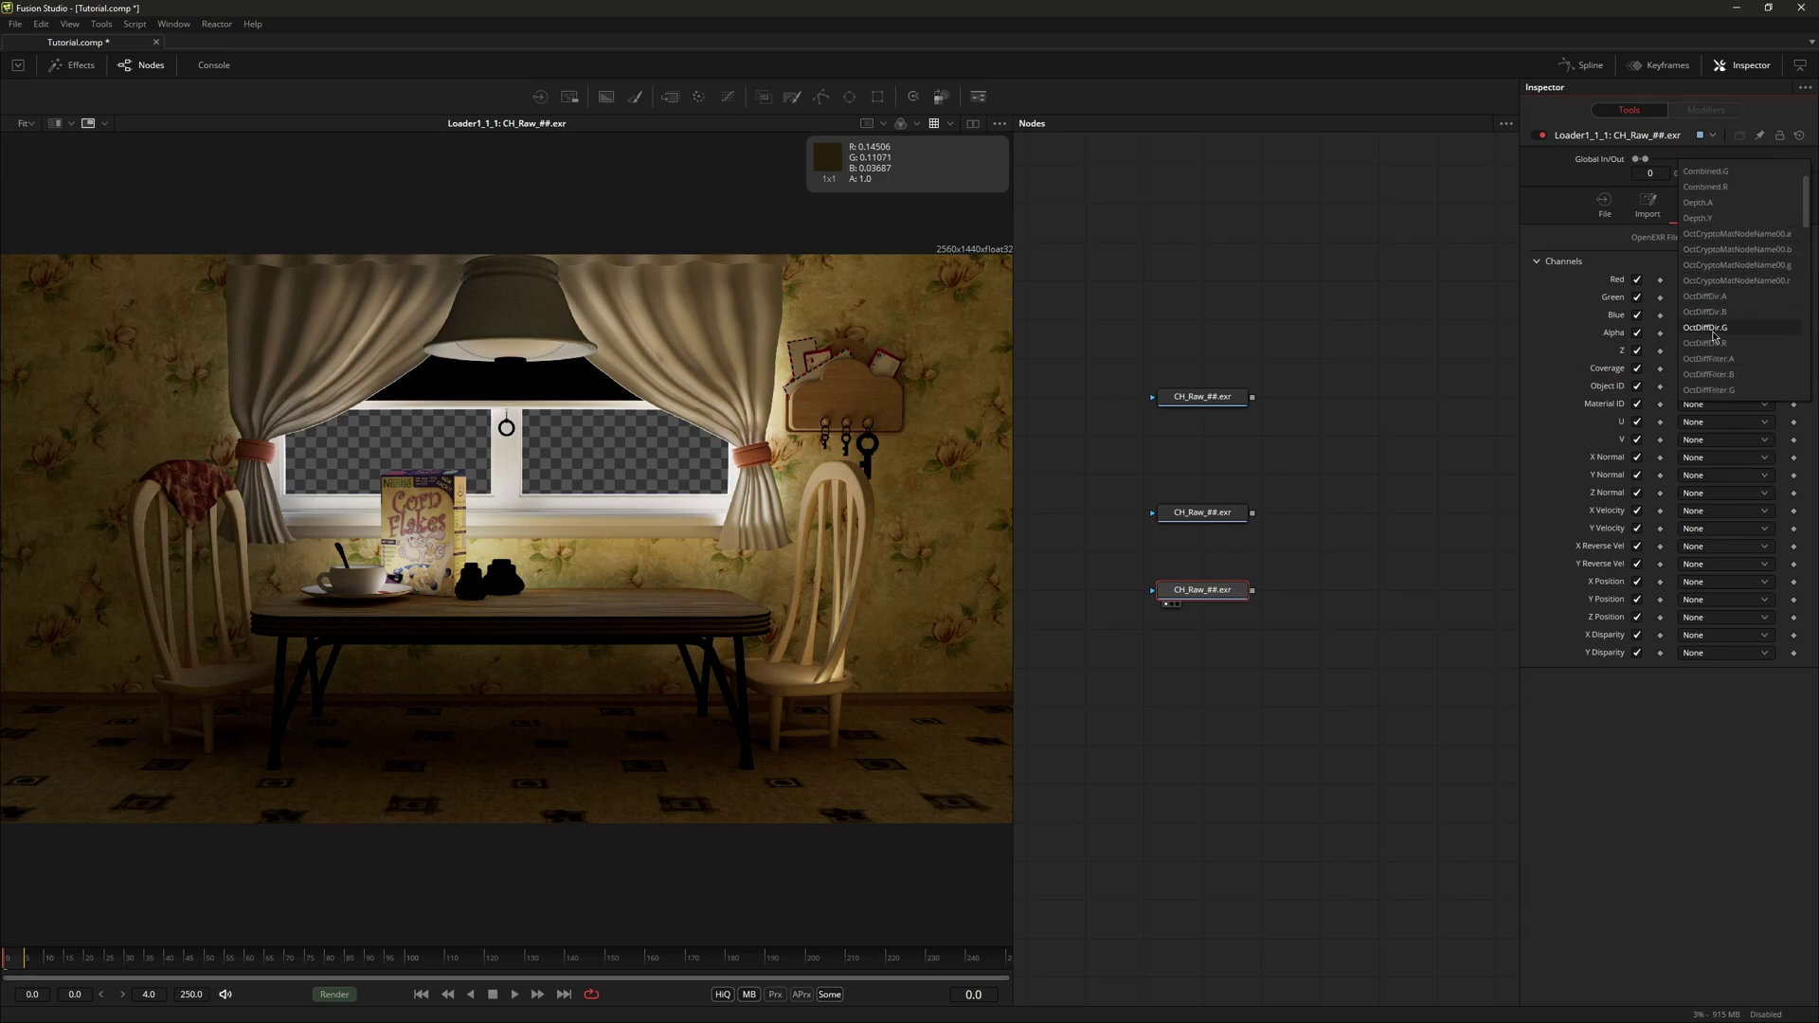
left_click(1725, 343)
left_click(1735, 297)
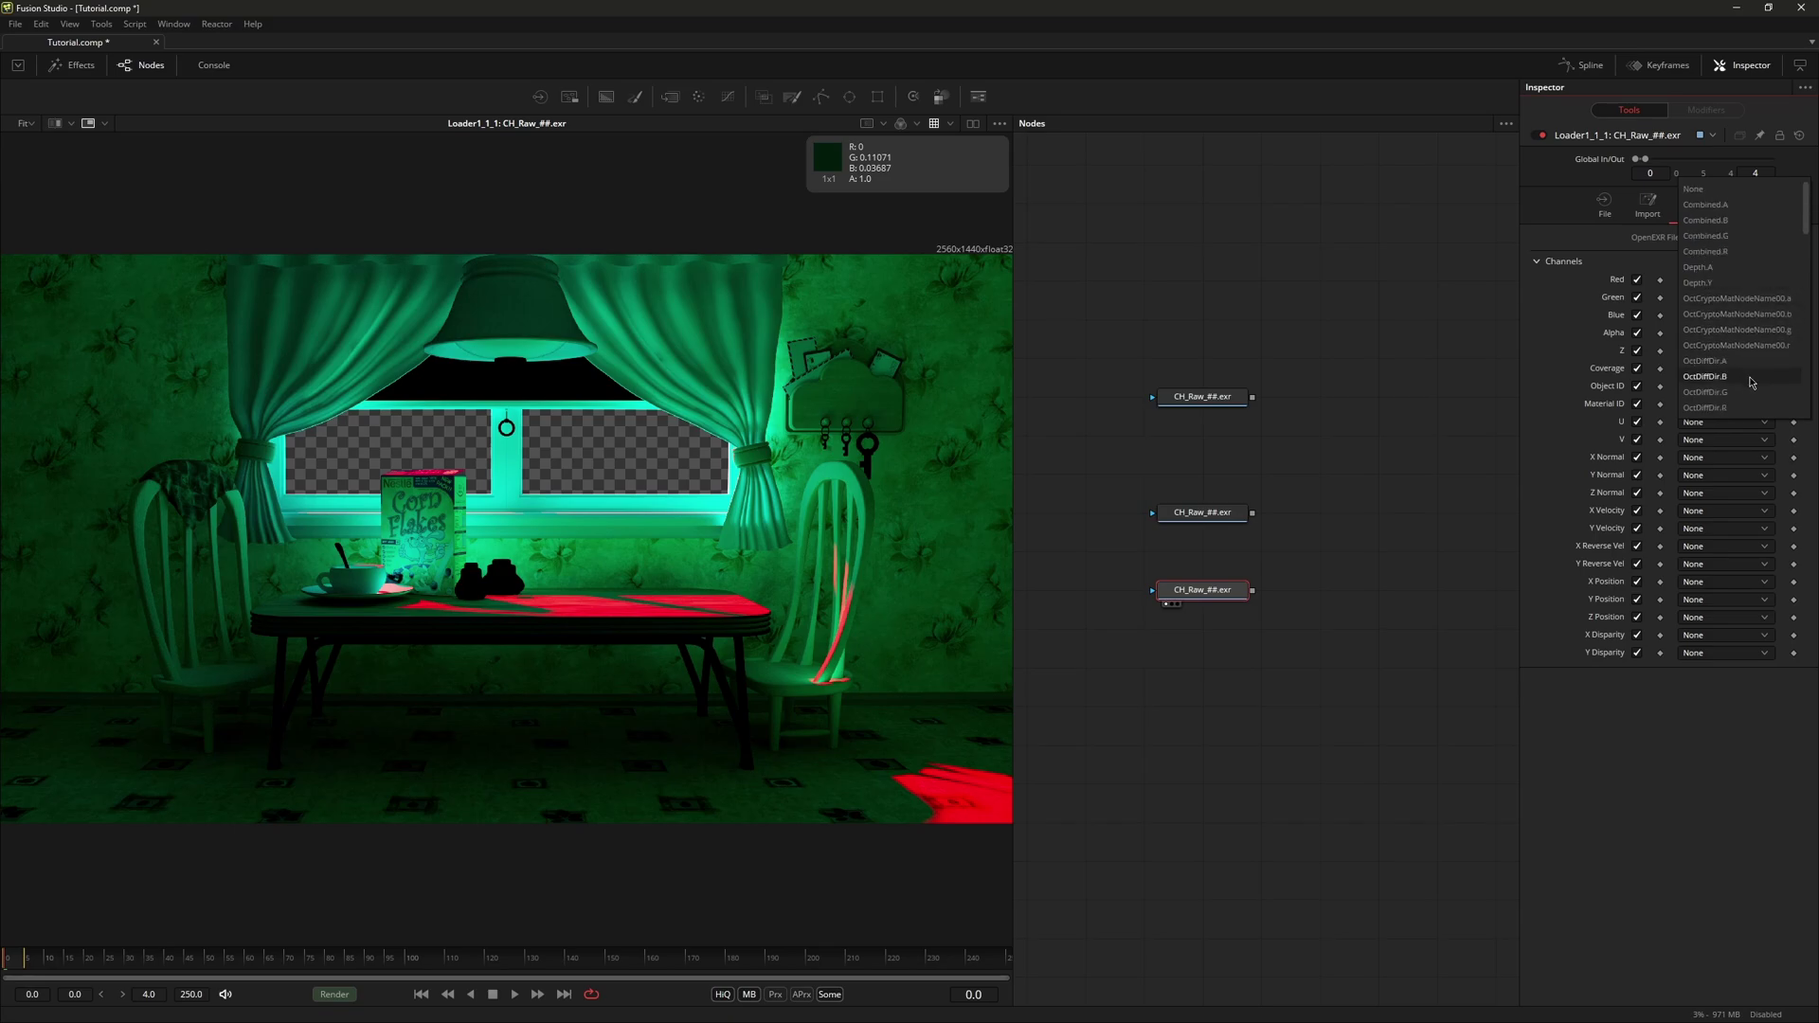
left_click(1748, 392)
left_click(1706, 321)
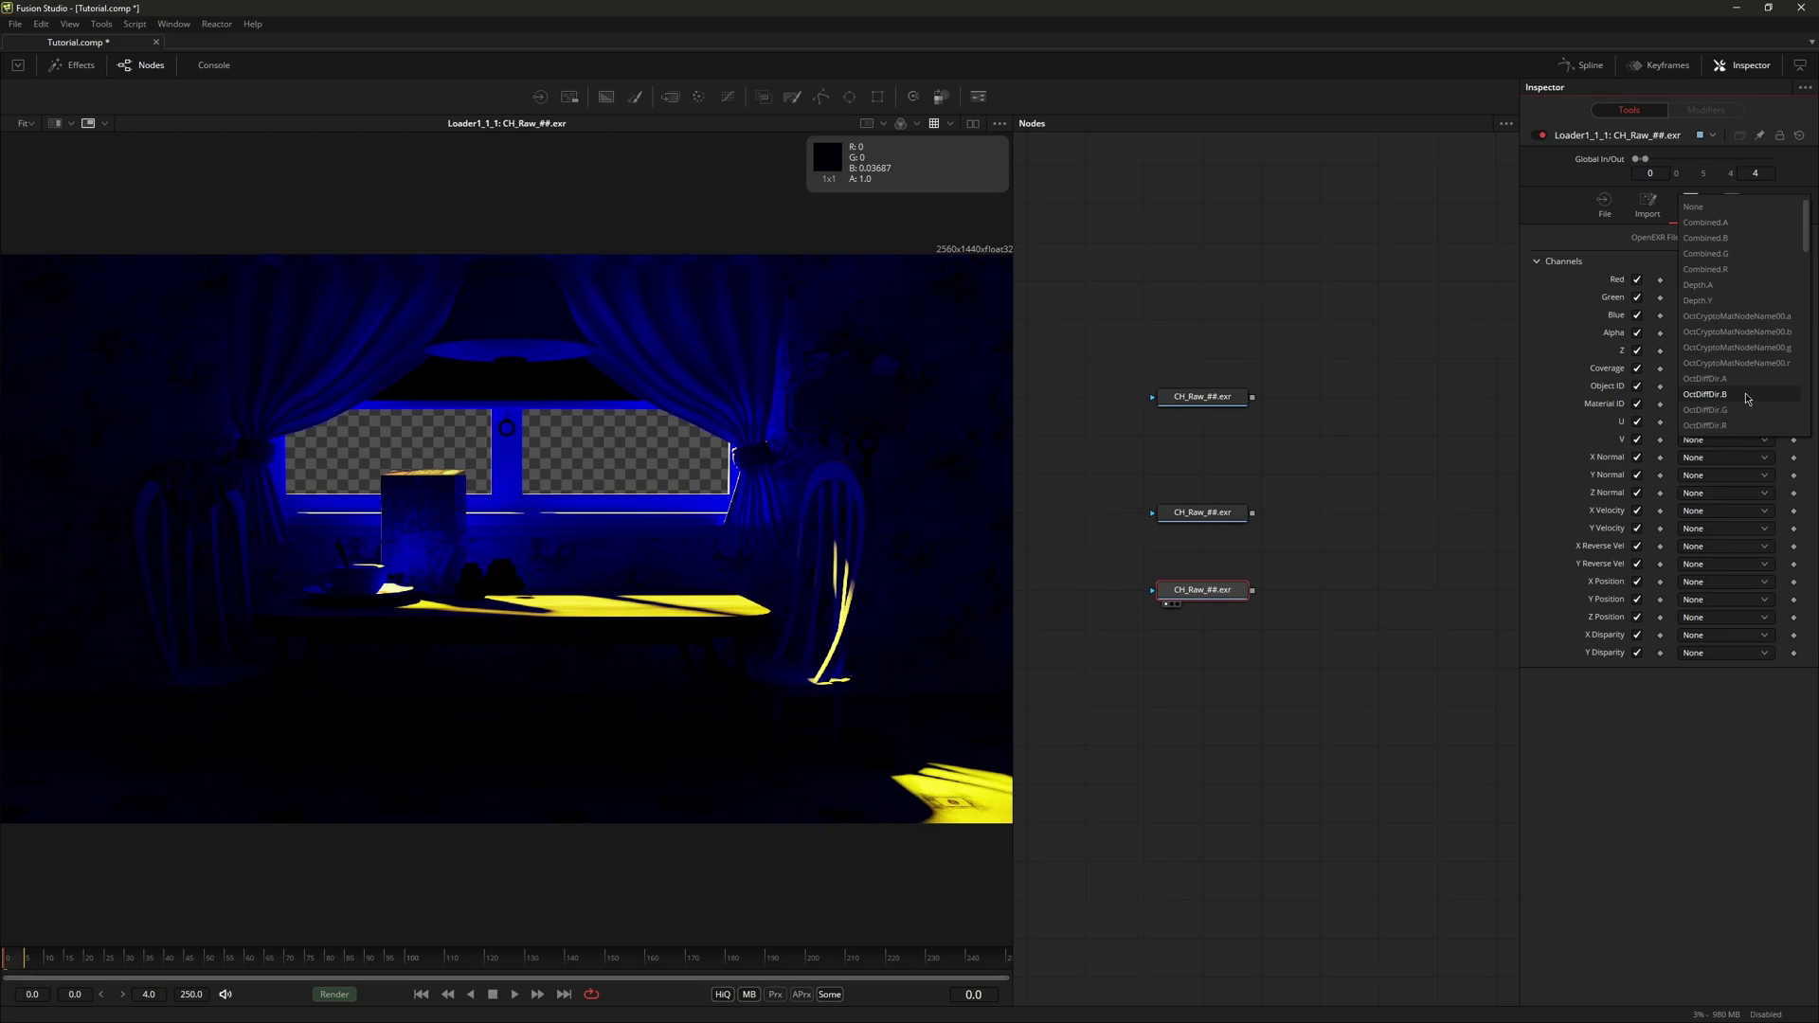
left_click(1749, 395)
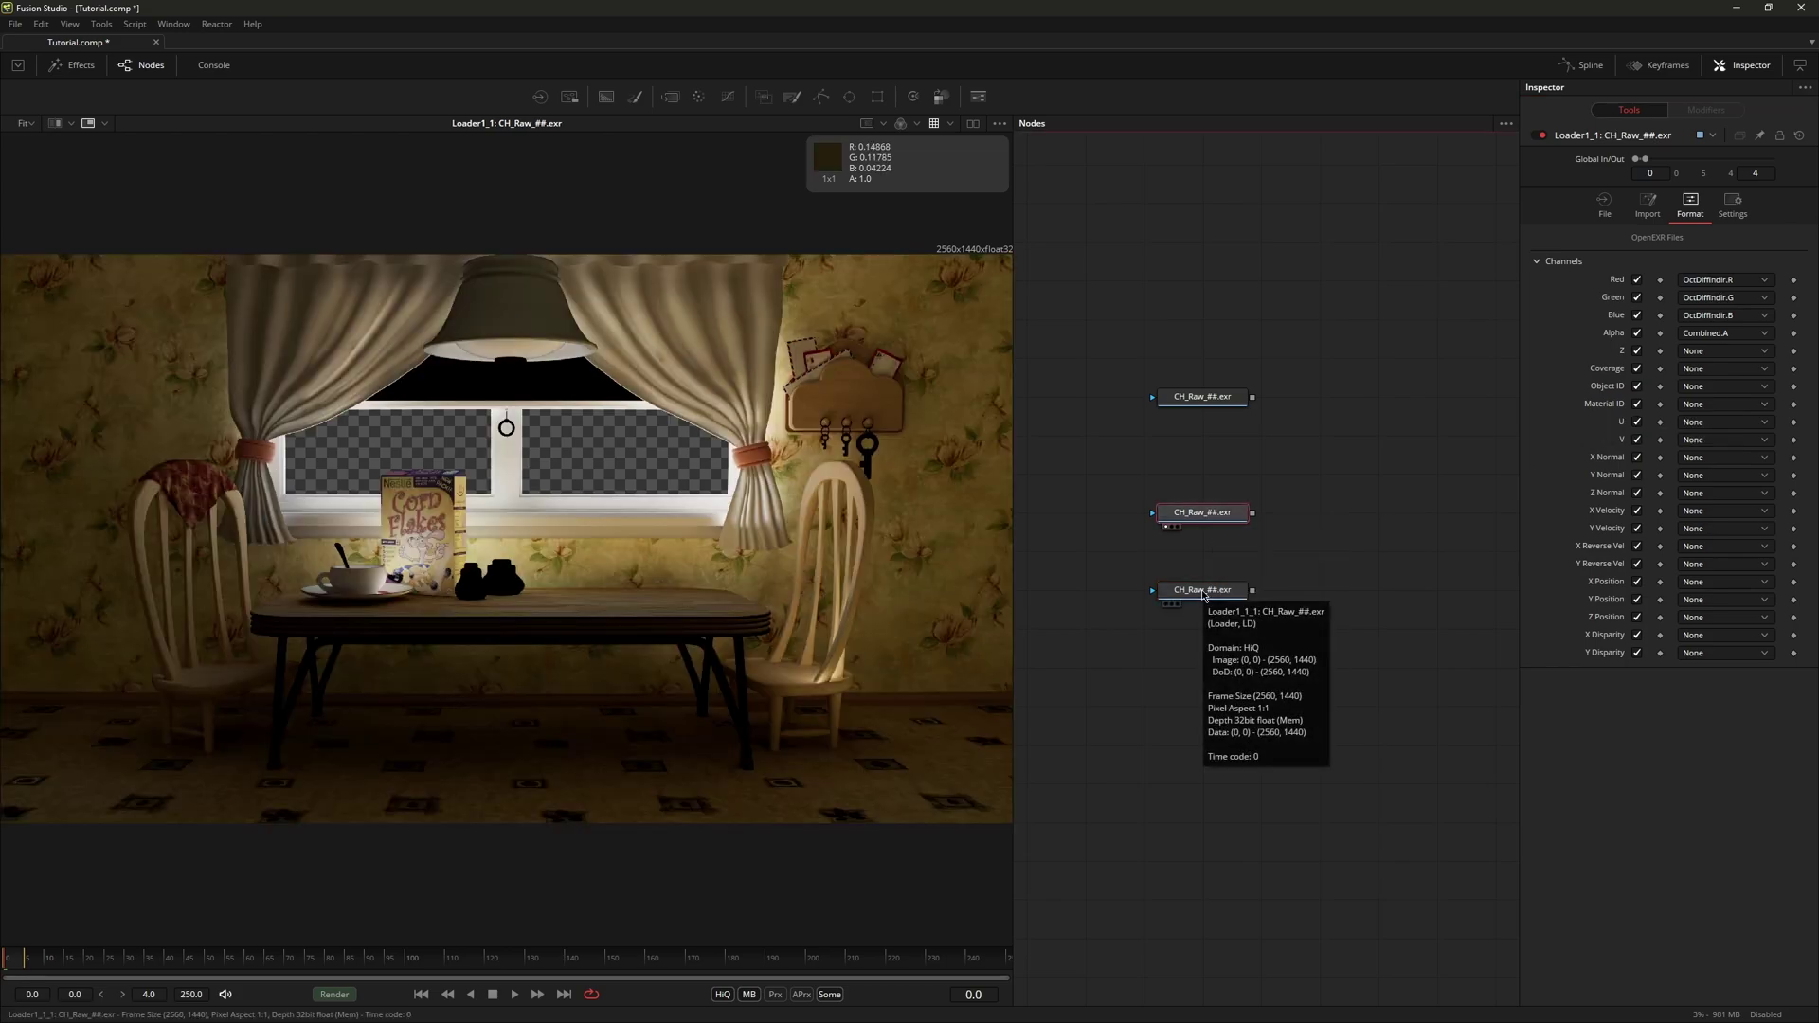
Step: Delete the two lower loader copies, keeping only the original CH_Raw loader
left_click(1224, 406)
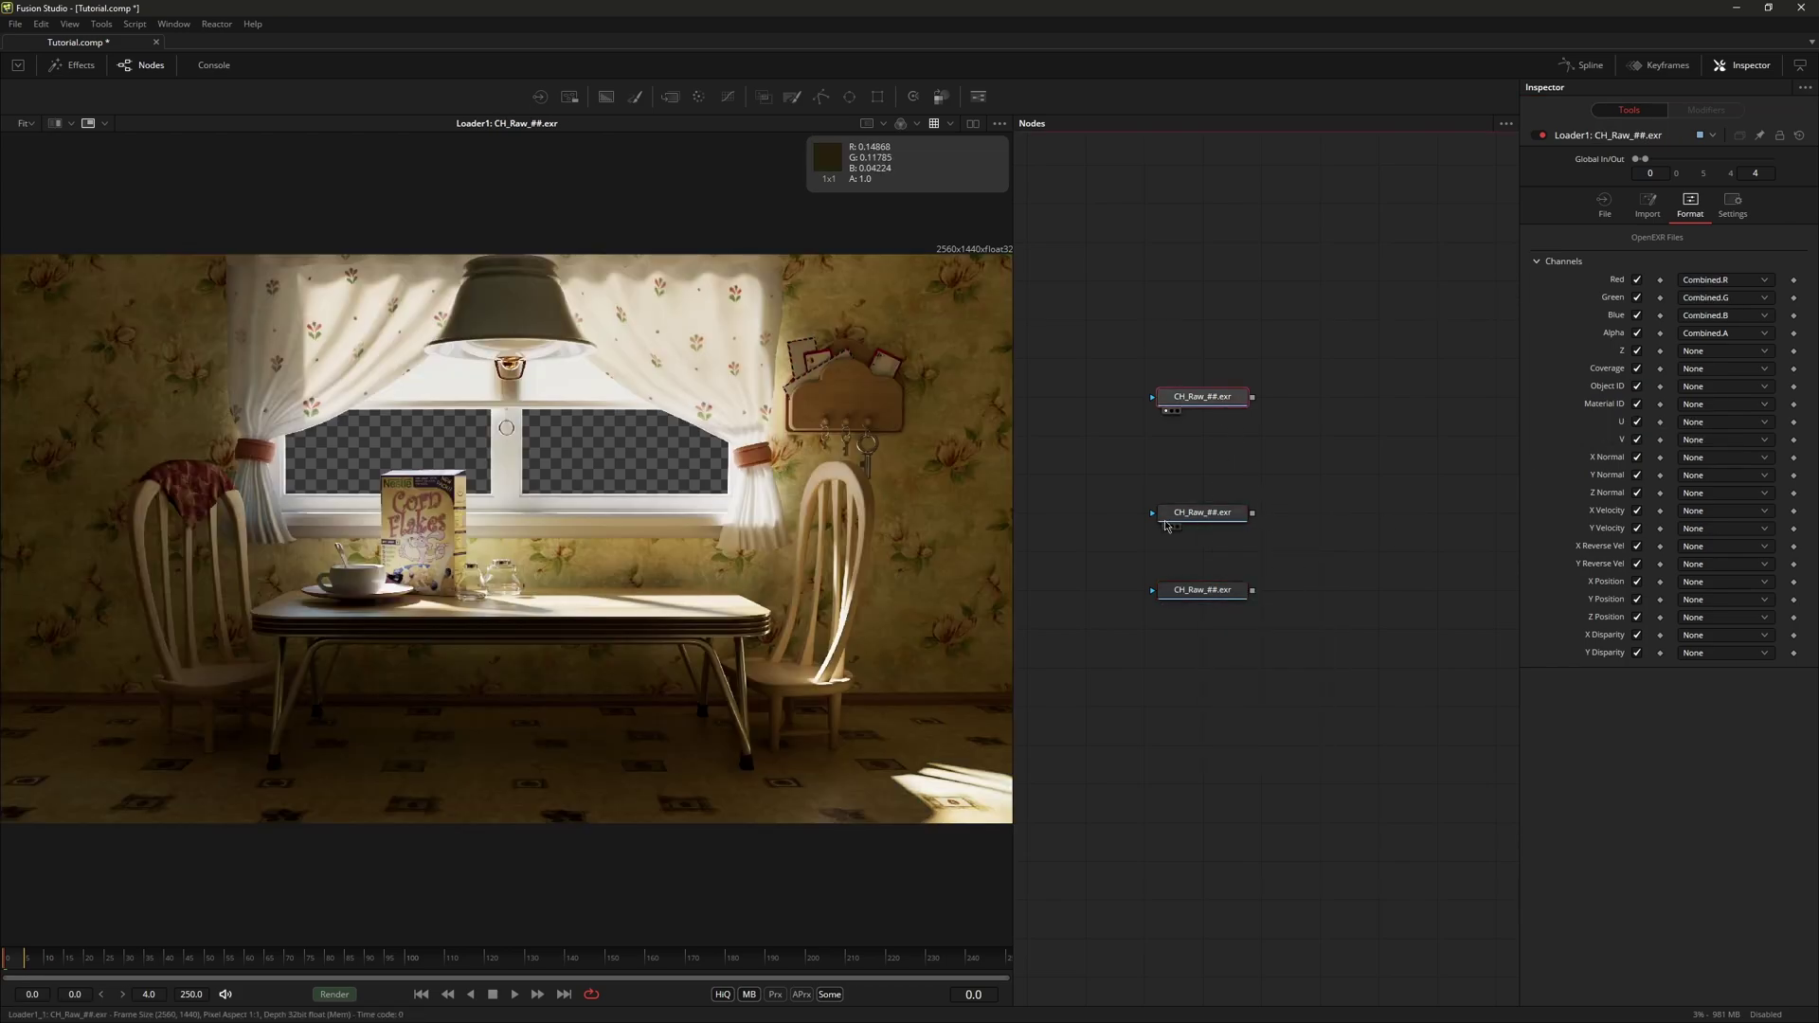
left_click_drag(1110, 469, 1279, 601)
key("Delete")
left_click(1196, 398)
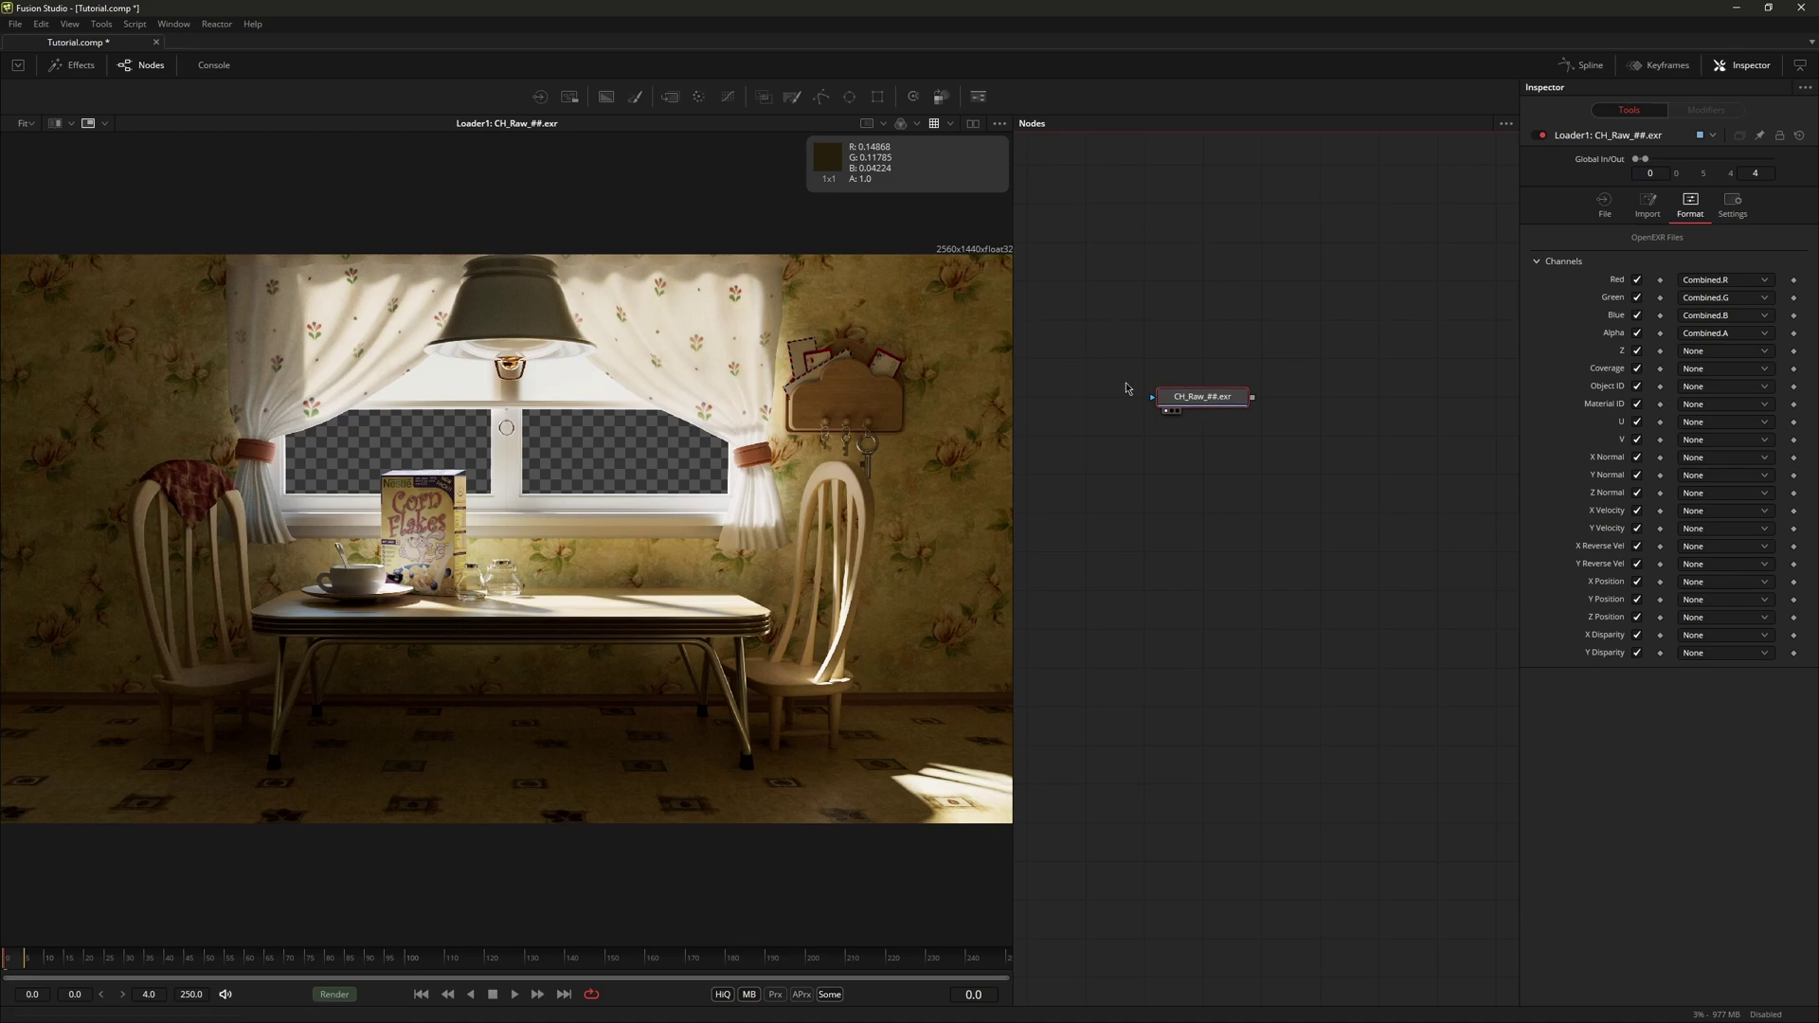
left_click(138, 25)
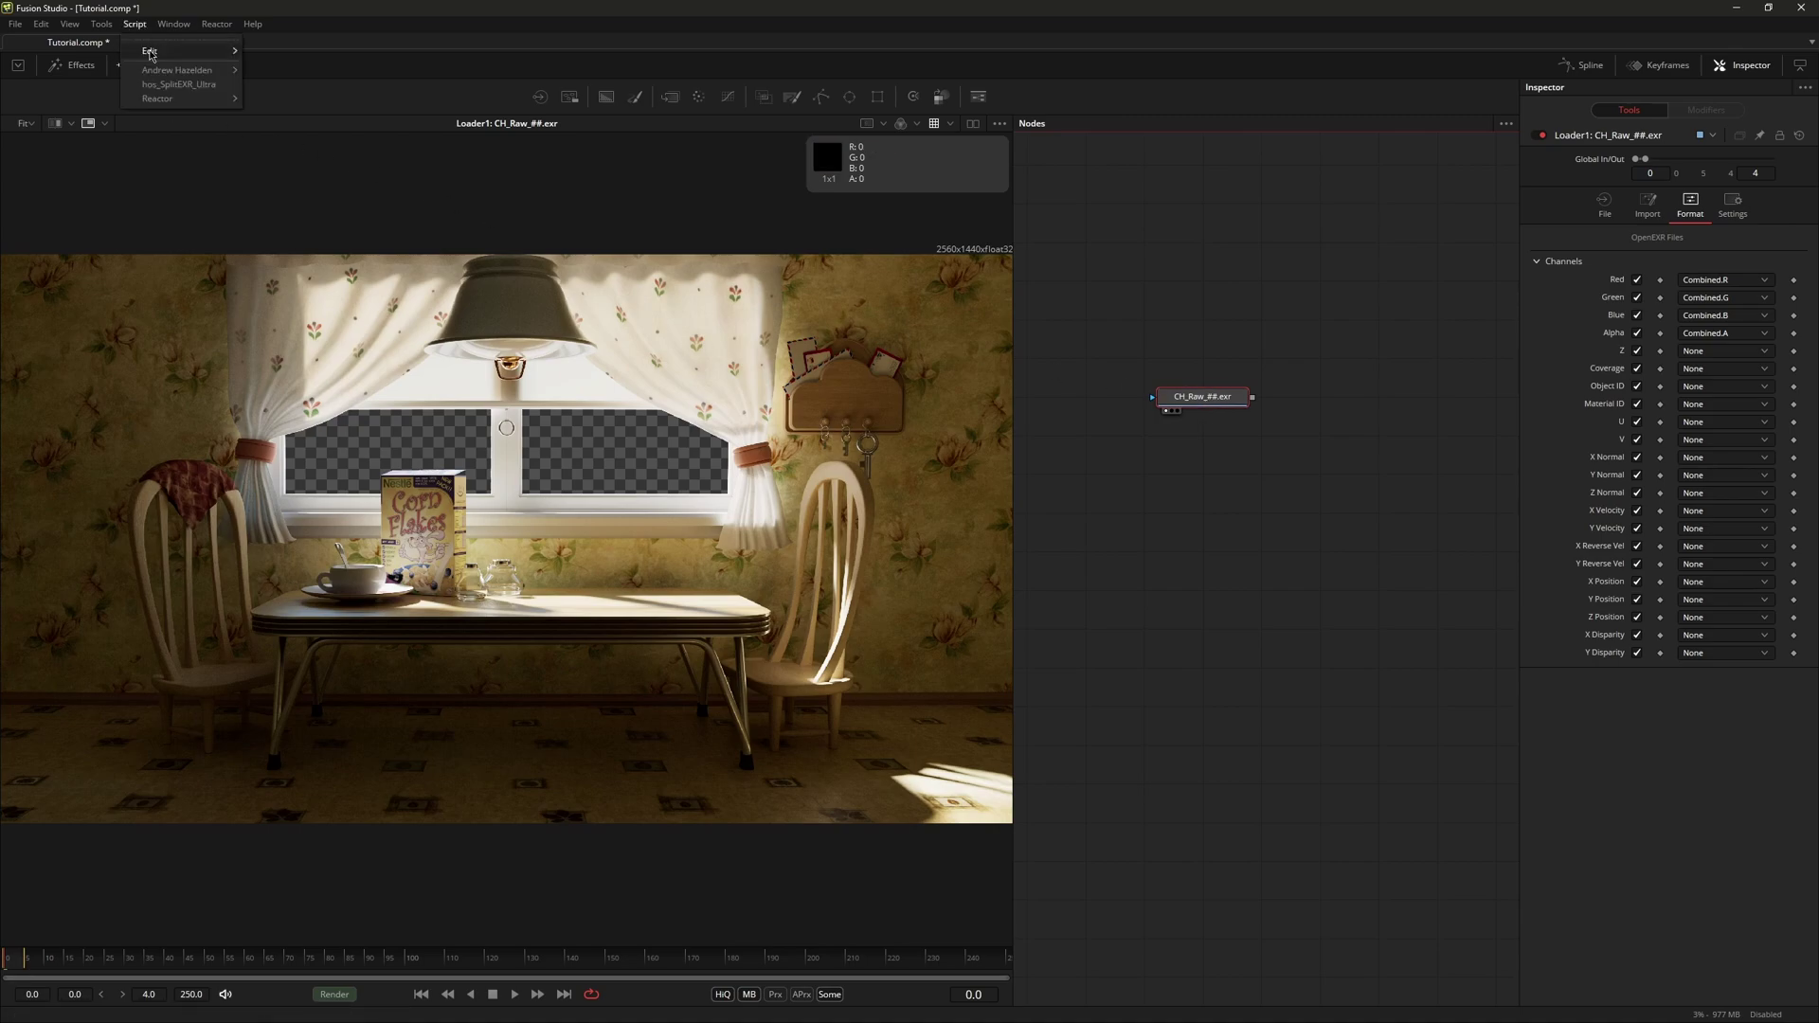
mouse_move(170, 102)
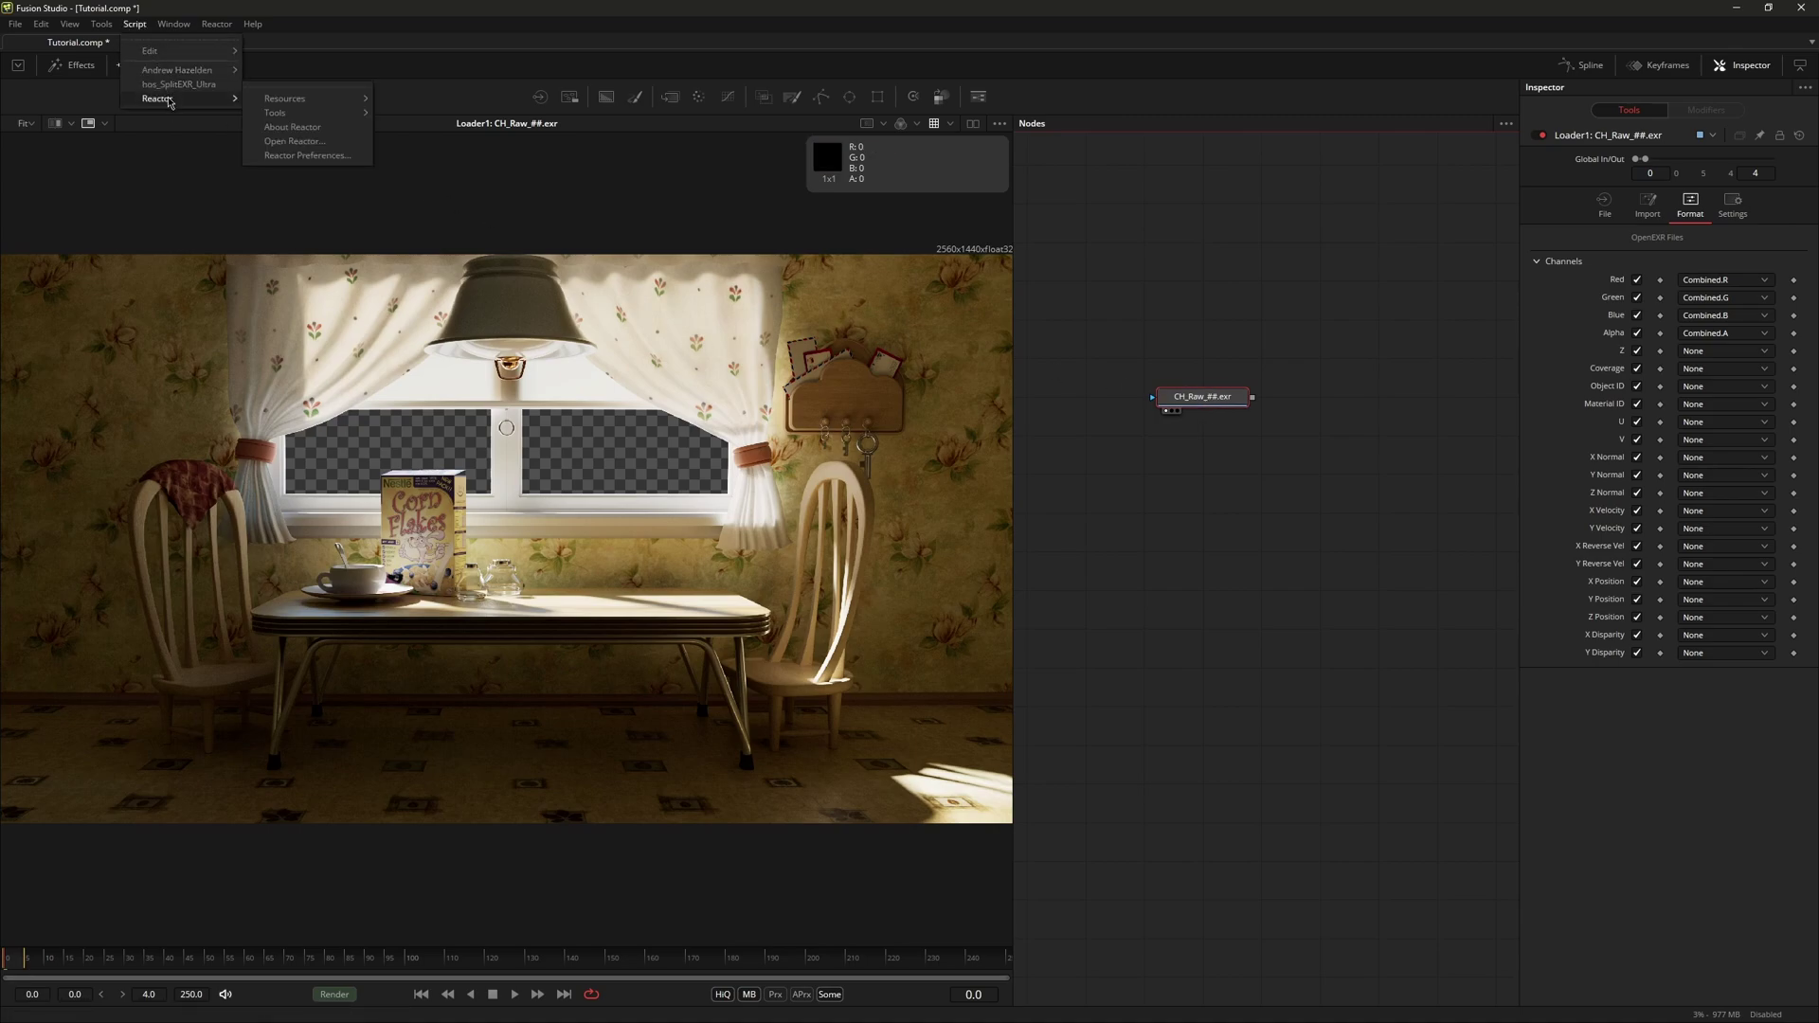
left_click(312, 149)
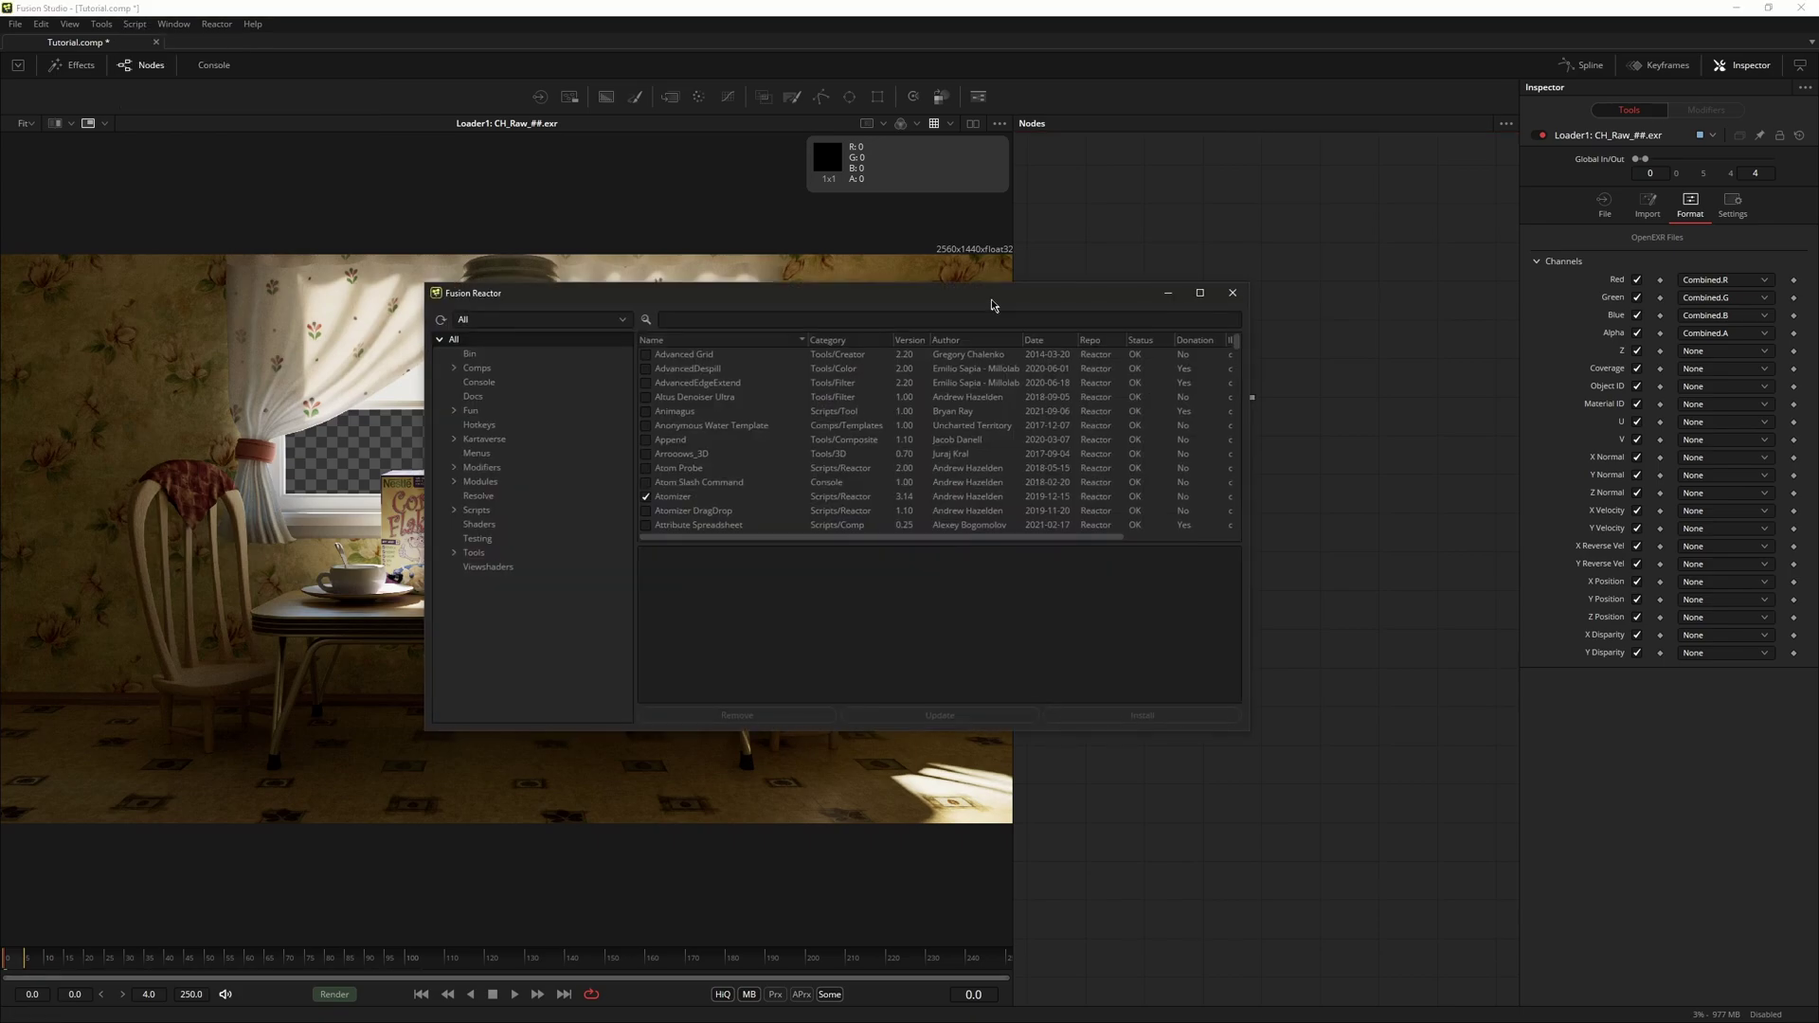
left_click(698, 326)
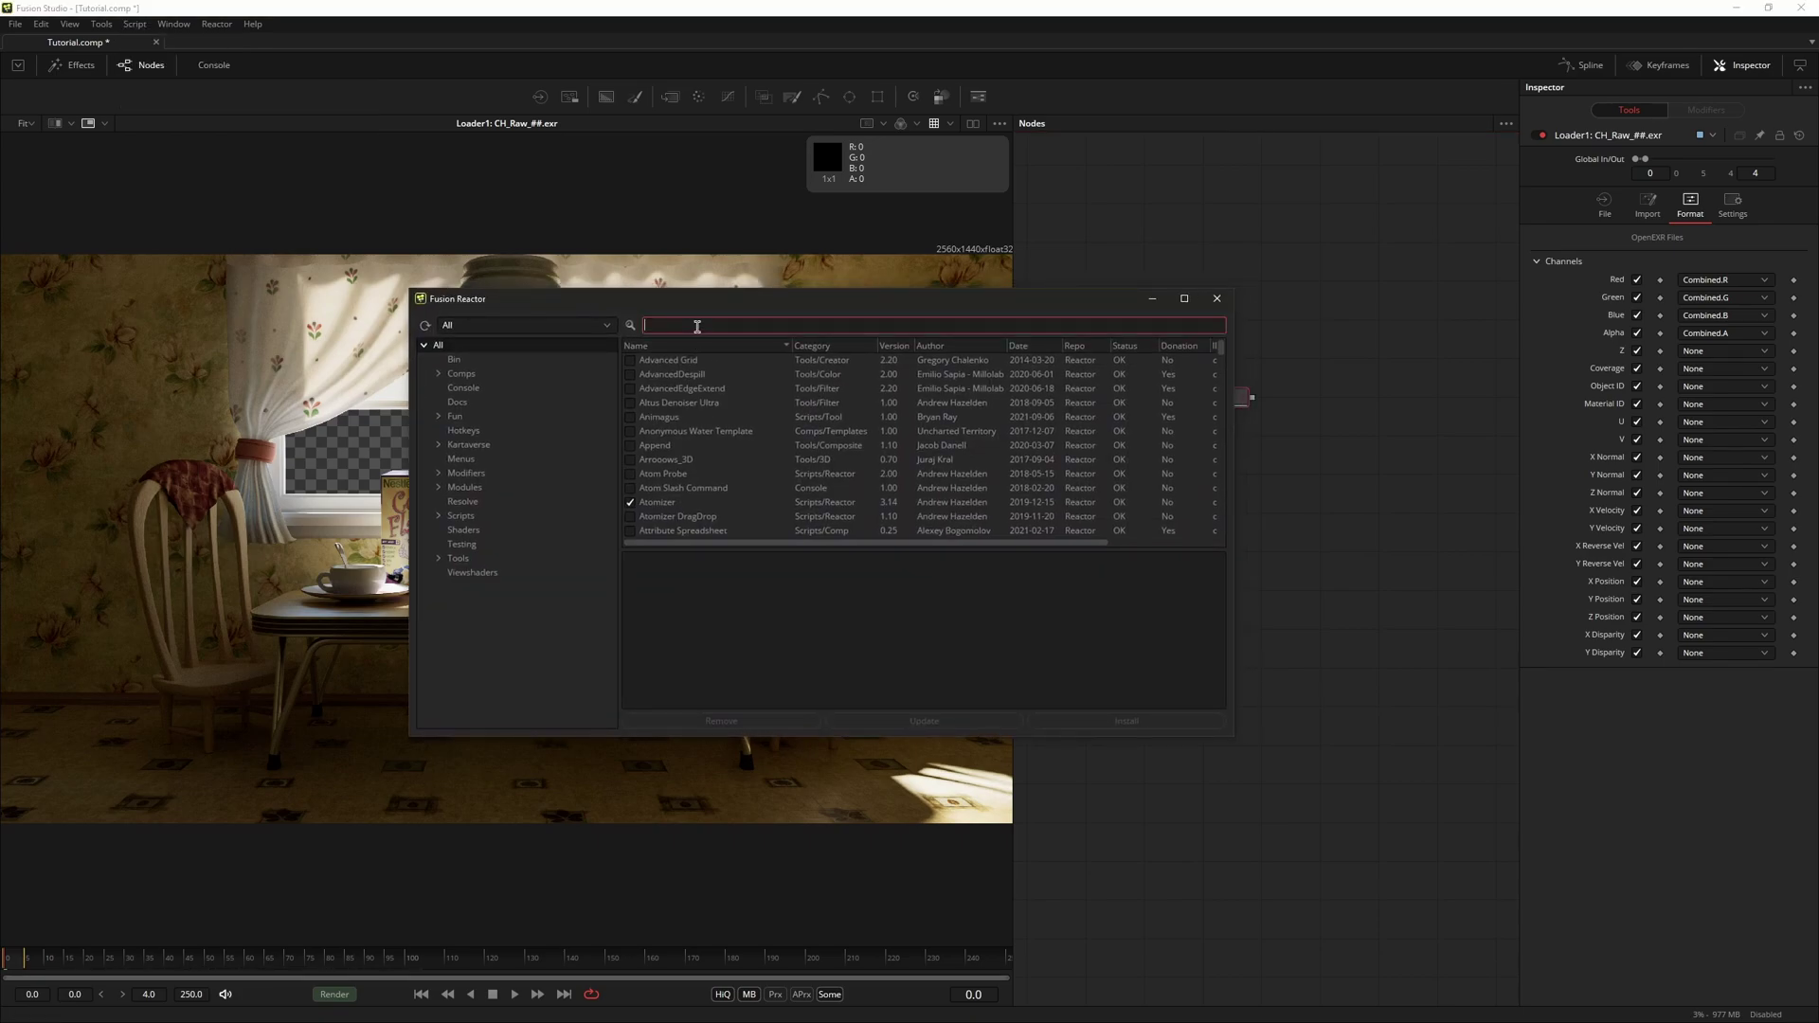
type("hos")
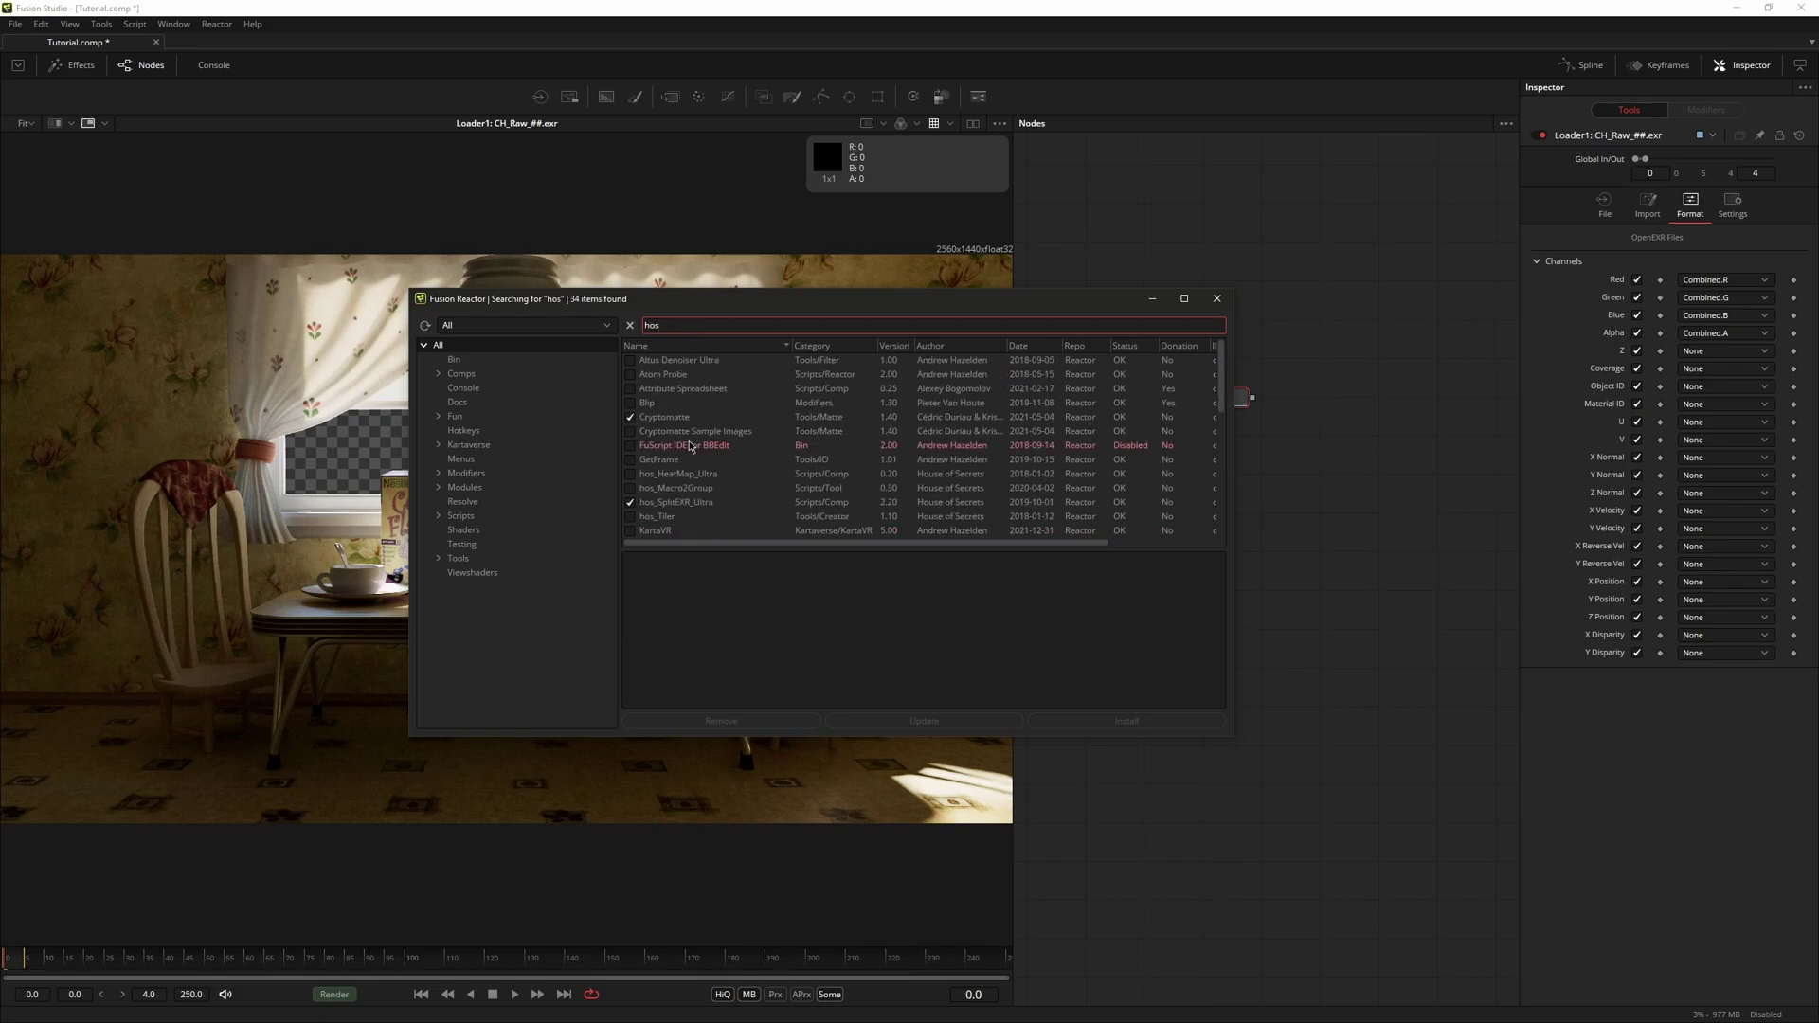
left_click(671, 505)
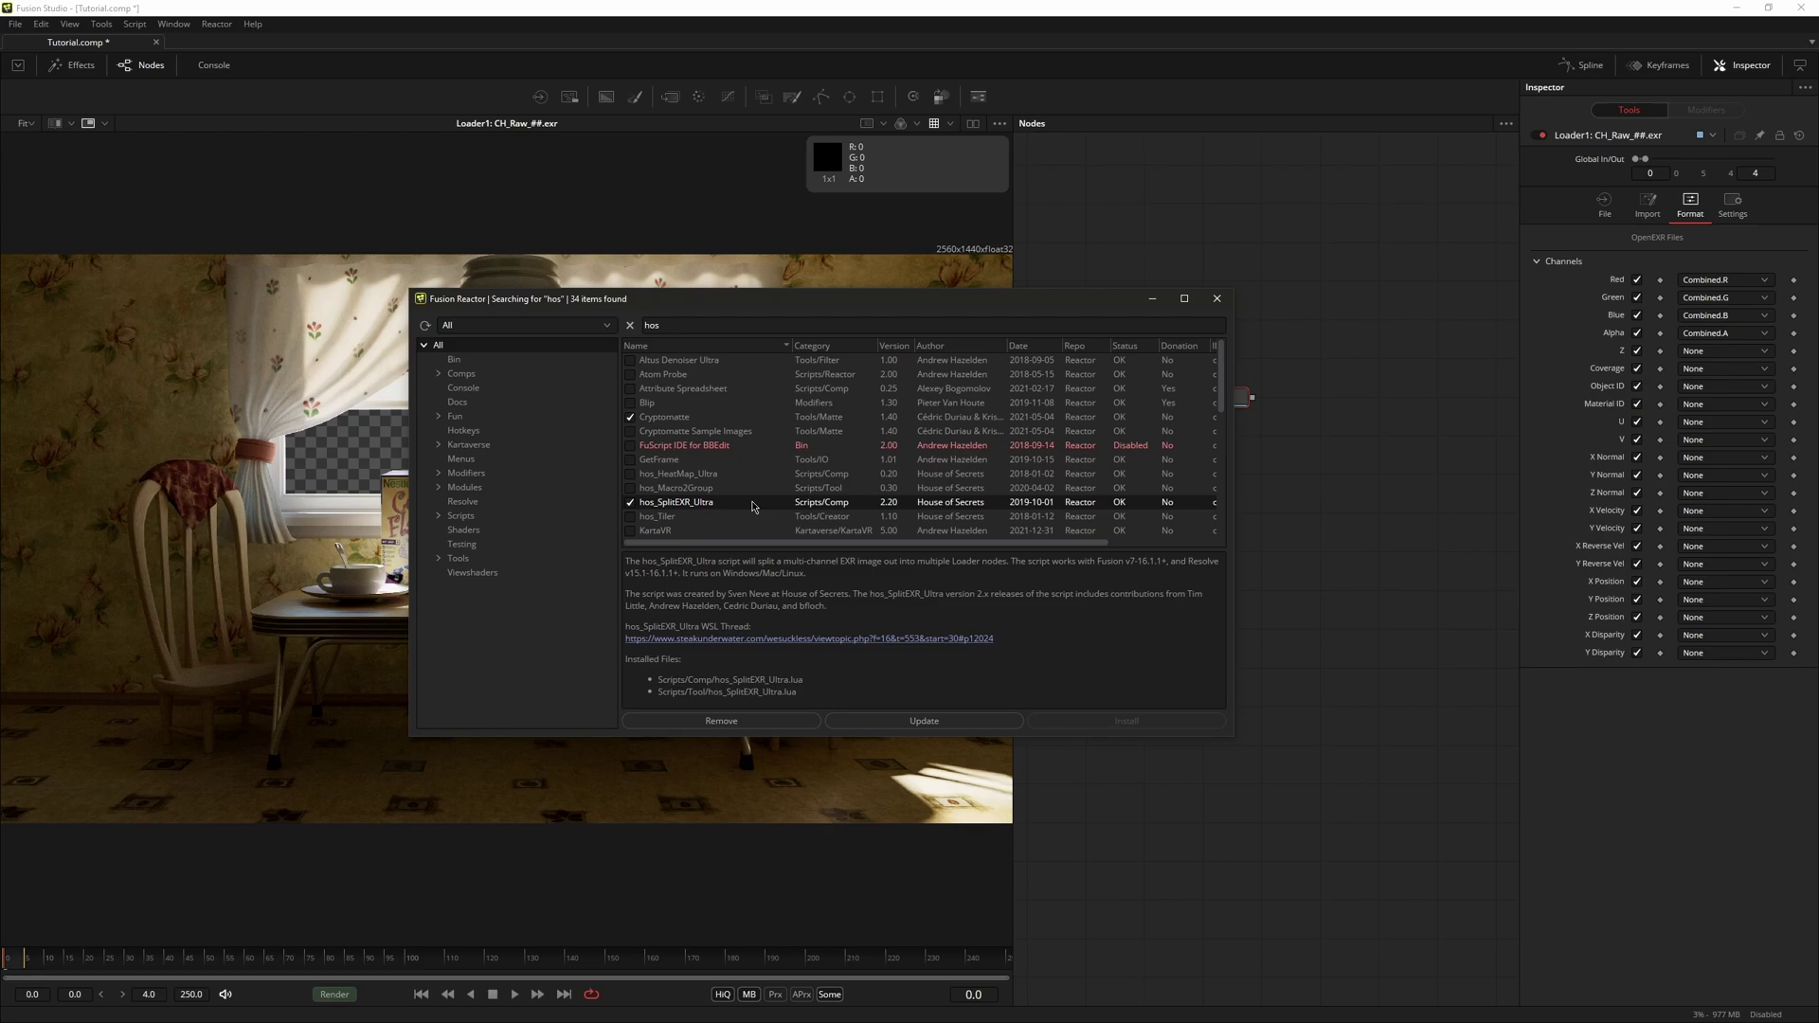
left_click(1218, 299)
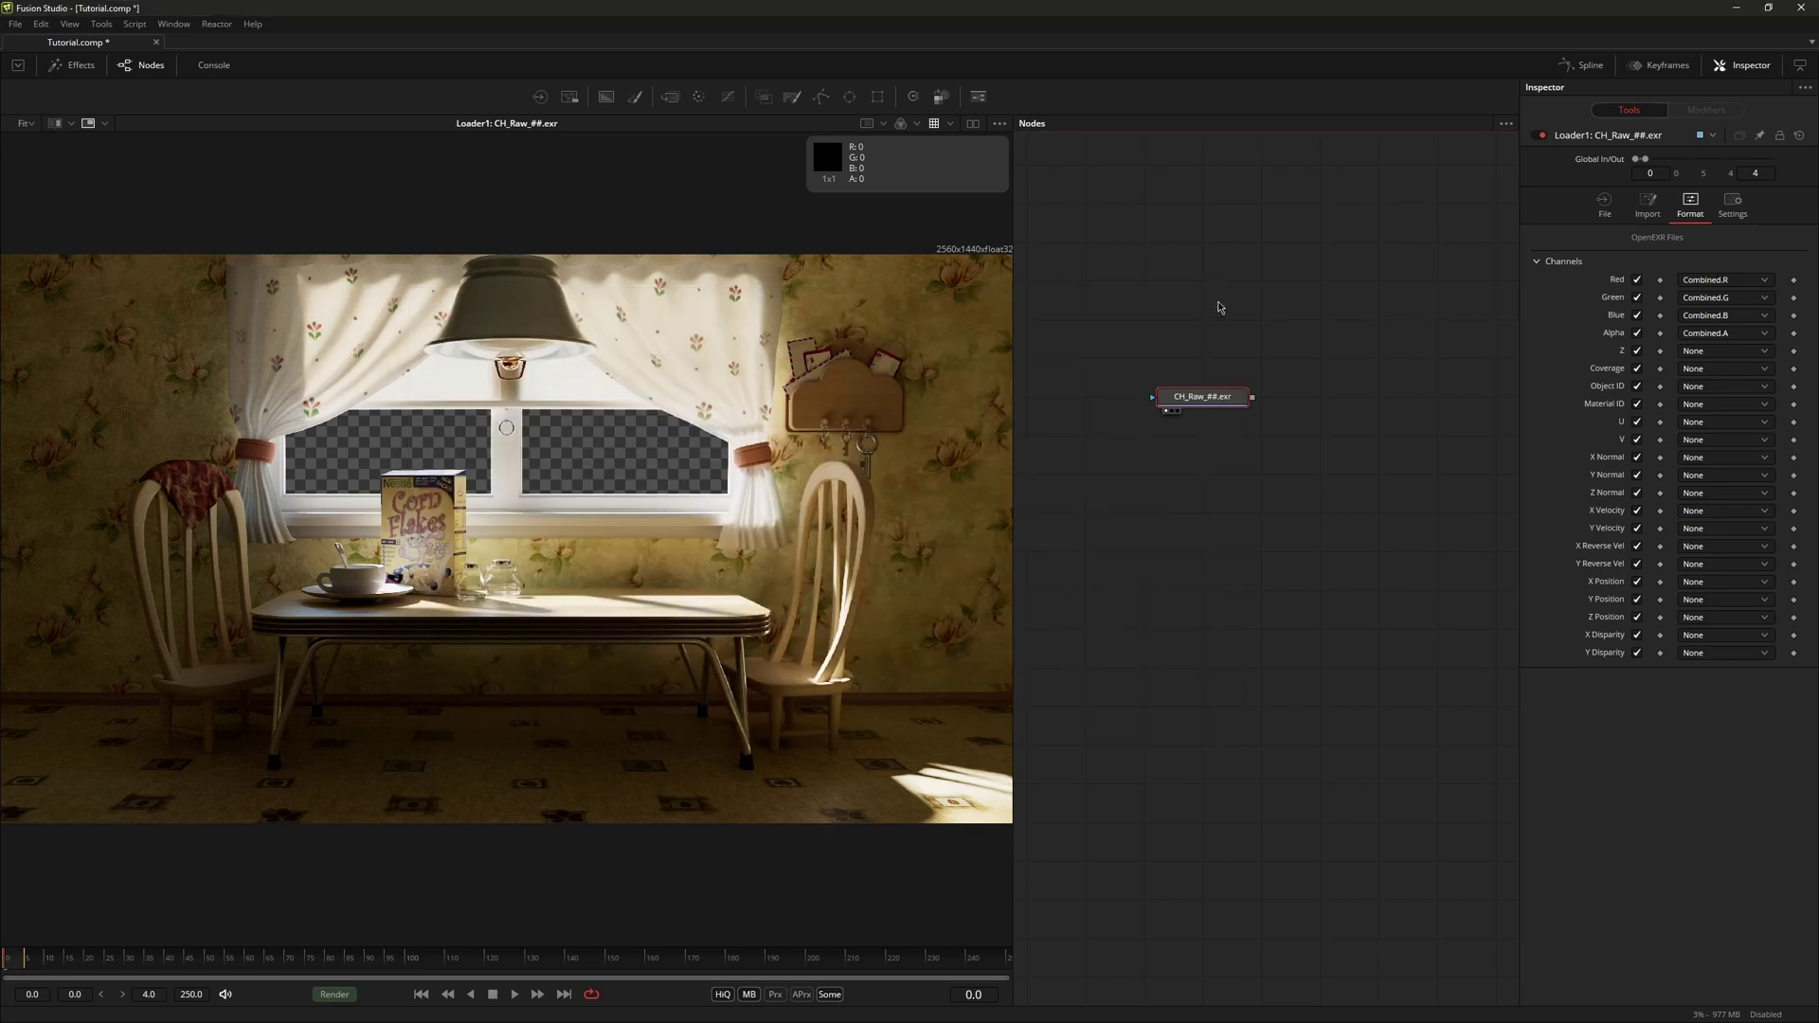
Step: Run hos_SplitEXR_Ultra on the CH_Raw_##.exr loader with Vertical Layout to create per-pass loaders
right_click(1205, 402)
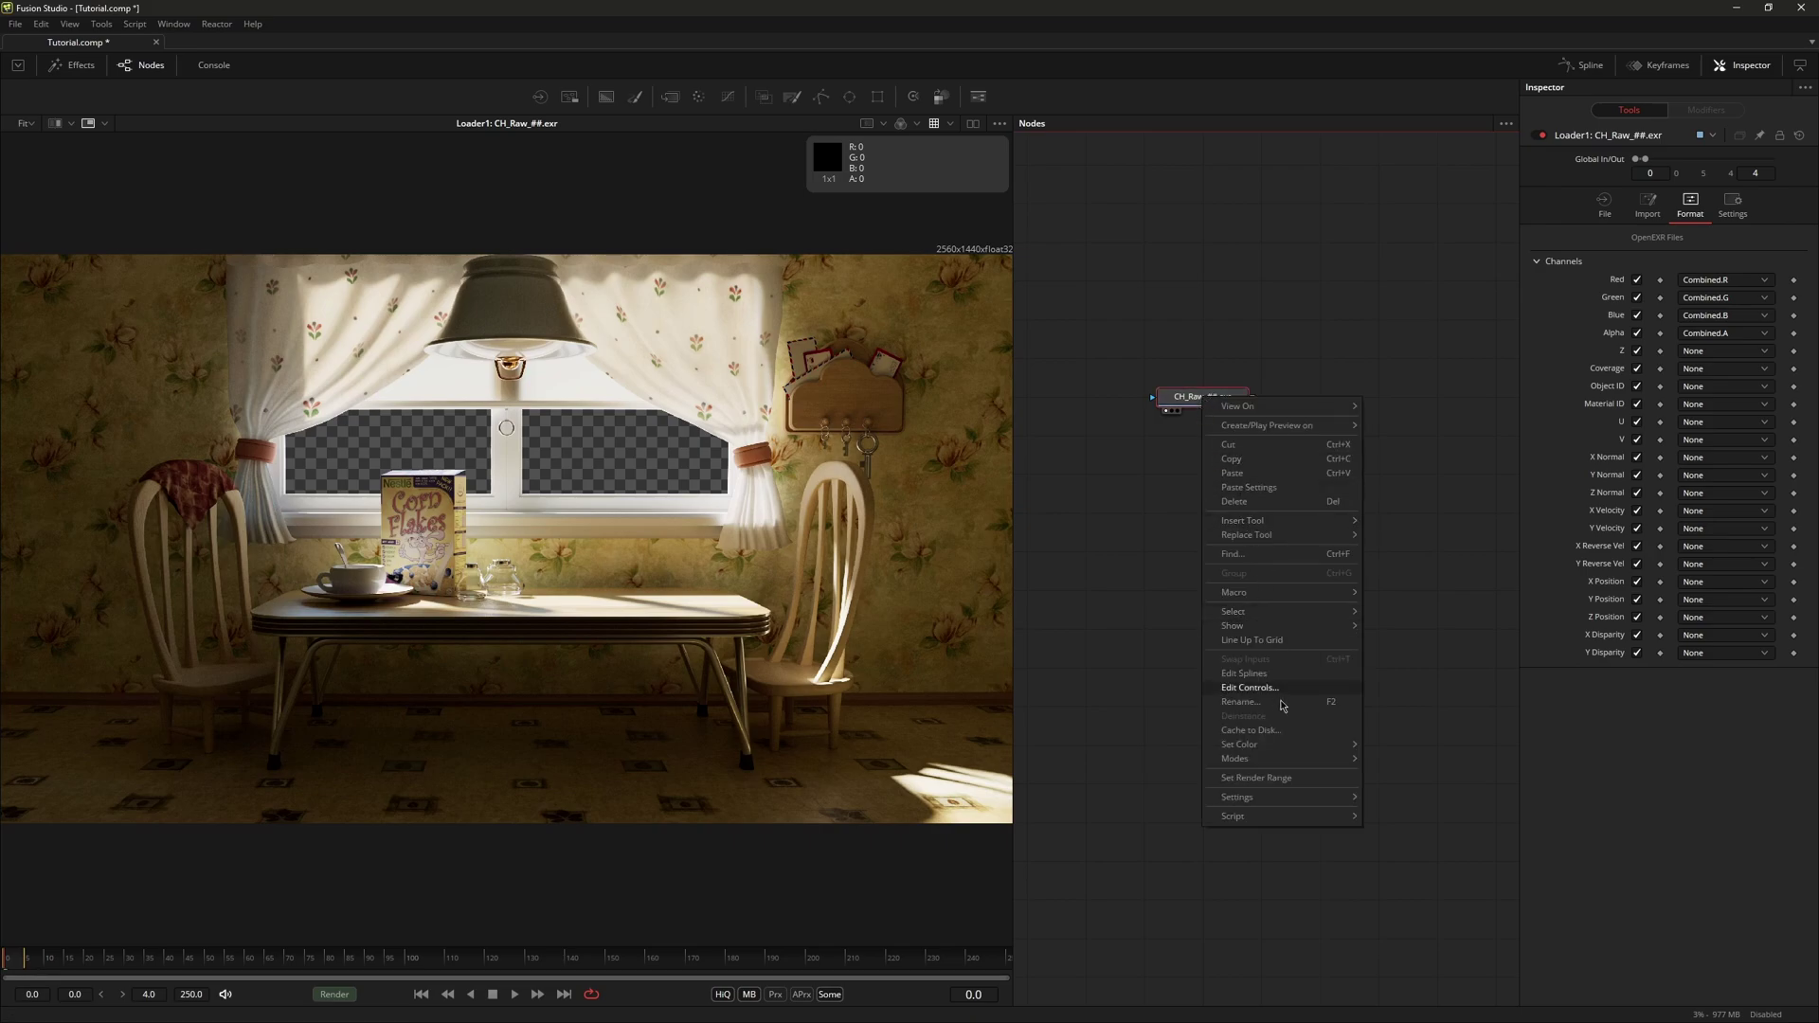
mouse_move(1236, 816)
mouse_move(1436, 820)
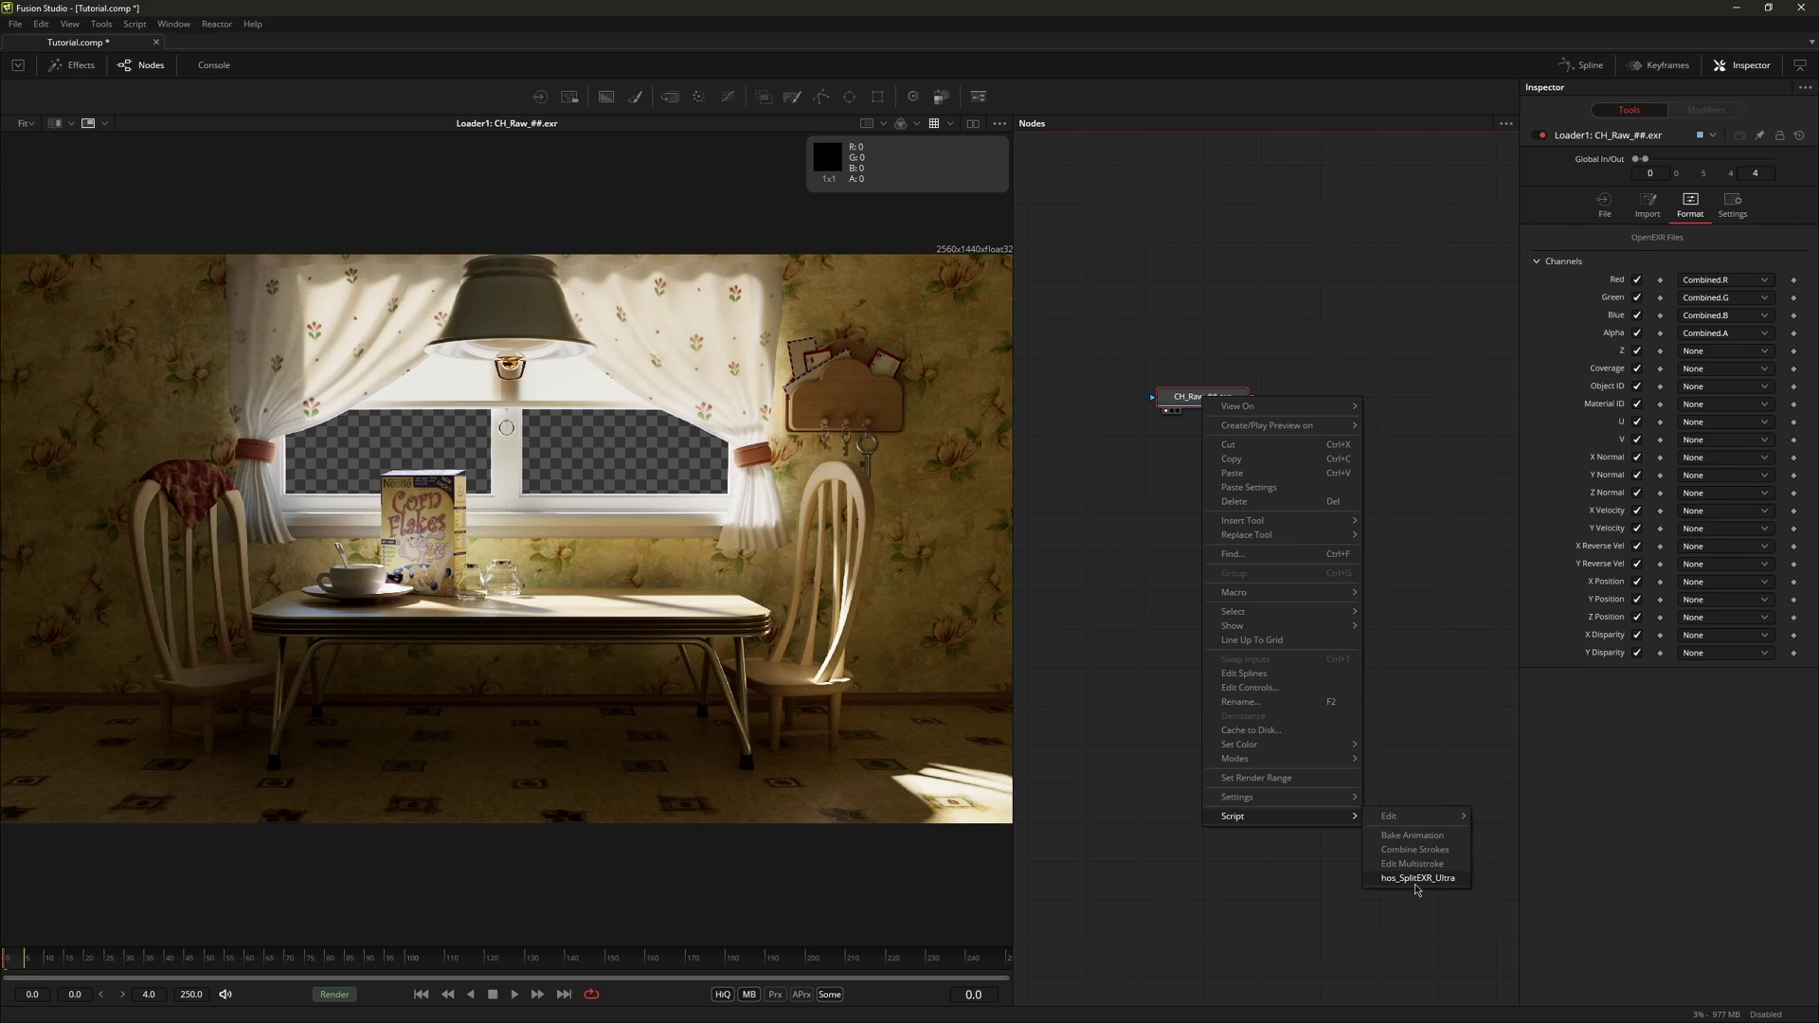
left_click(1417, 880)
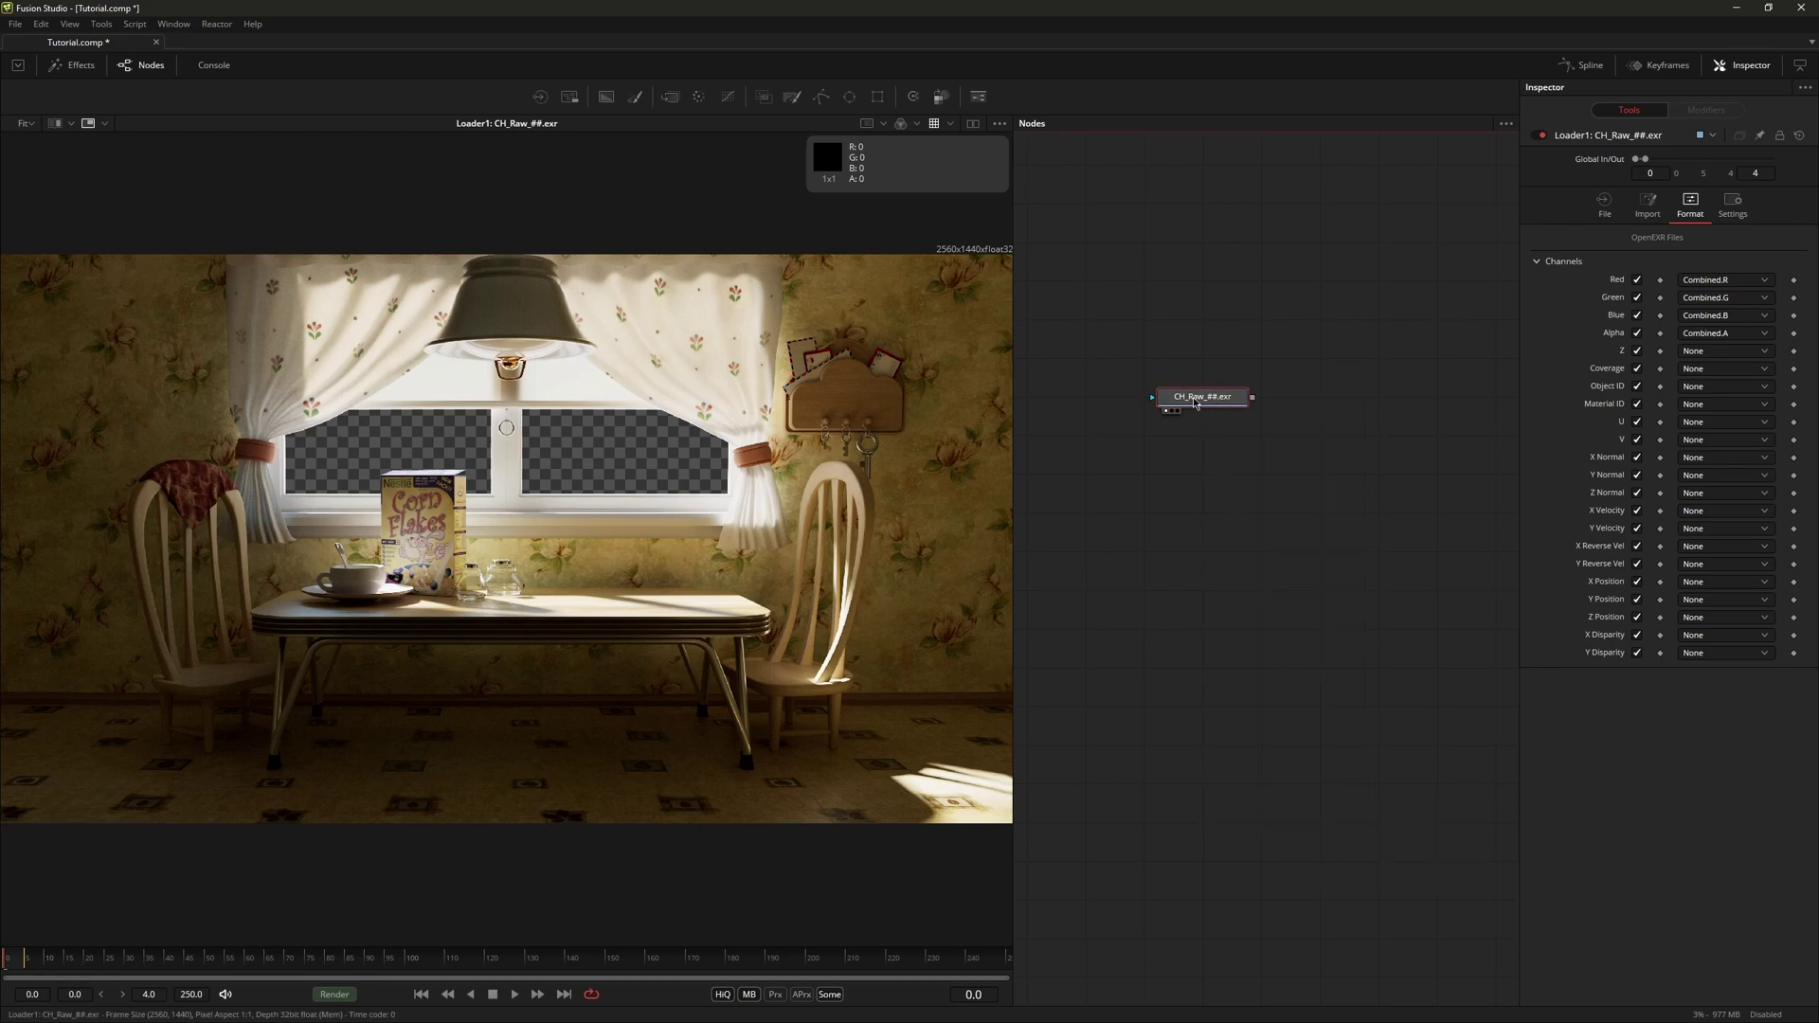
left_click(133, 25)
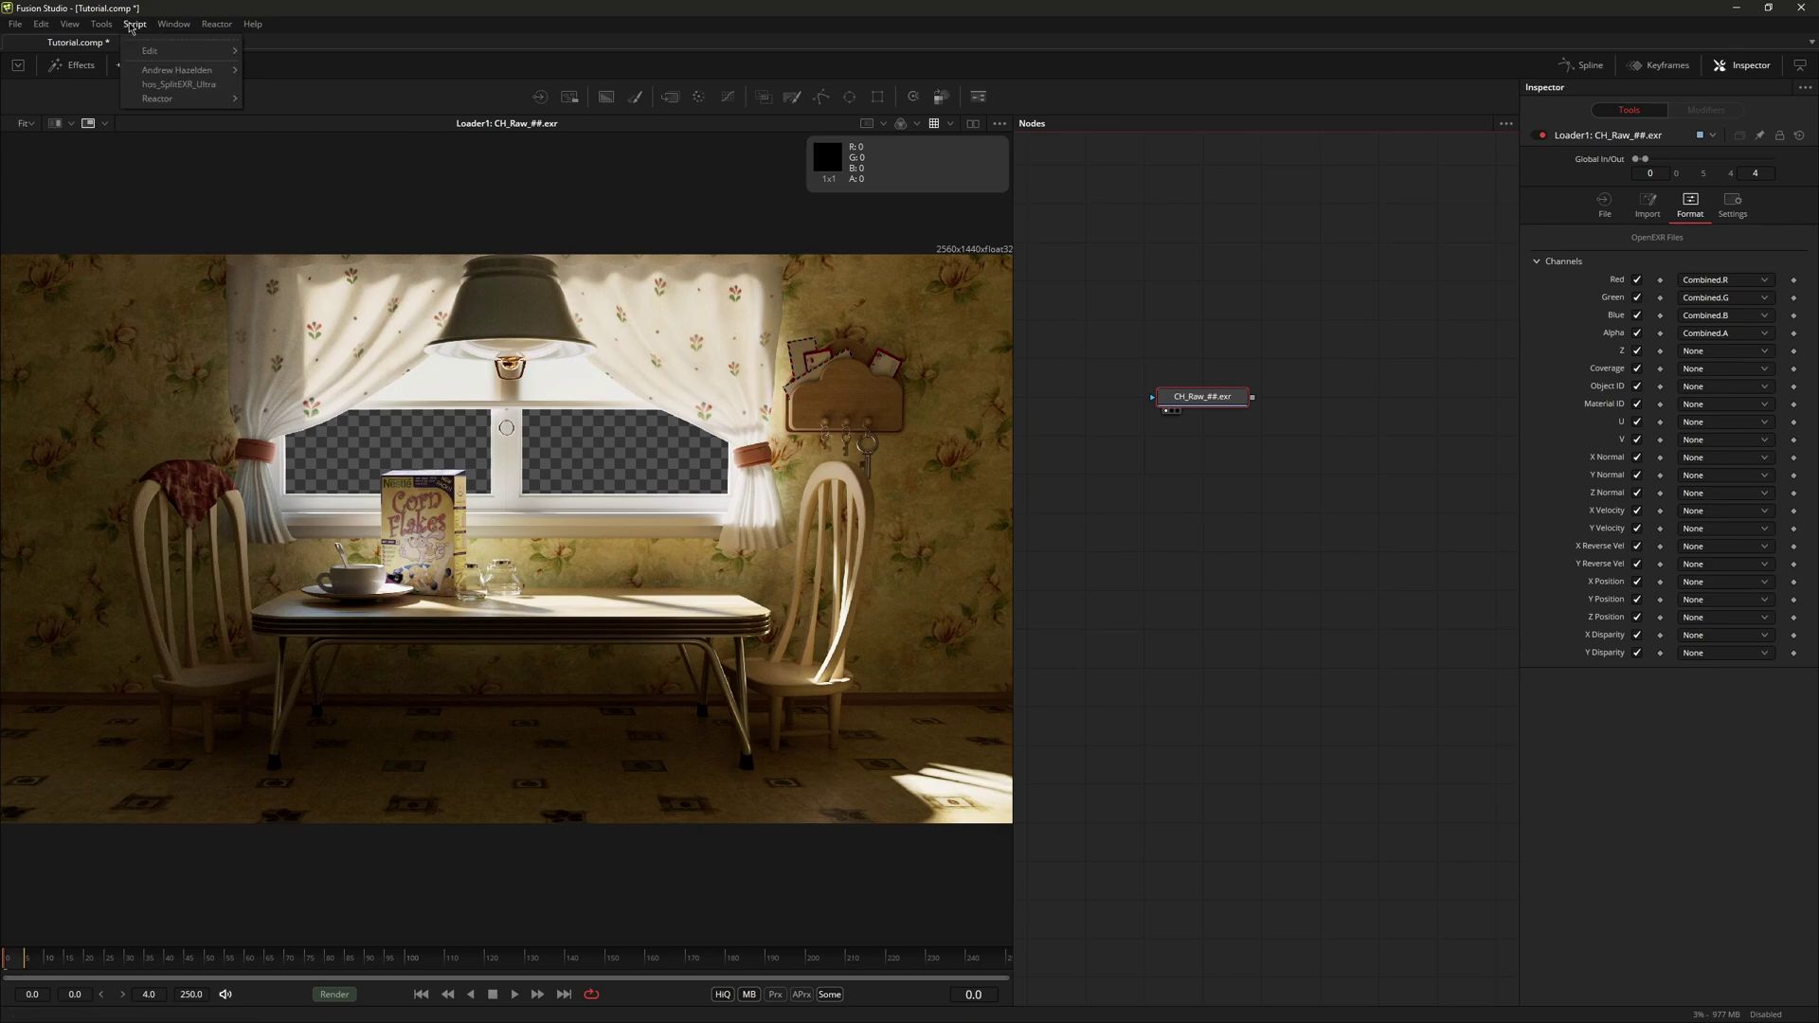
left_click(189, 85)
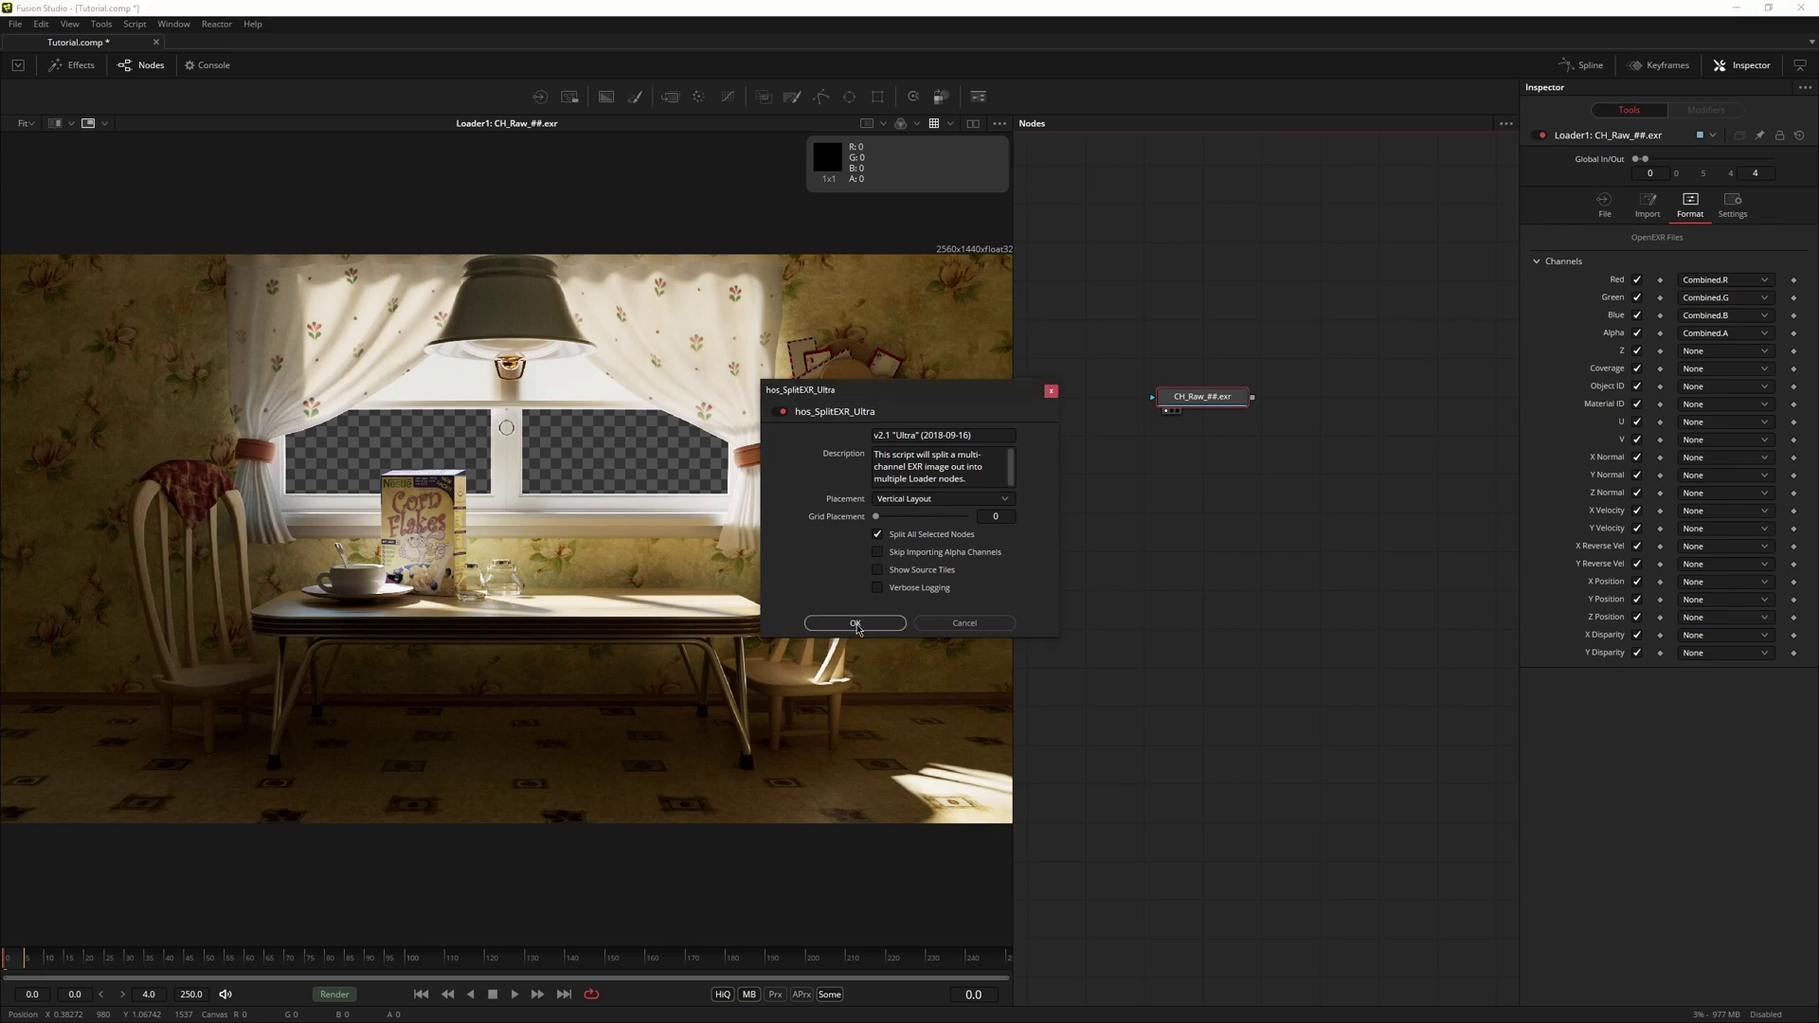
left_click(856, 623)
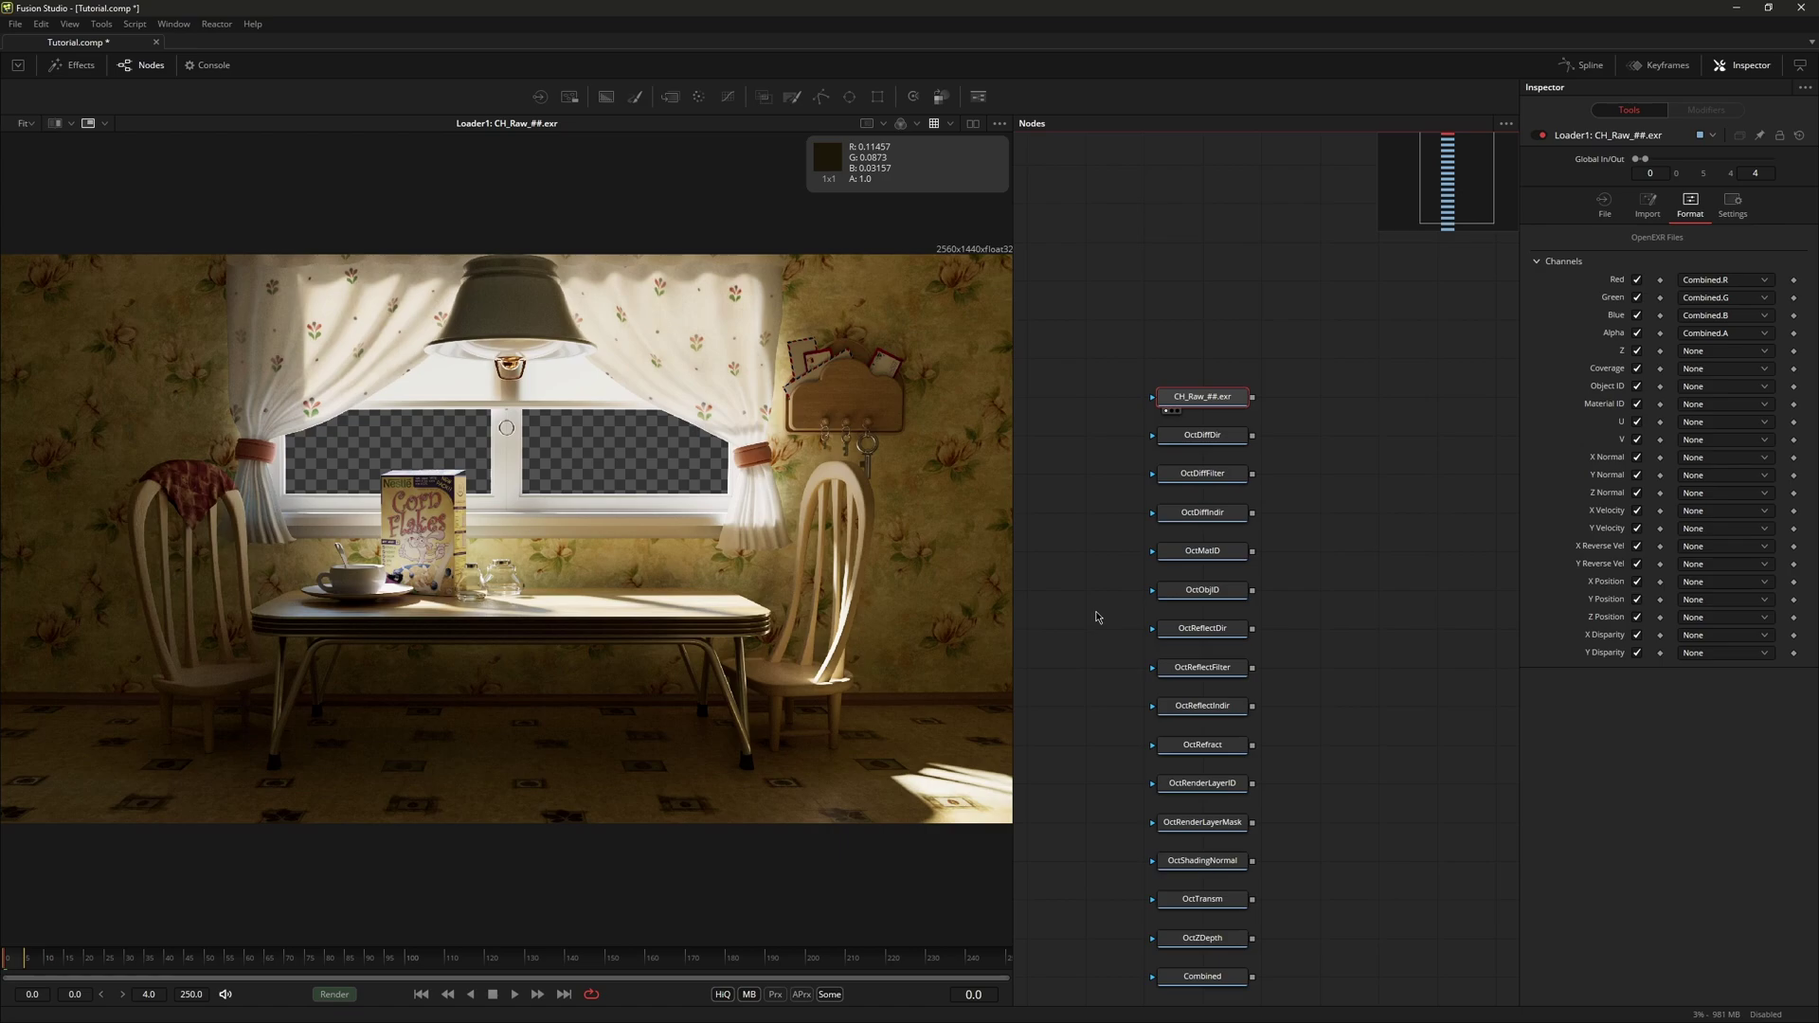
Step: Move the CH_Raw_##.exr loader up and check the OctDiffDir and OctDiffFilter channel assignments
left_click_drag(1222, 408, 1223, 291)
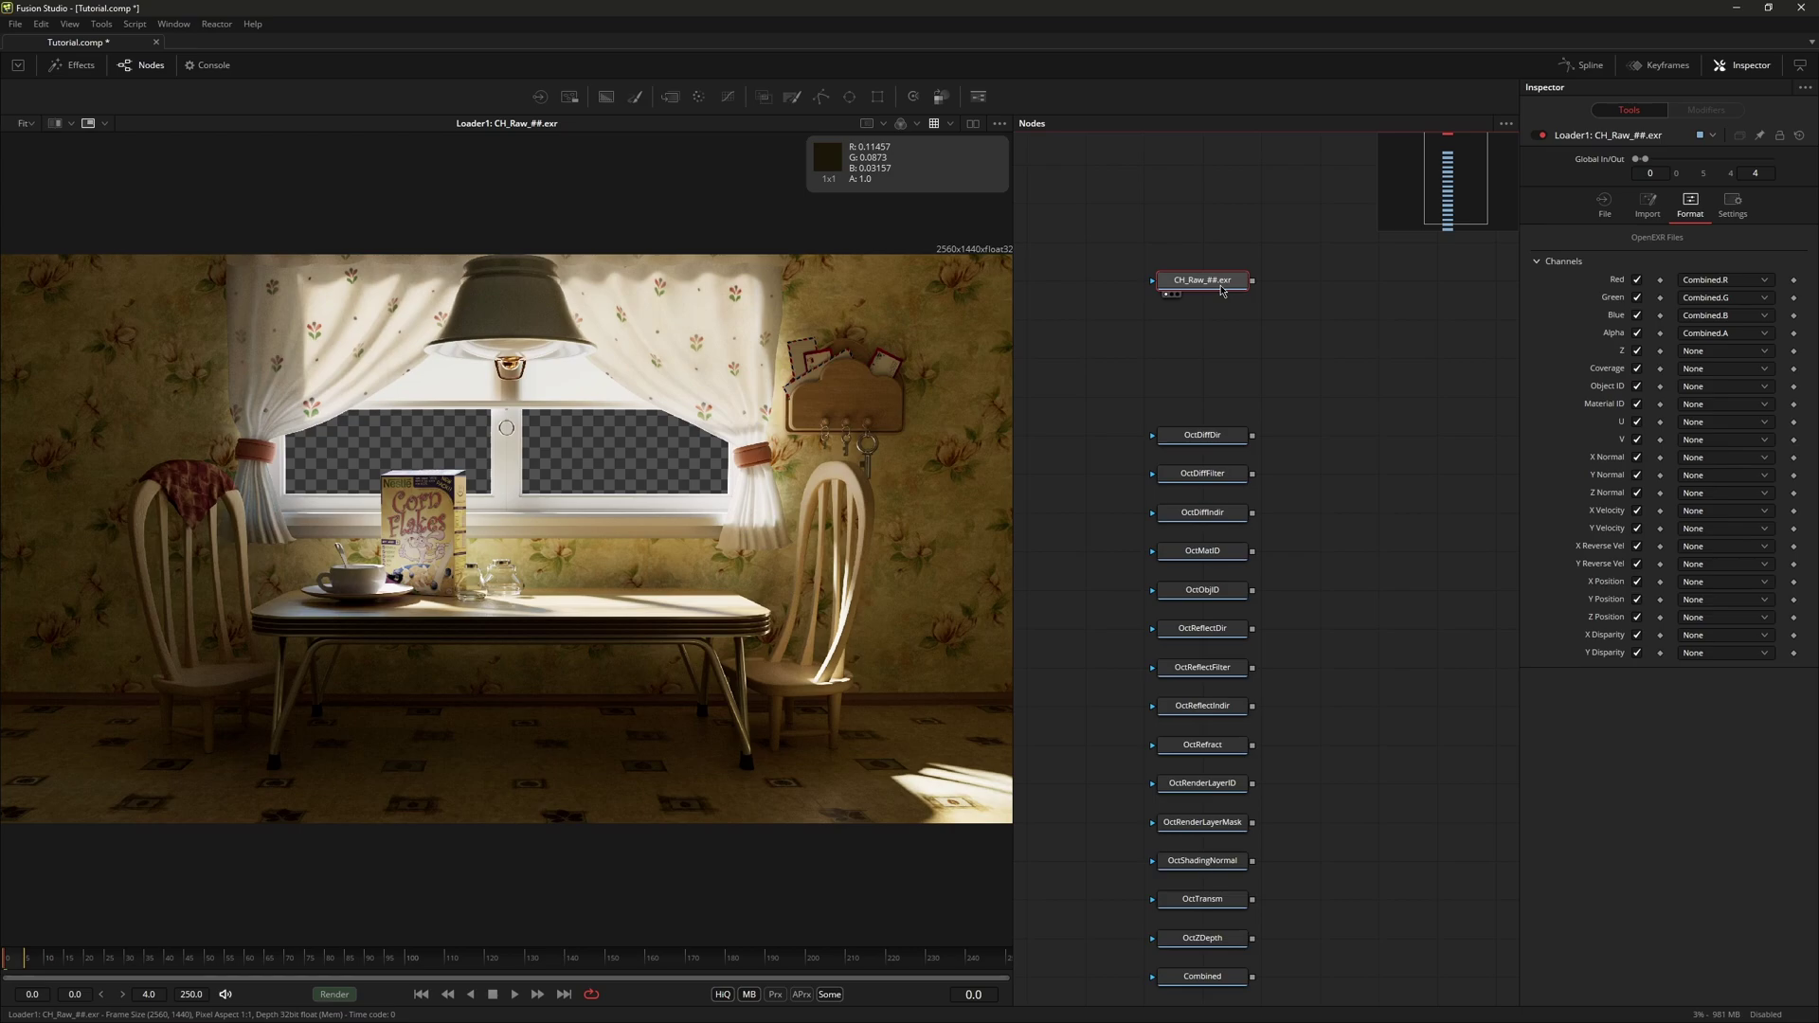
left_click(1212, 441)
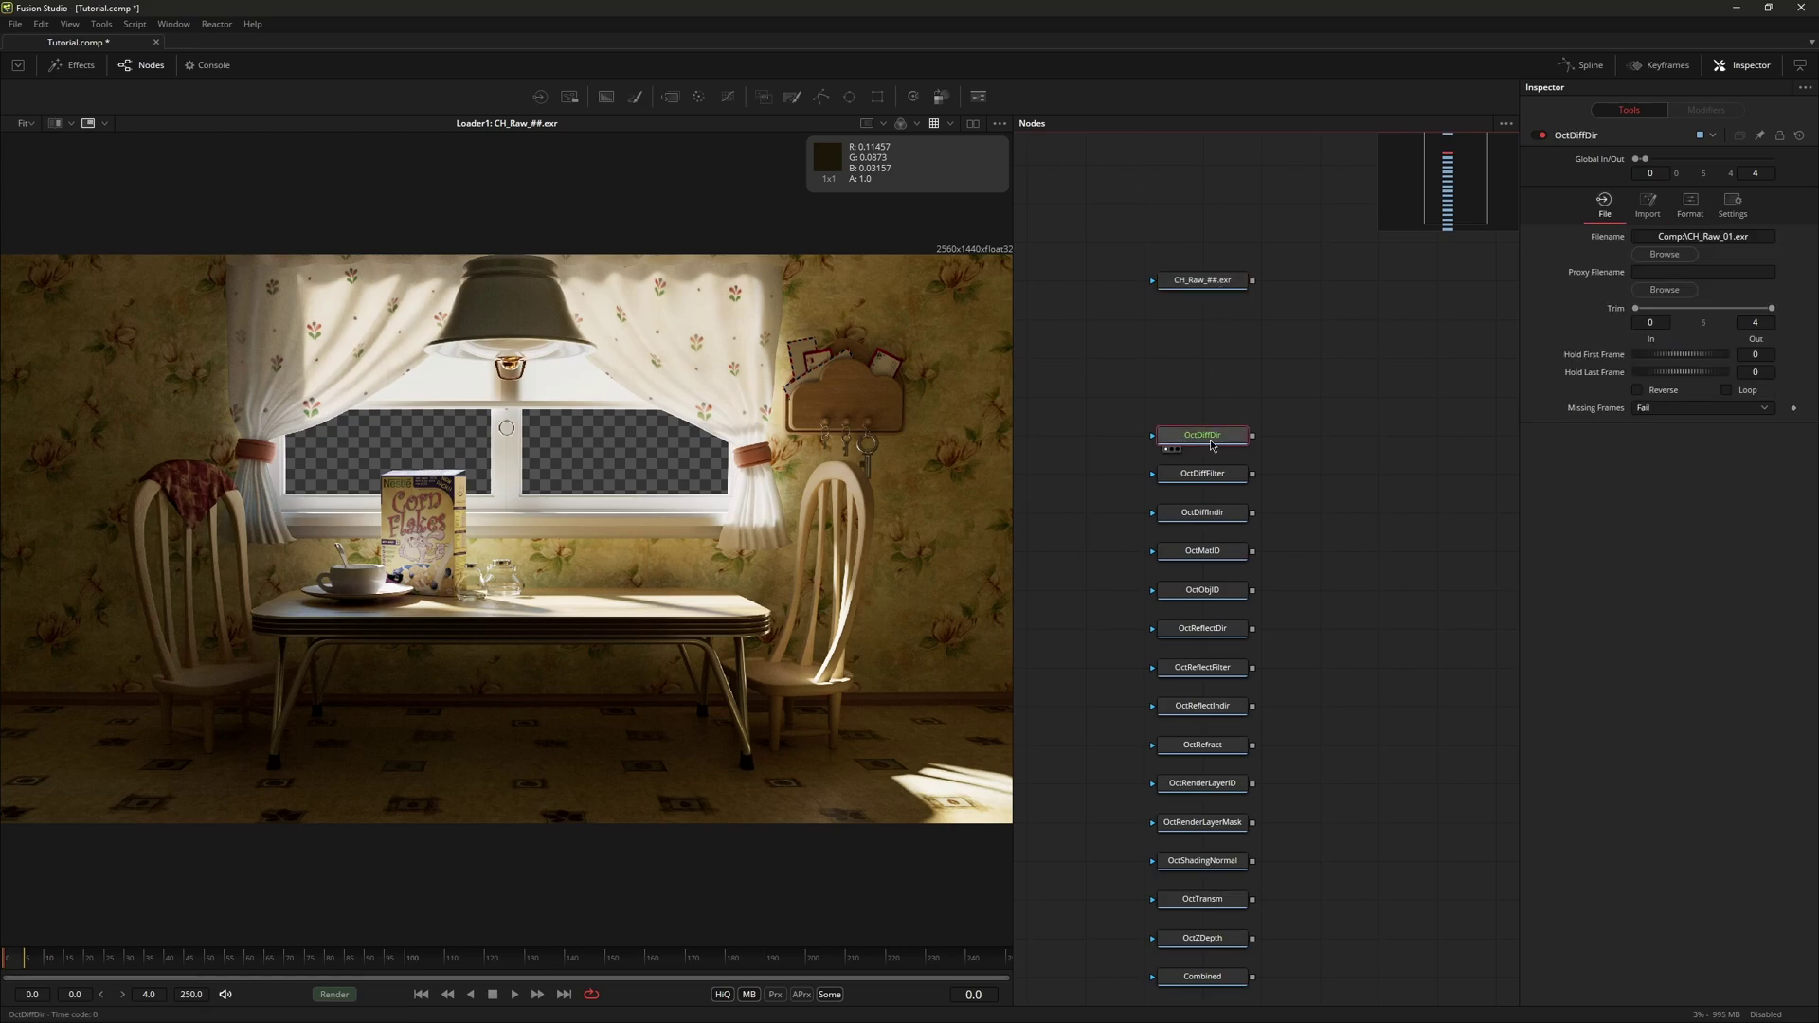
left_click(1690, 204)
left_click(1538, 263)
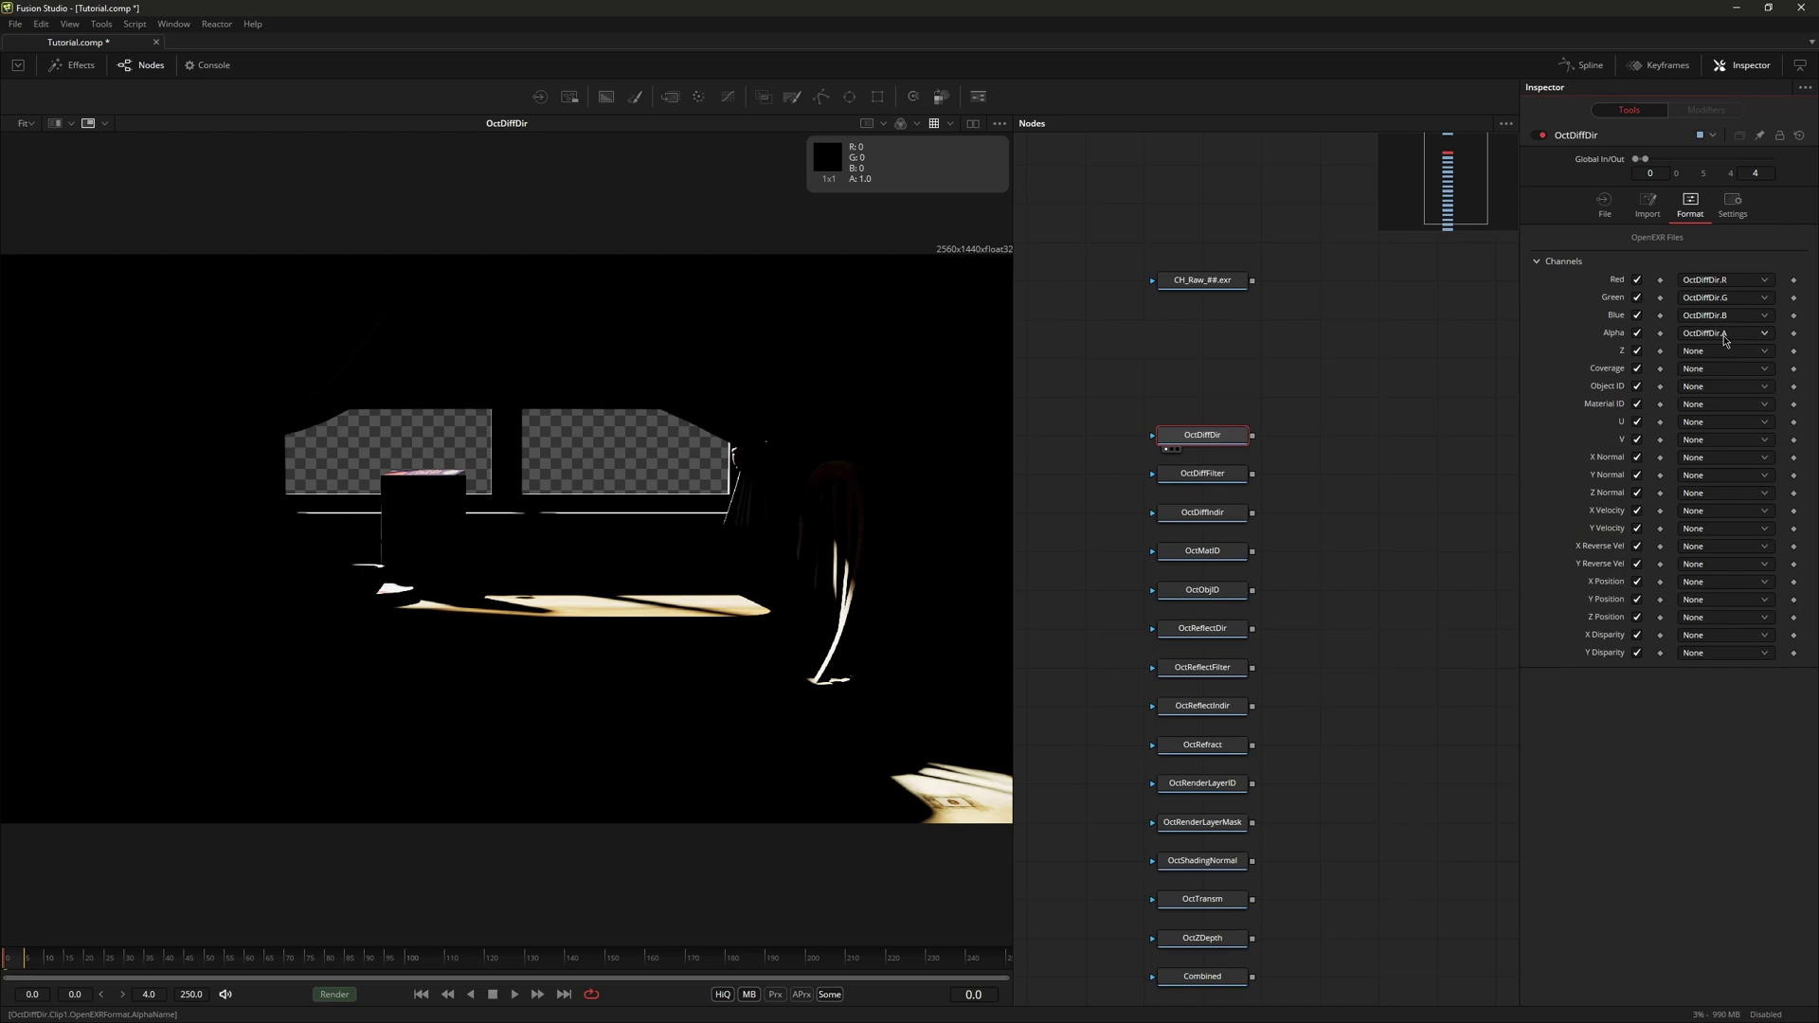
left_click(1225, 480)
key("1")
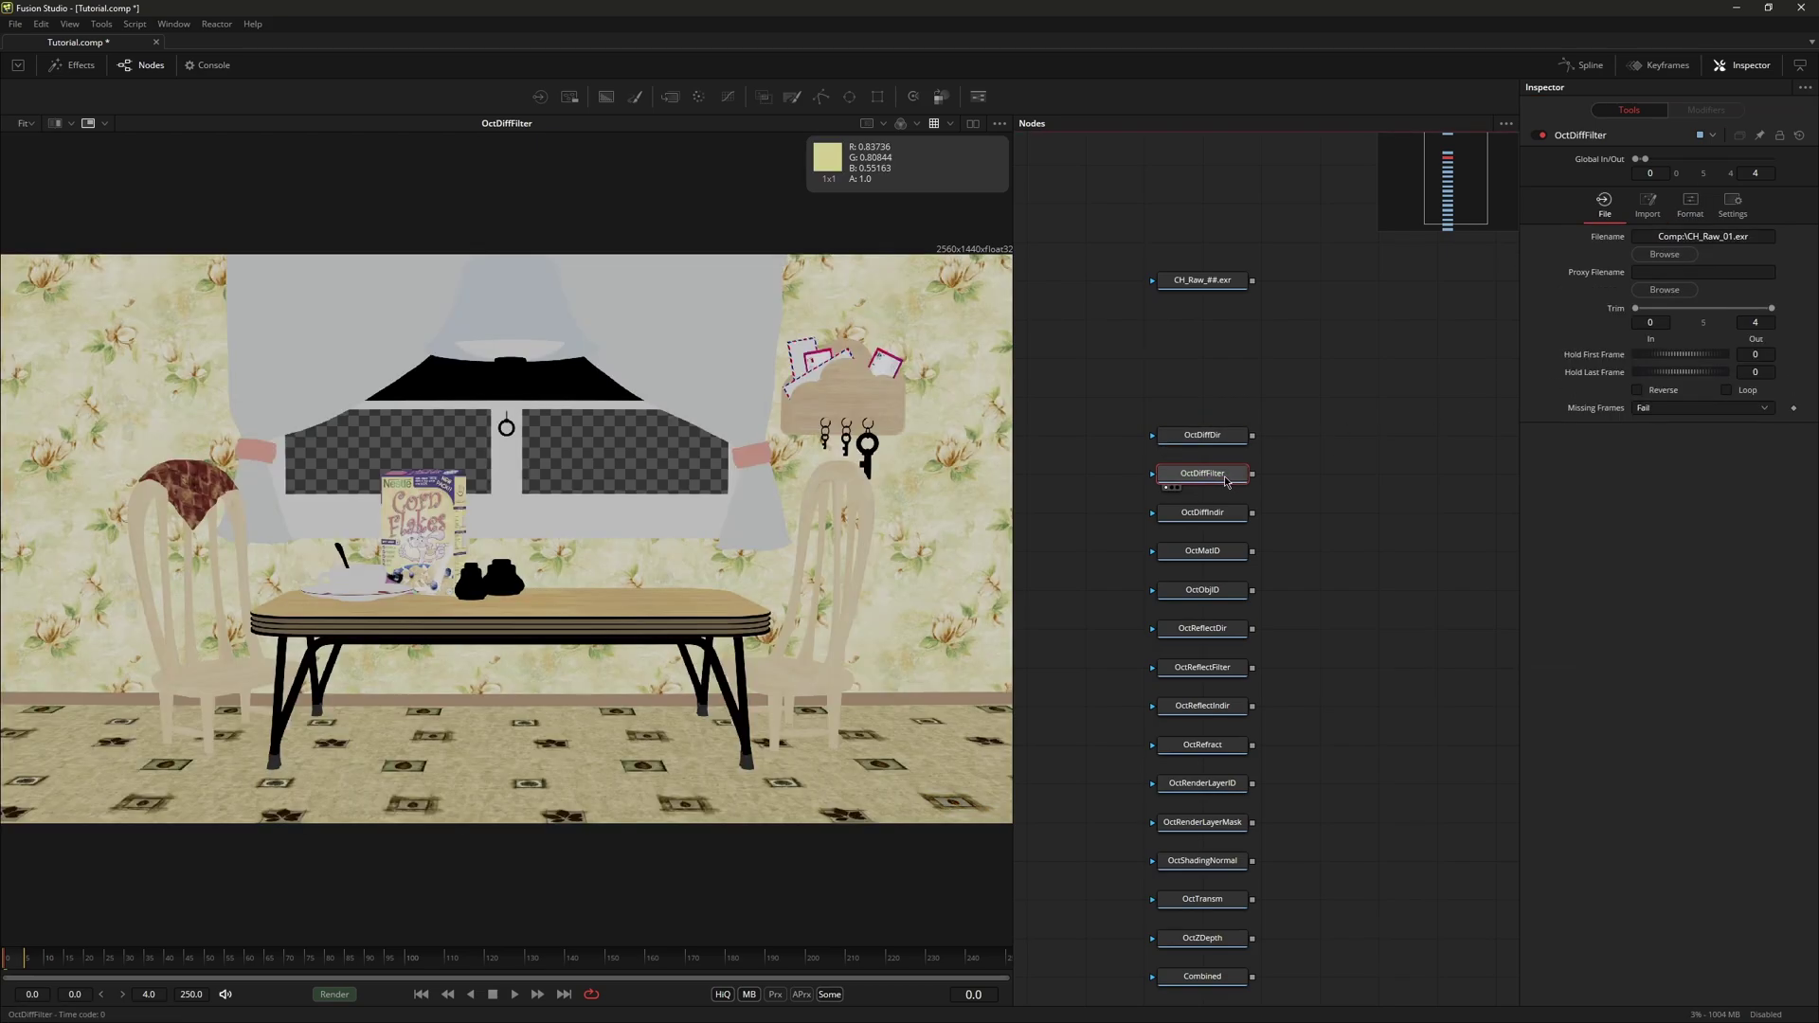
left_click(1704, 212)
left_click(1543, 265)
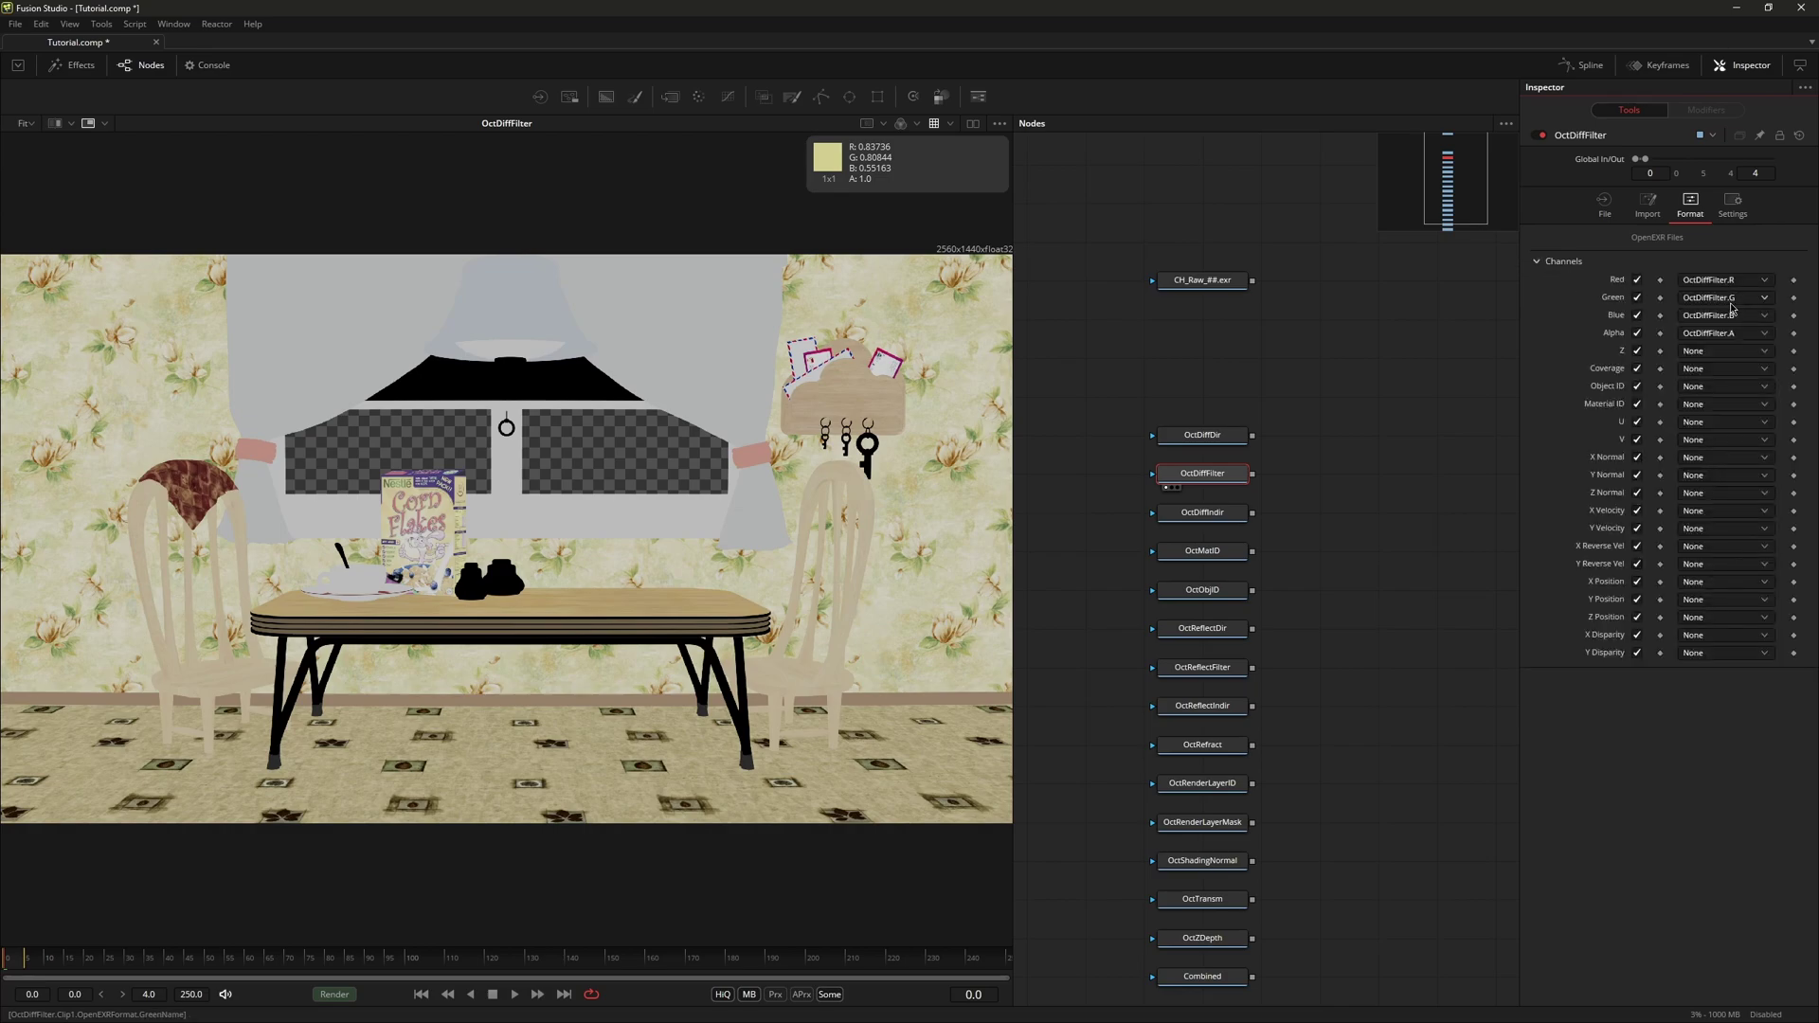
Step: View the OctDiffIndir through OctRenderLayerMask pass loaders one by one
left_click(1220, 516)
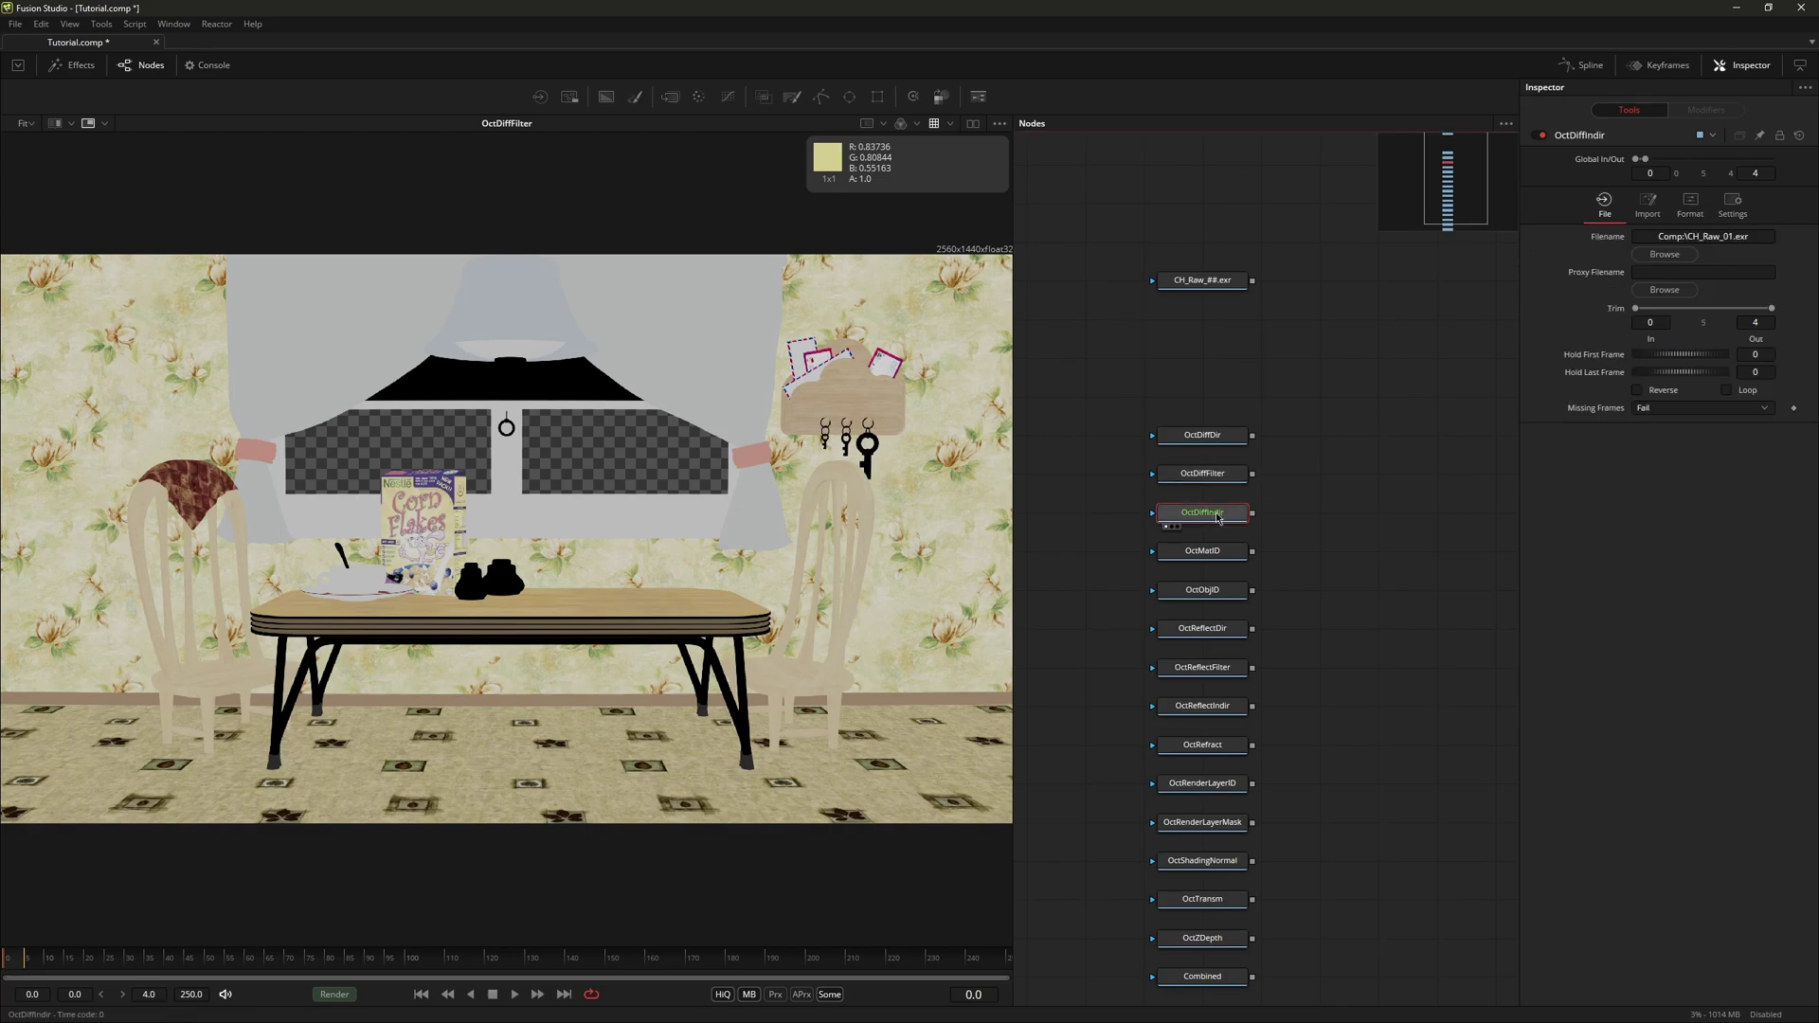
left_click(1220, 552)
left_click(1222, 592)
left_click(1223, 630)
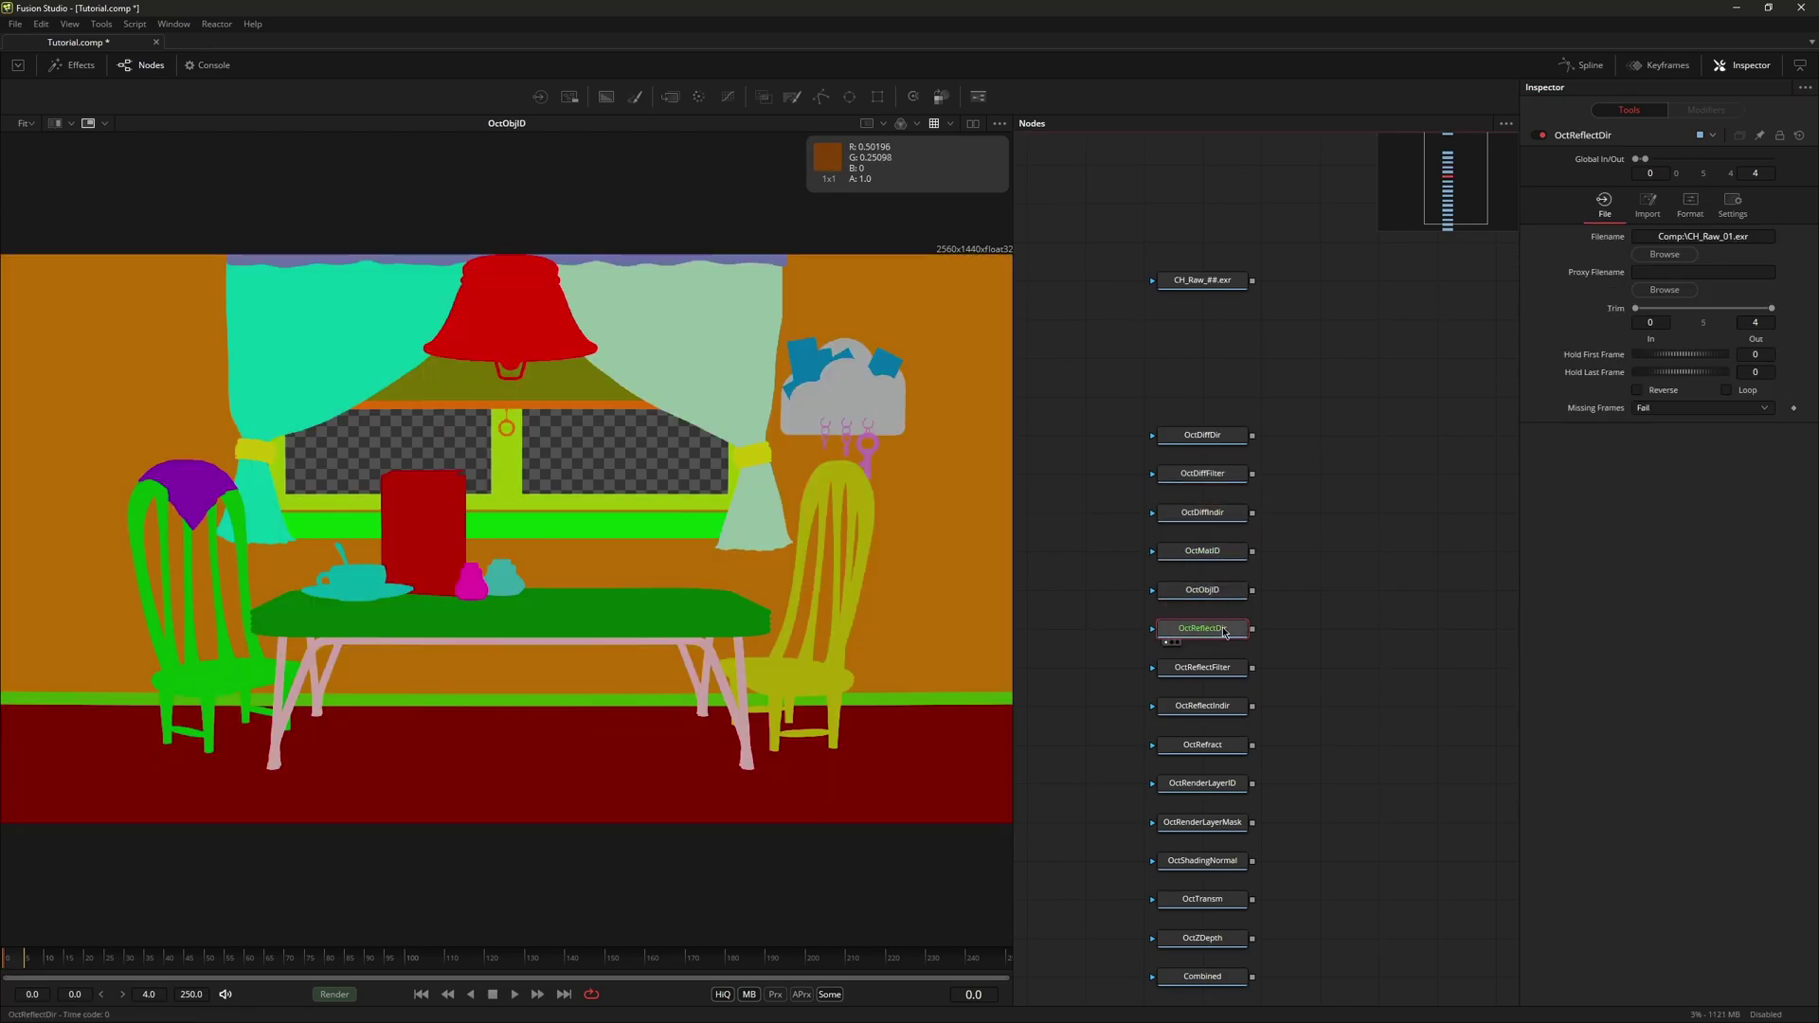
left_click(1222, 669)
left_click(1222, 708)
left_click(1221, 747)
left_click(1221, 785)
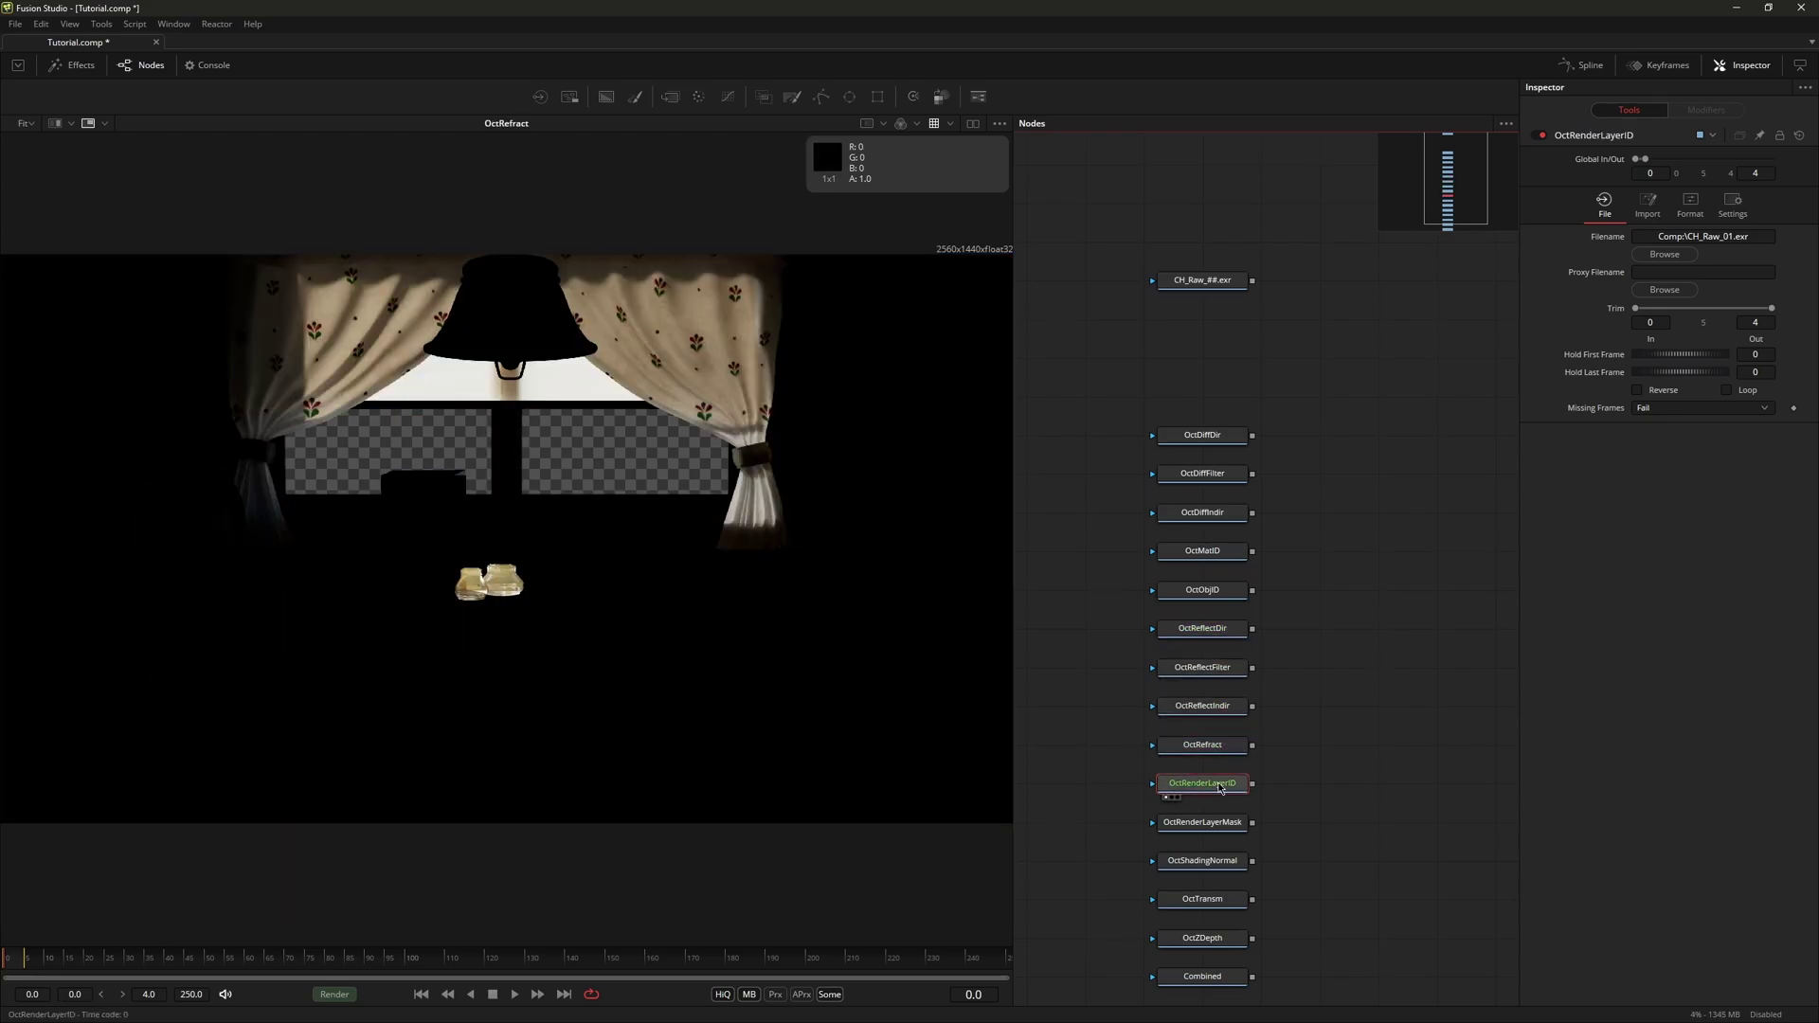
left_click(1221, 824)
Step: View the OctShadingNormal, OctTransm, OctZDepth, Combined and Depth passes, ending on OctCryptoMatNodeName00
scroll(1328, 662, "down", 3)
left_click(1222, 657)
left_click(1229, 696)
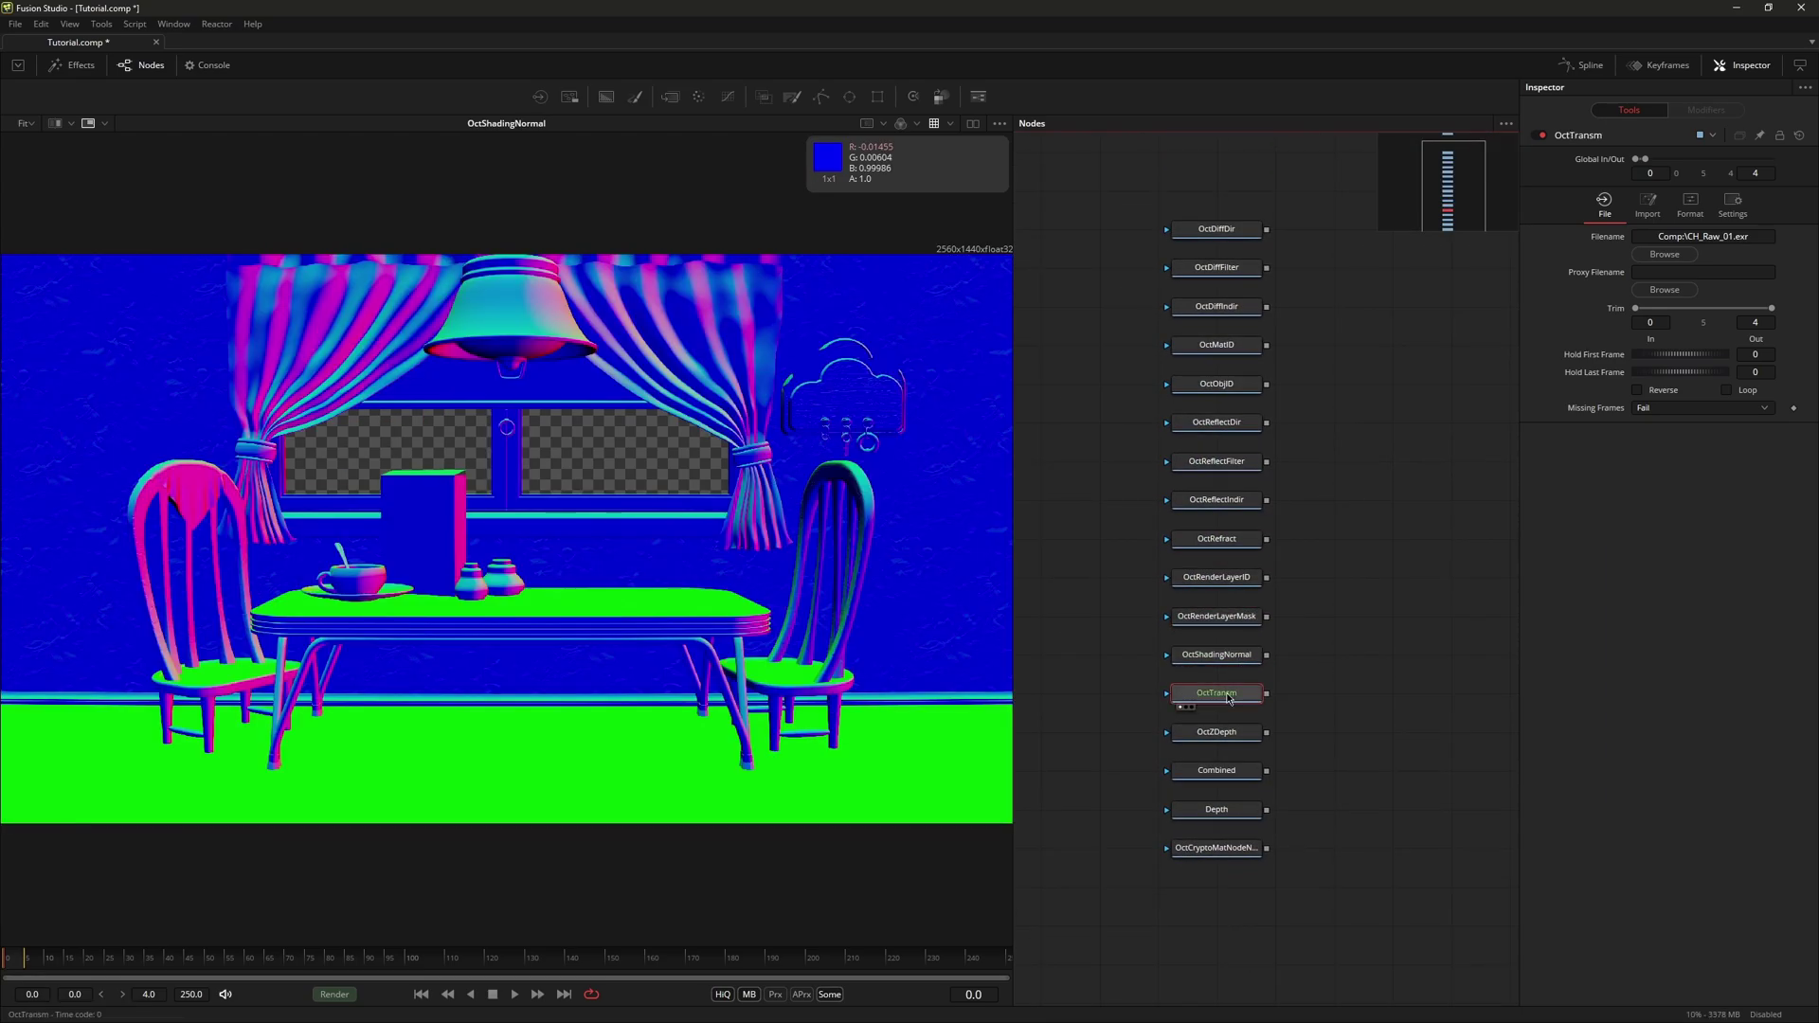
left_click(1229, 734)
left_click(1234, 770)
left_click(1228, 813)
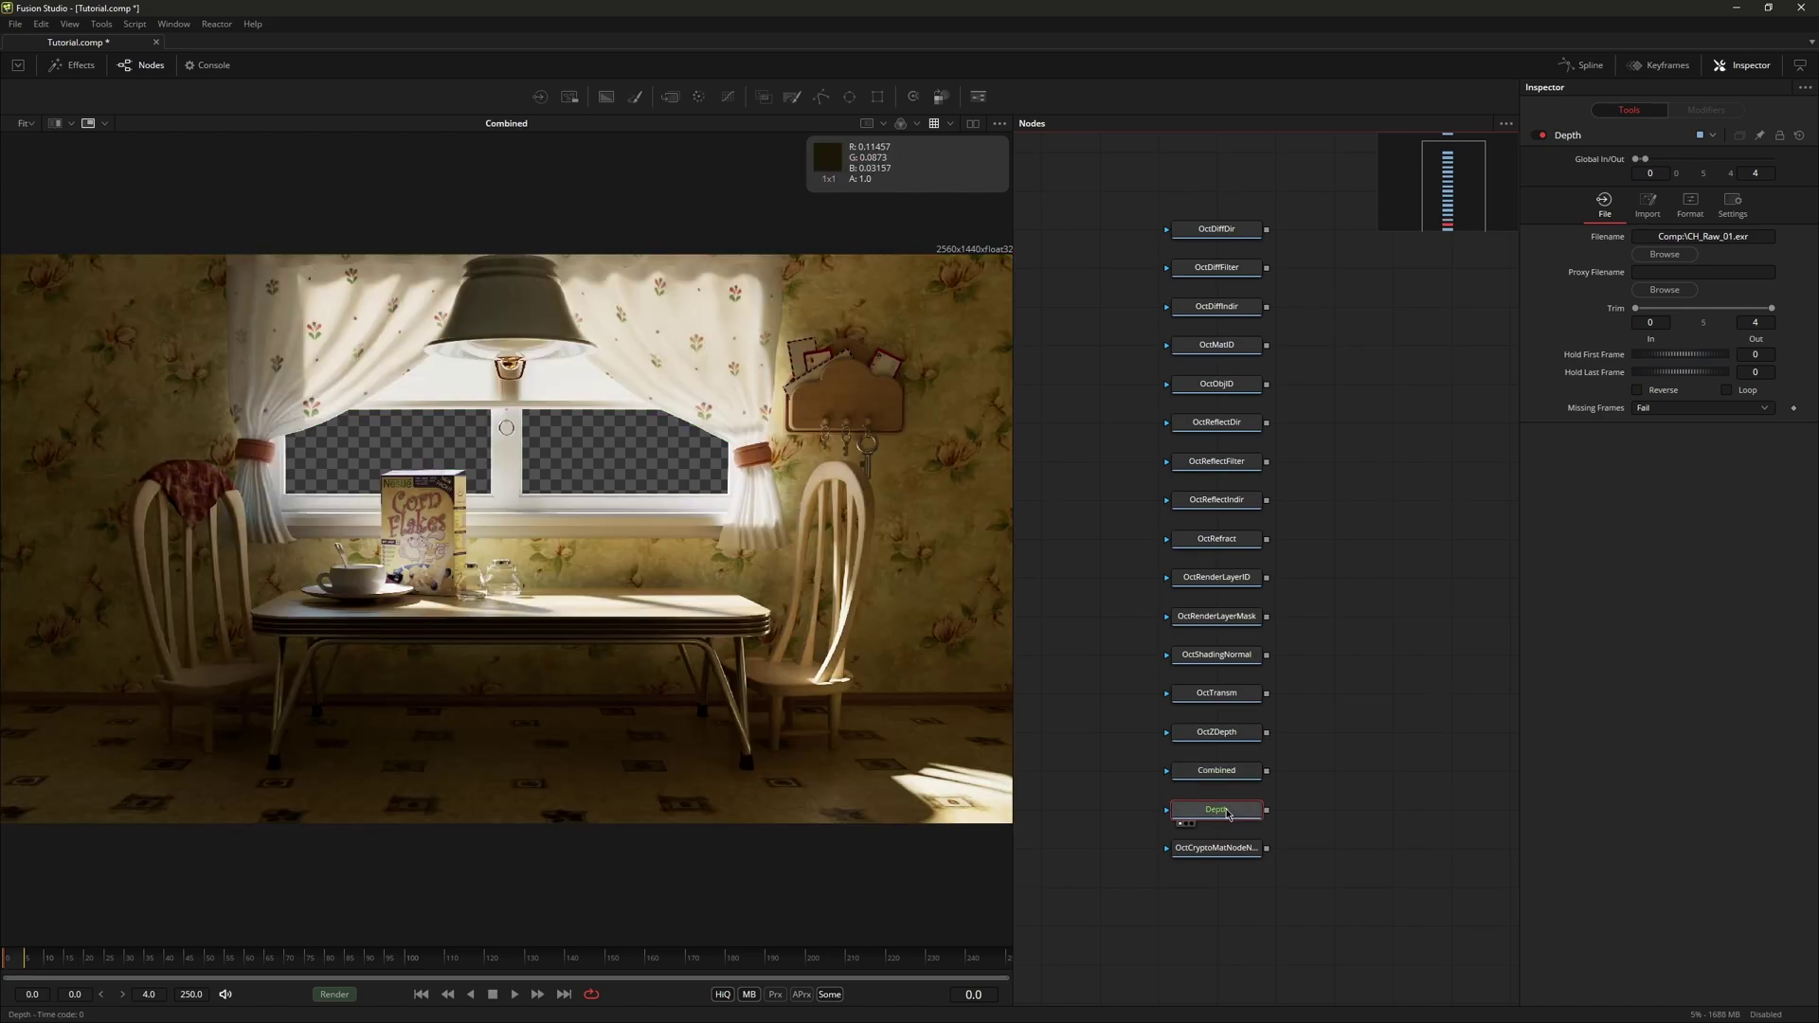
left_click(1220, 849)
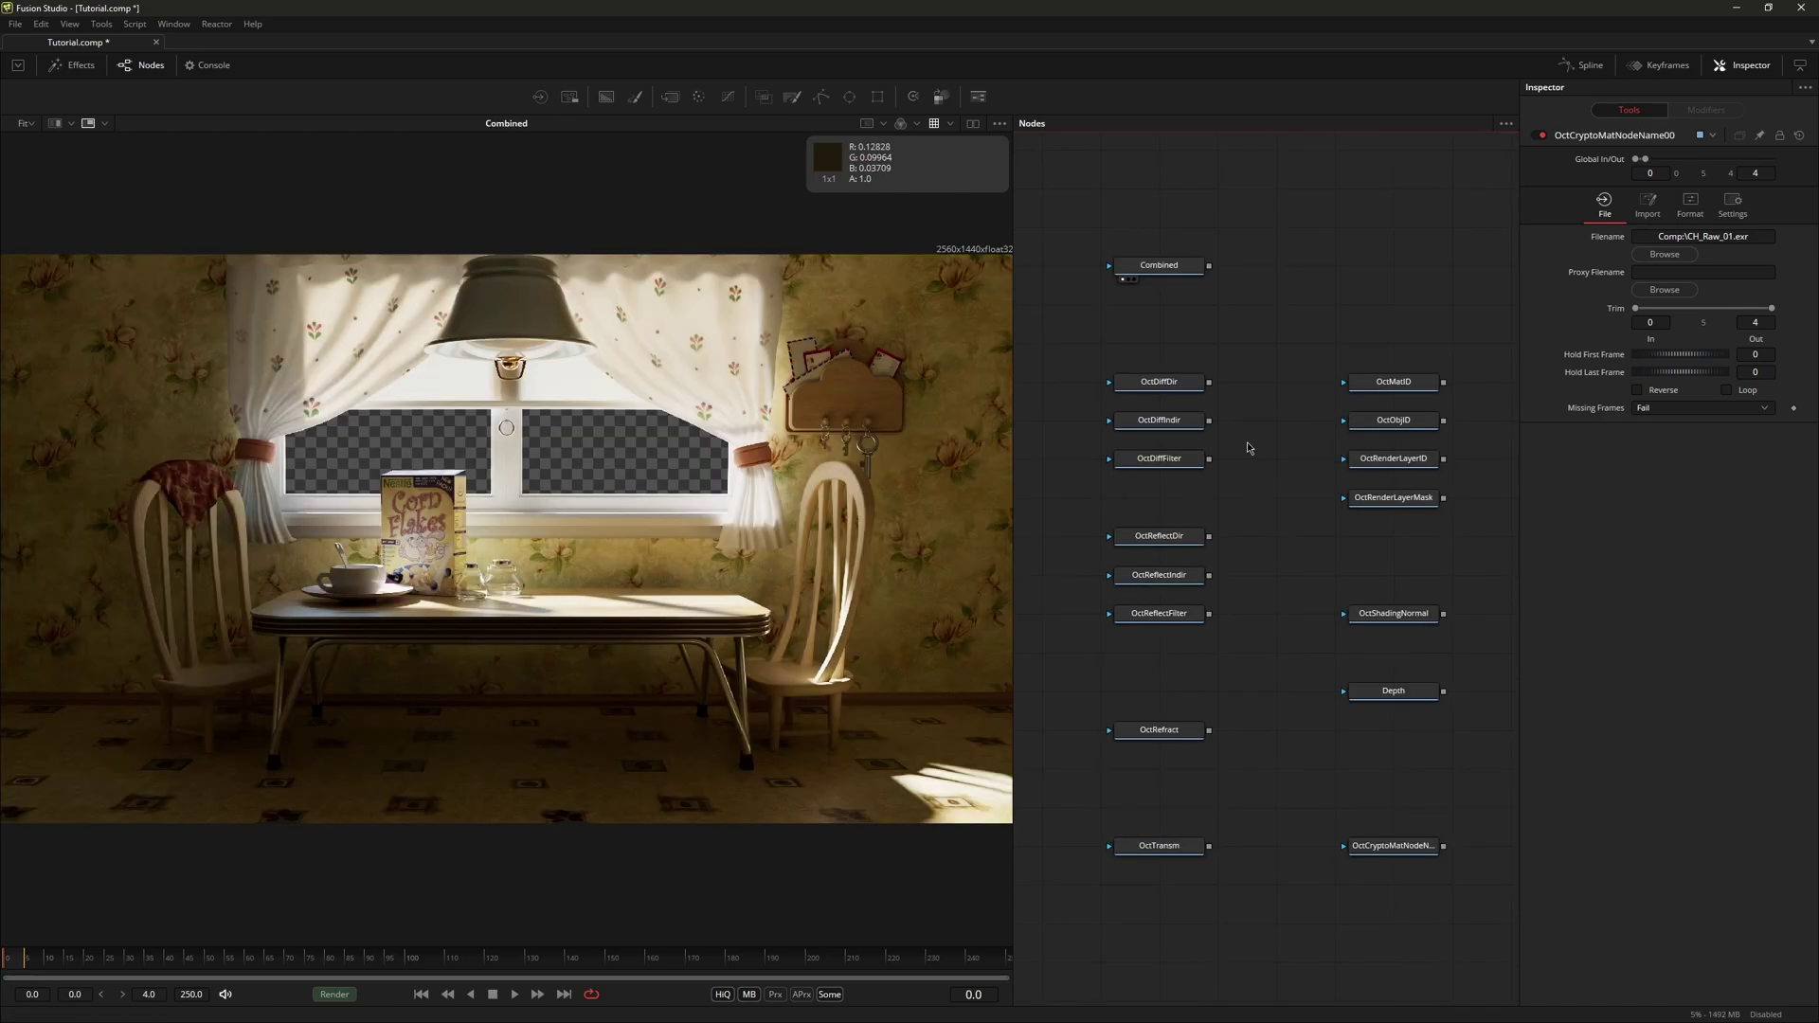
Step: Preview OctDiffDir, OctDiffIndir and OctDiffFilter in the viewer, then box-select all three diffuse loaders
left_click_drag(1086, 344, 1235, 498)
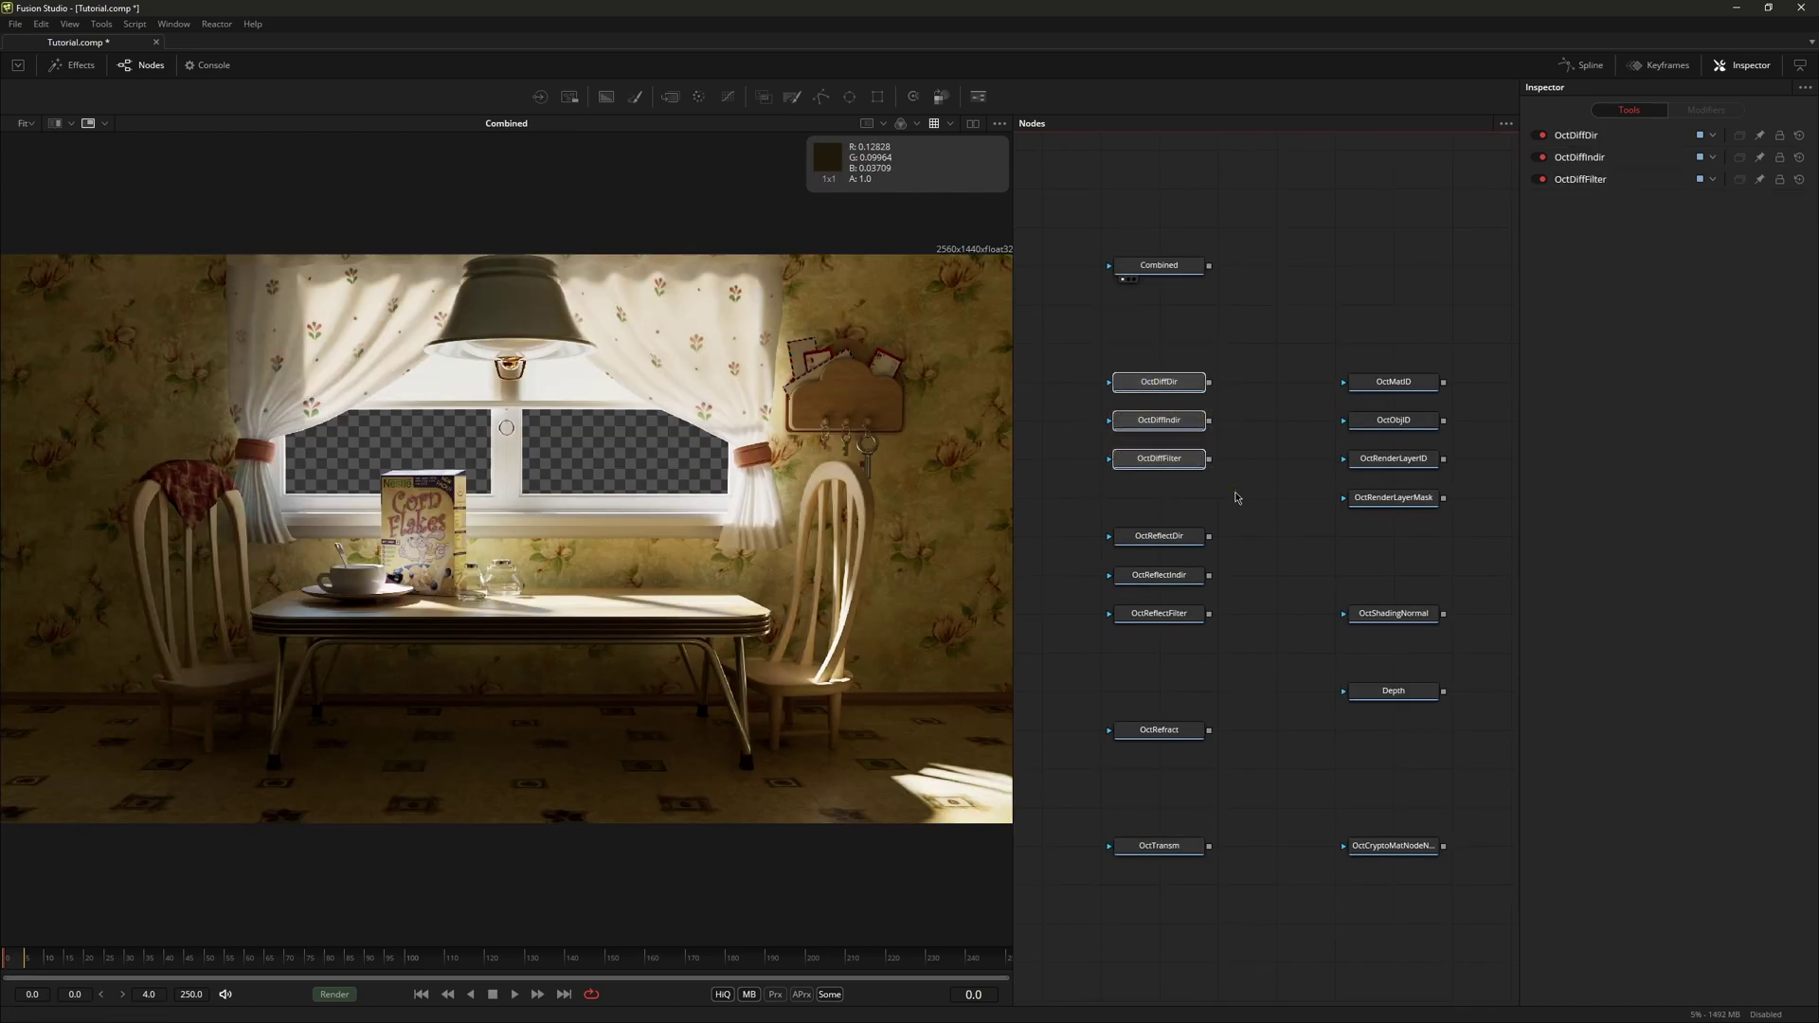
left_click_drag(1075, 492, 1240, 660)
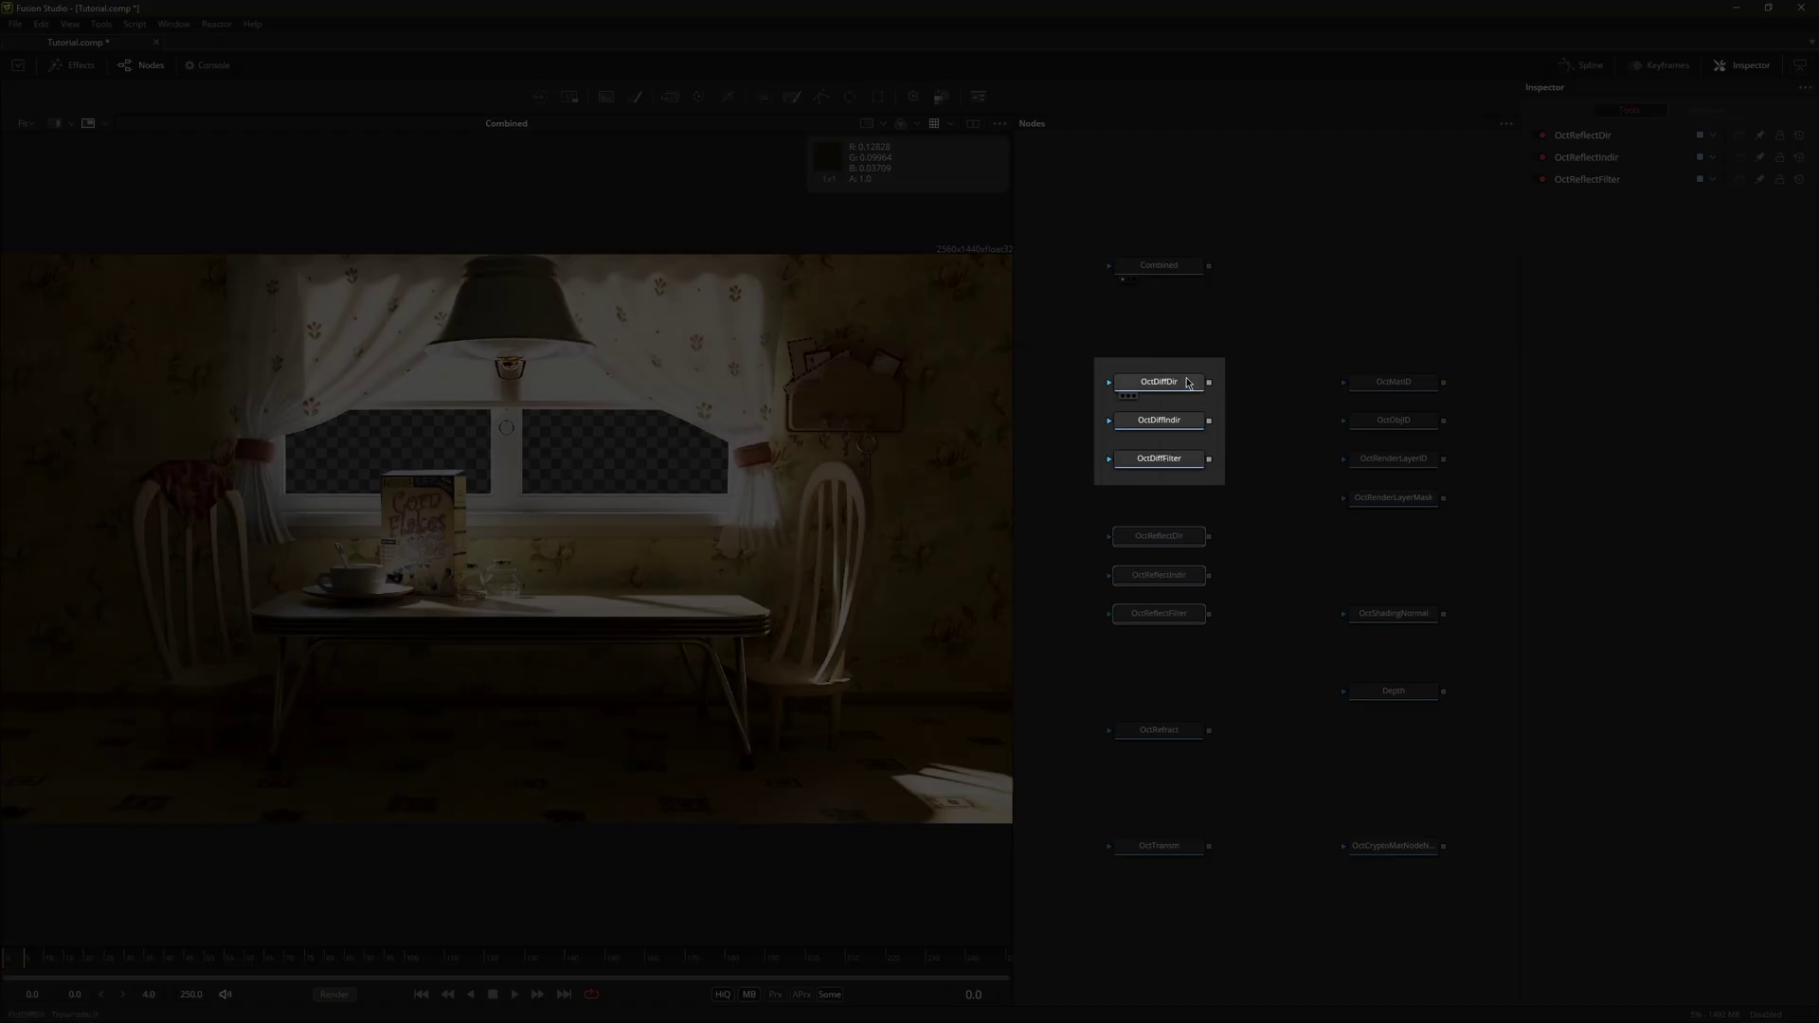
left_click(1189, 383)
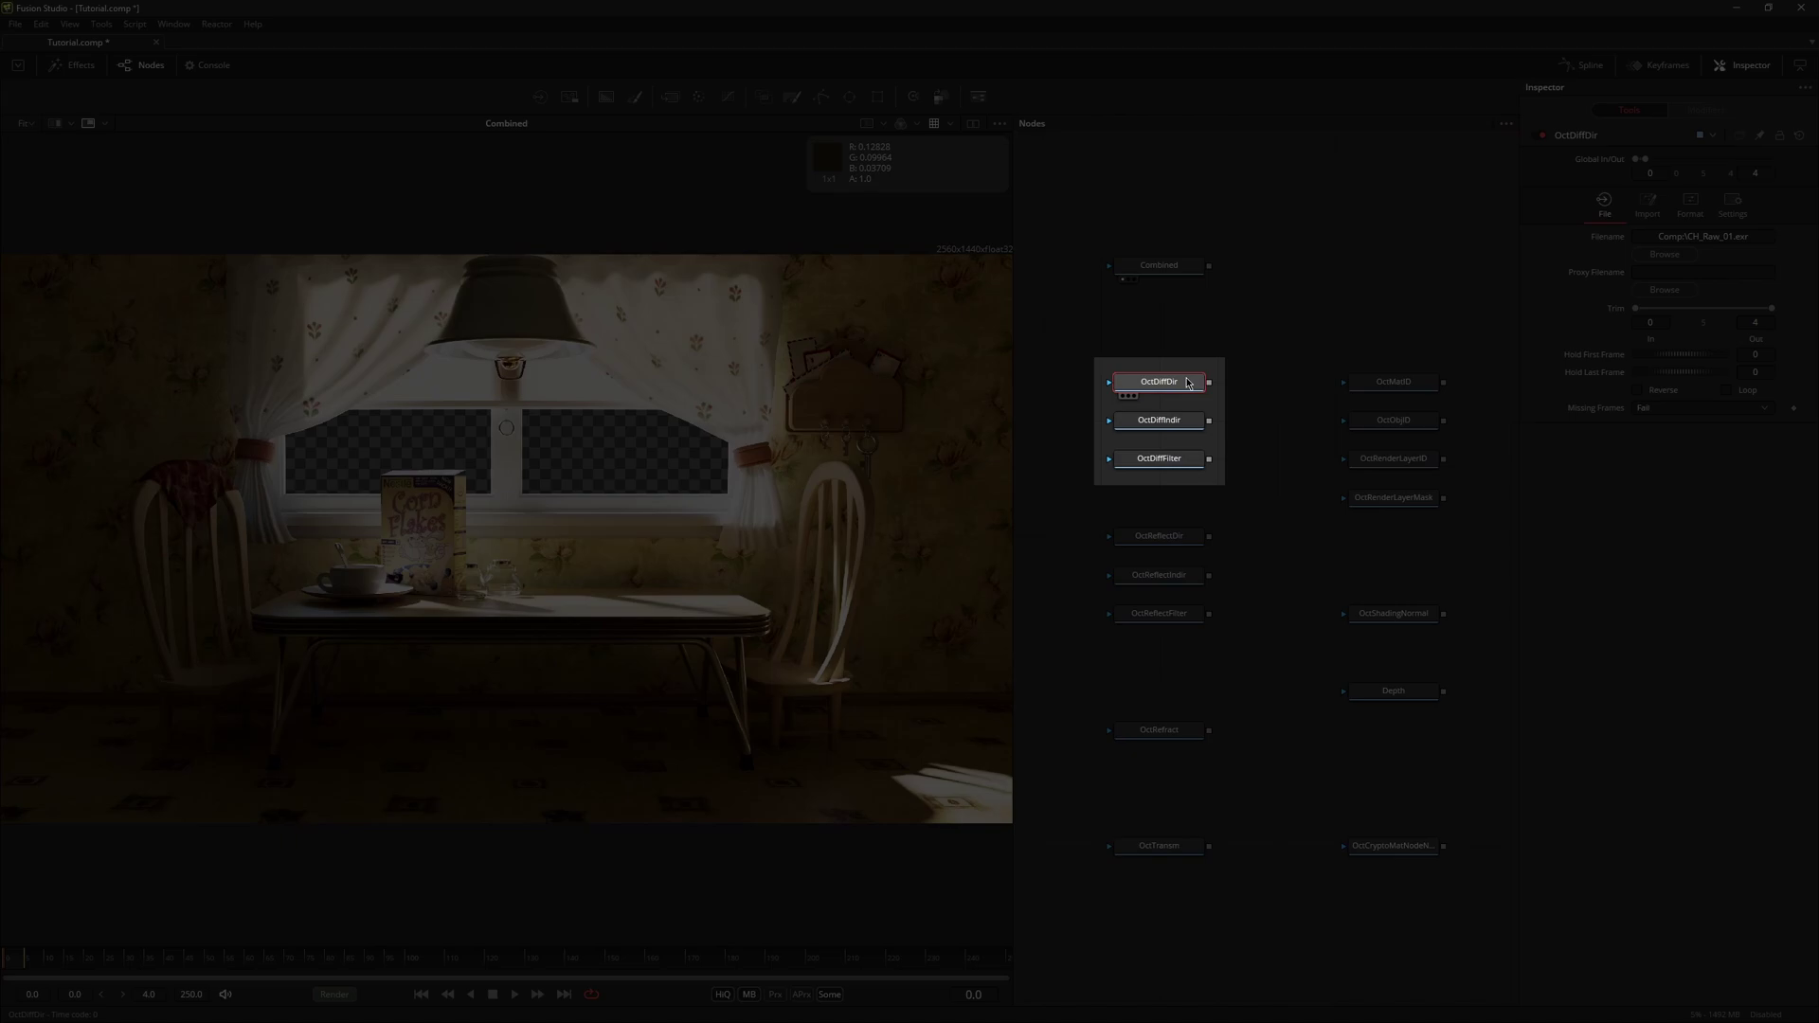
key("1")
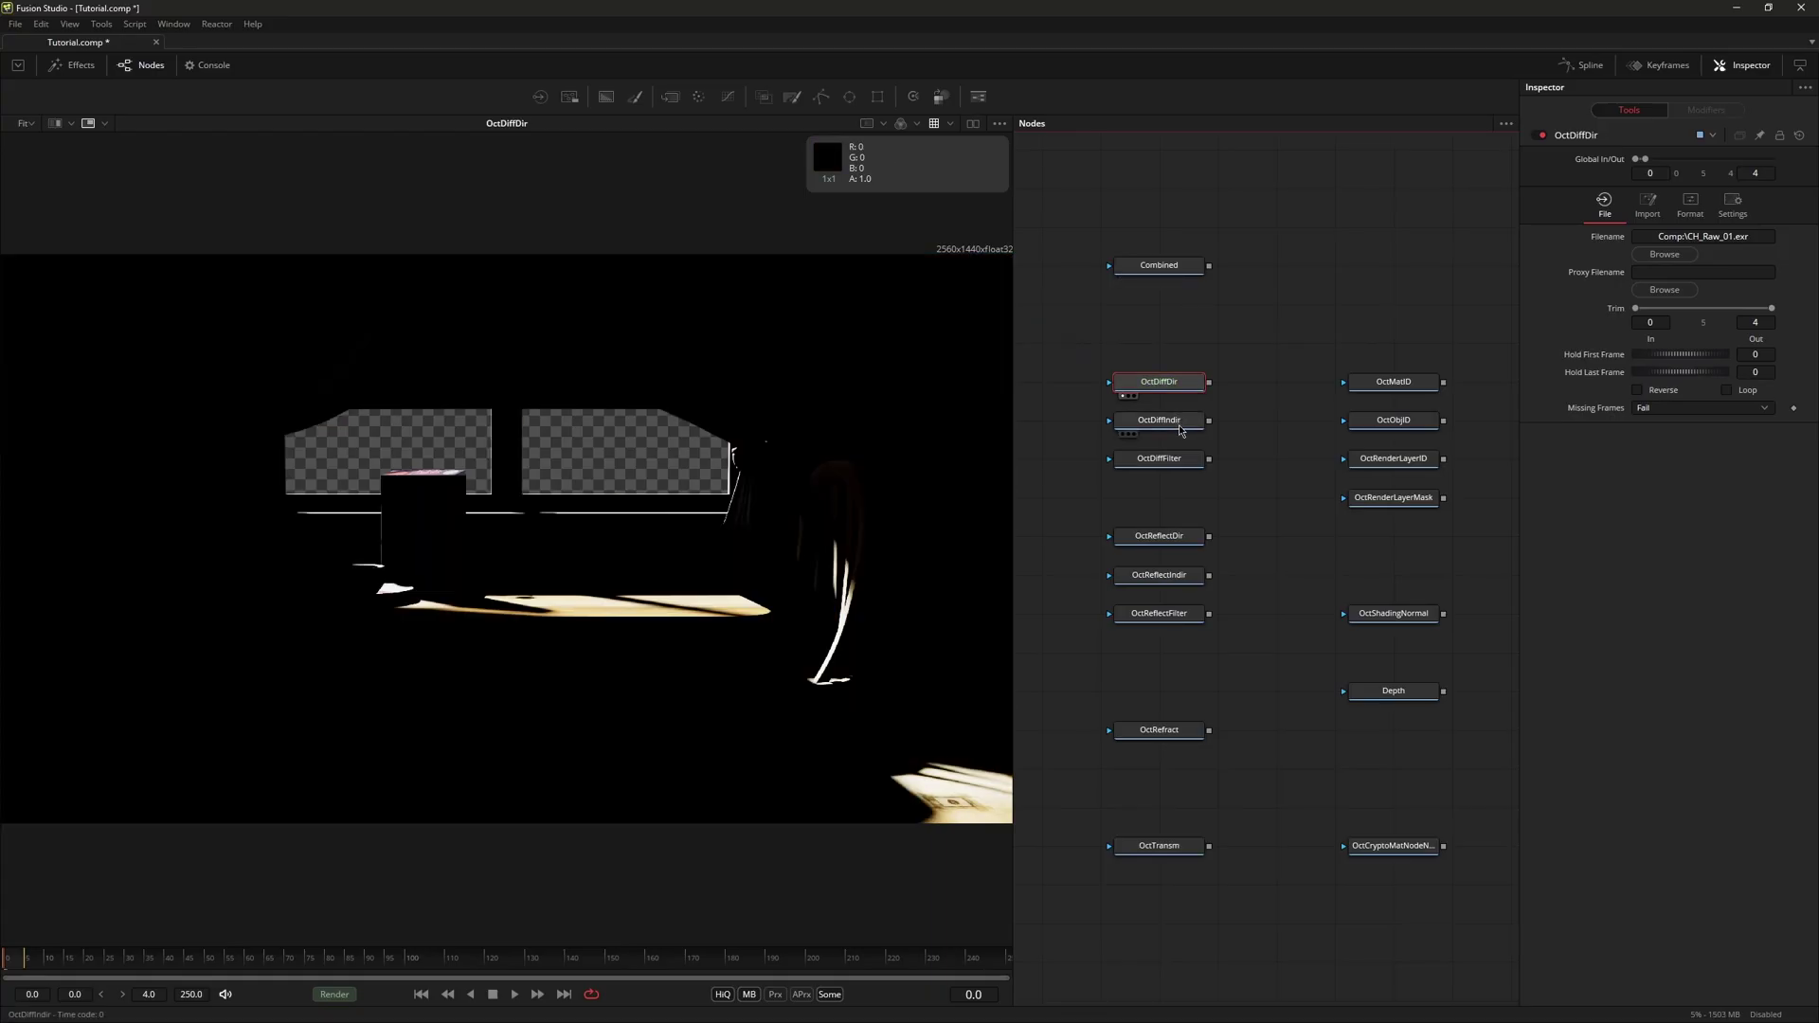
left_click(1178, 424)
key("1")
left_click(1186, 462)
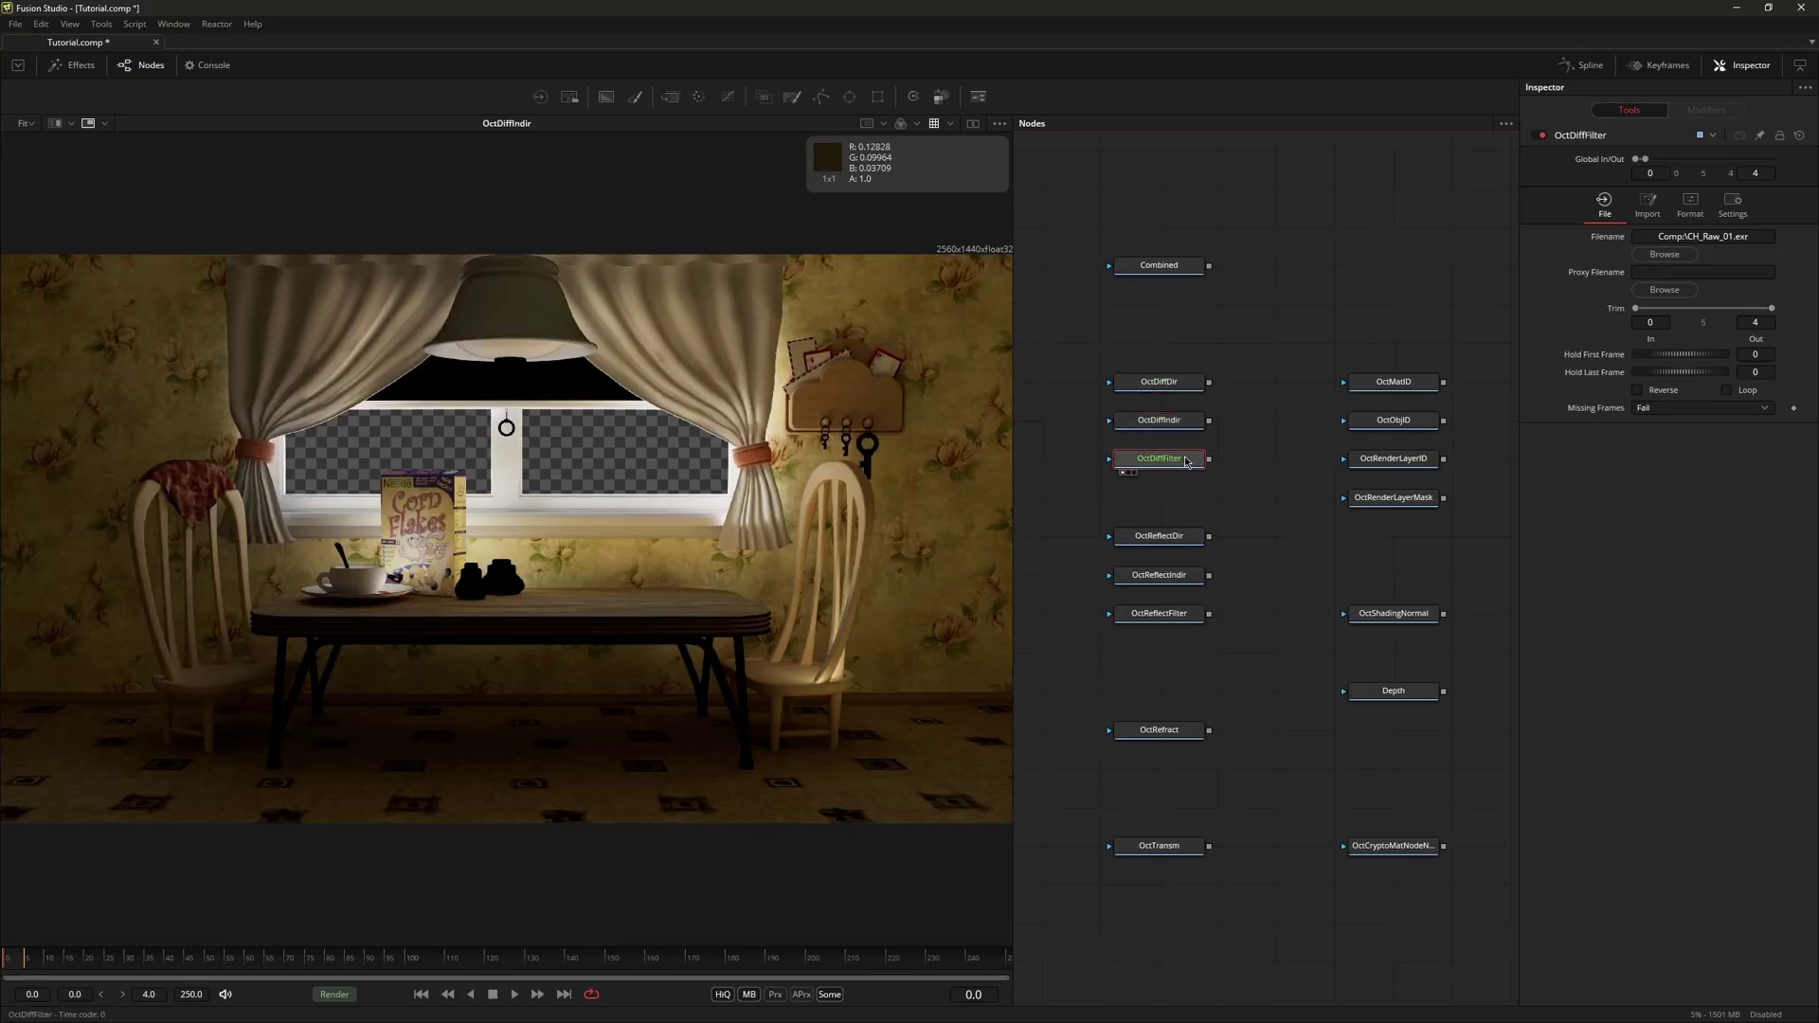
key("1")
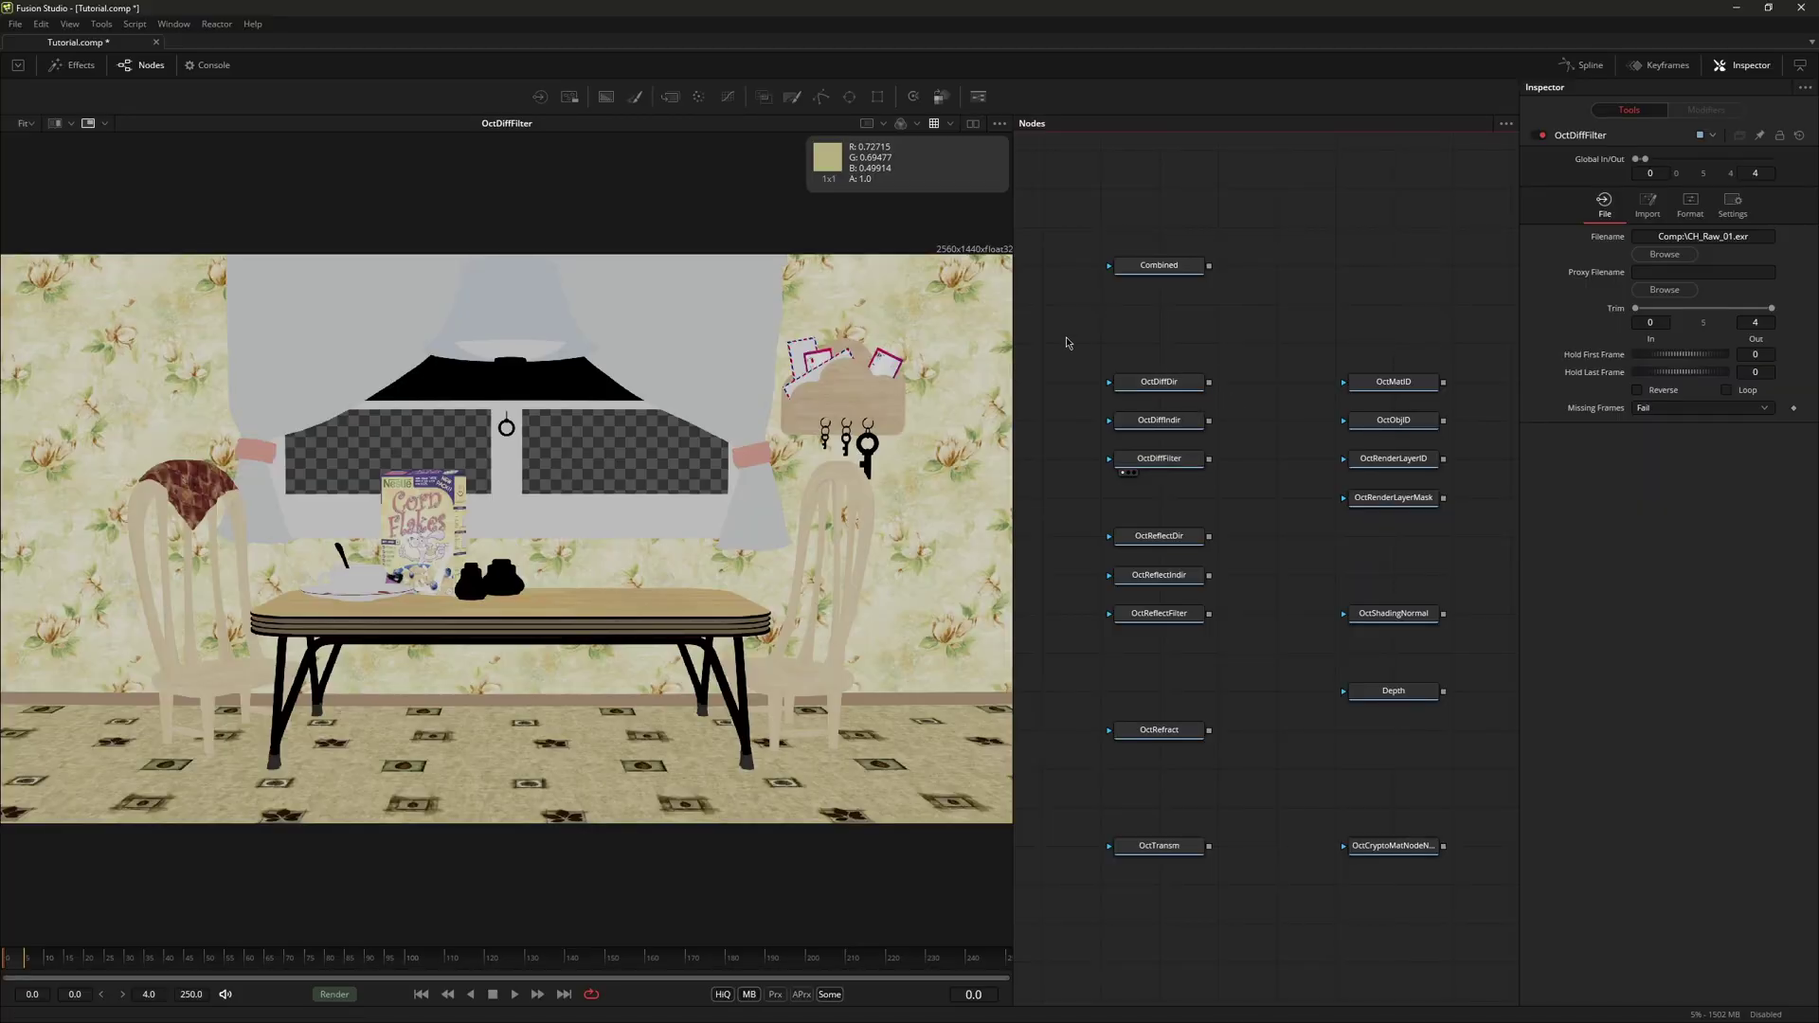
left_click_drag(1066, 337, 1240, 503)
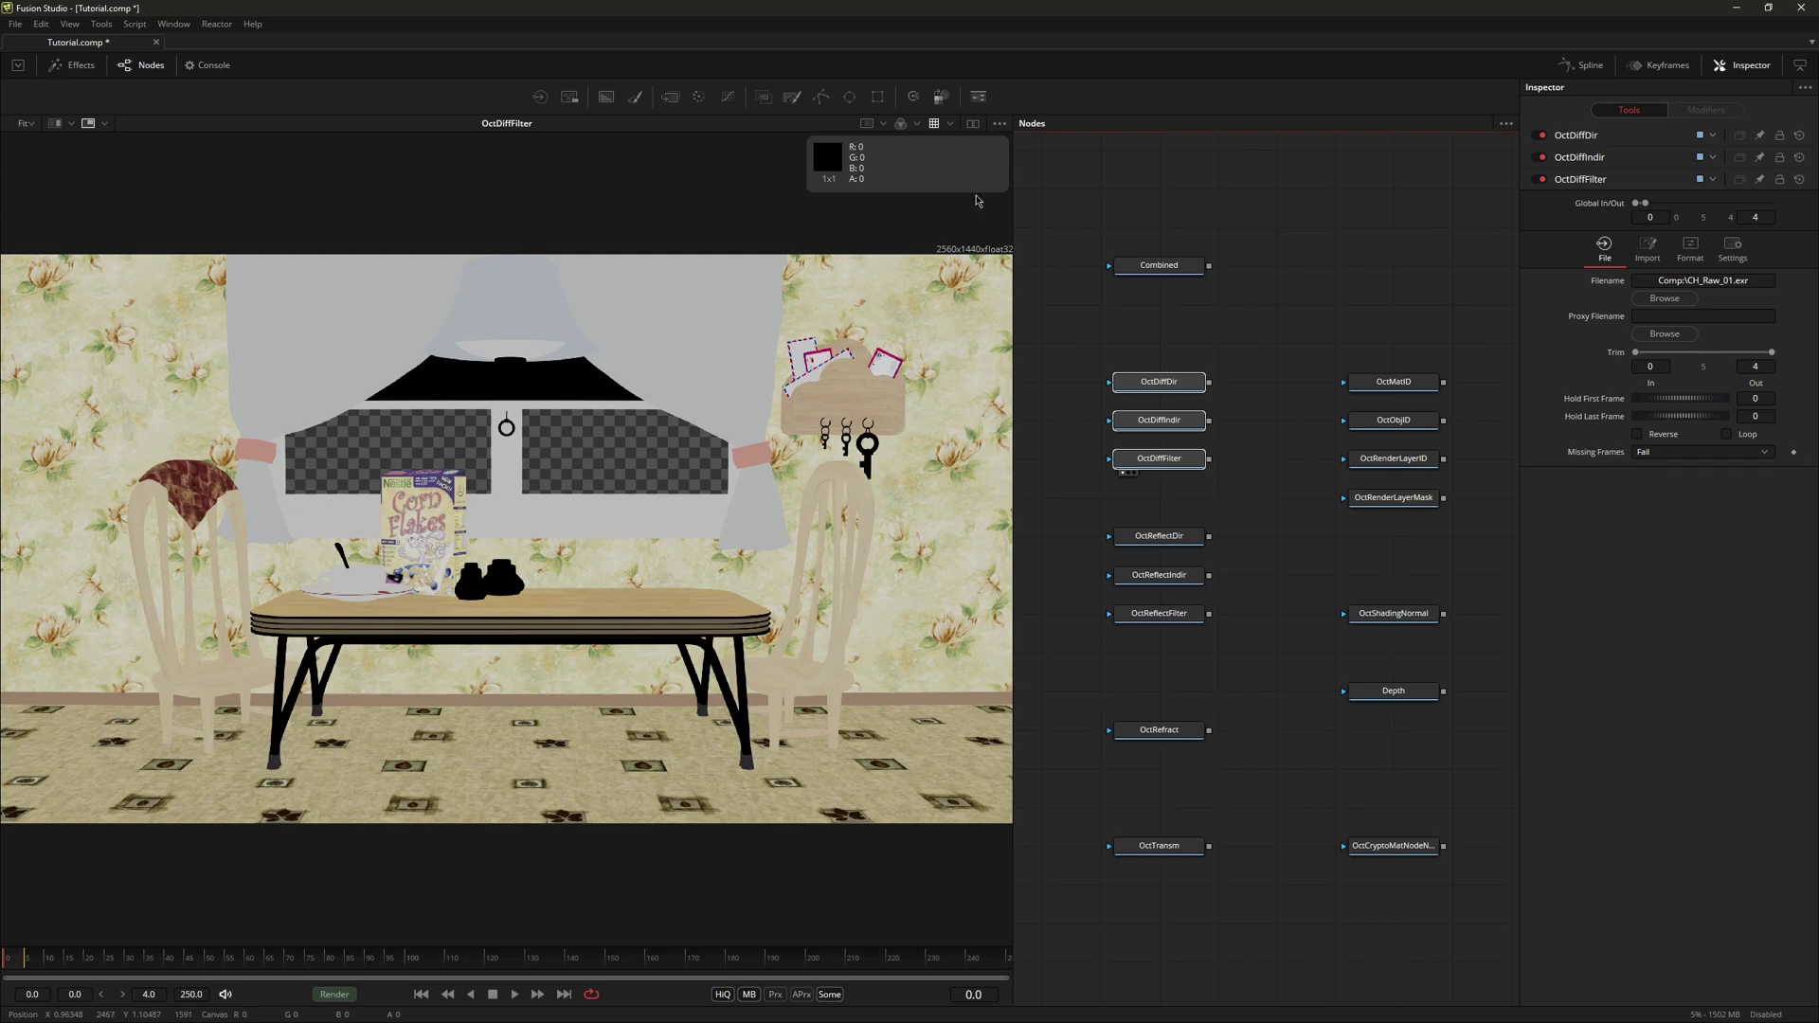
Step: Wrap the diffuse, reflection, refraction and transmission loaders in four separate underlays
left_click(982, 102)
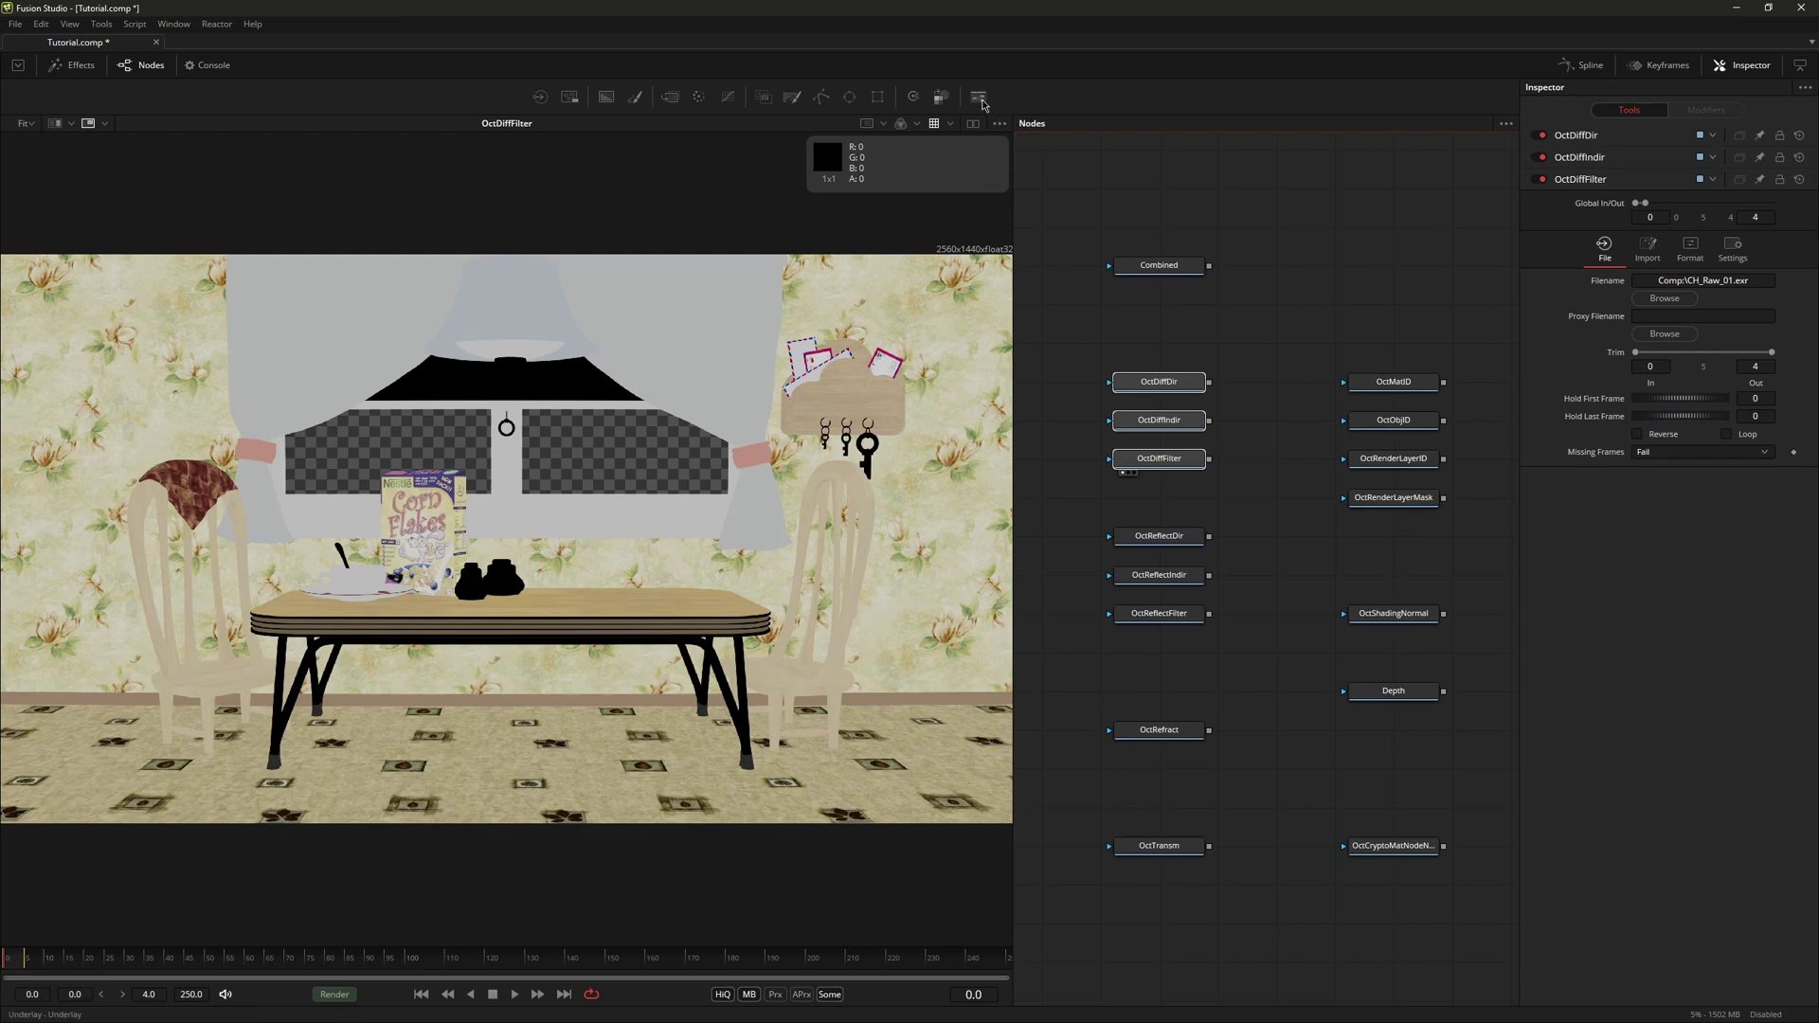
left_click(1298, 595)
left_click_drag(1239, 646, 1239, 646)
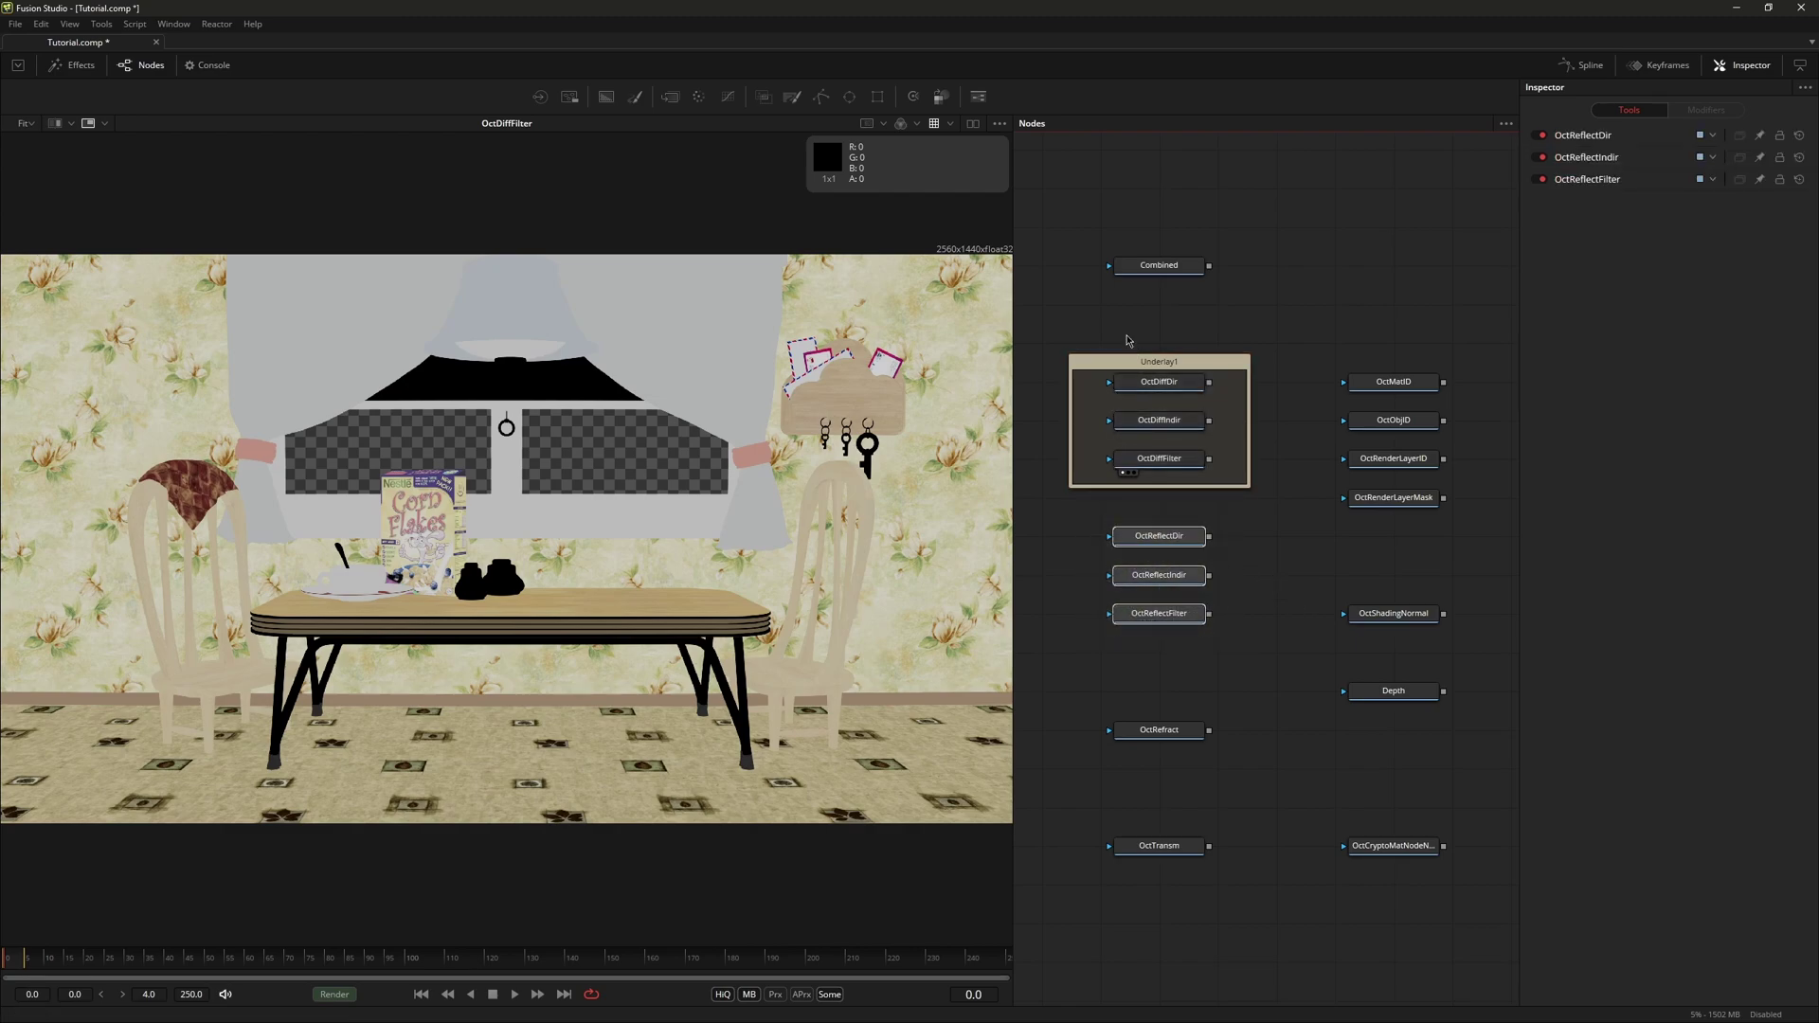
left_click(978, 96)
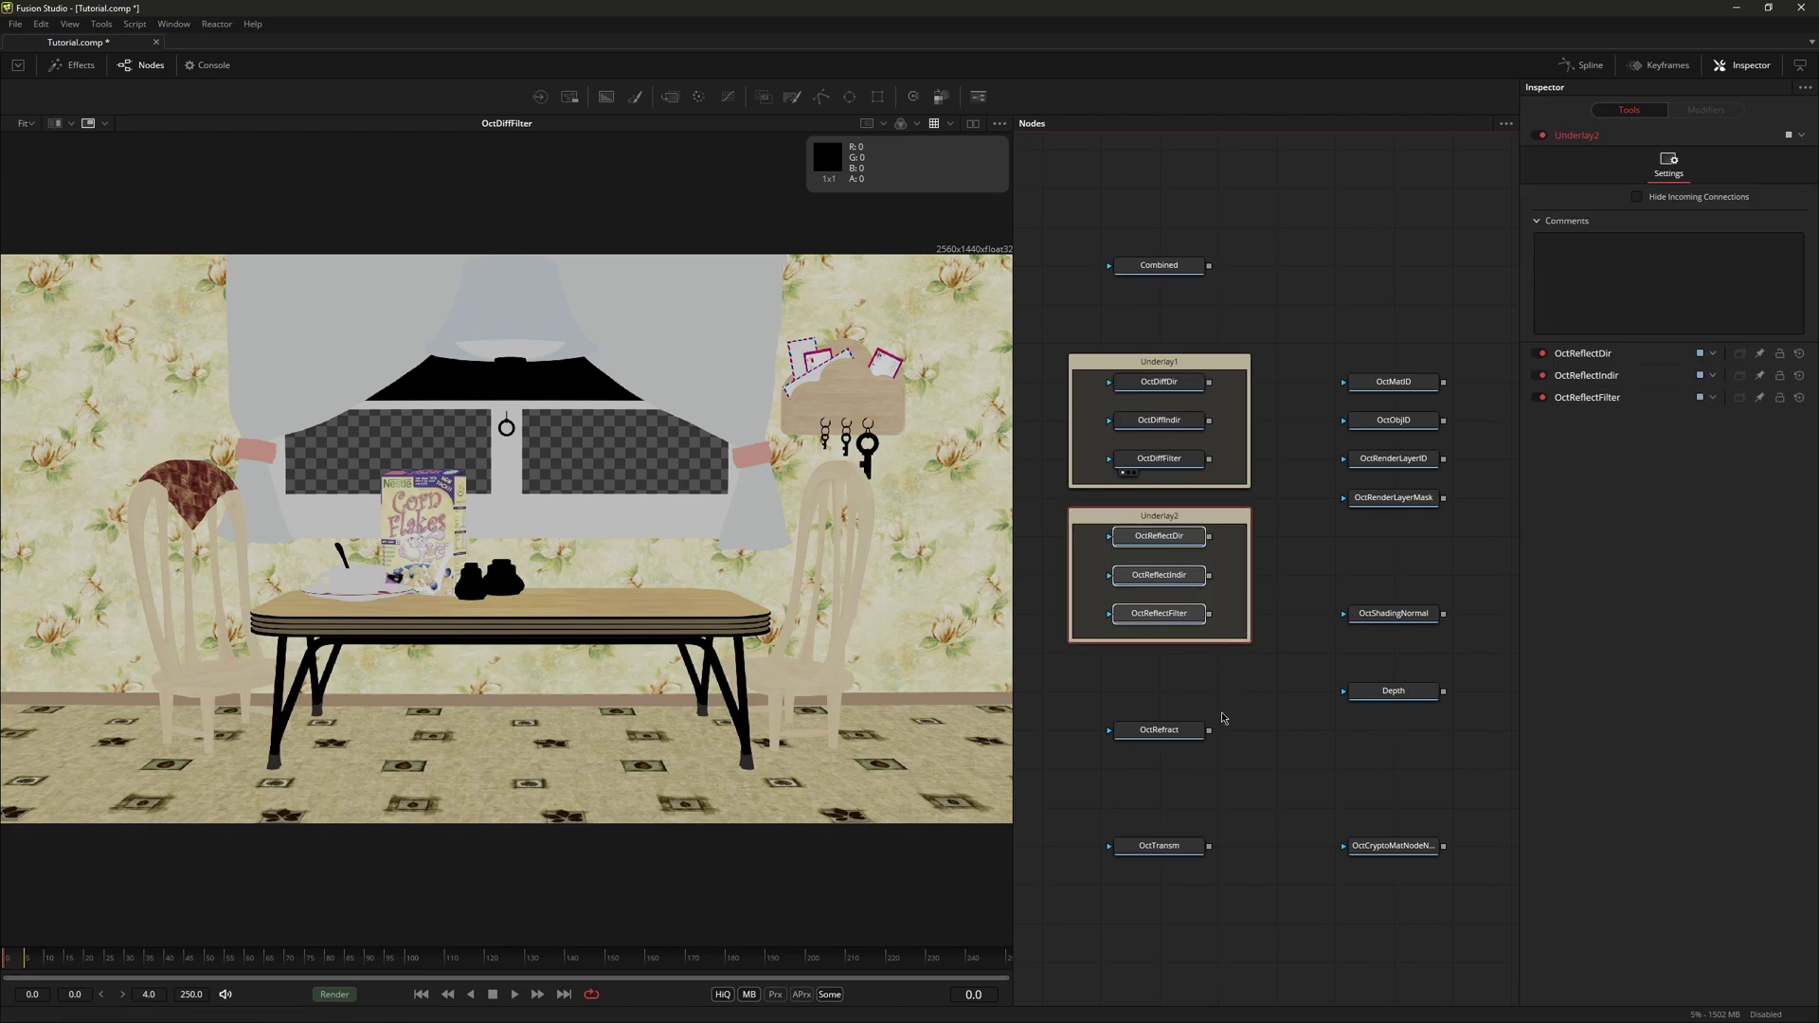
left_click(1156, 730)
left_click(978, 96)
left_click(1156, 845)
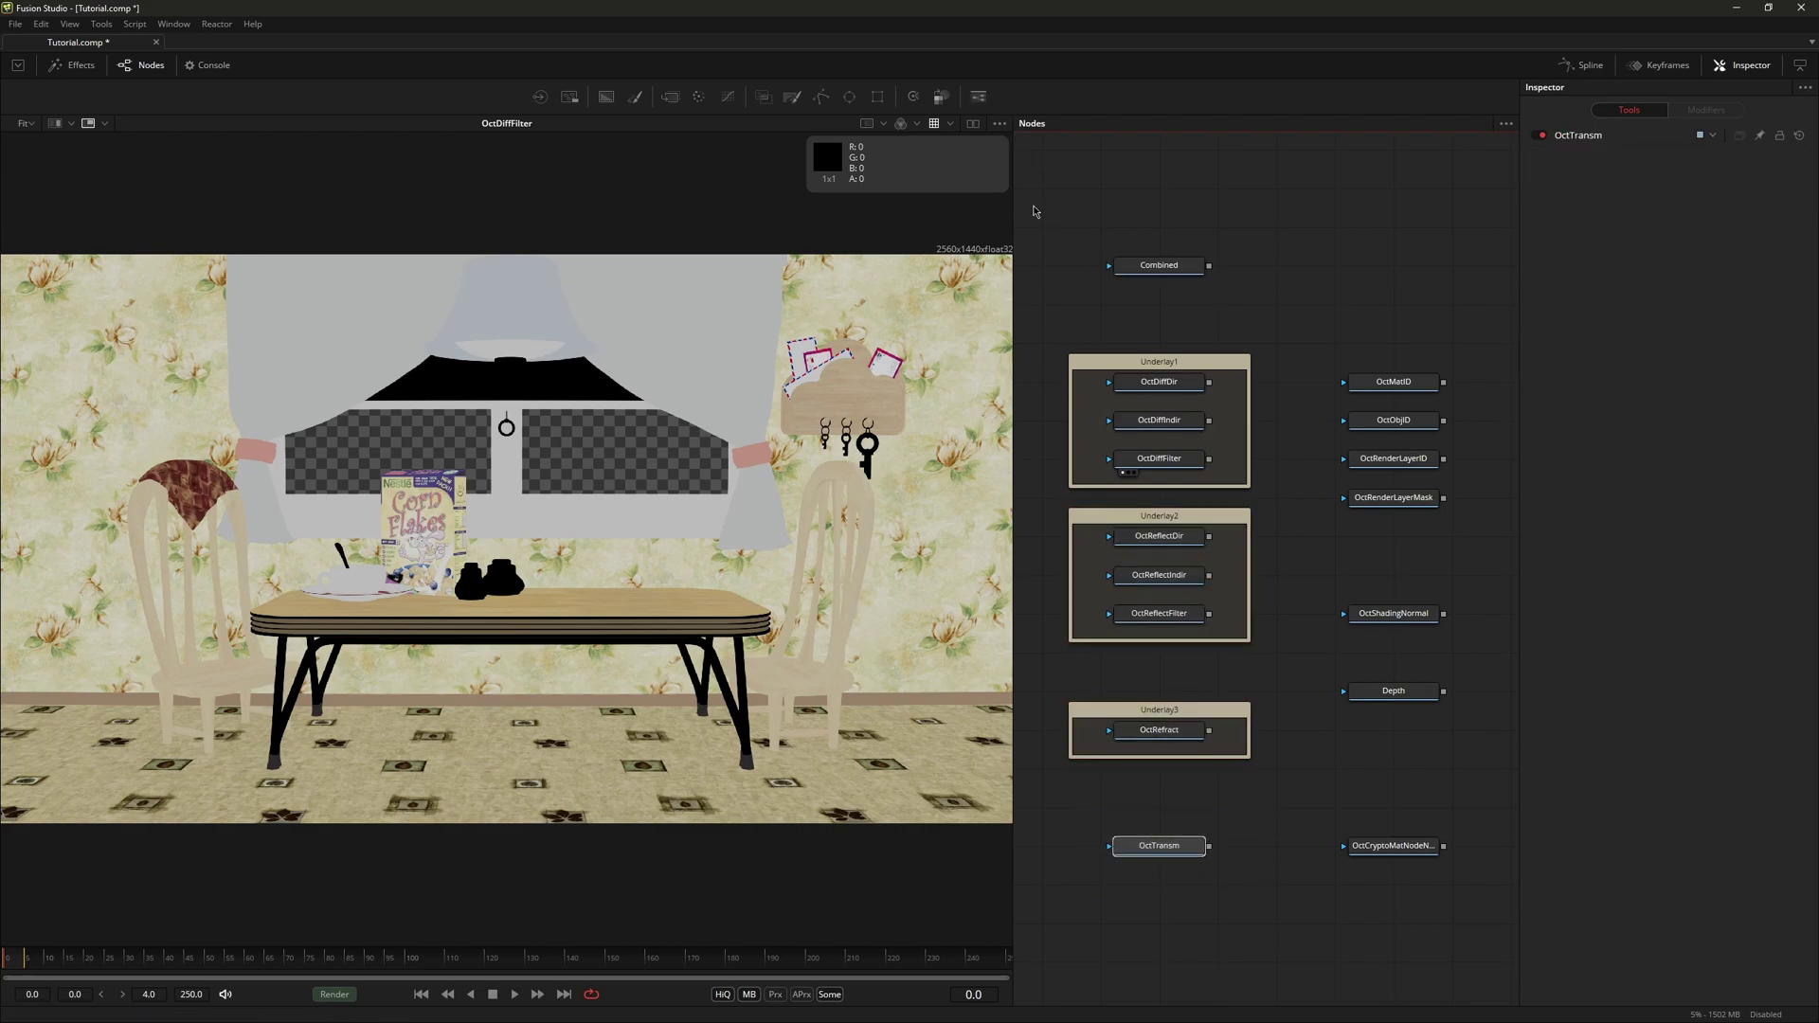
left_click(978, 95)
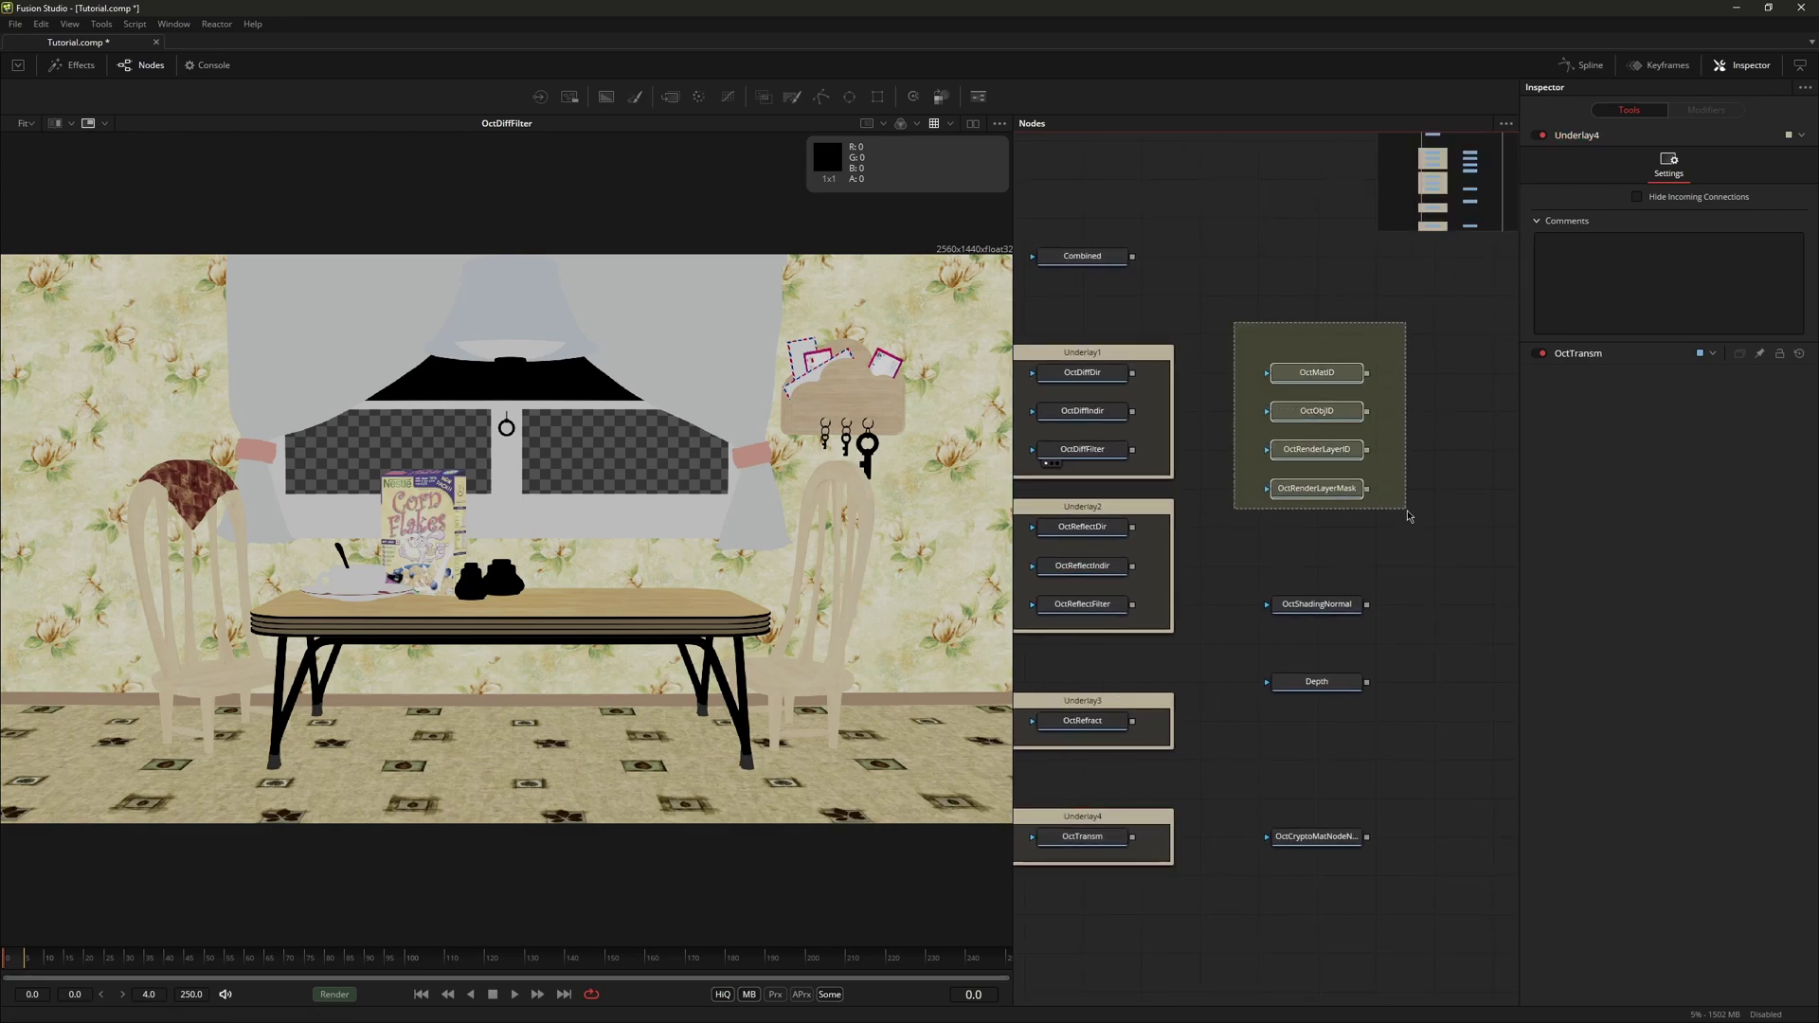
Step: Add underlays around the four ID passes, OctShadingNormal and Depth, then select Underlay1
left_click_drag(1237, 325, 1409, 508)
left_click(978, 96)
left_click(1327, 606)
left_click(978, 95)
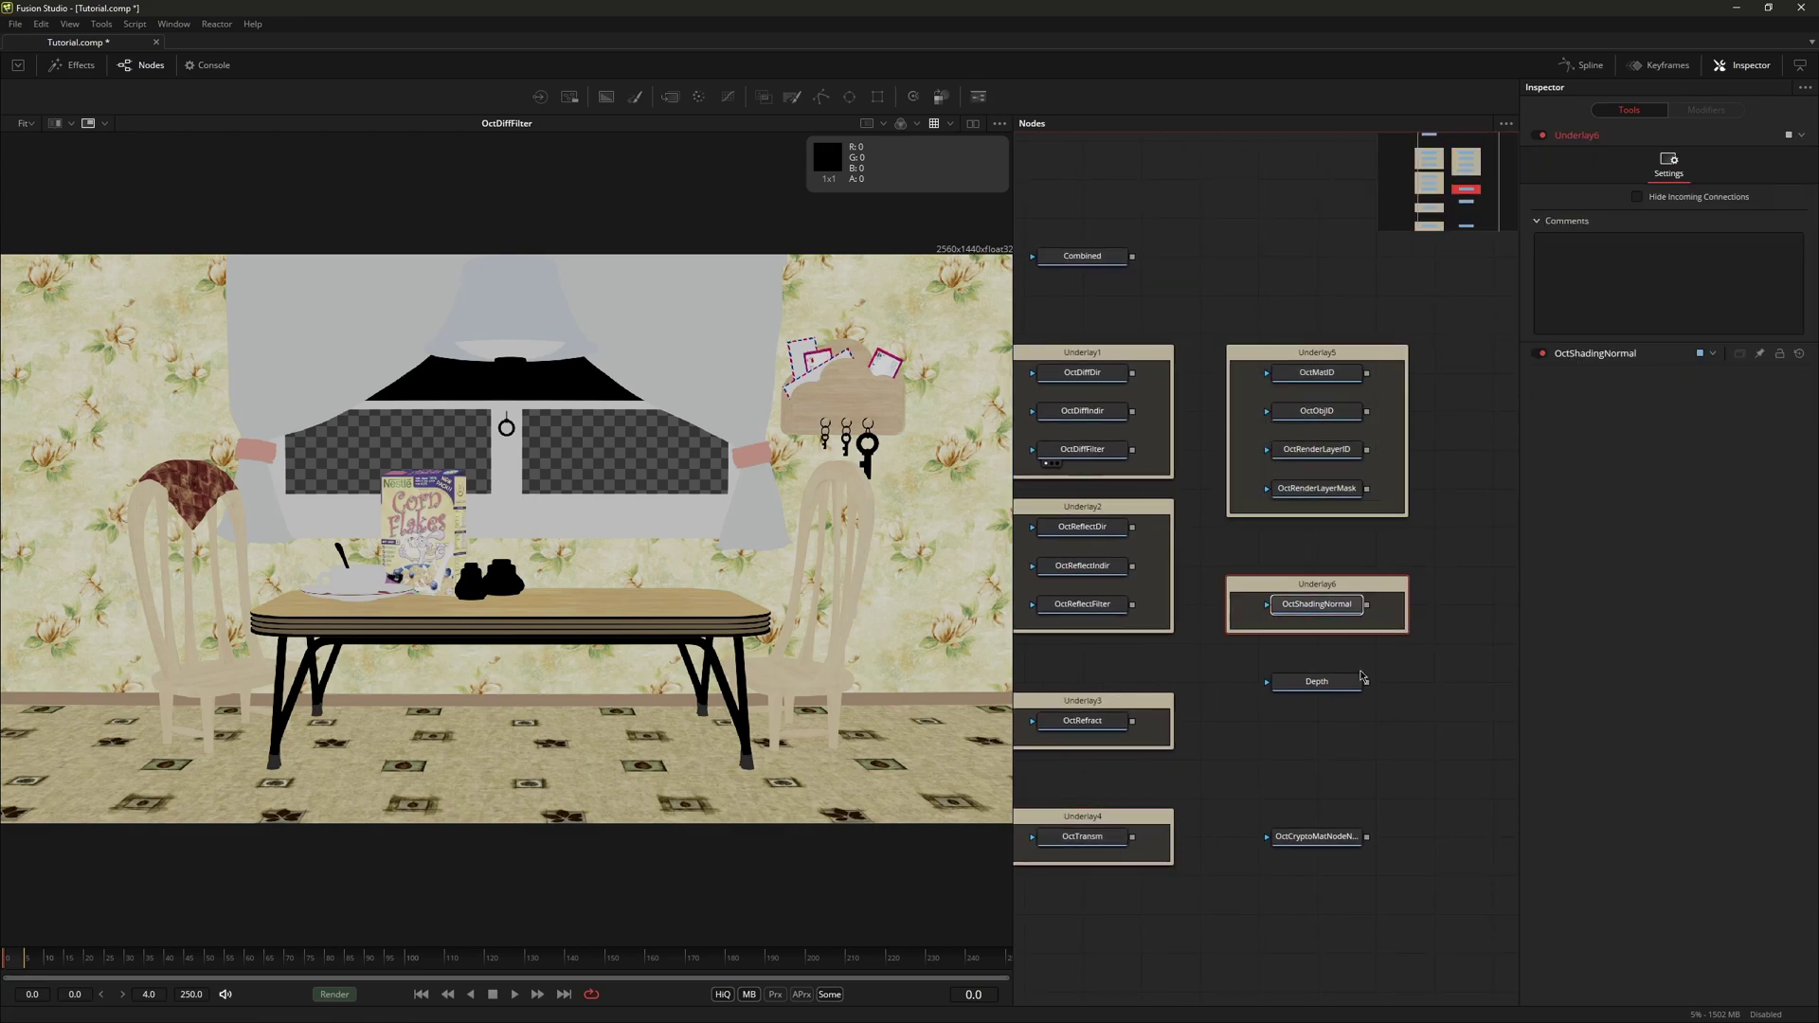
left_click(1341, 684)
left_click(977, 96)
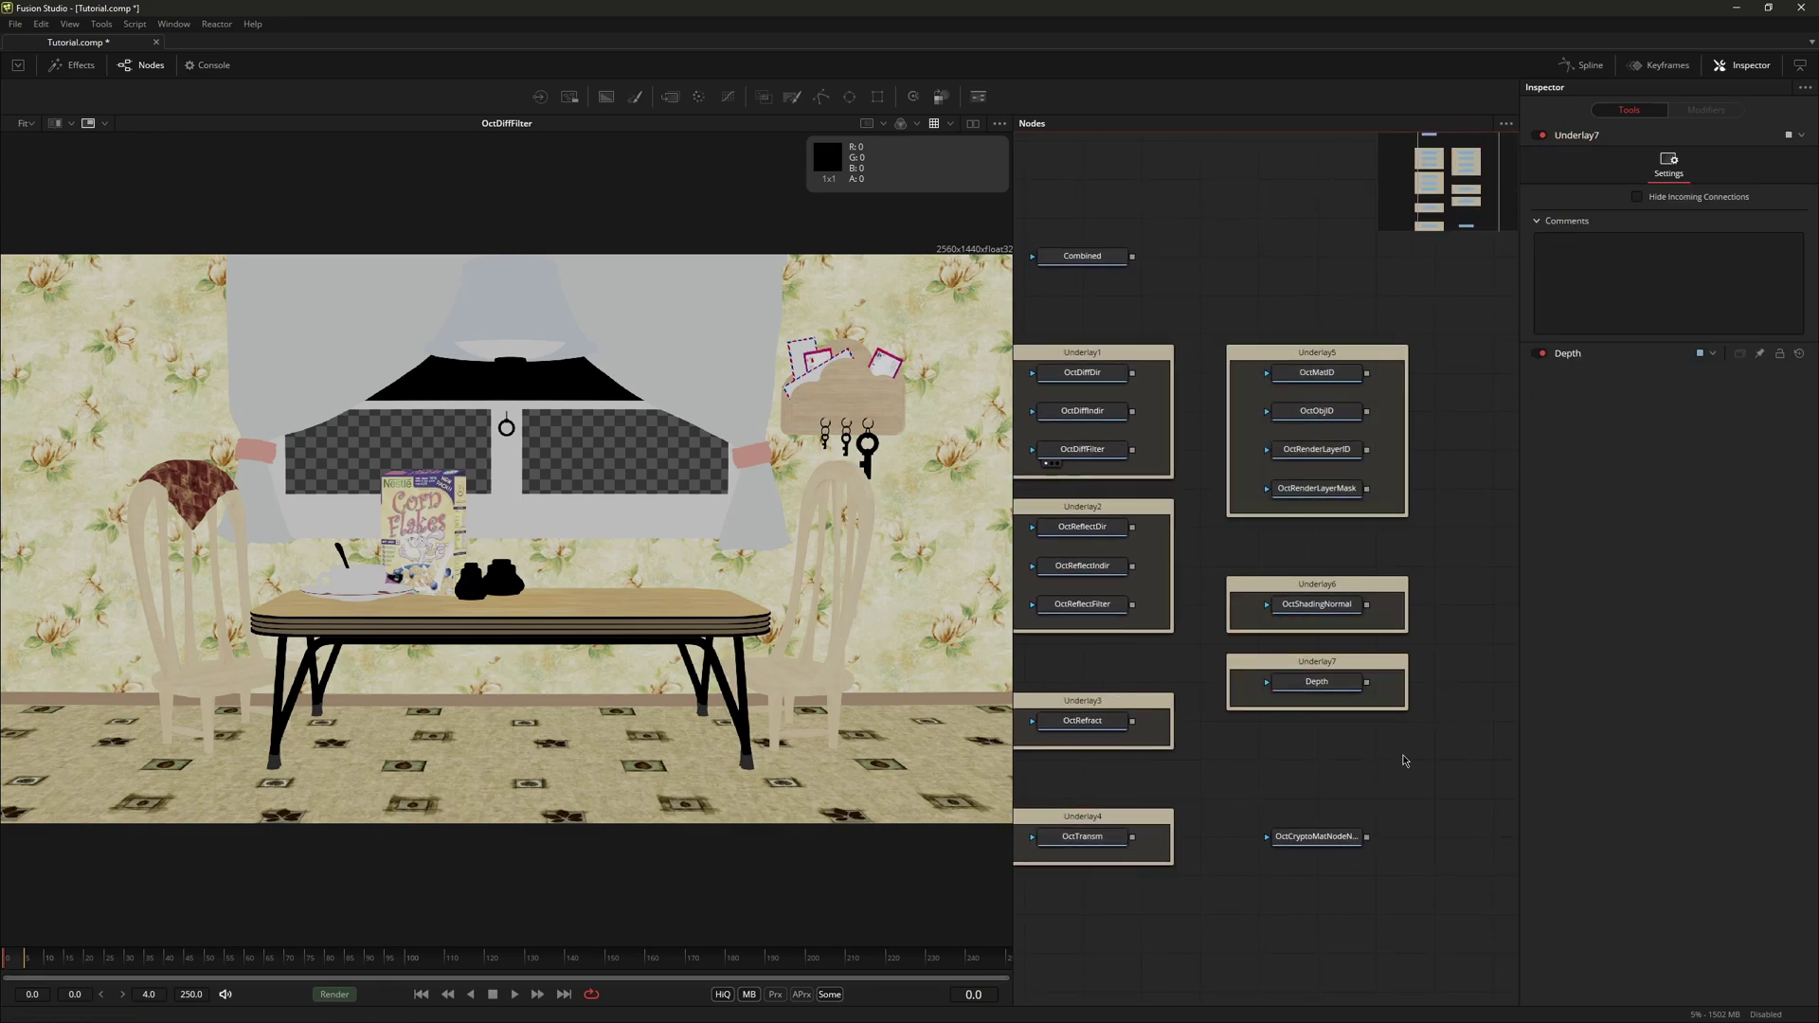
left_click(1199, 395)
Step: Rename Underlay1–3 to Diffuse, Reflection and Refraction
key("F2")
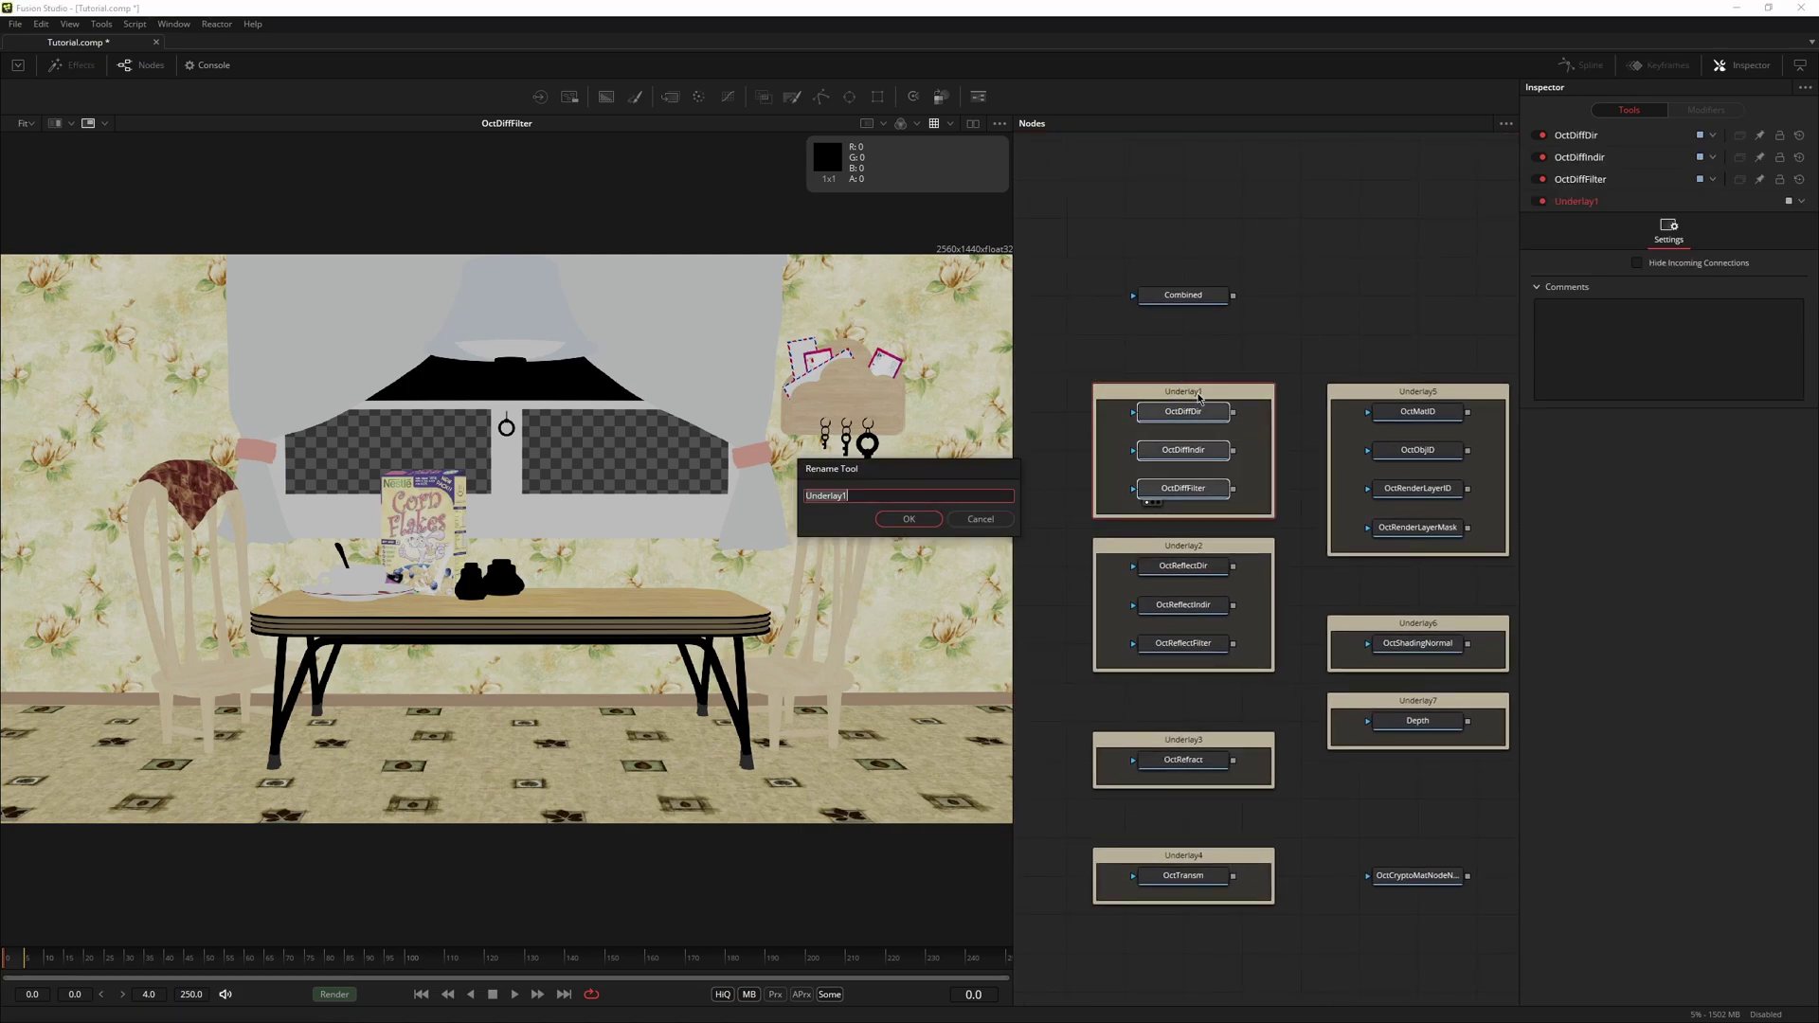
type("Dif")
key("Return")
left_click(1184, 547)
key("F2")
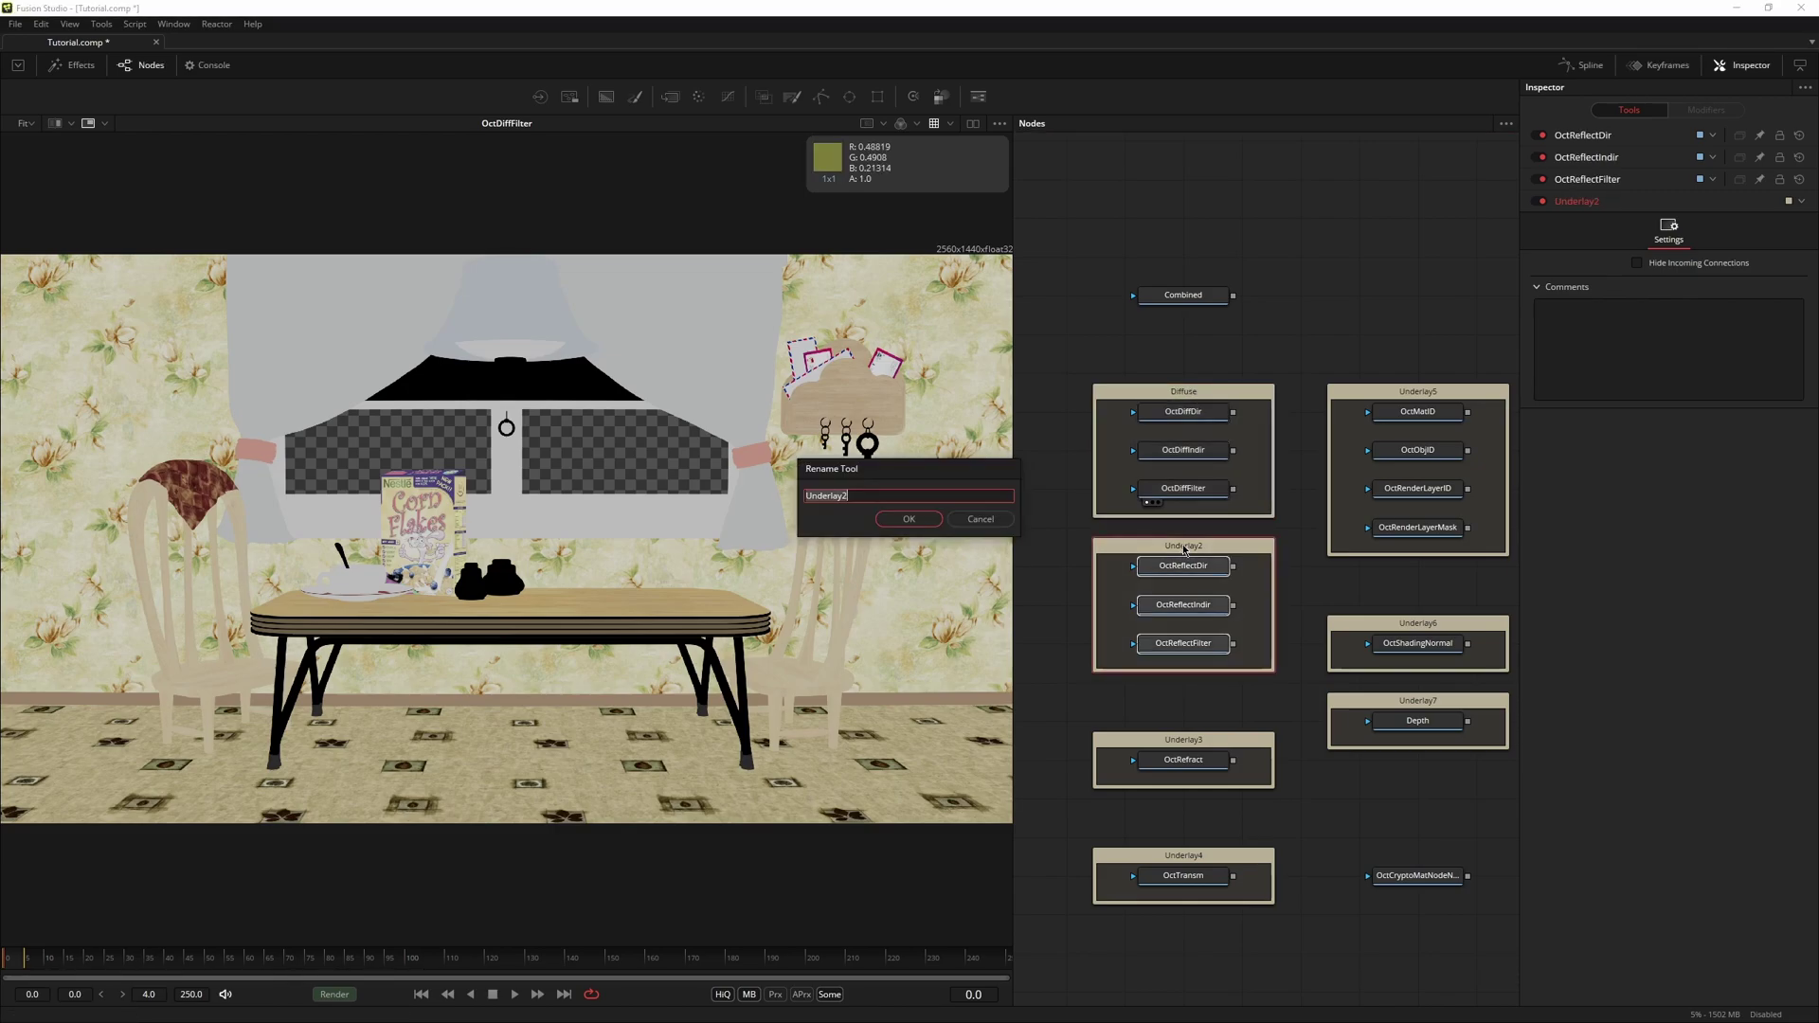
type("Reflecti")
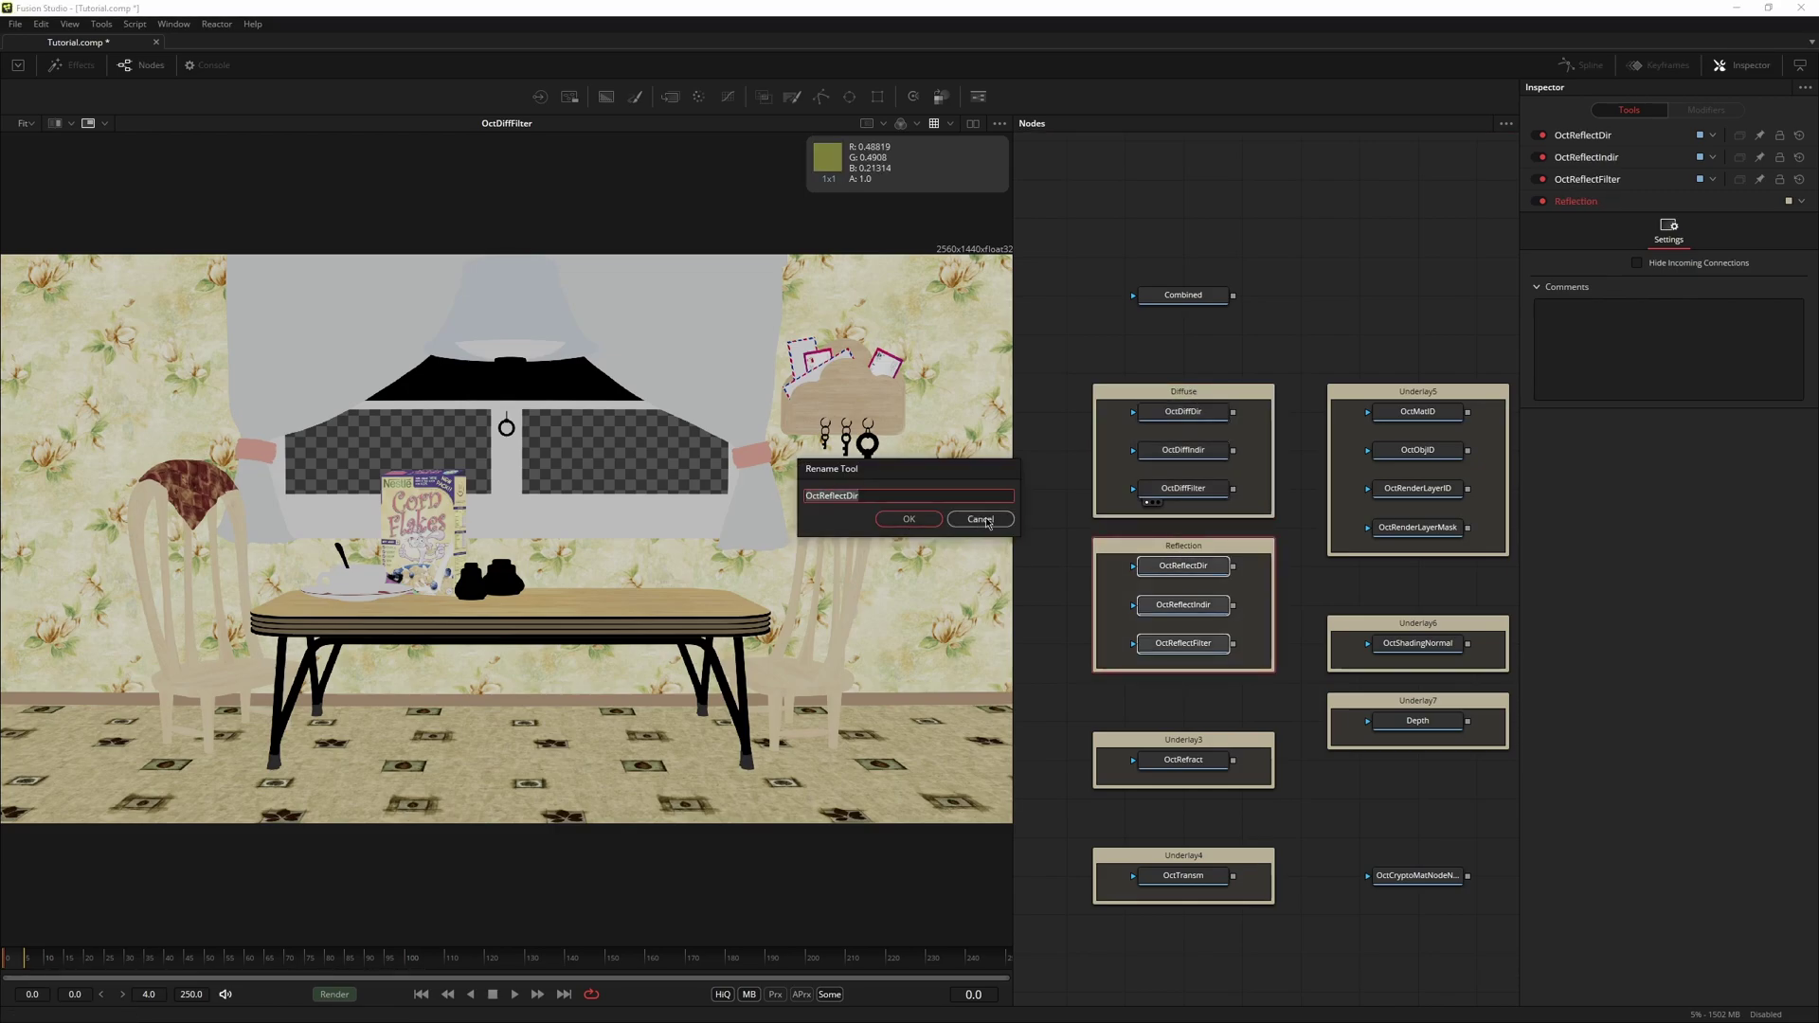
key("Return")
left_click(1193, 738)
key("F2")
type("Ref")
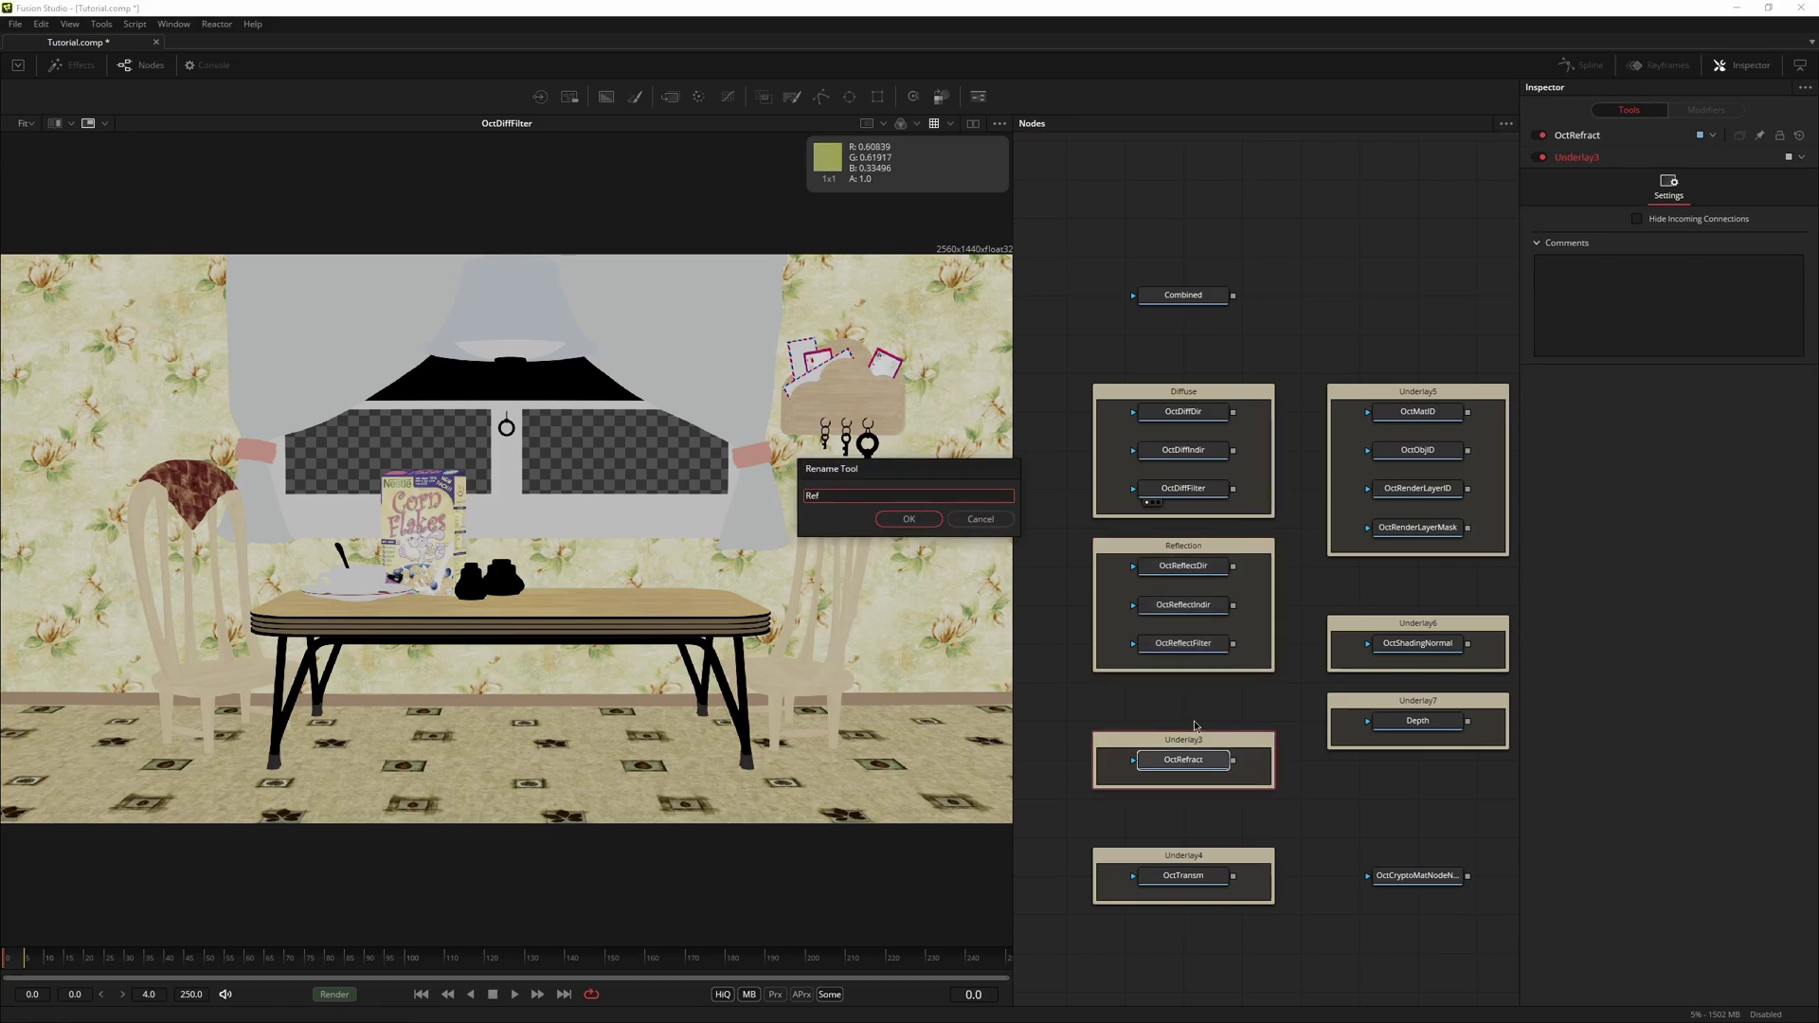
type("ractio")
key("Return")
Step: Rename Underlay4–6 to Transmission, Selection and Normal, then reselect the Diffuse underlay
left_click(1192, 858)
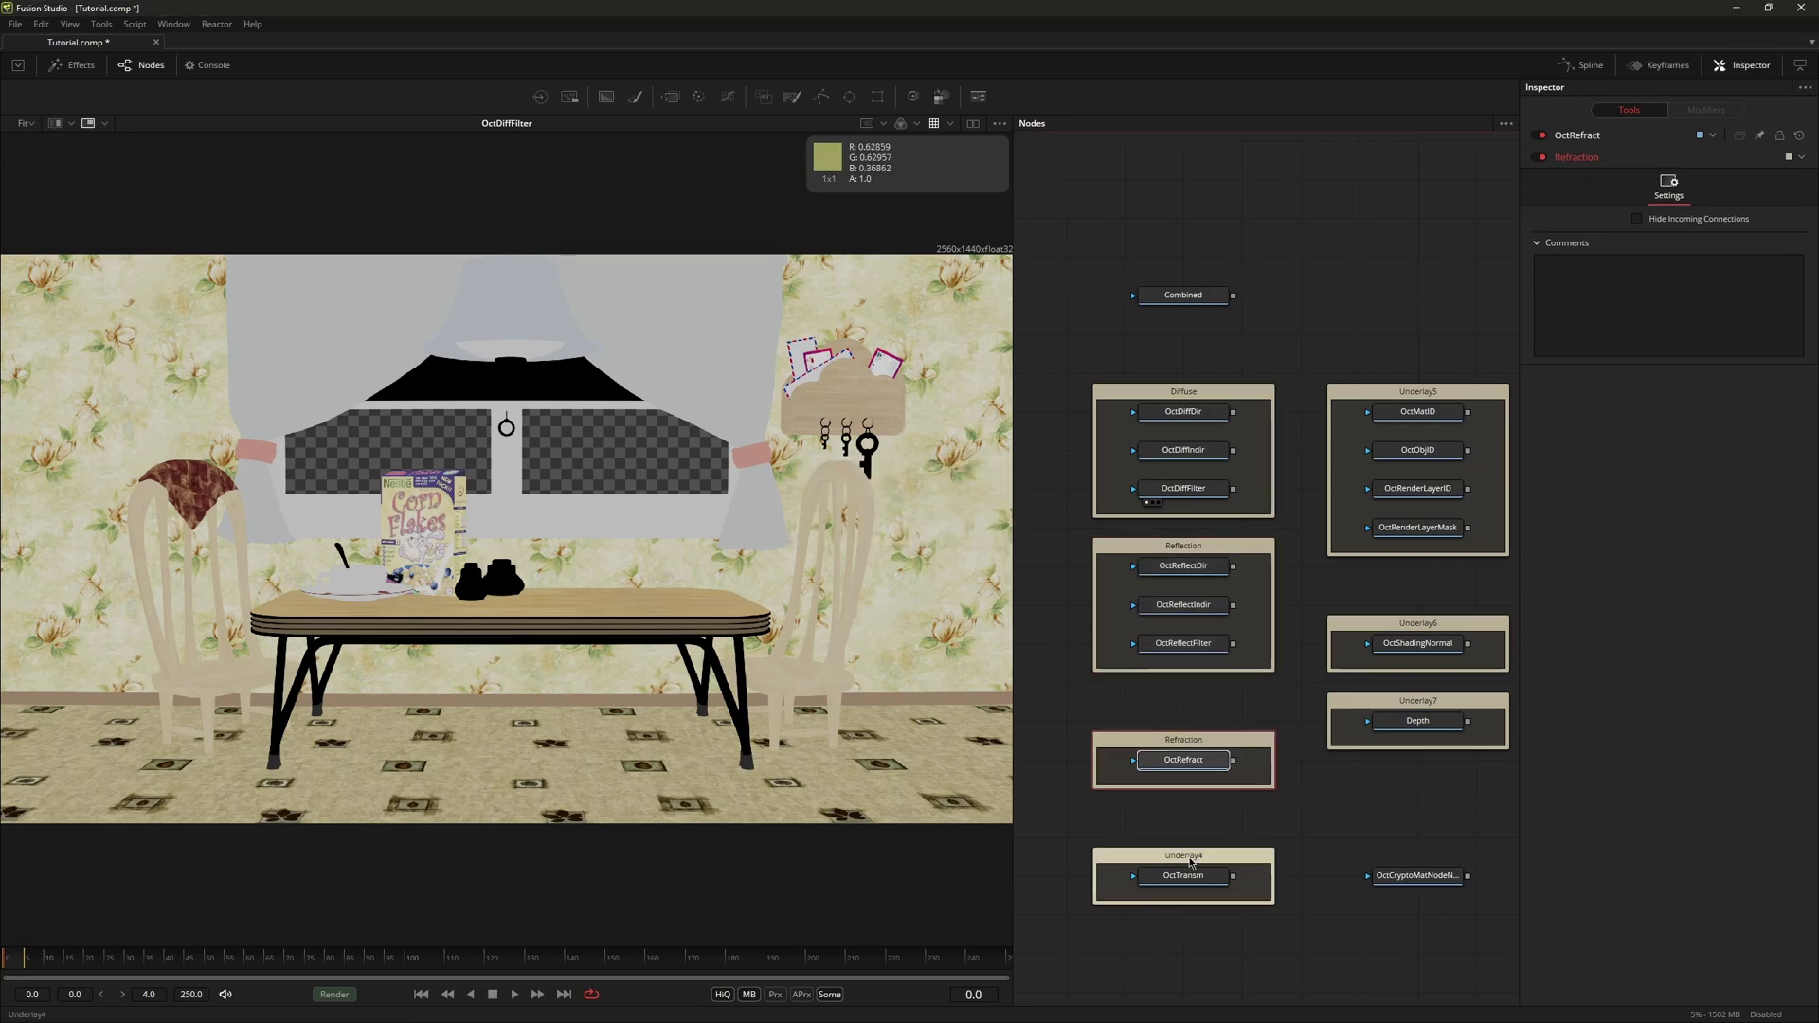
key("F2")
type("Transmission")
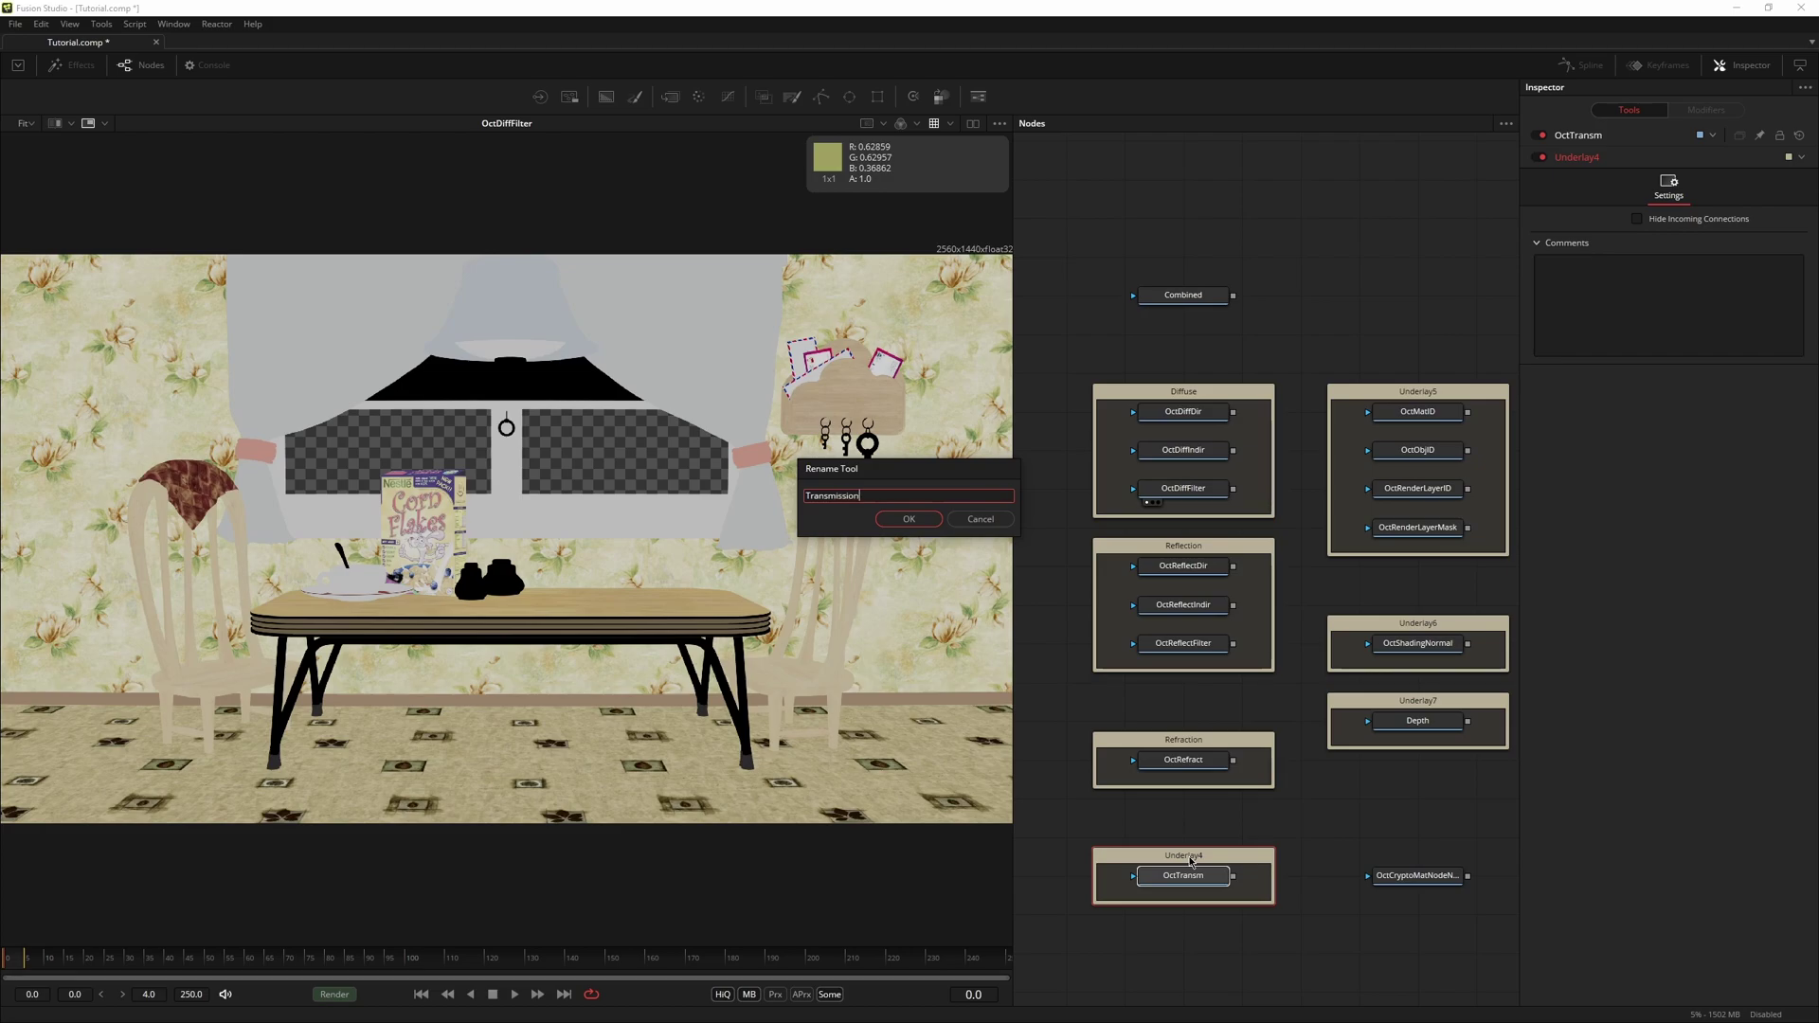
key("Return")
left_click(1418, 392)
key("F2")
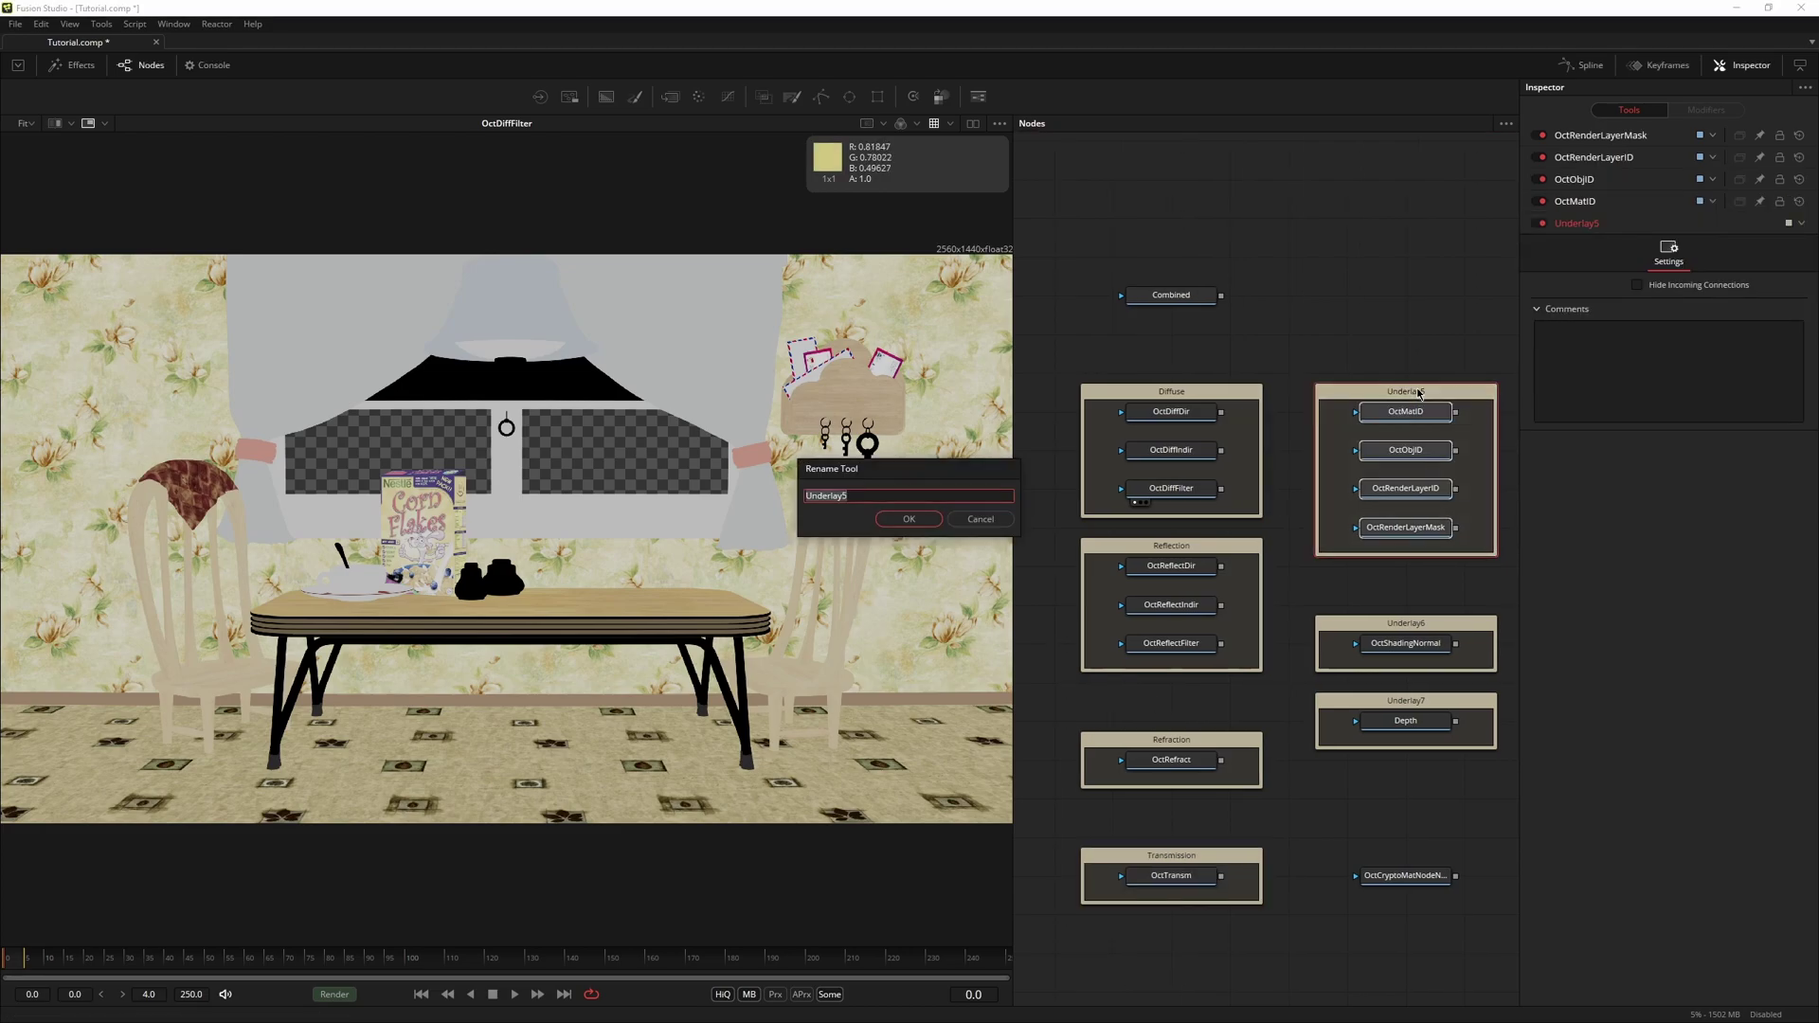
type("Sele")
key("Return")
left_click(1400, 625)
key("F2")
type("No")
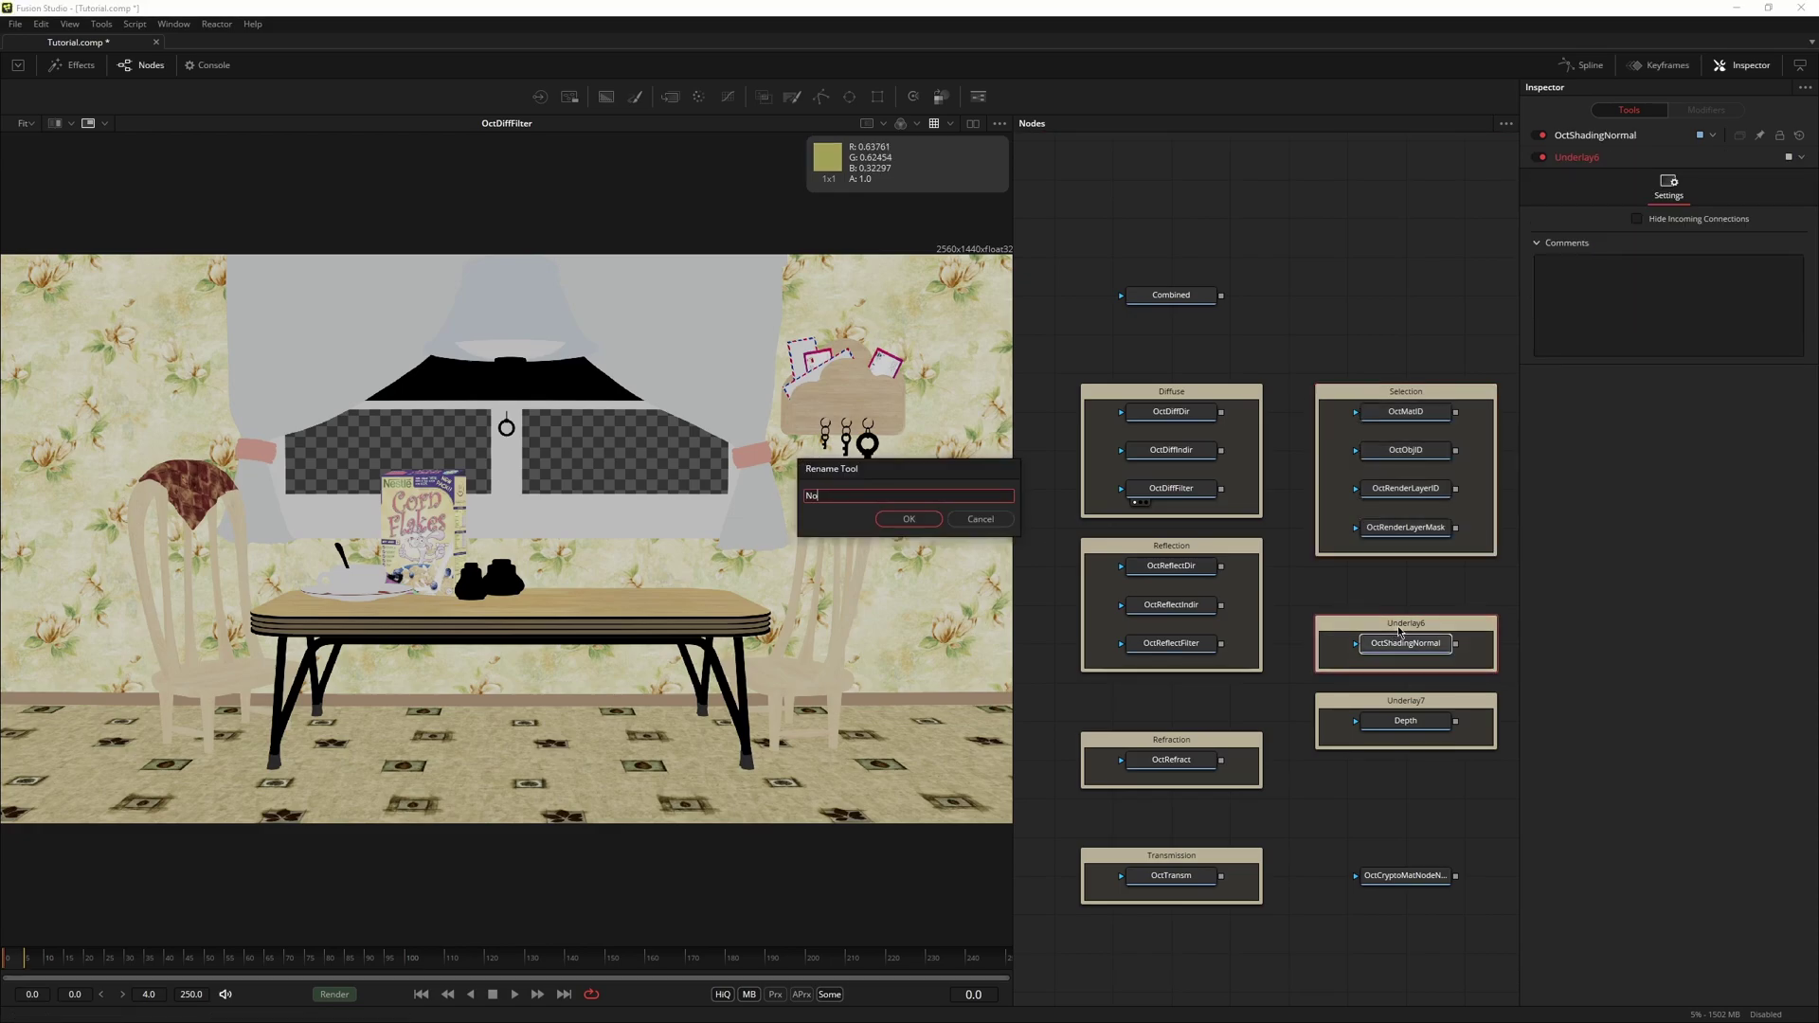
type("rmal")
key("Return")
left_click(1210, 394)
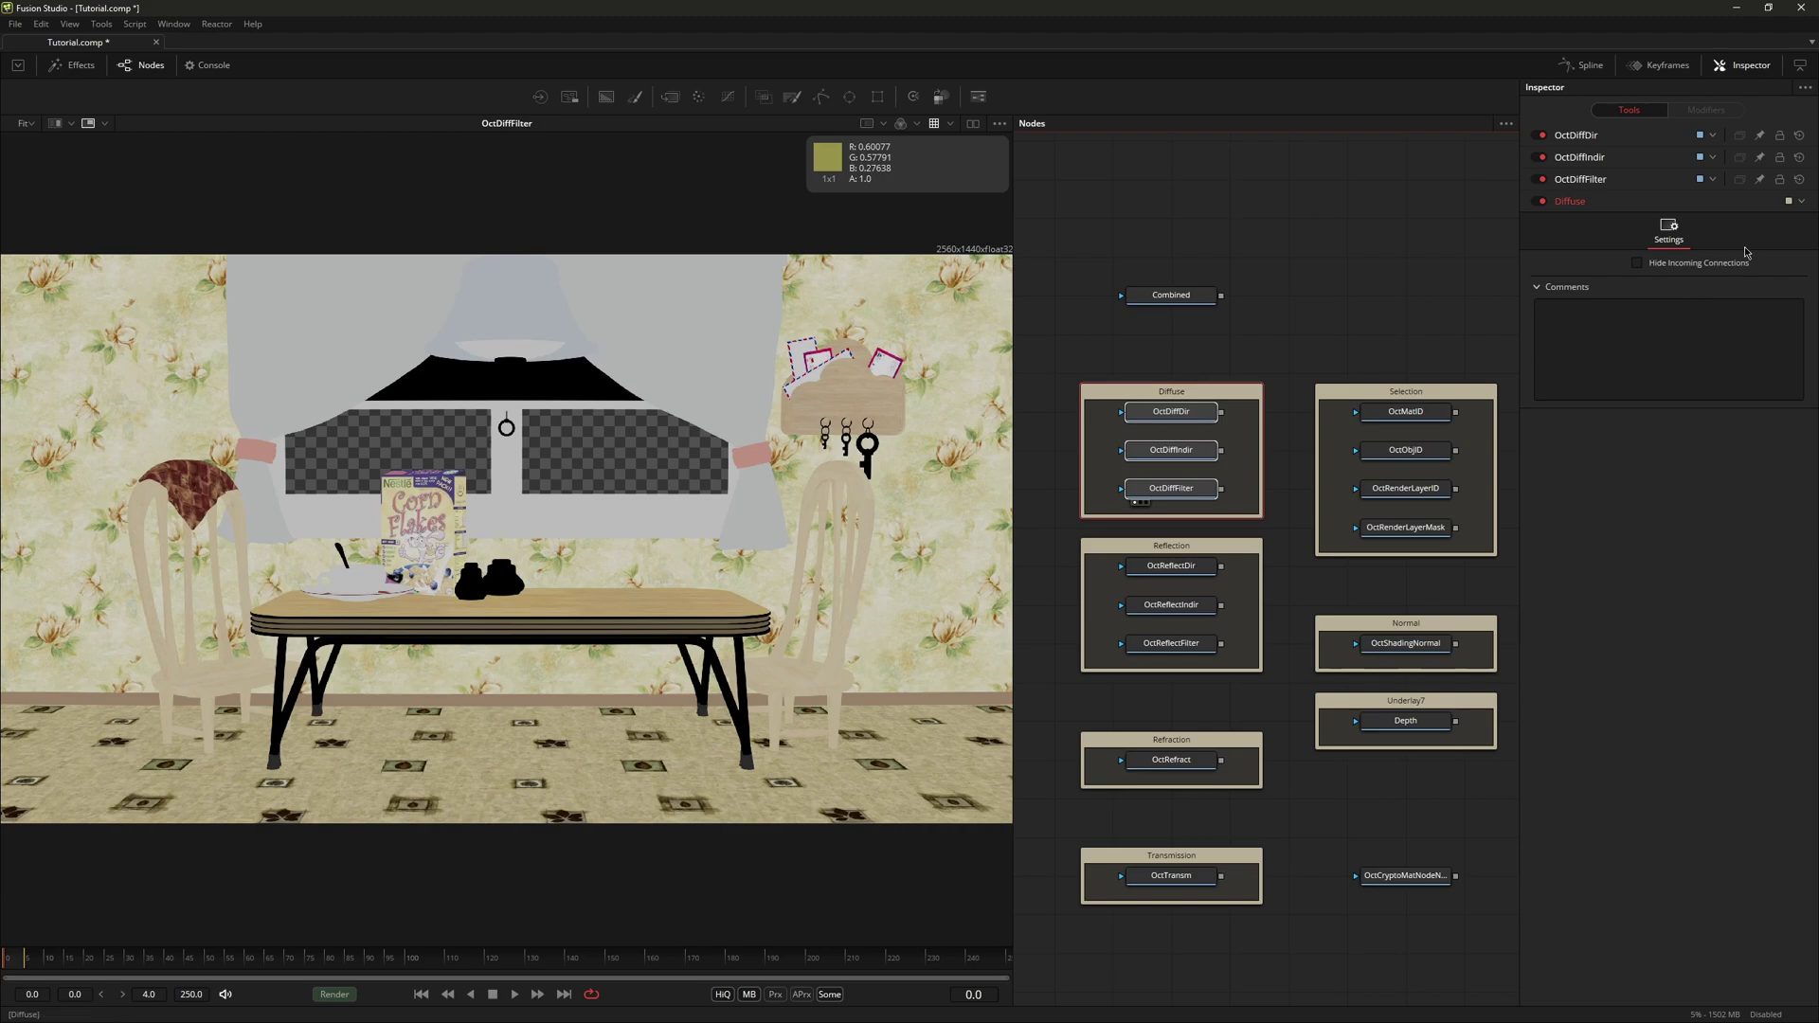
Step: Colour the Diffuse underlay green, Reflection blue and Refraction purple
left_click(1800, 202)
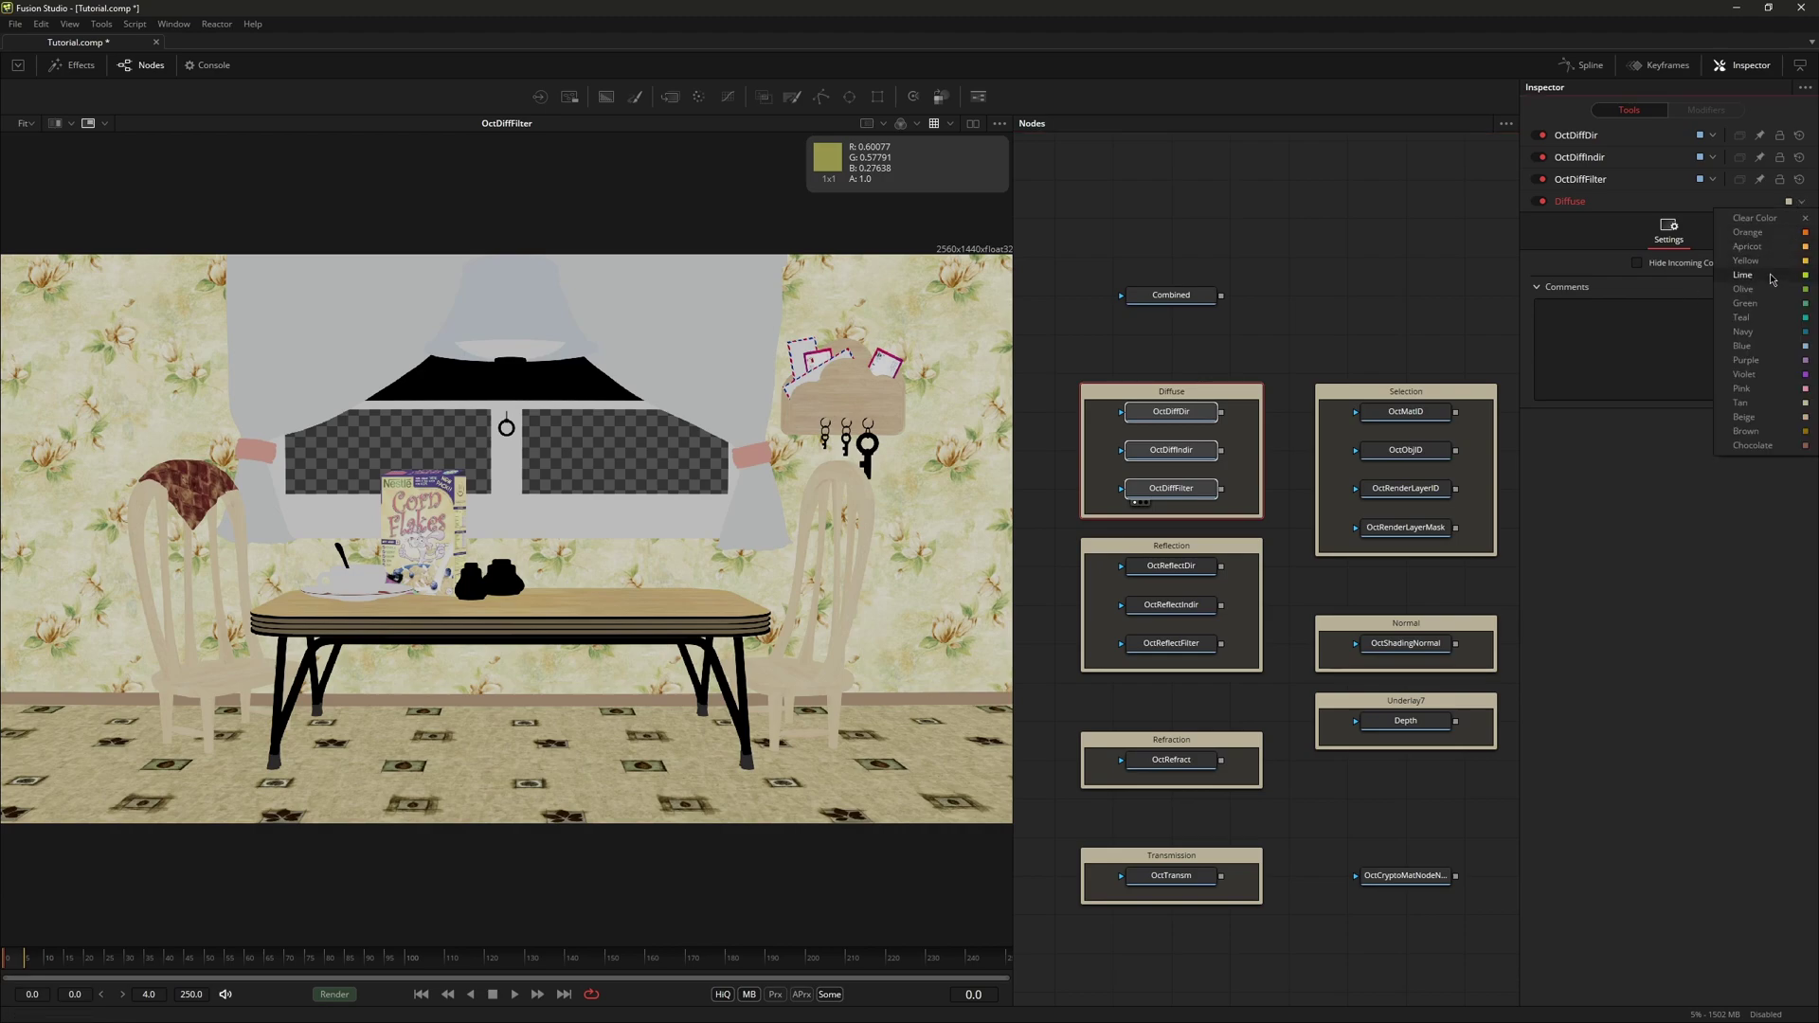
left_click(1768, 303)
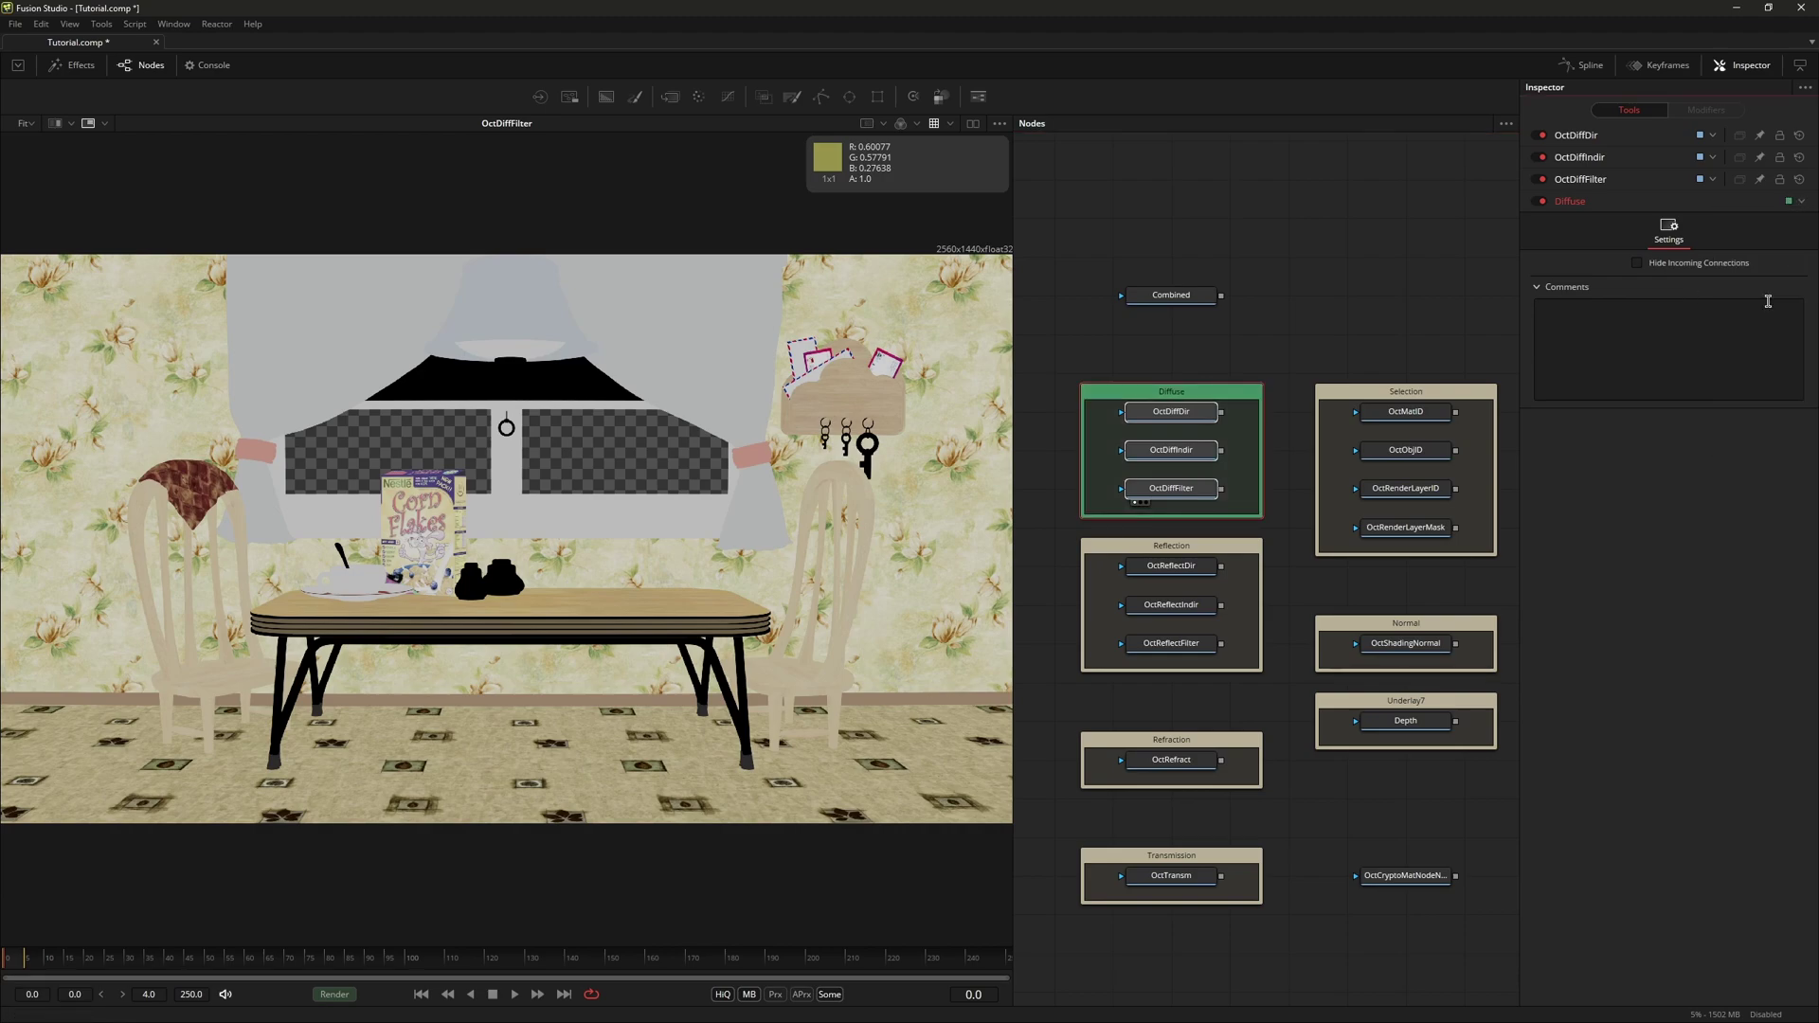
left_click(1244, 548)
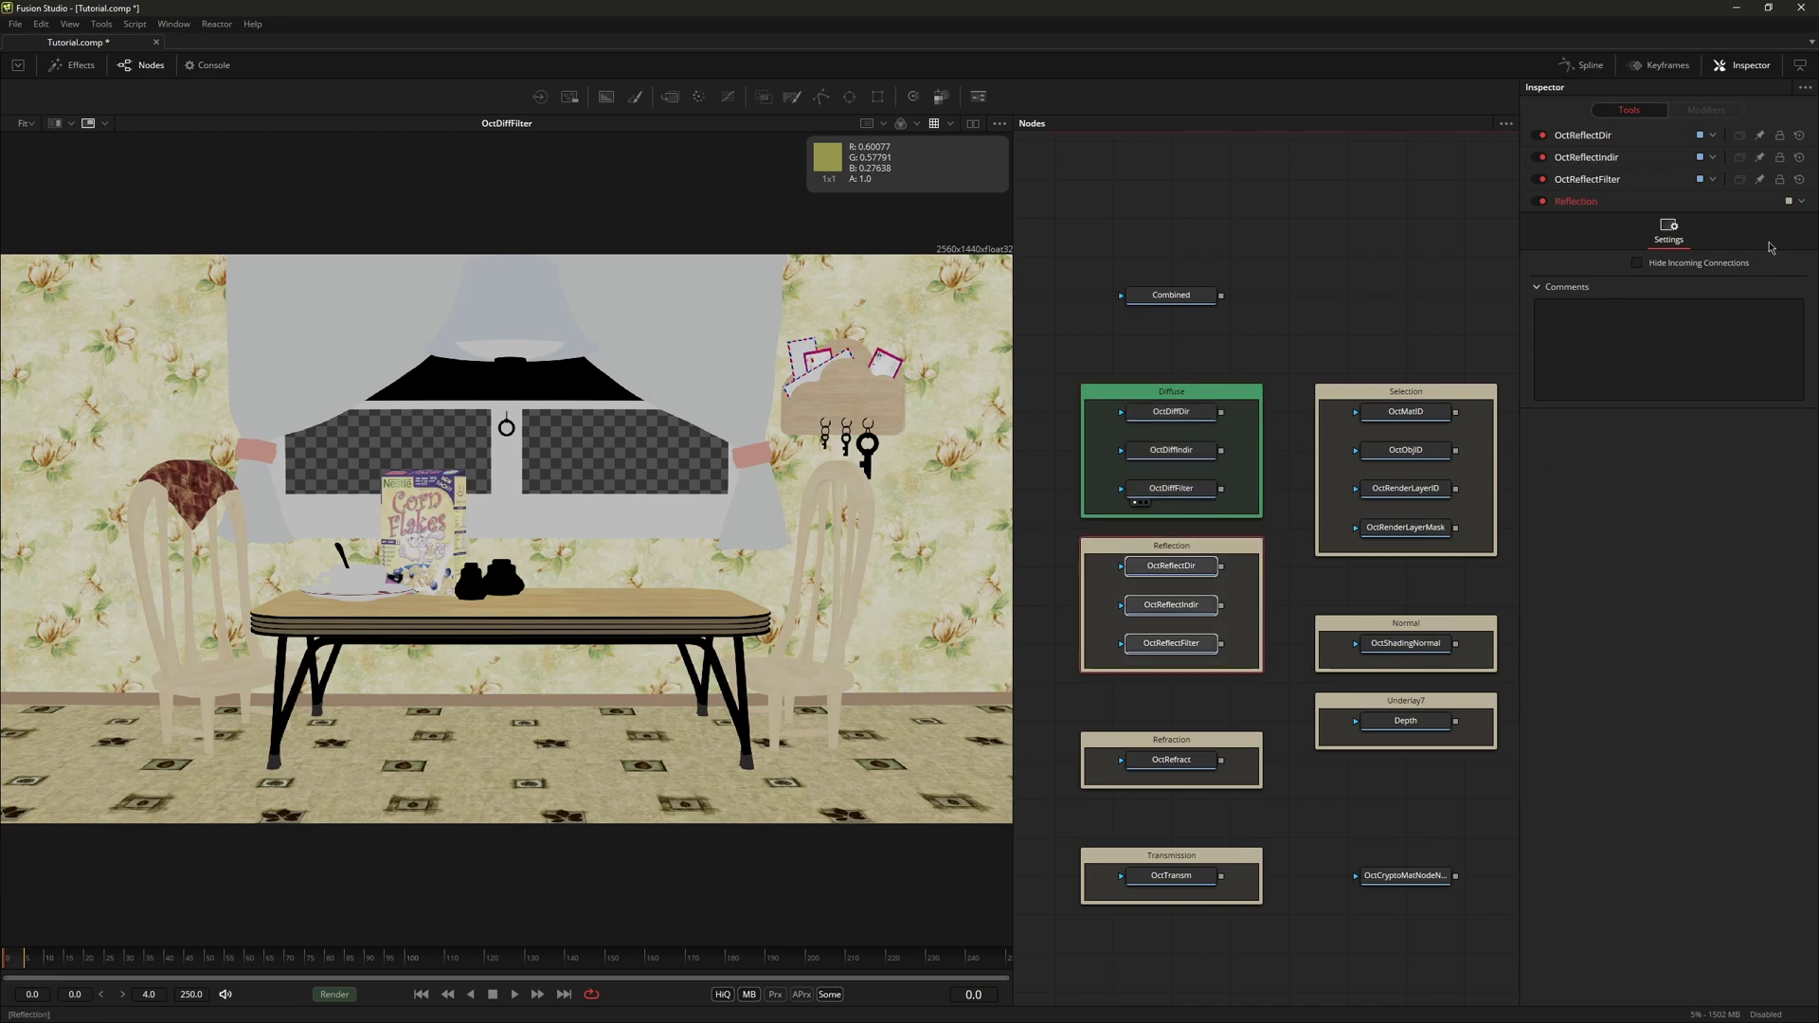
left_click(1801, 202)
left_click(1768, 346)
left_click(1232, 740)
left_click(1800, 157)
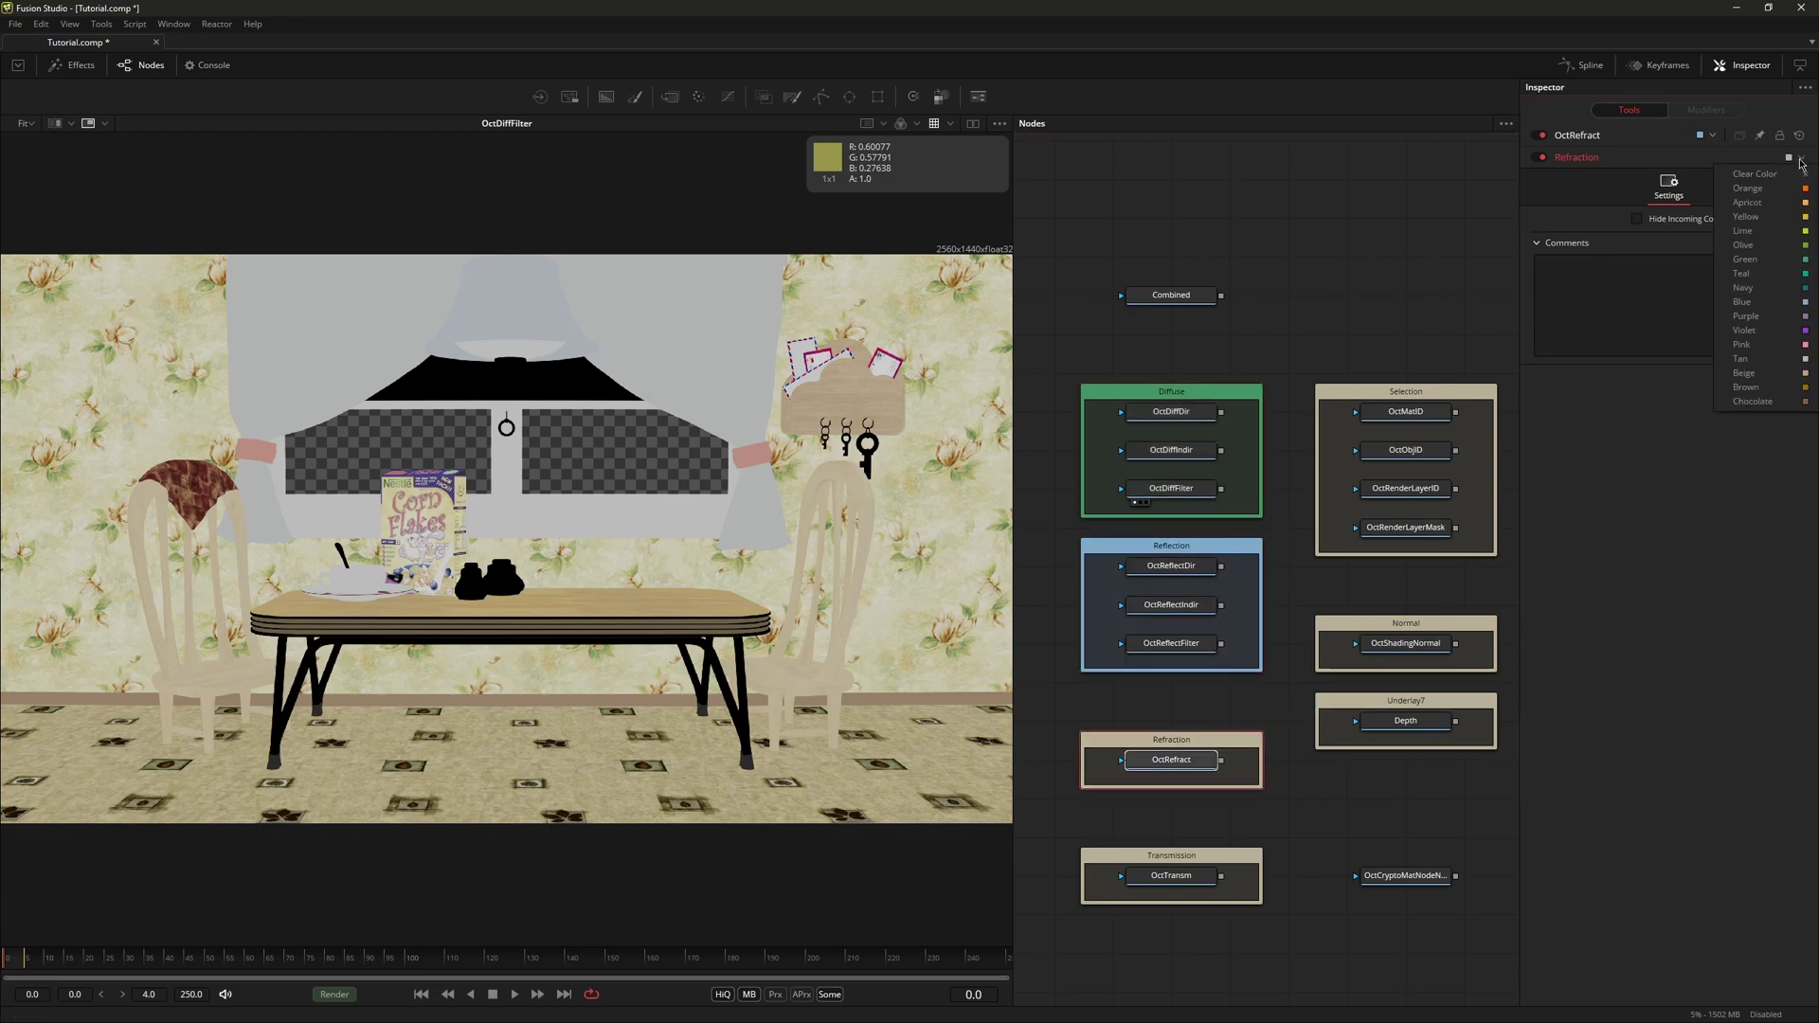
left_click(1761, 315)
Step: Colour the Transmission underlay beige and the Selection underlay orange
left_click(1206, 861)
left_click(1800, 157)
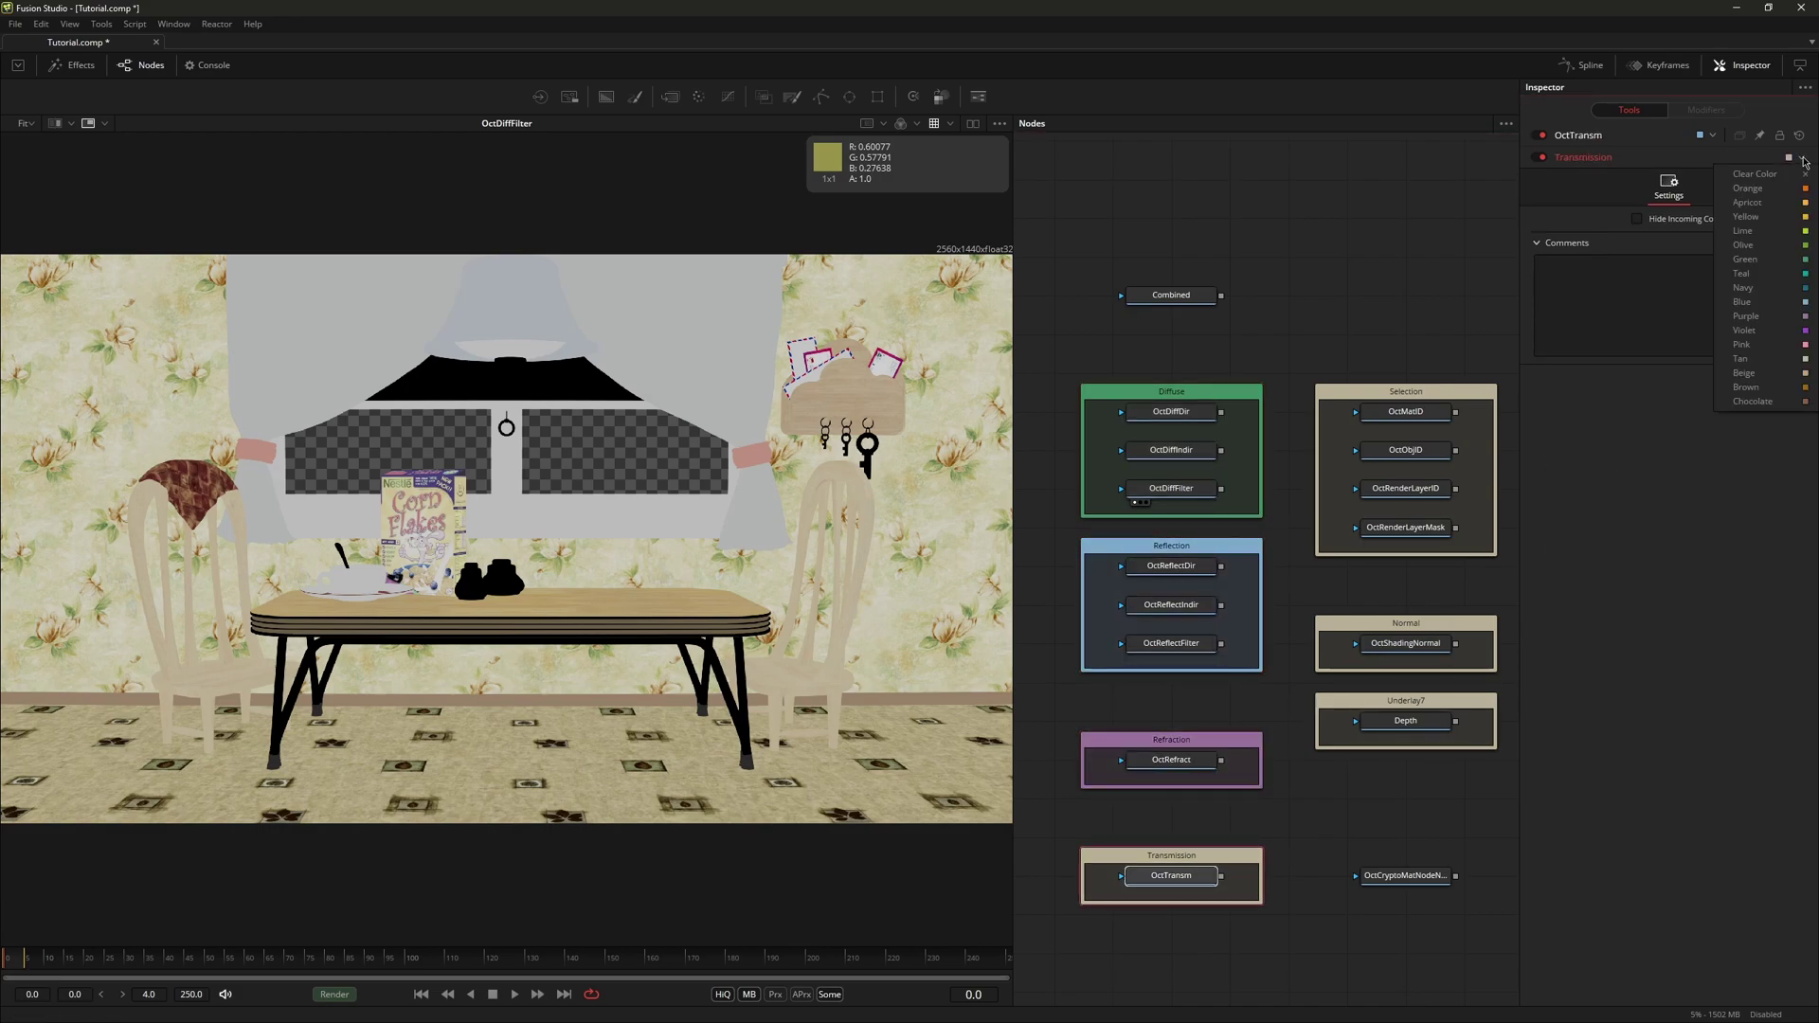
left_click(1768, 384)
left_click(1478, 391)
left_click(1802, 223)
left_click(1753, 384)
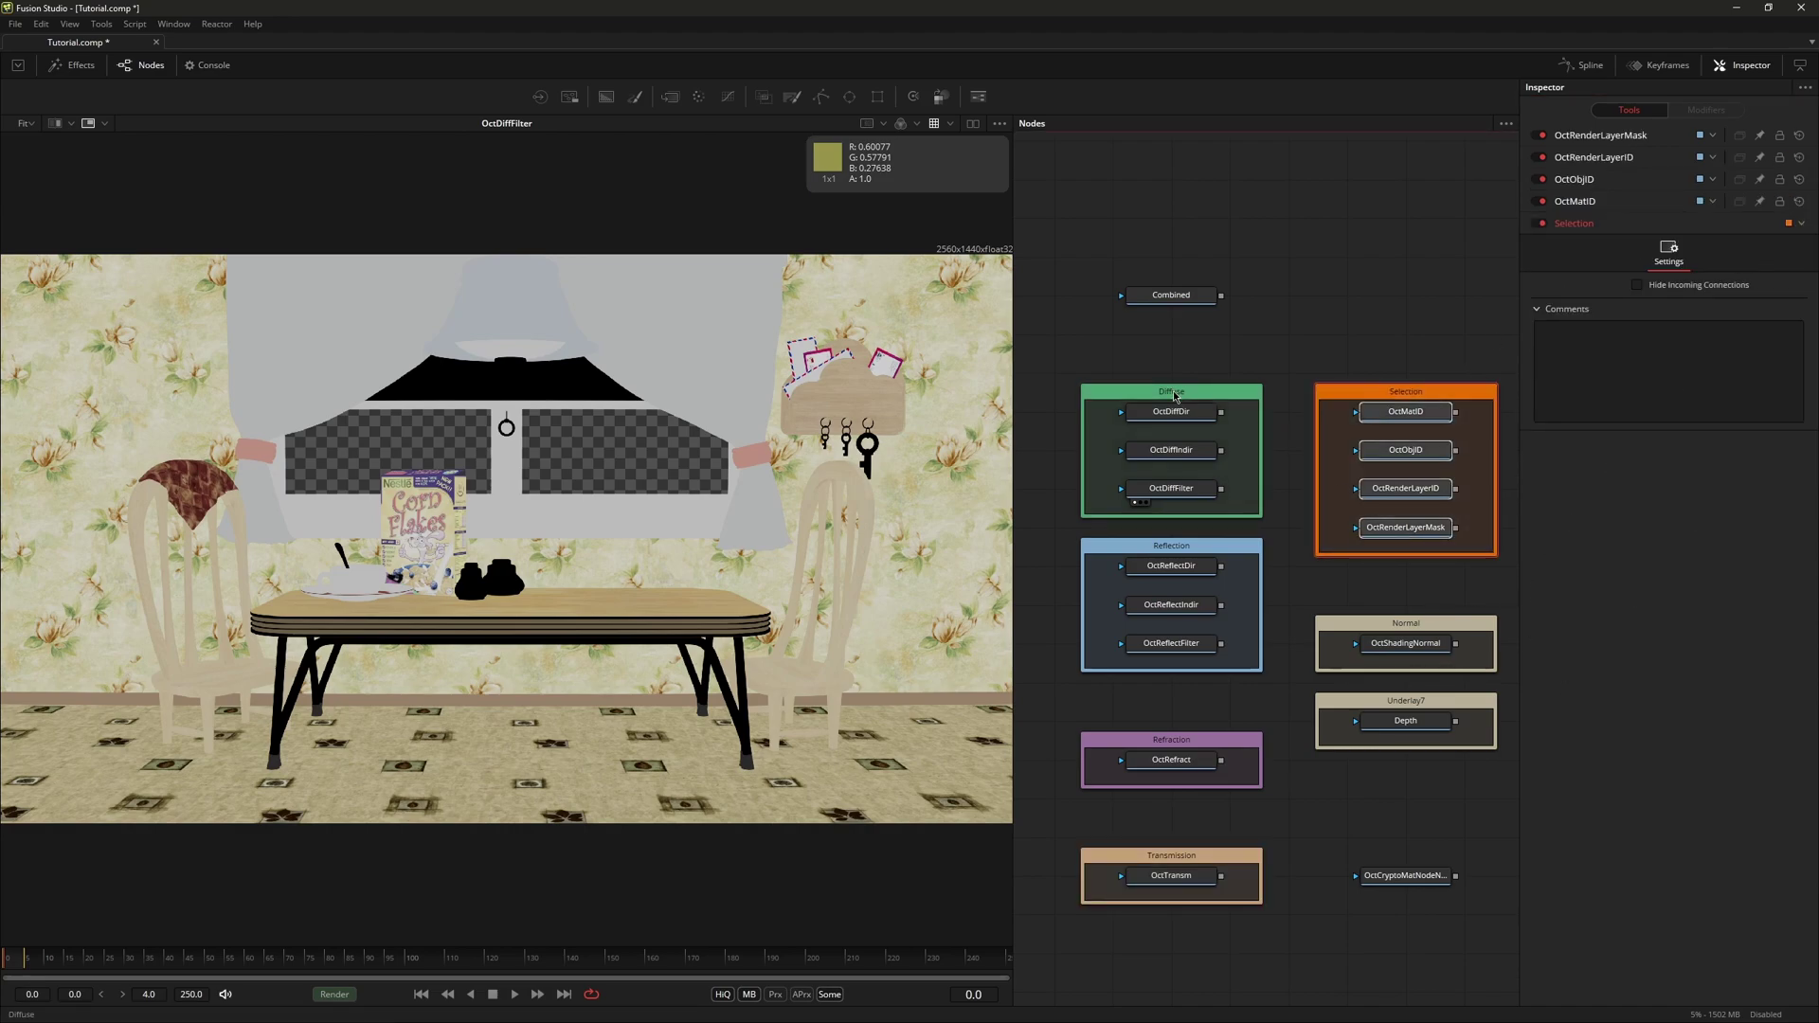
Step: Reposition the Diffuse underlay, make it slightly taller, and zoom the node view out
mouse_move(1171, 390)
left_mouse_down()
mouse_move(1168, 344)
mouse_move(1208, 336)
left_mouse_up()
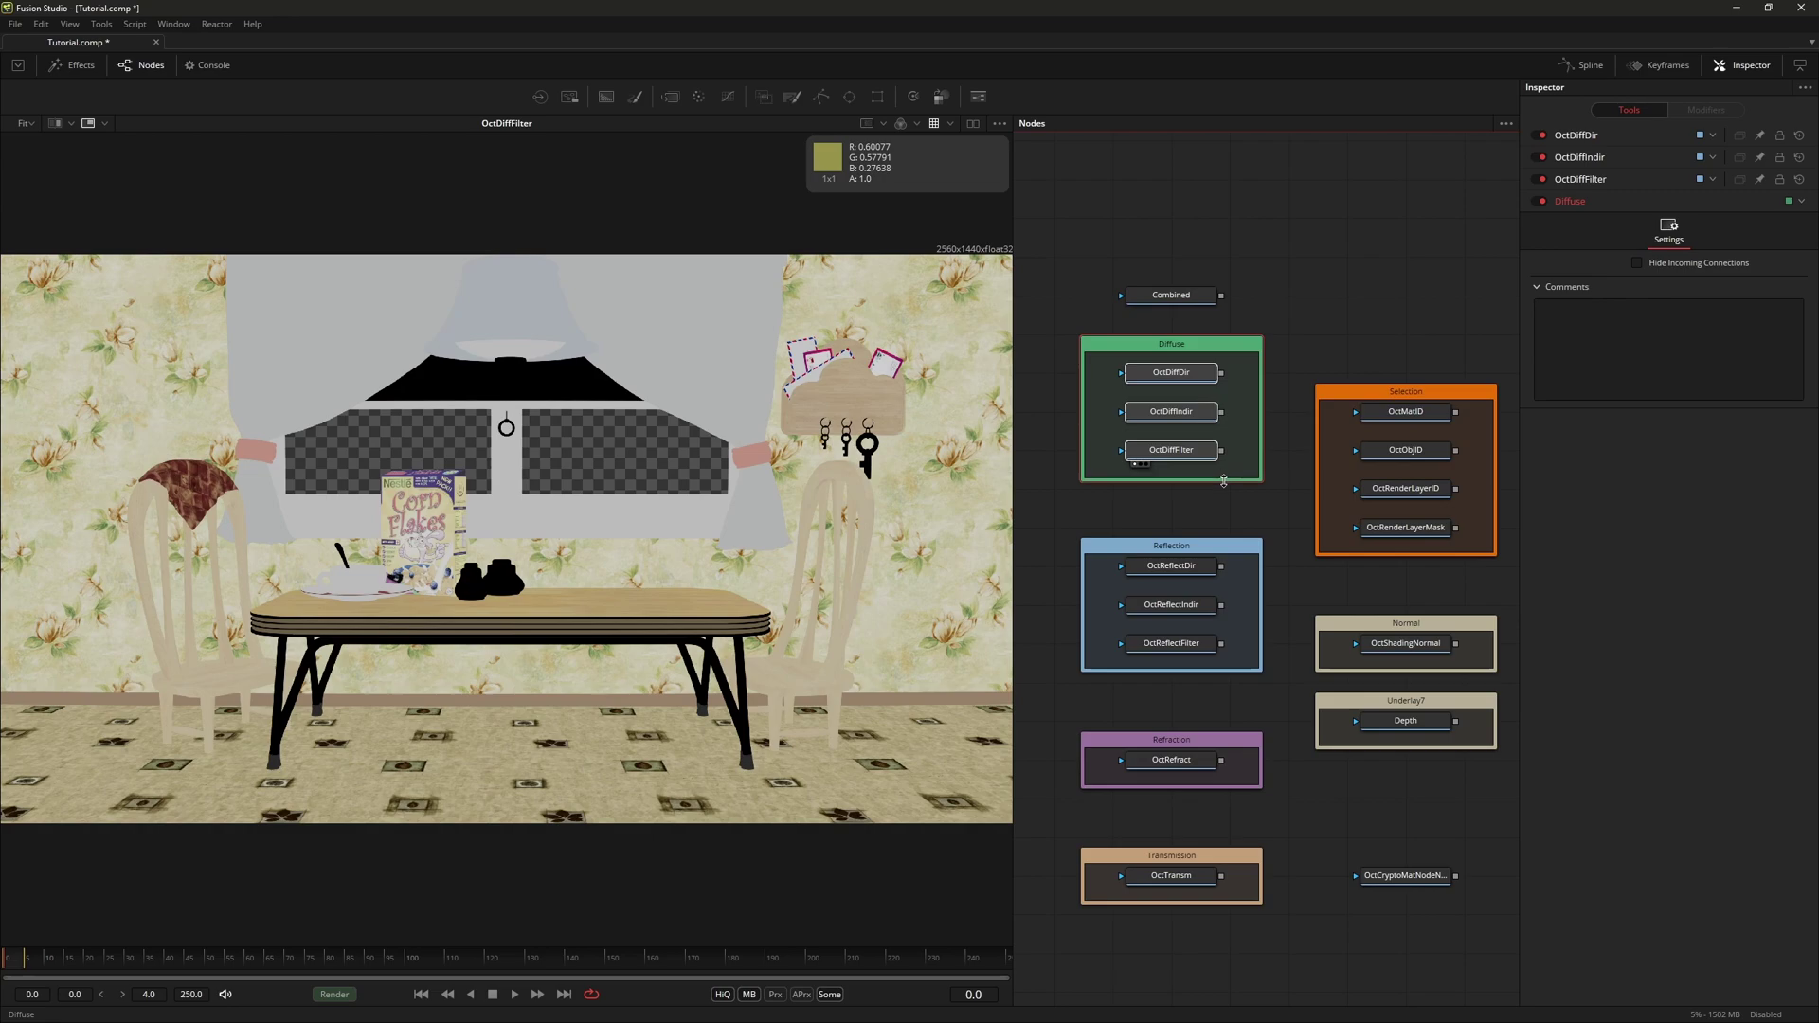
left_click_drag(1225, 480, 1225, 490)
left_click_drag(1384, 328, 1308, 334)
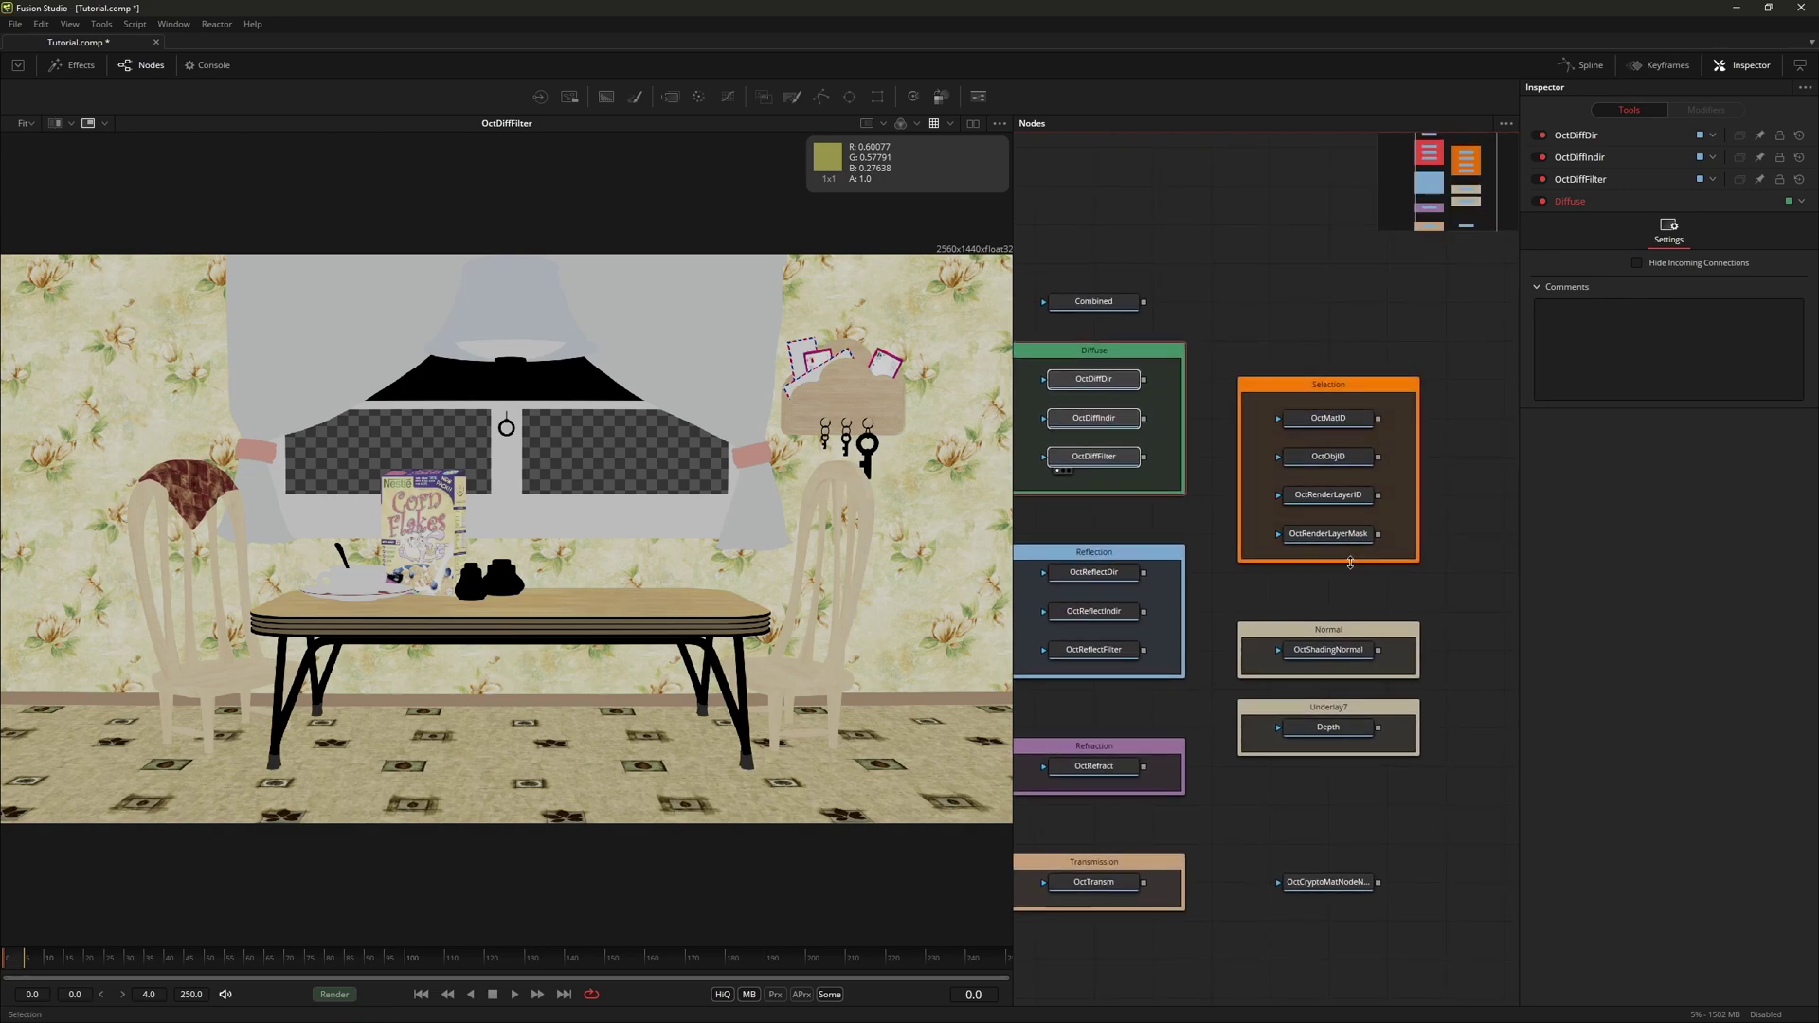
left_click_drag(1217, 594, 1268, 575)
scroll(1268, 575, "down", 2)
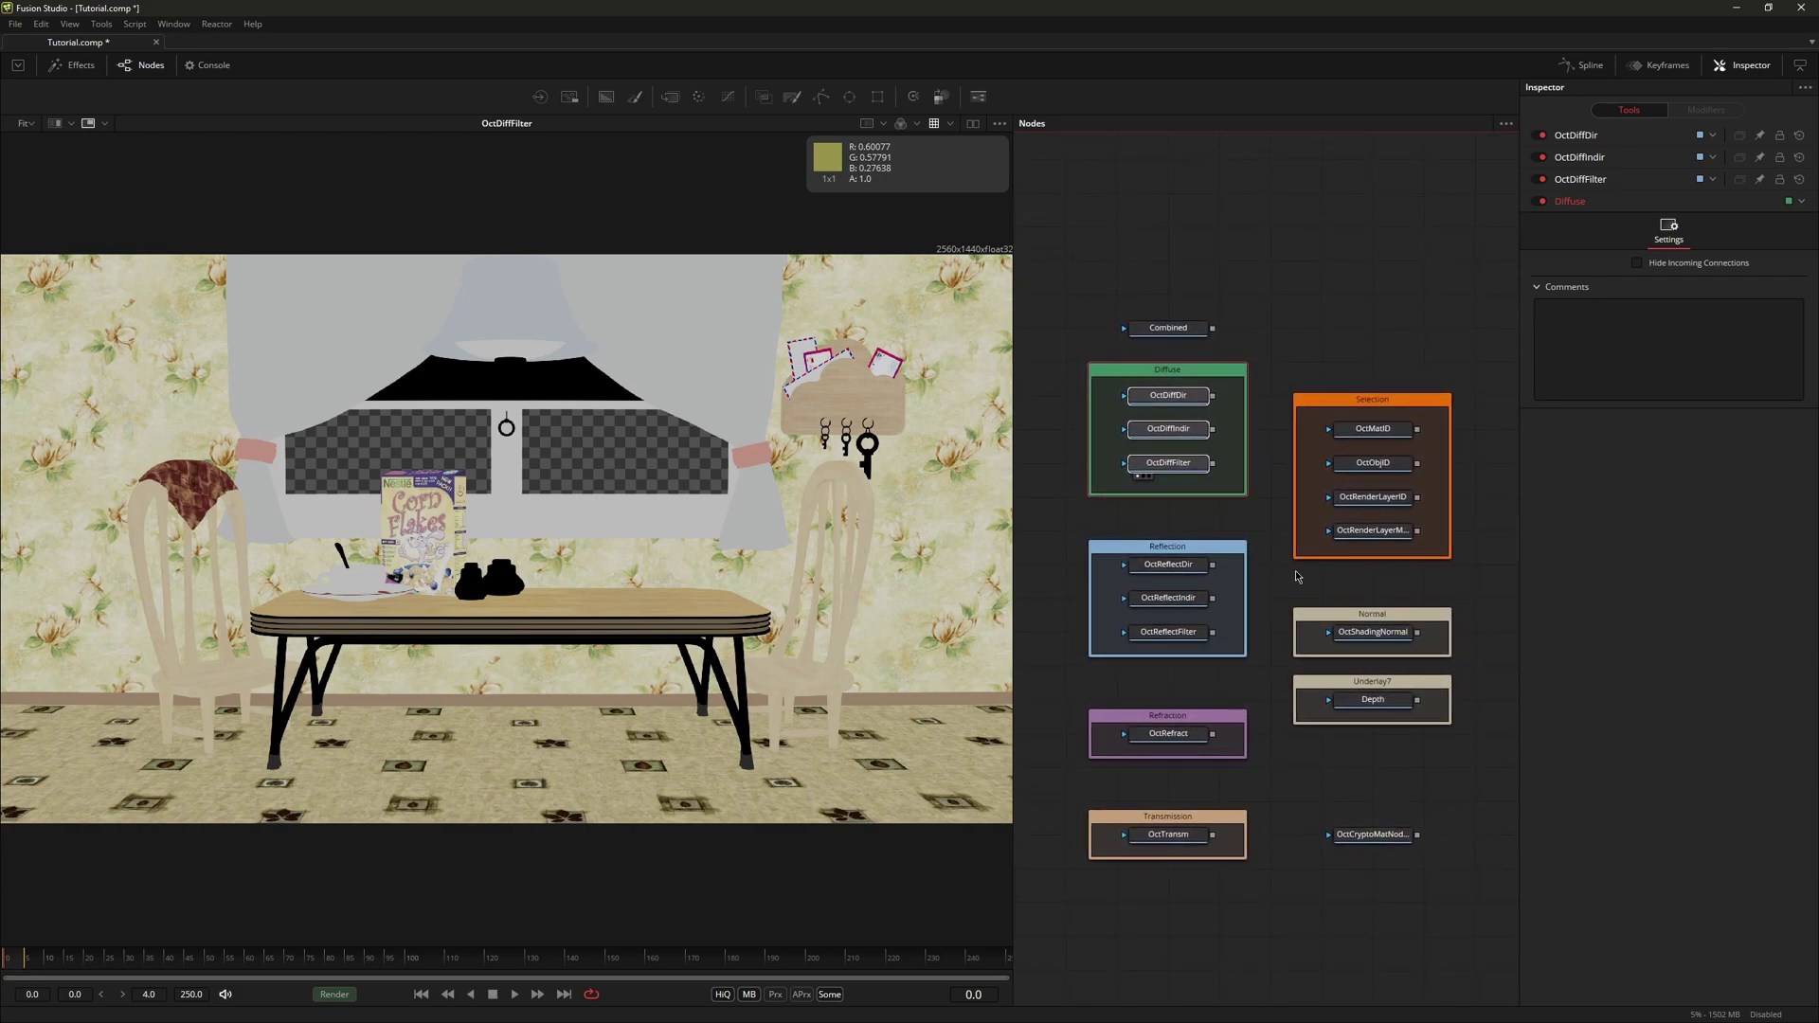
Step: View the Combined beauty render and move the Combined loader higher in the graph
left_click(1177, 329)
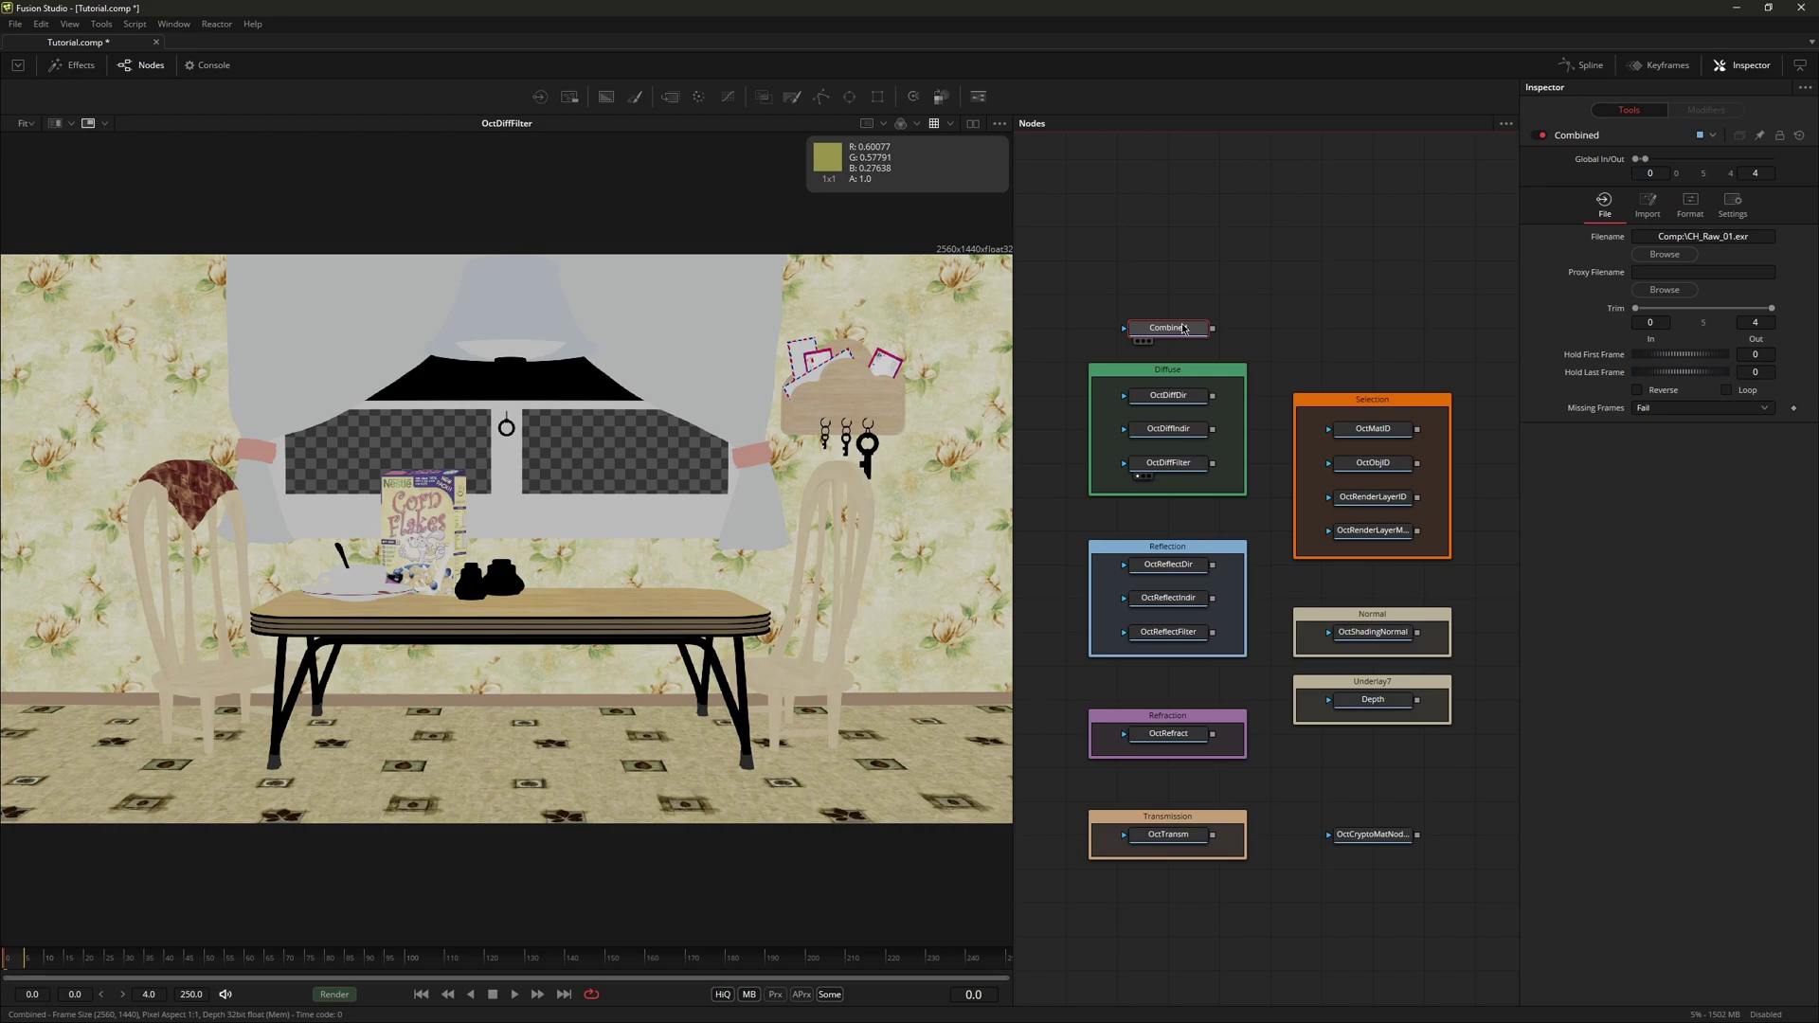
key("1")
left_click_drag(1177, 330, 1177, 296)
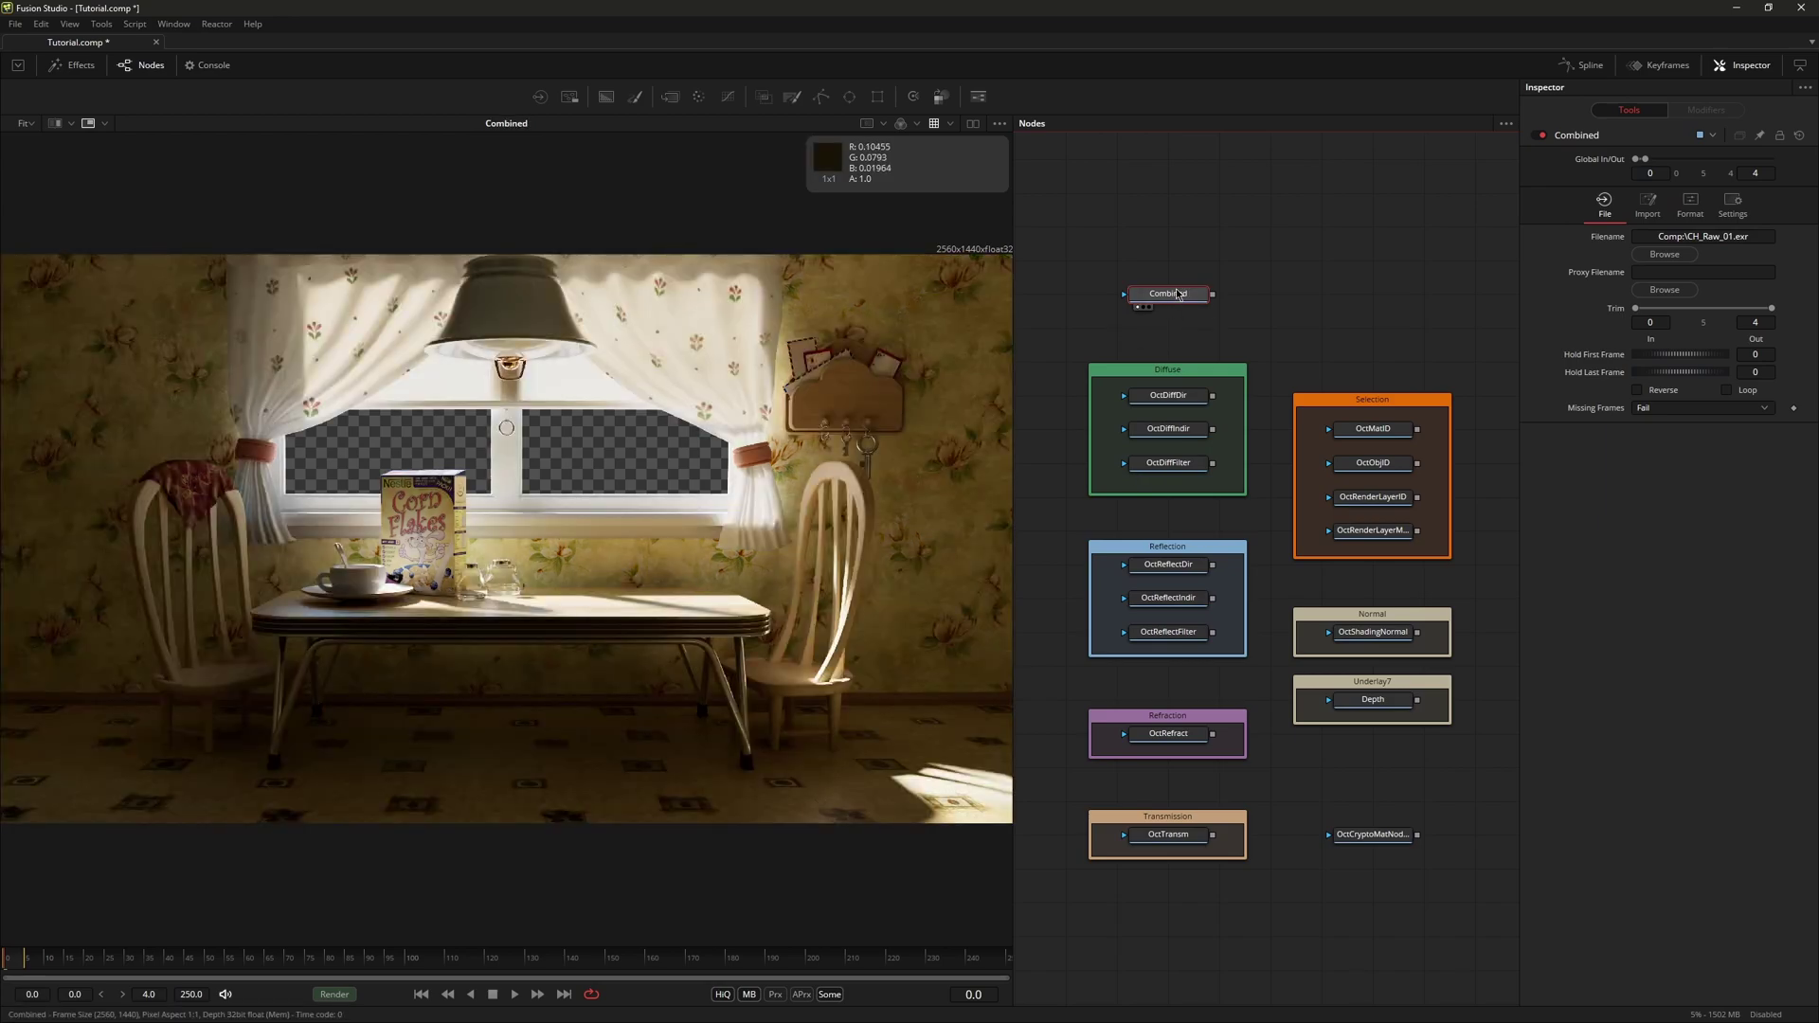